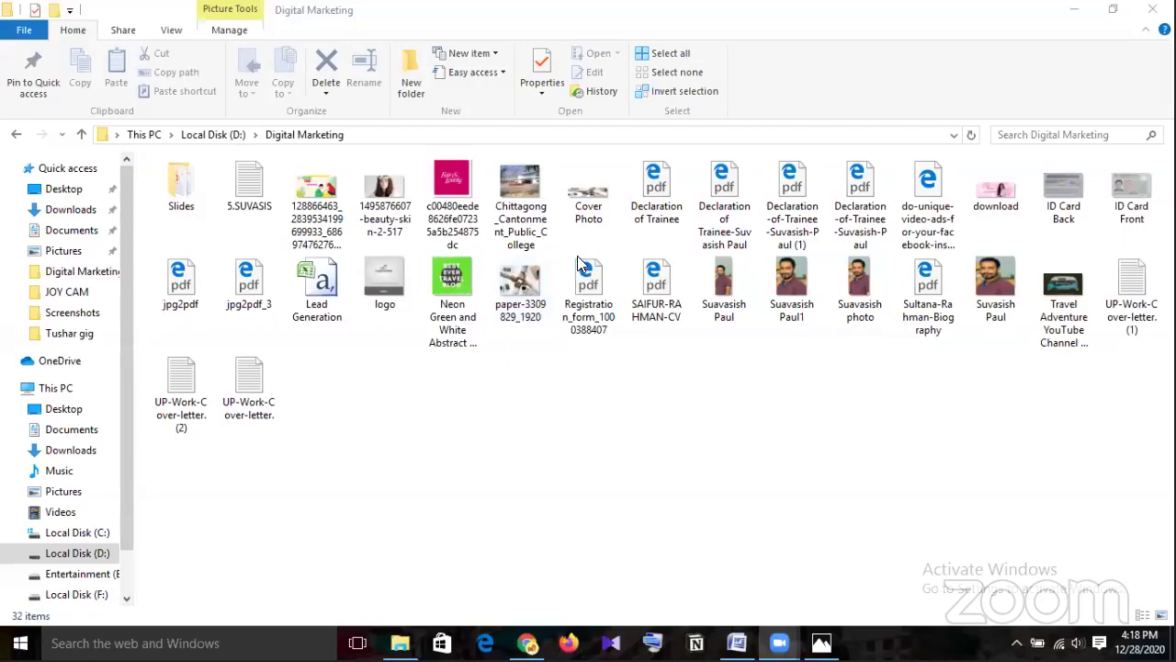
Switch from the File Explorer window to Chrome's New Tab page.
{"action": "key", "text": "alt+Tab"}
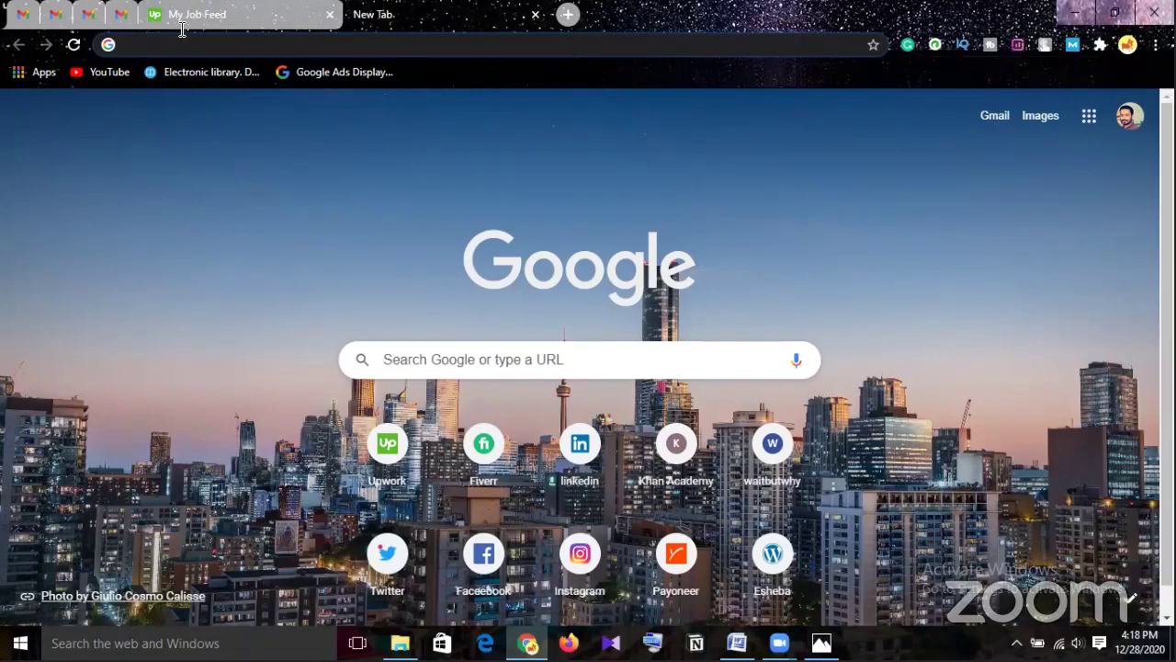
Raise the headphone volume from 25 to 50, then place the cursor in Chrome's Google search box.
{"action": "left_click", "coordinate": [1071, 47]}
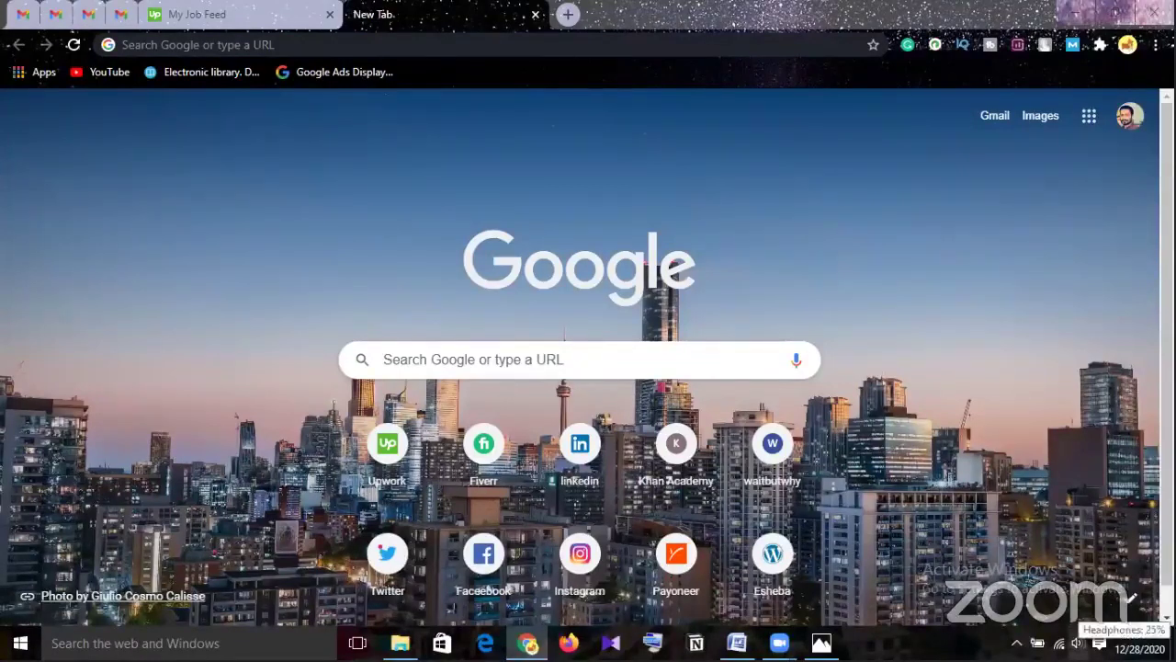
{"action": "left_click", "coordinate": [1077, 643]}
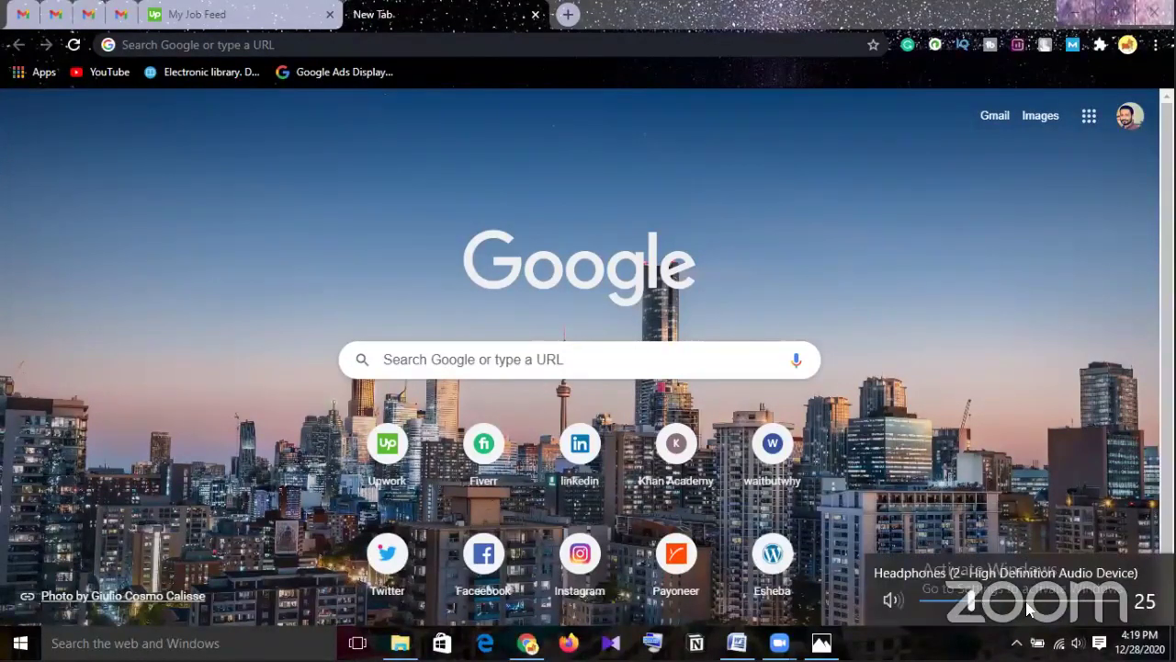
{"action": "left_click", "coordinate": [1021, 602]}
{"action": "left_click_drag", "start_coordinate": [1022, 602], "coordinate": [1016, 602]}
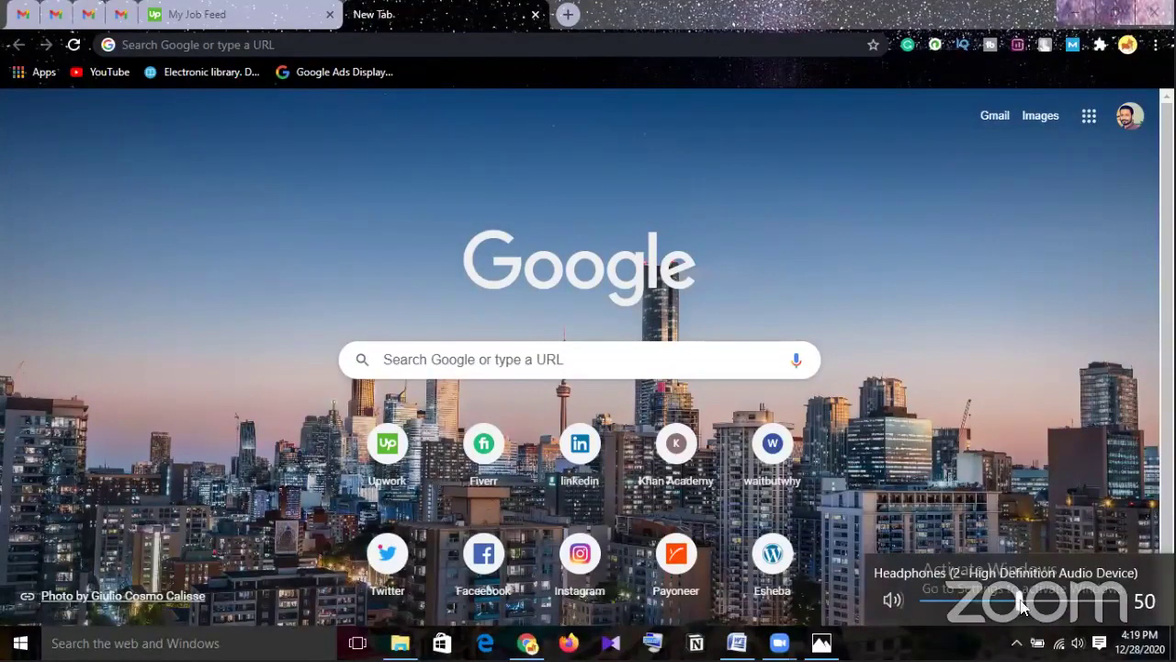
{"action": "left_click", "coordinate": [952, 353]}
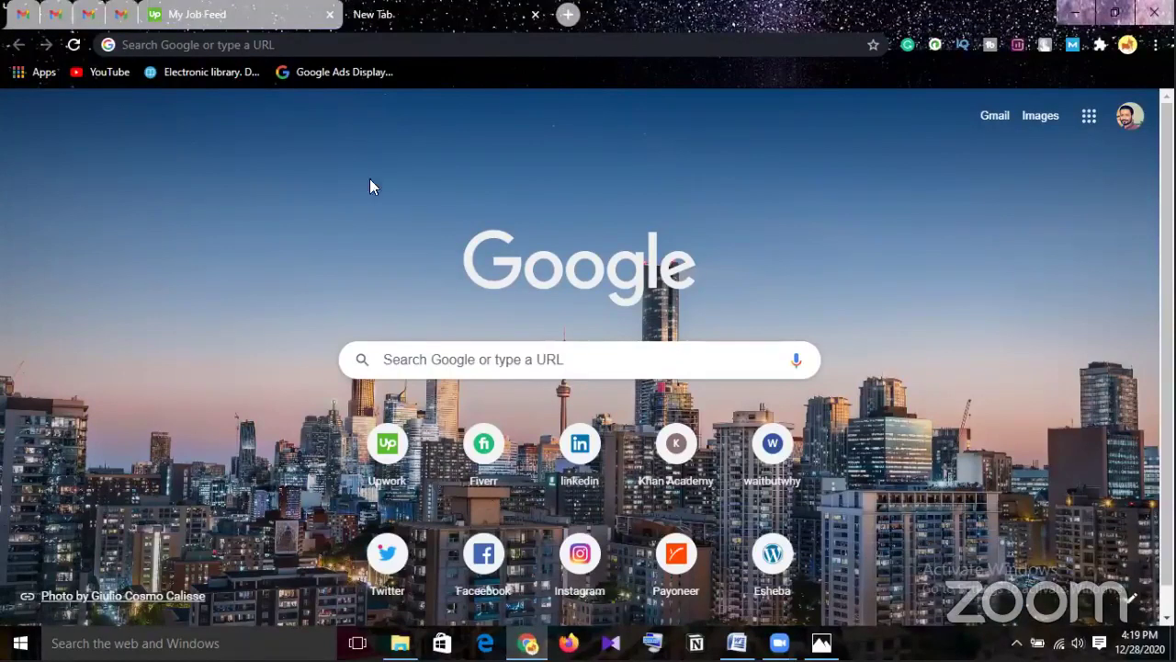
{"action": "left_click", "coordinate": [441, 365]}
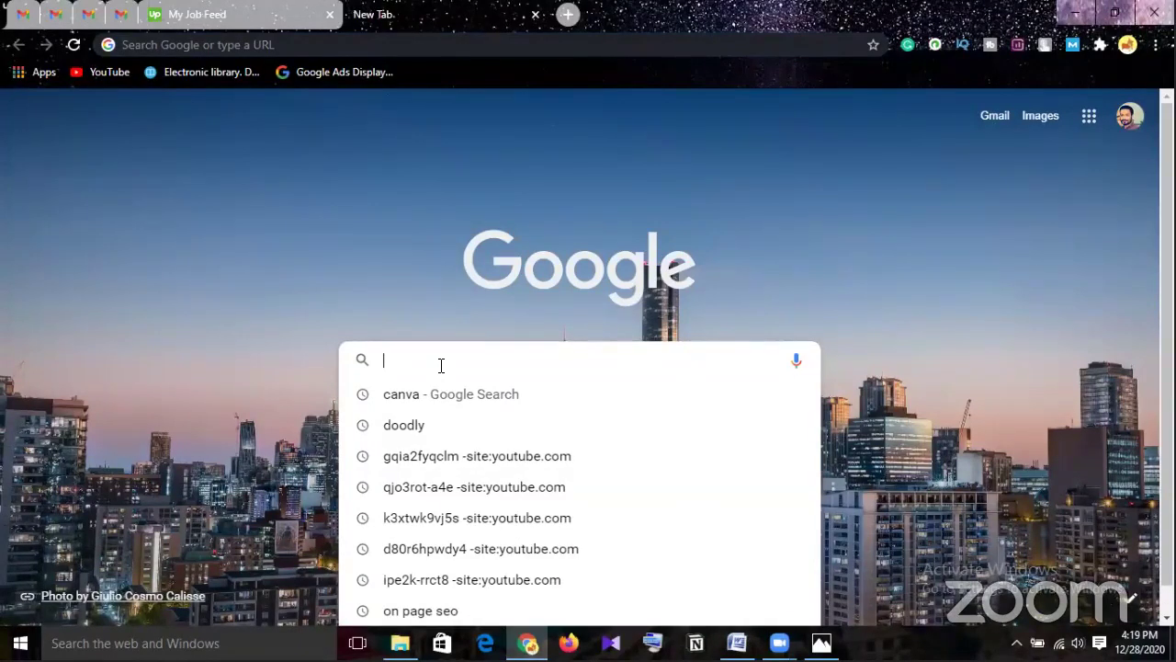
Run a Google search for 'Coffe'.
{"action": "type", "text": "CO"}
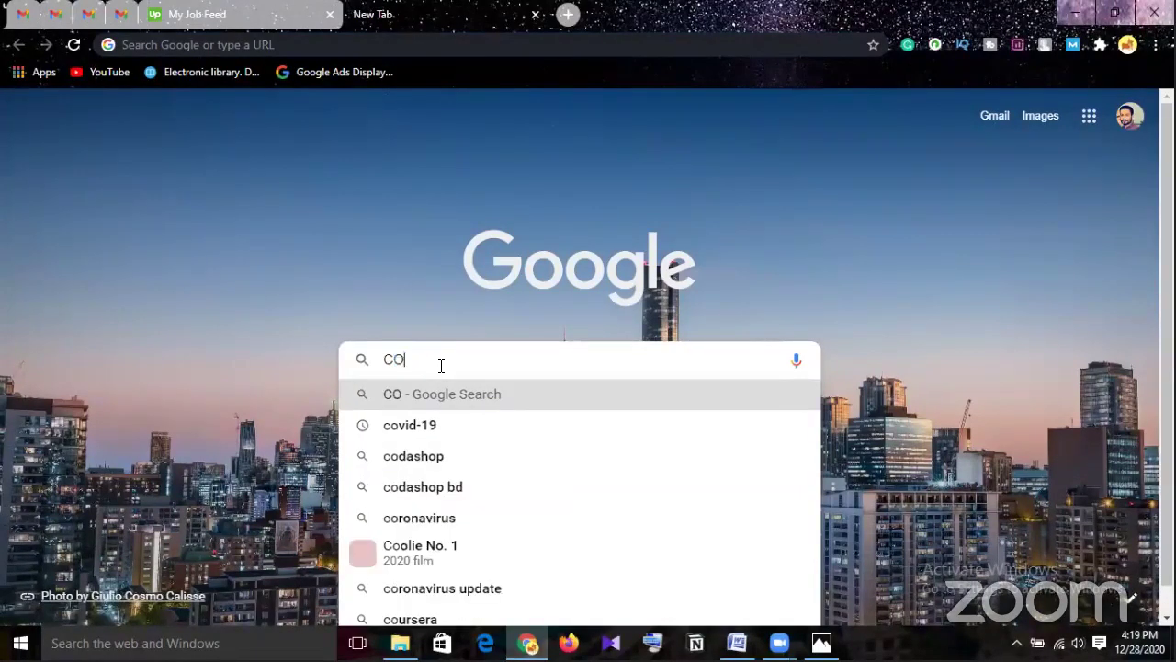
{"action": "key", "text": "BackSpace"}
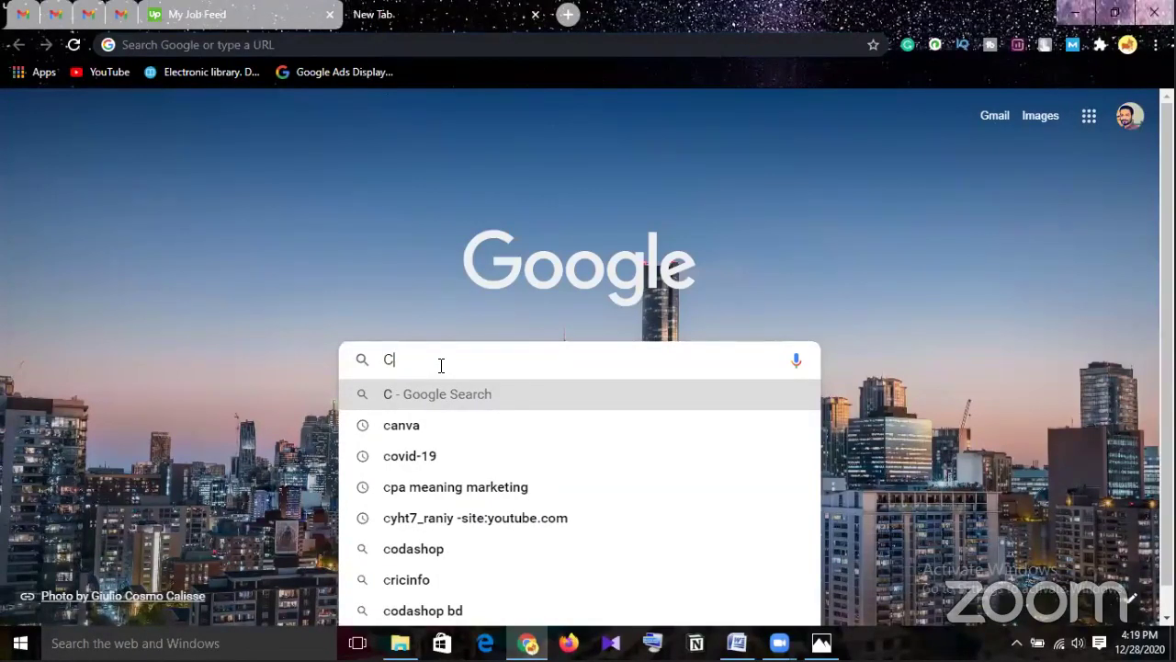
{"action": "type", "text": "offe"}
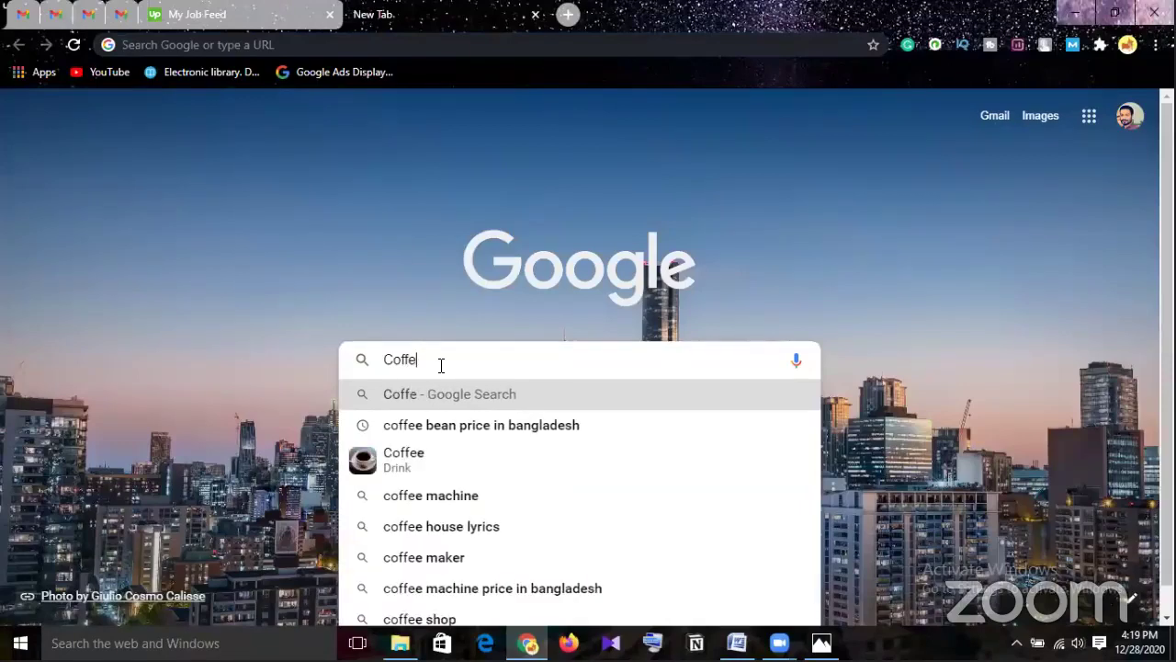
{"action": "key", "text": "Return"}
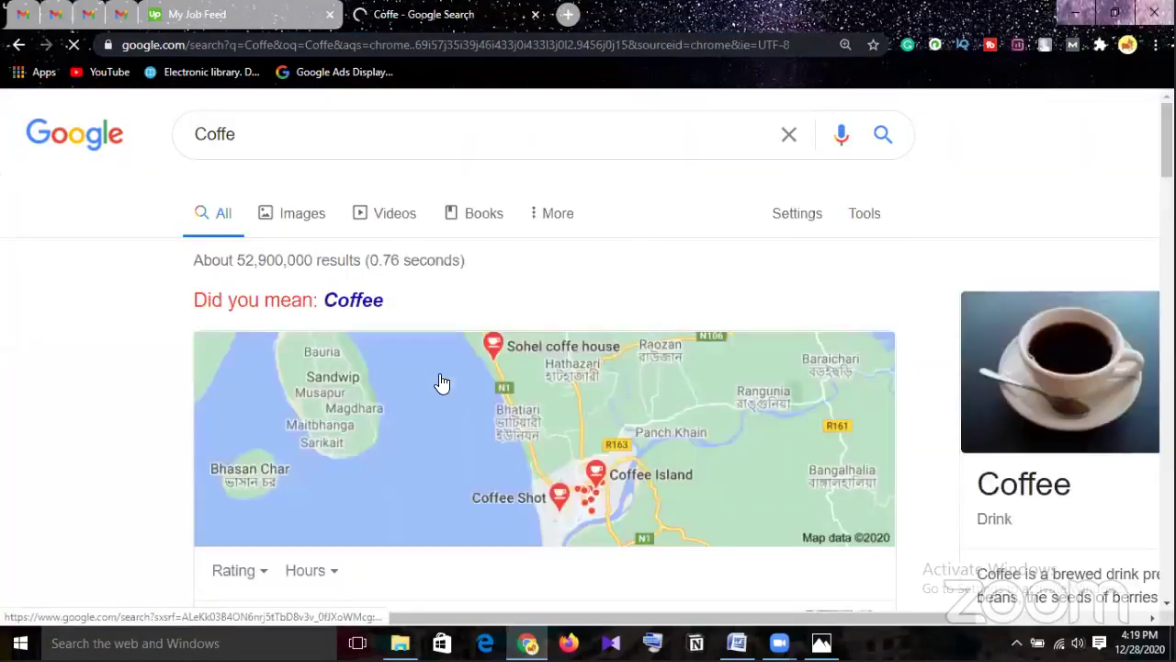
Scroll through the Coffe results and their Moz metrics down to the page numbers.
{"action": "scroll", "coordinate": [454, 396], "scroll_direction": "down", "scroll_amount": 2}
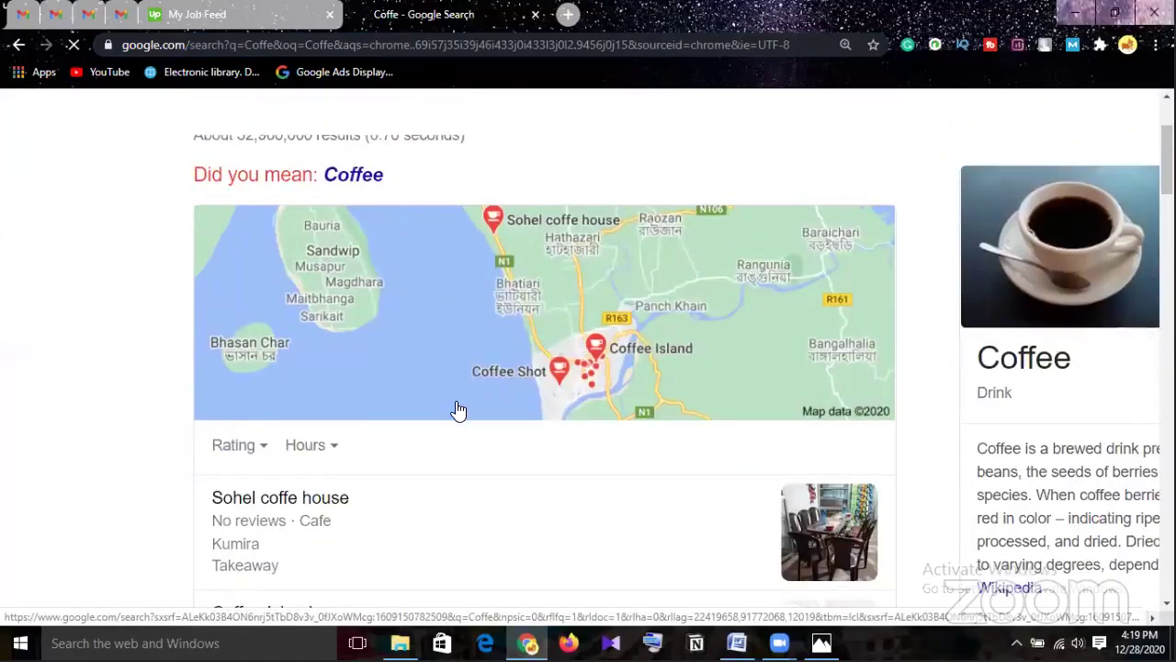
{"action": "scroll", "coordinate": [457, 400], "scroll_direction": "down", "scroll_amount": 5}
{"action": "scroll", "coordinate": [463, 411], "scroll_direction": "down", "scroll_amount": 6}
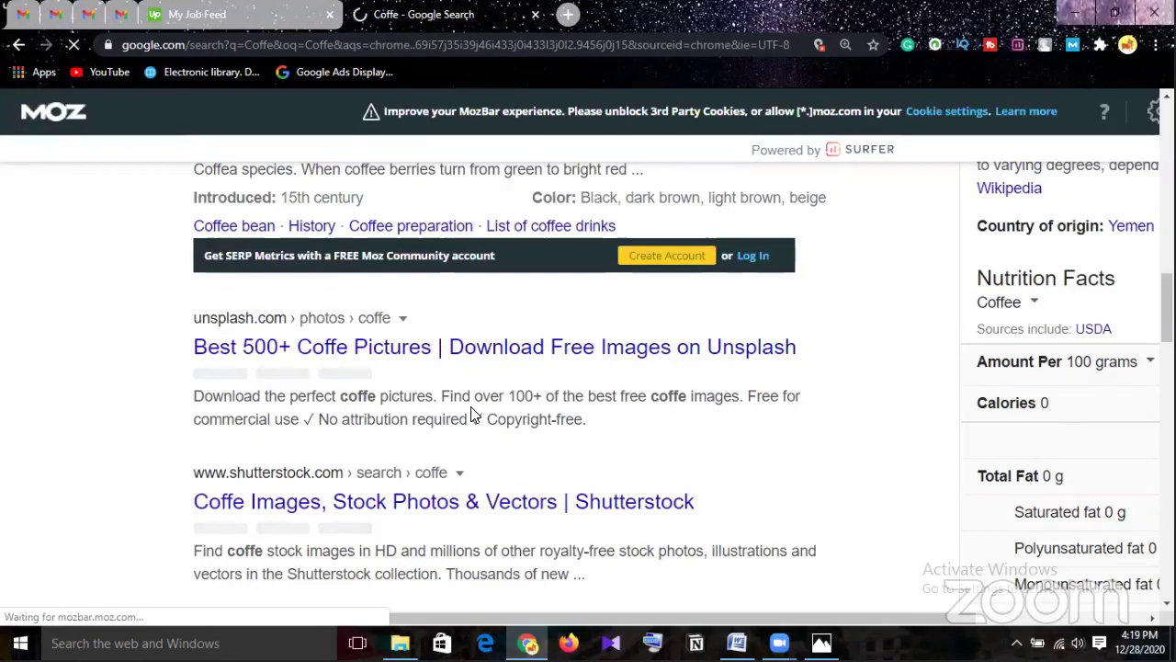
{"action": "scroll", "coordinate": [472, 414], "scroll_direction": "down", "scroll_amount": 1}
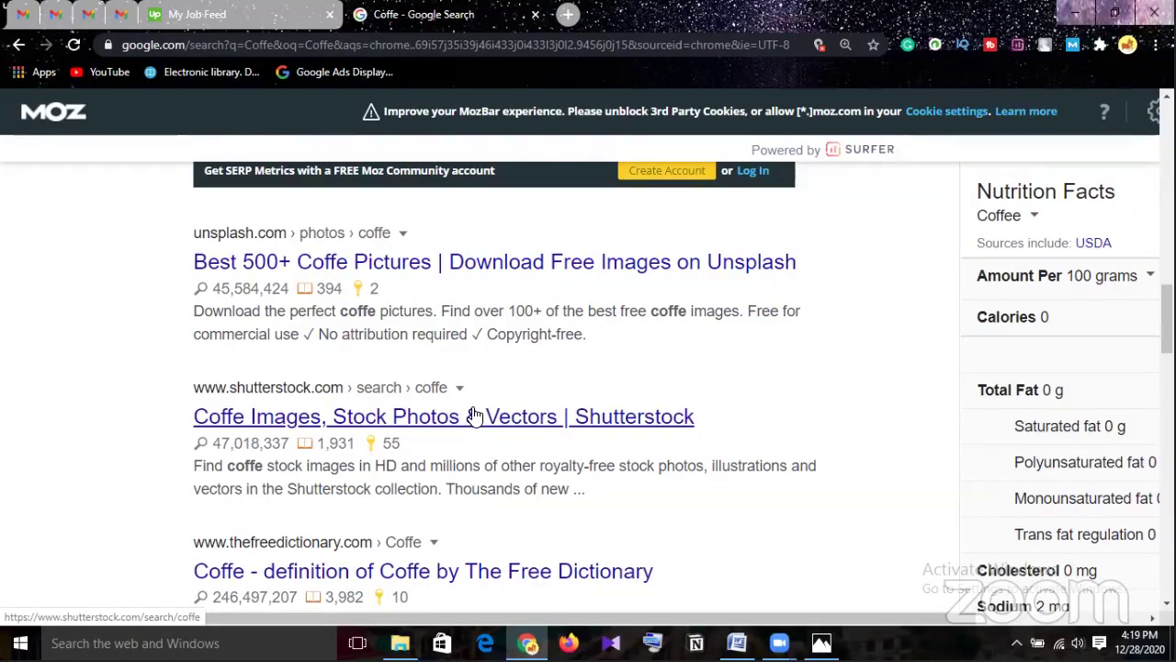
{"action": "scroll", "coordinate": [475, 416], "scroll_direction": "down", "scroll_amount": 2}
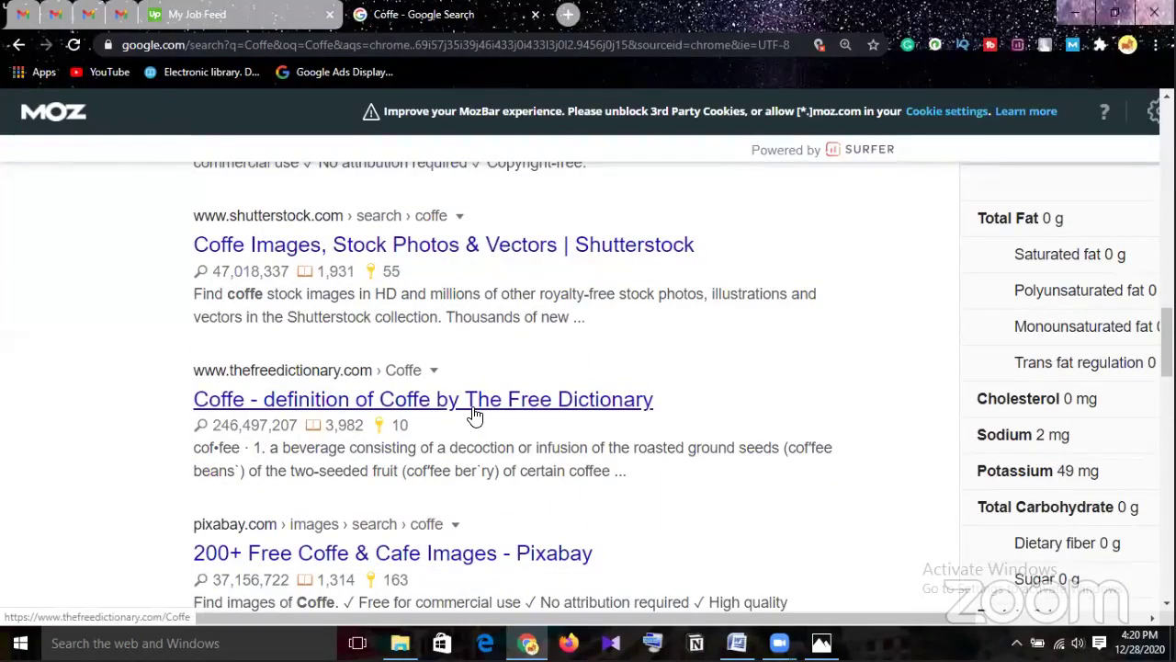
{"action": "scroll", "coordinate": [475, 417], "scroll_direction": "down", "scroll_amount": 4}
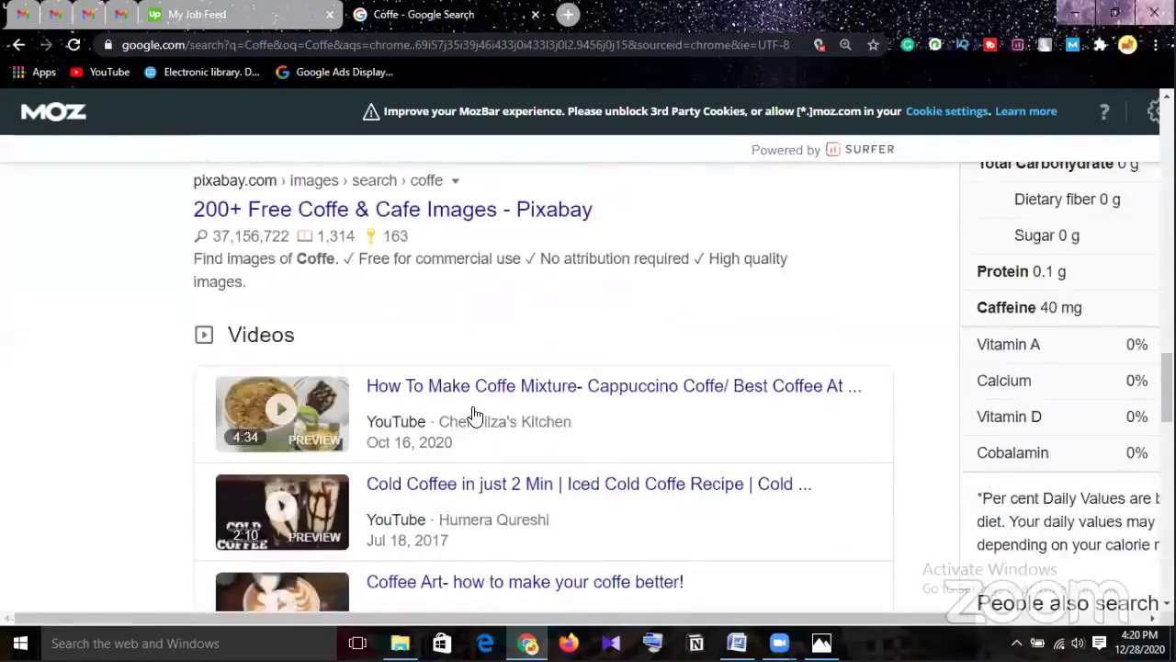
{"action": "scroll", "coordinate": [475, 416], "scroll_direction": "up", "scroll_amount": 2}
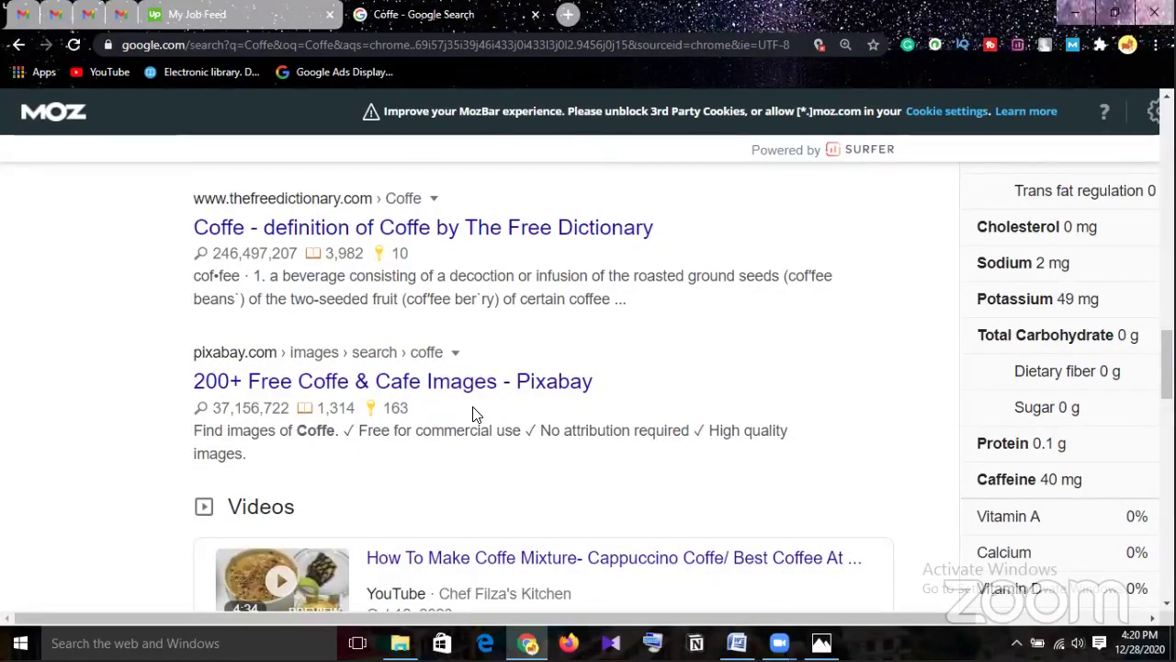
{"action": "scroll", "coordinate": [475, 416], "scroll_direction": "up", "scroll_amount": 1}
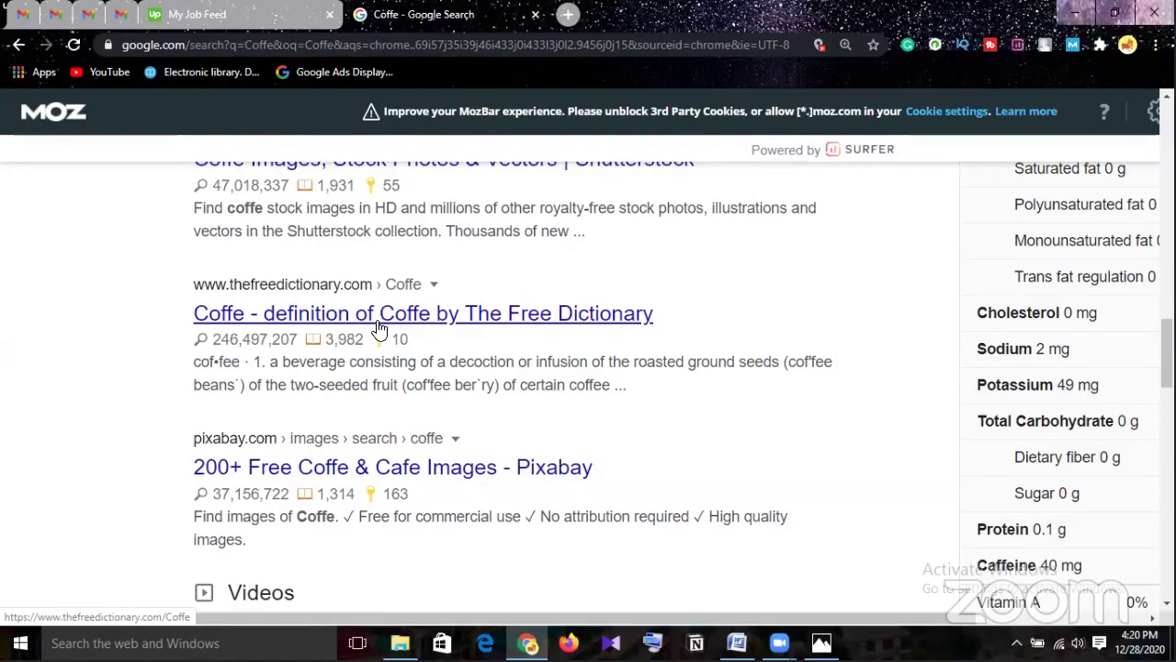
{"action": "scroll", "coordinate": [382, 331], "scroll_direction": "down", "scroll_amount": 8}
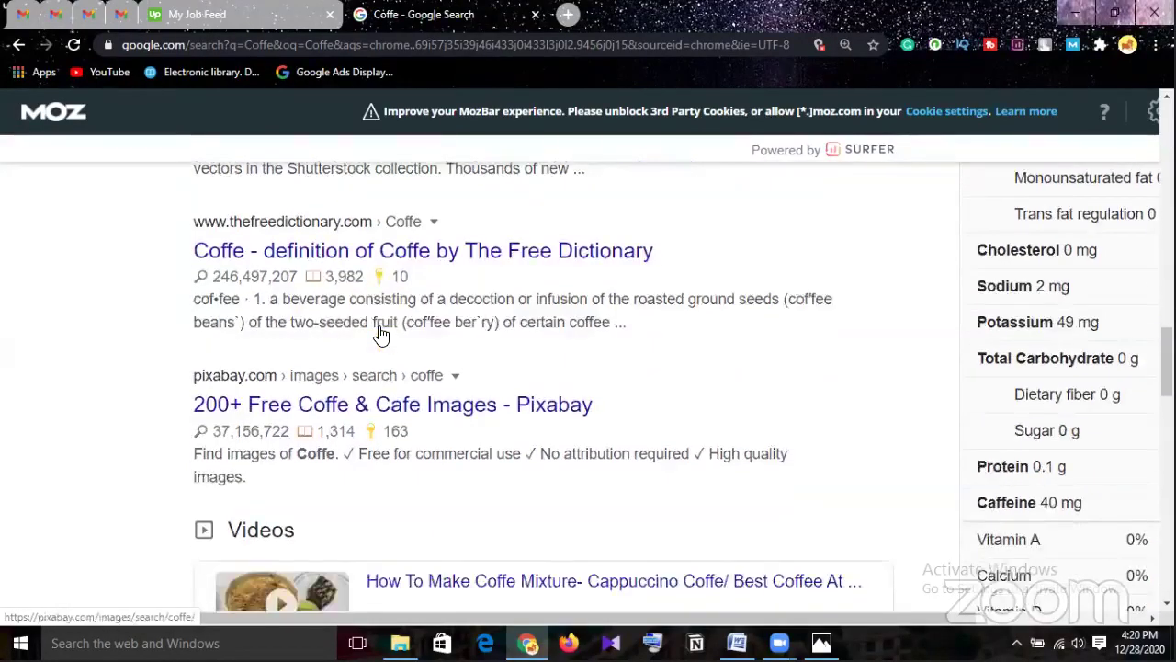
{"action": "scroll", "coordinate": [381, 331], "scroll_direction": "down", "scroll_amount": 4}
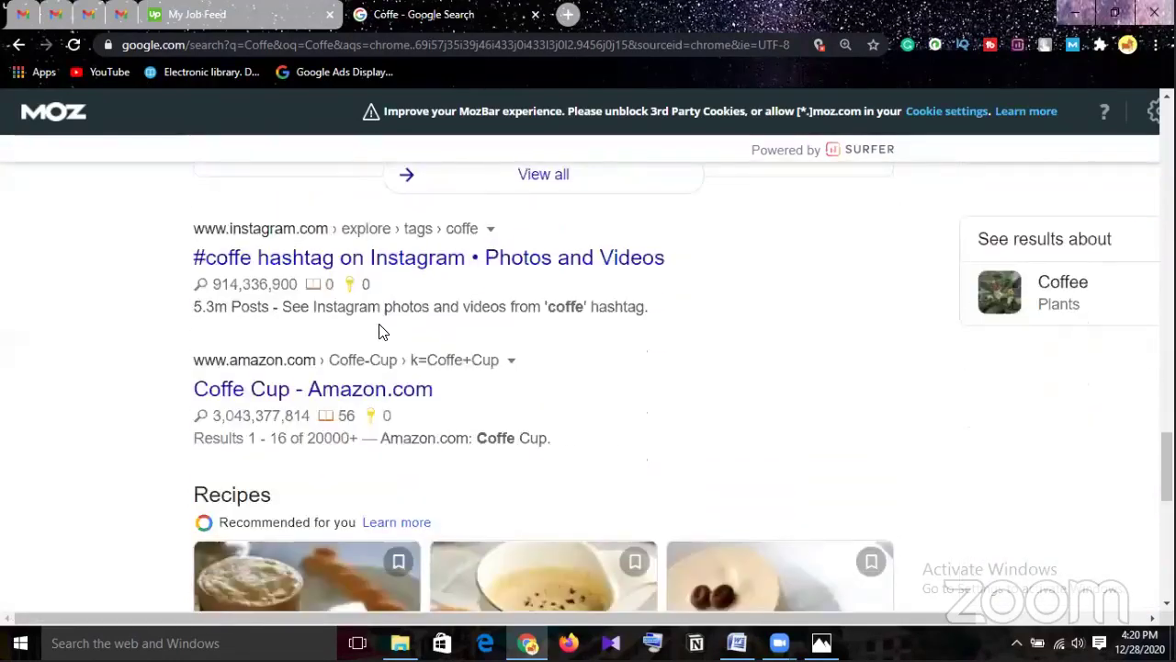
{"action": "scroll", "coordinate": [384, 327], "scroll_direction": "down", "scroll_amount": 5}
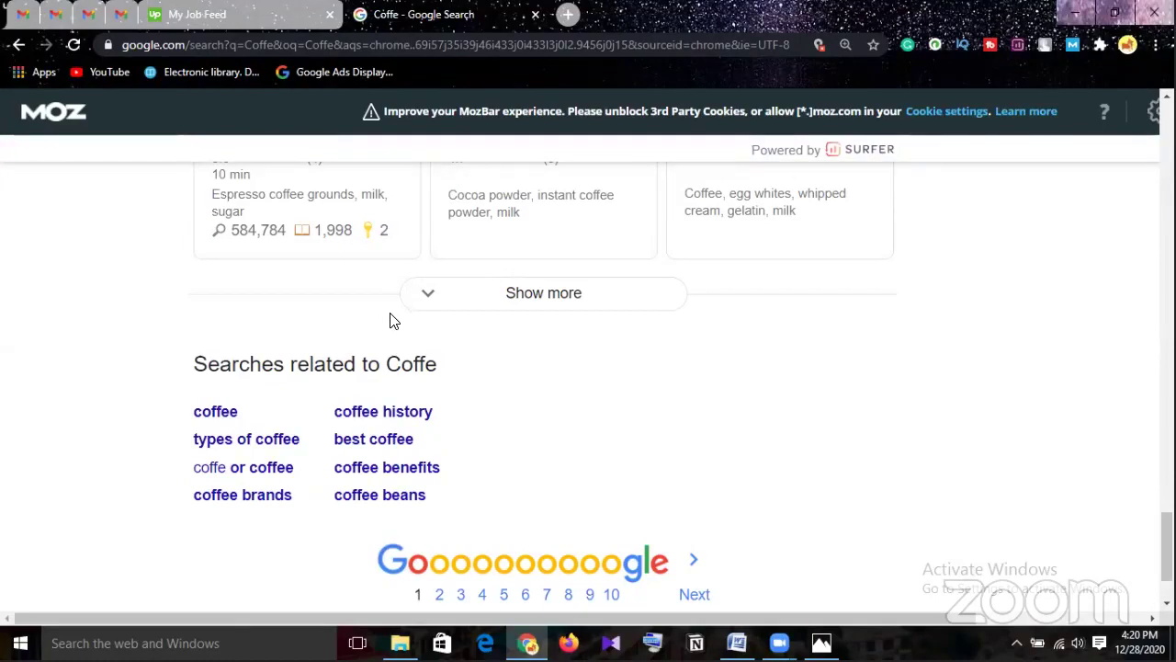
Go to page 2 of the Coffe results and scroll to the Tripadvisor North End Coffee result.
{"action": "left_click", "coordinate": [696, 596]}
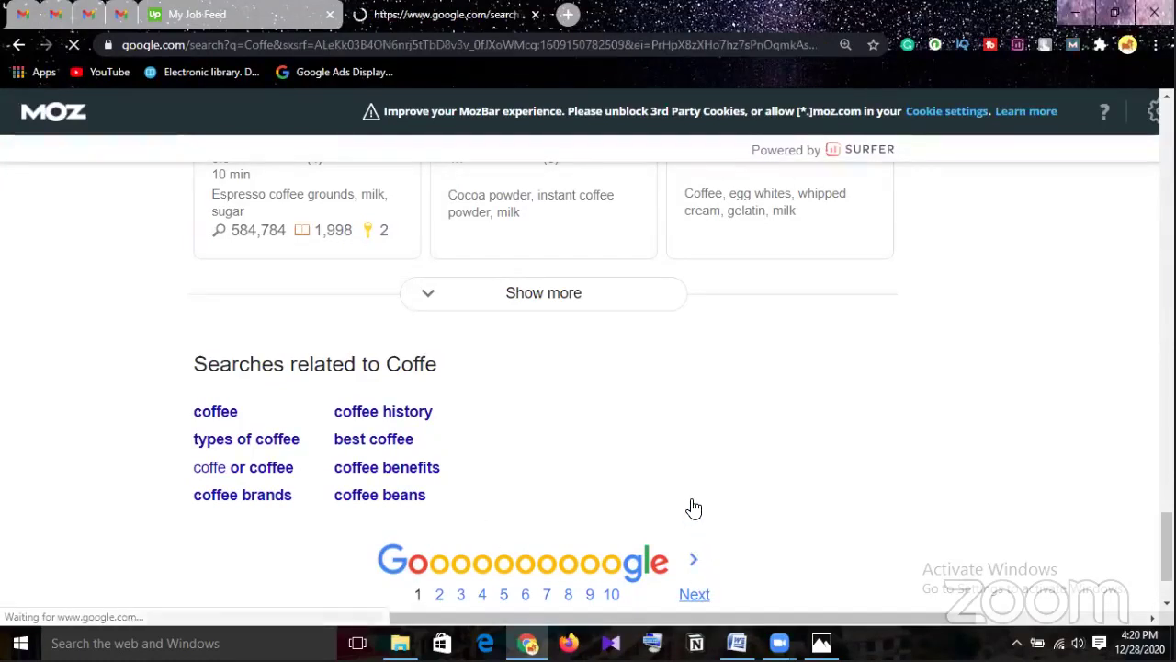
{"action": "scroll", "coordinate": [676, 478], "scroll_direction": "down", "scroll_amount": 4}
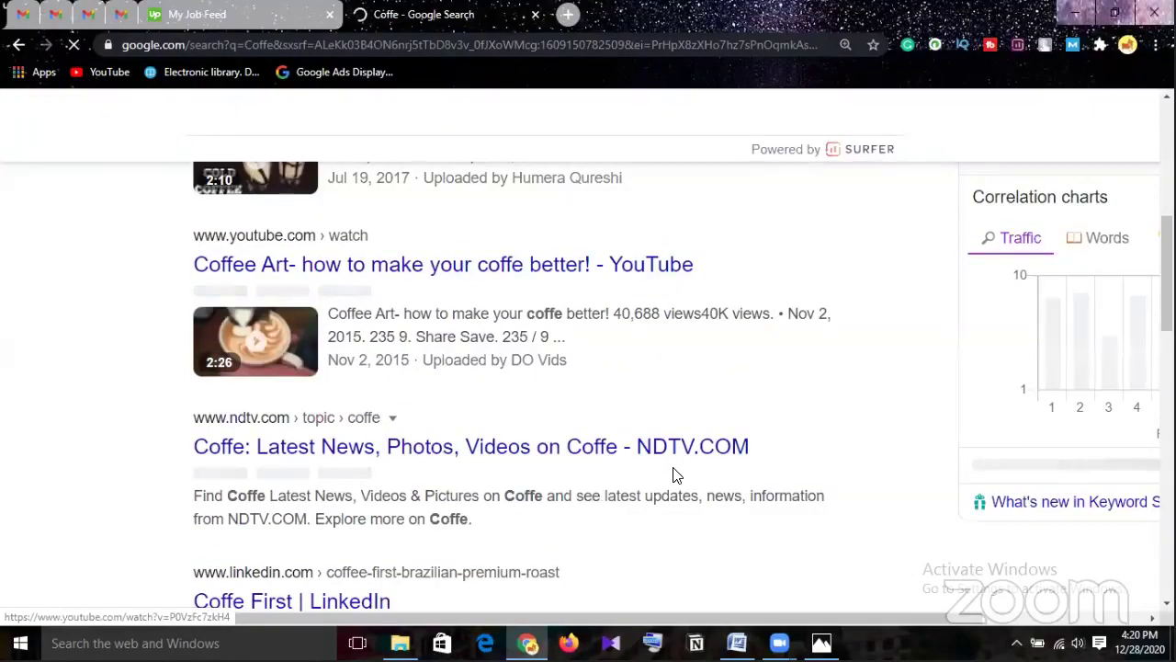
{"action": "scroll", "coordinate": [675, 473], "scroll_direction": "down", "scroll_amount": 4}
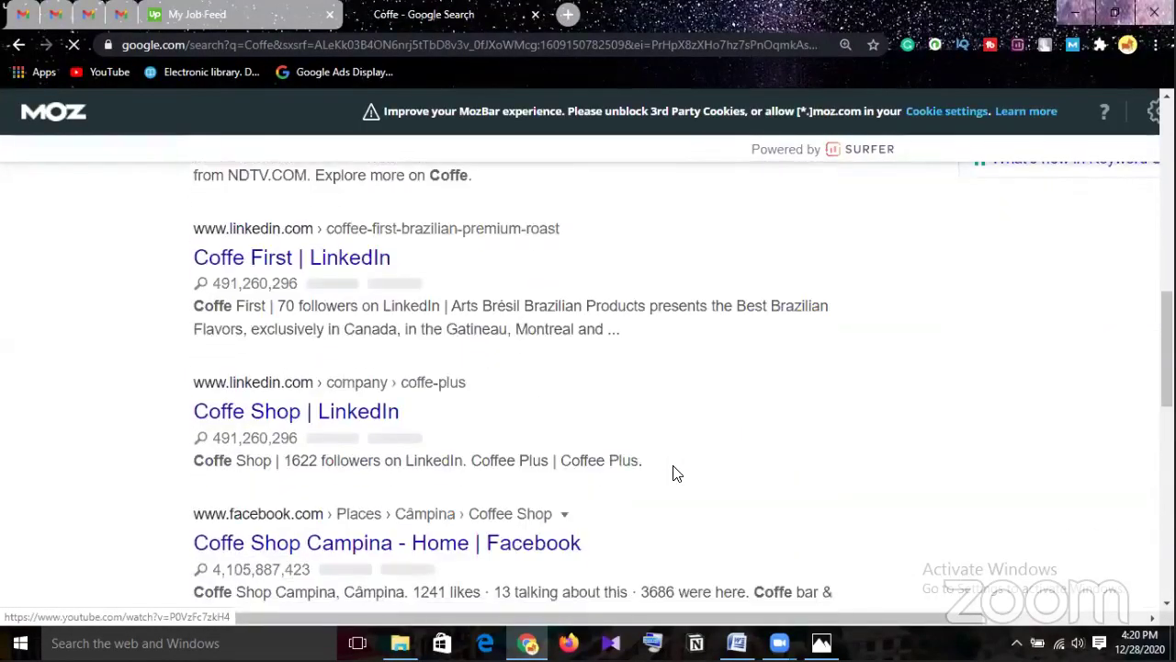
{"action": "scroll", "coordinate": [675, 473], "scroll_direction": "down", "scroll_amount": 4}
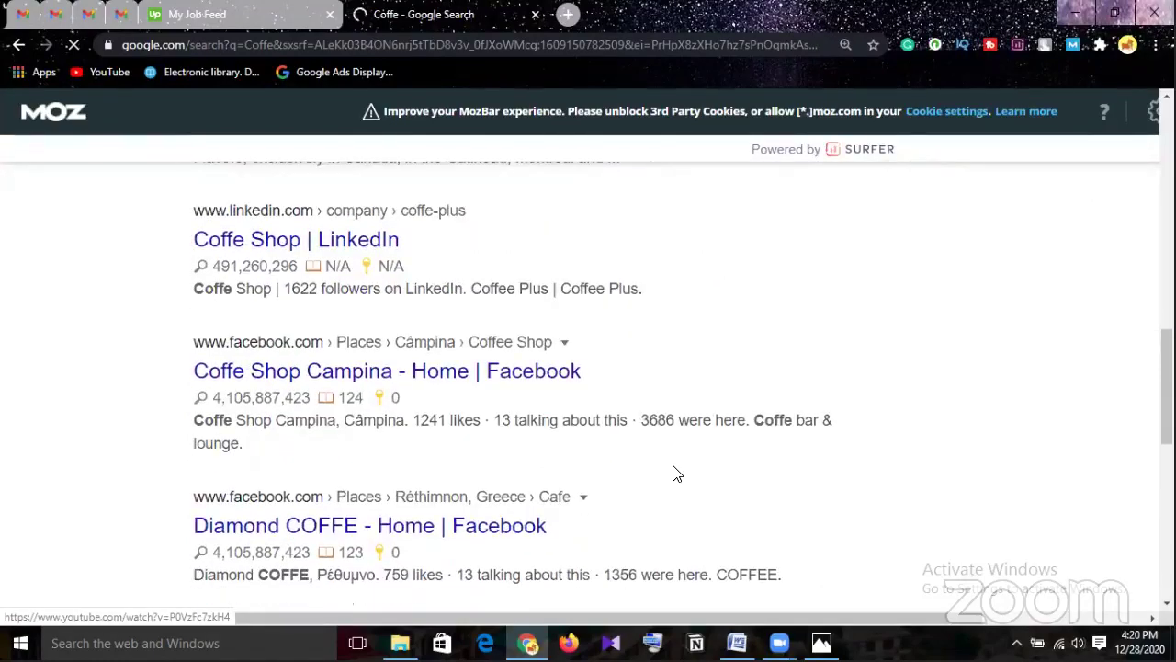
{"action": "scroll", "coordinate": [675, 471], "scroll_direction": "down", "scroll_amount": 2}
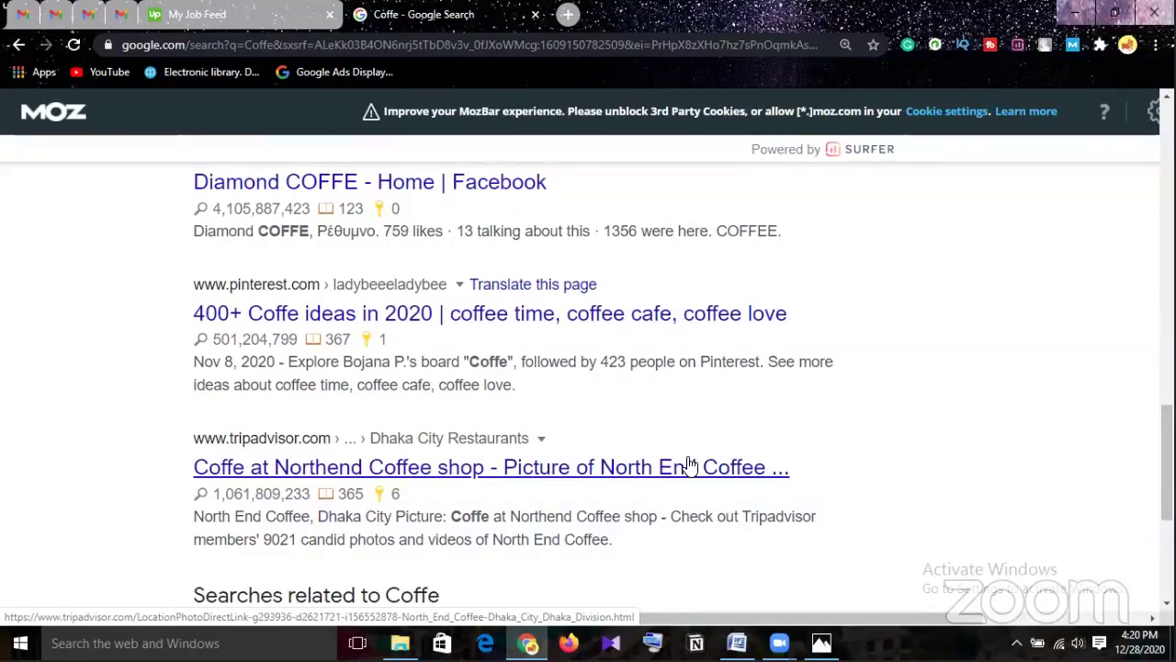
{"action": "scroll", "coordinate": [691, 464], "scroll_direction": "down", "scroll_amount": 1}
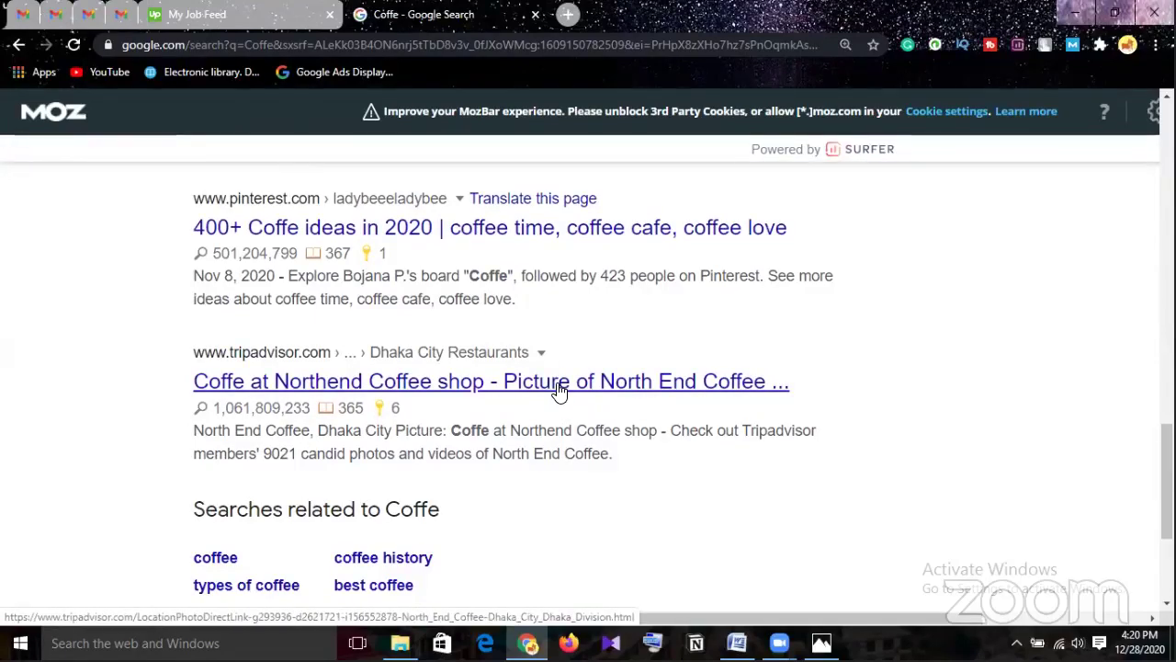
Open the Tripadvisor North End Coffee photo page and scroll to the full latte-art picture.
{"action": "left_click", "coordinate": [561, 391]}
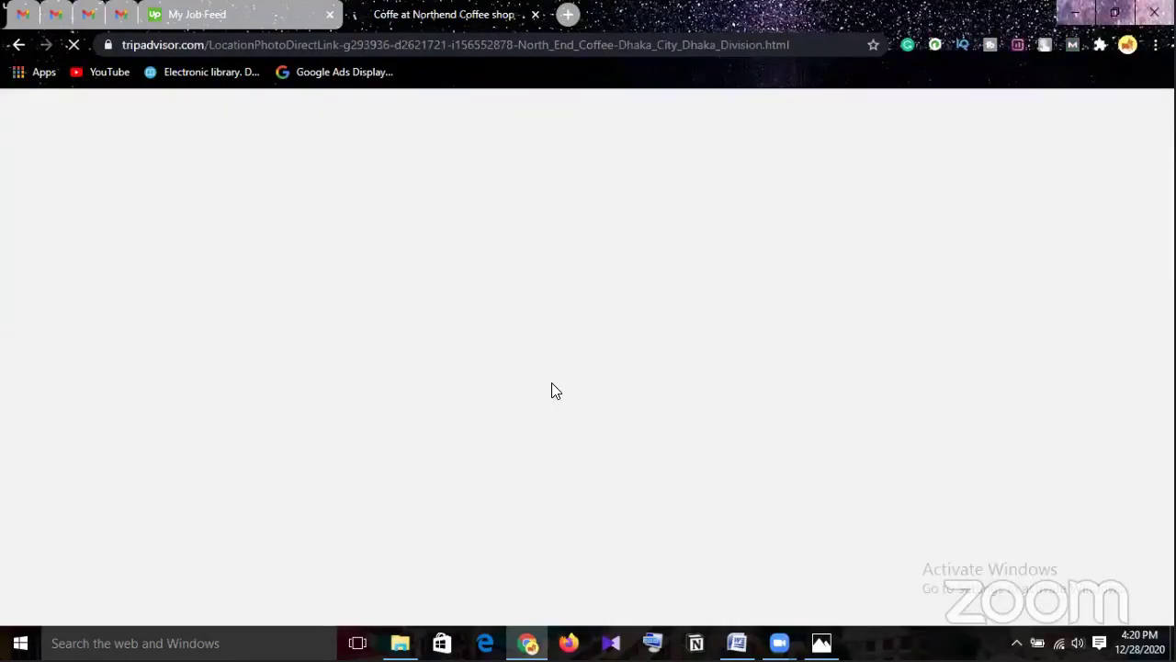
{"action": "scroll", "coordinate": [562, 369], "scroll_direction": "down", "scroll_amount": 1}
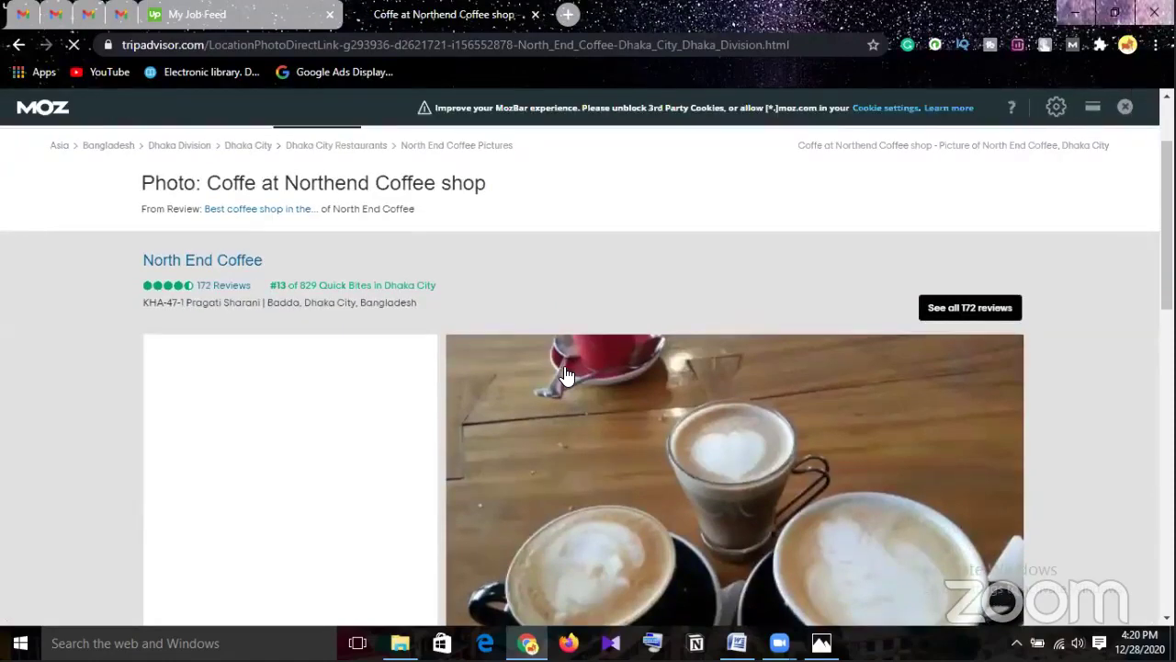
{"action": "scroll", "coordinate": [567, 377], "scroll_direction": "down", "scroll_amount": 3}
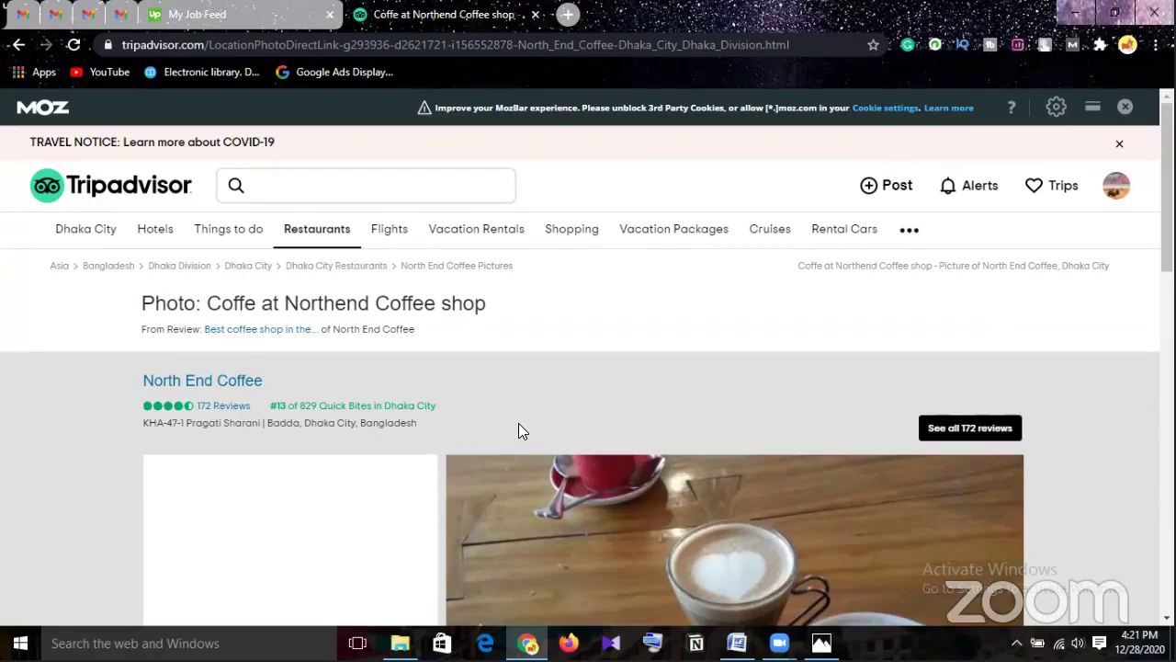
{"action": "scroll", "coordinate": [520, 431], "scroll_direction": "down", "scroll_amount": 3}
Return to the Coffe results and scroll down to the page navigation.
{"action": "key", "text": "alt+Left"}
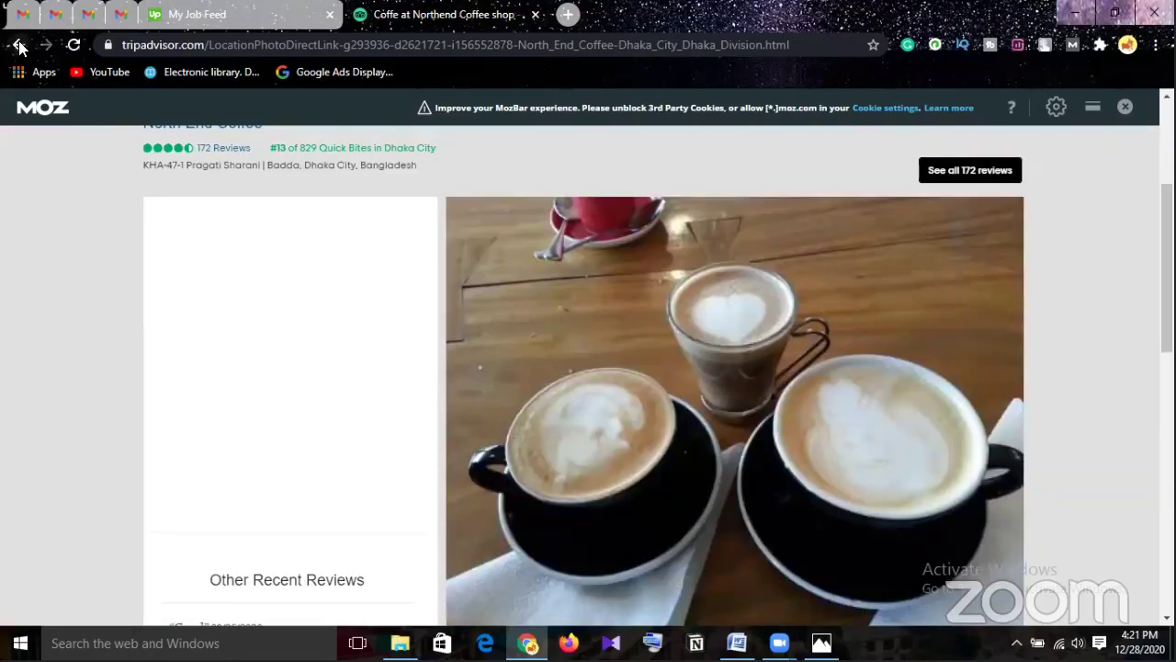
{"action": "scroll", "coordinate": [512, 315], "scroll_direction": "down", "scroll_amount": 6}
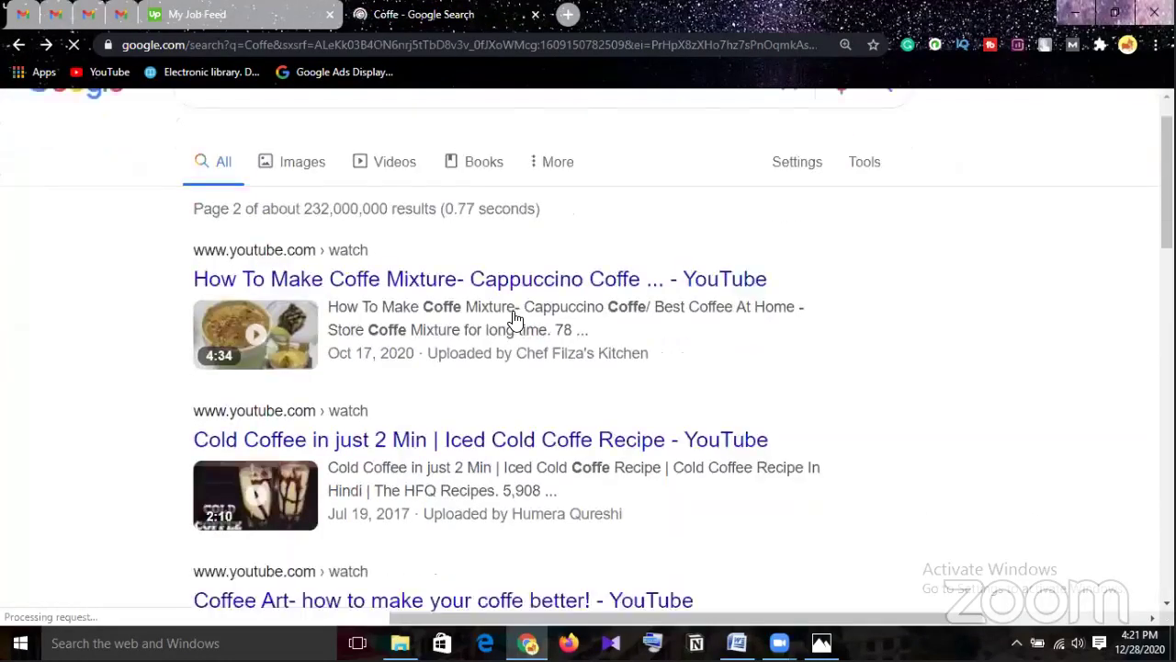
{"action": "scroll", "coordinate": [515, 319], "scroll_direction": "down", "scroll_amount": 3}
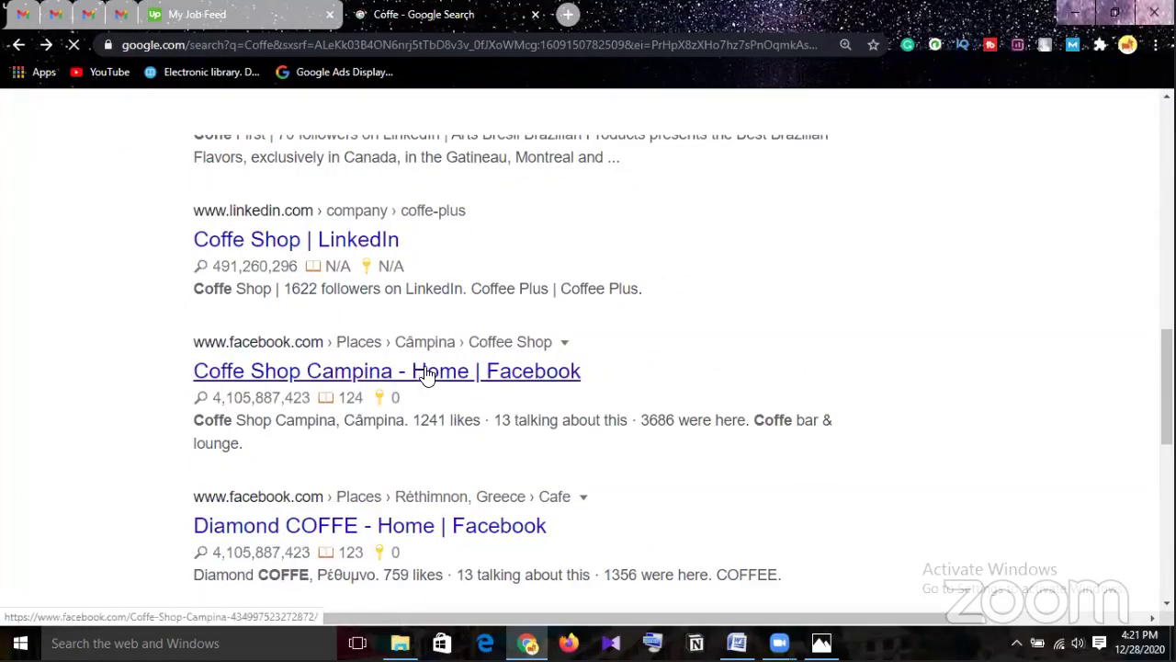
{"action": "scroll", "coordinate": [428, 377], "scroll_direction": "down", "scroll_amount": 5}
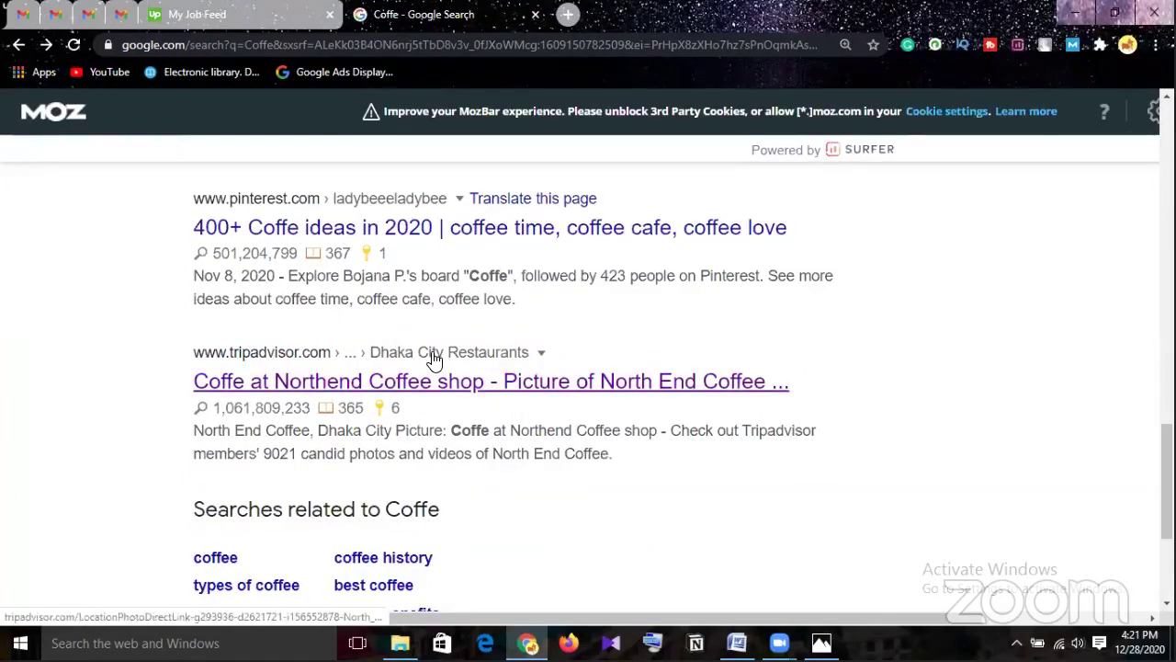
{"action": "scroll", "coordinate": [435, 361], "scroll_direction": "down", "scroll_amount": 3}
Advance to results page 3 and scroll down to the easylife.boutique coffee cups result.
{"action": "left_click", "coordinate": [727, 483]}
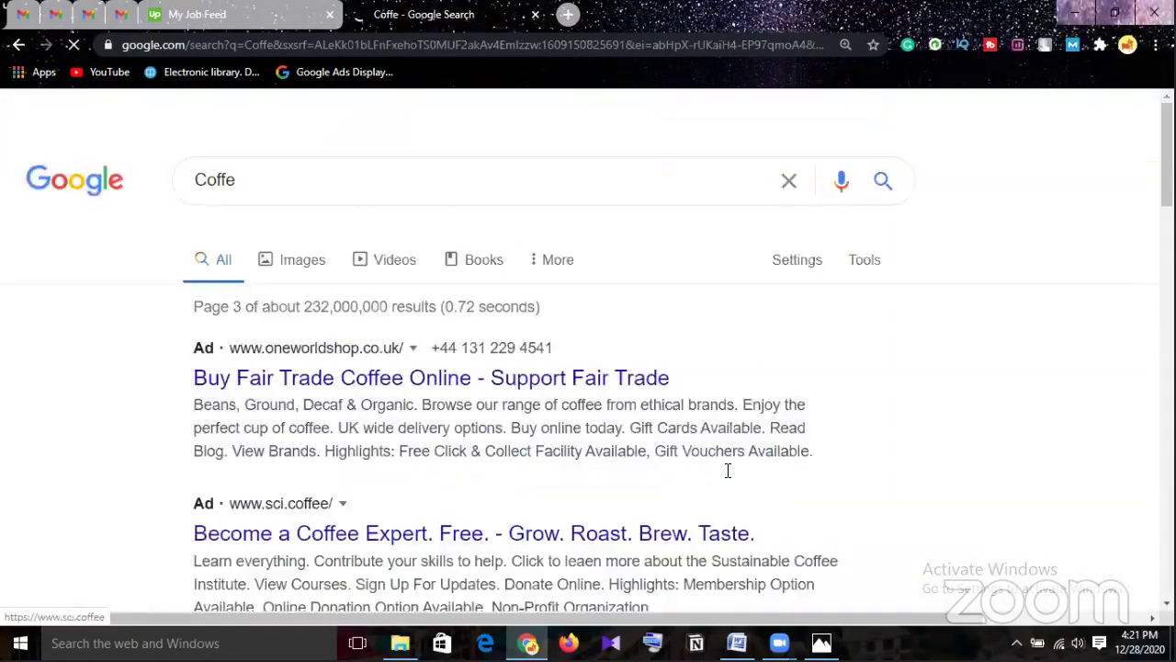
{"action": "scroll", "coordinate": [727, 473], "scroll_direction": "down", "scroll_amount": 2}
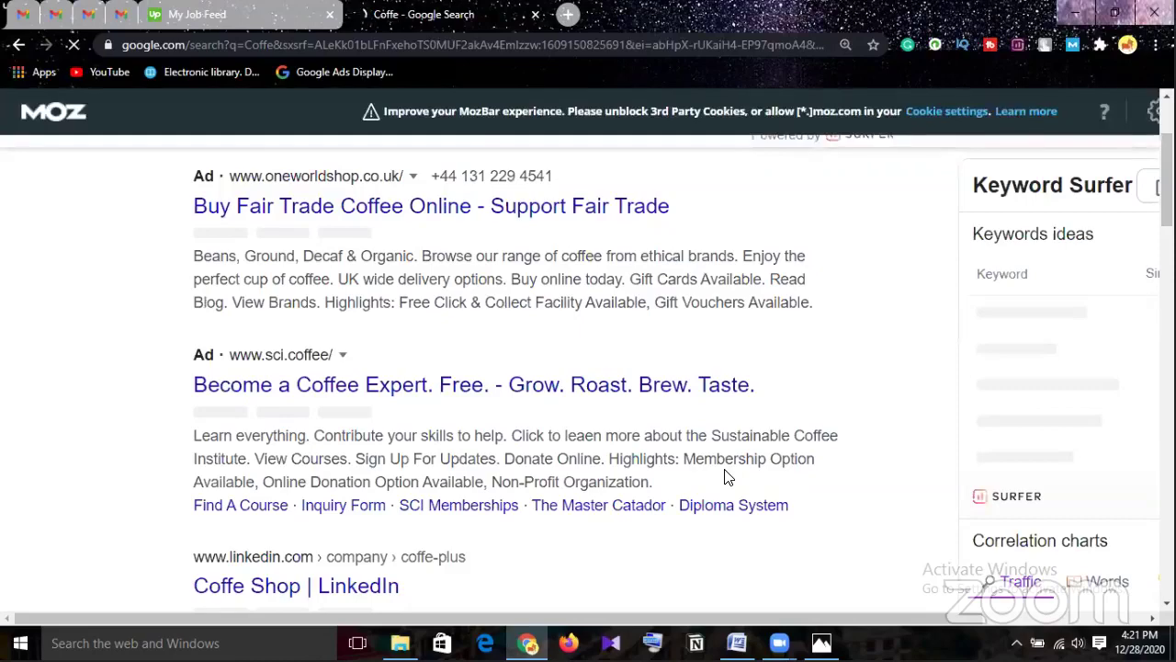
{"action": "scroll", "coordinate": [726, 476], "scroll_direction": "down", "scroll_amount": 3}
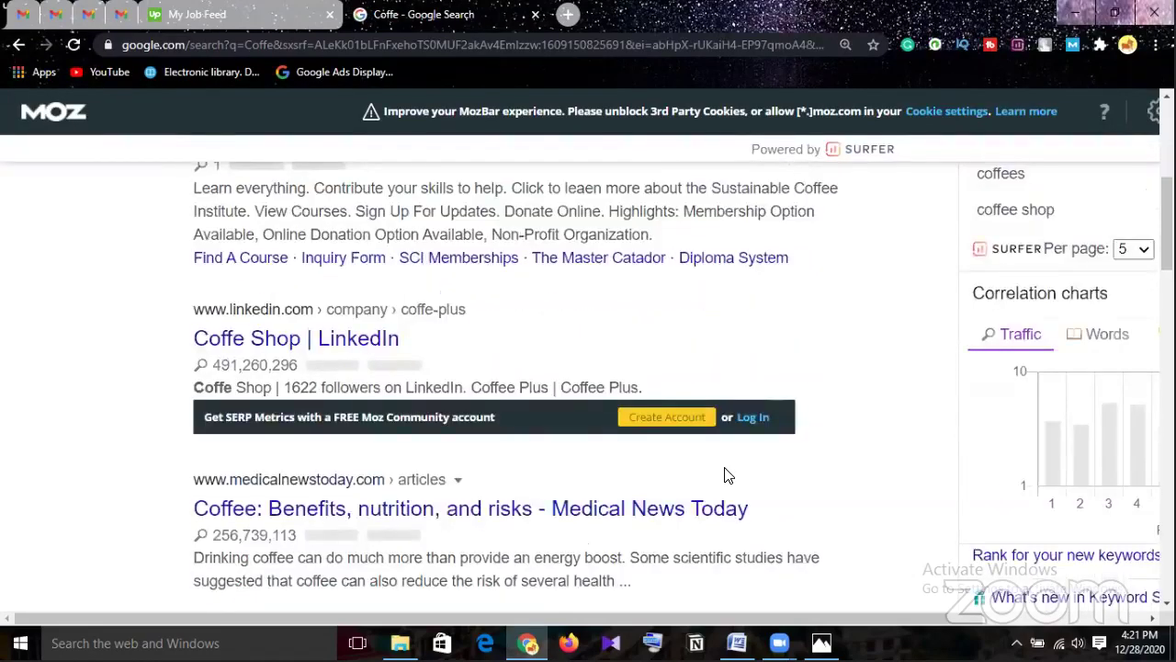
{"action": "scroll", "coordinate": [727, 475], "scroll_direction": "down", "scroll_amount": 1}
{"action": "scroll", "coordinate": [727, 471], "scroll_direction": "down", "scroll_amount": 1}
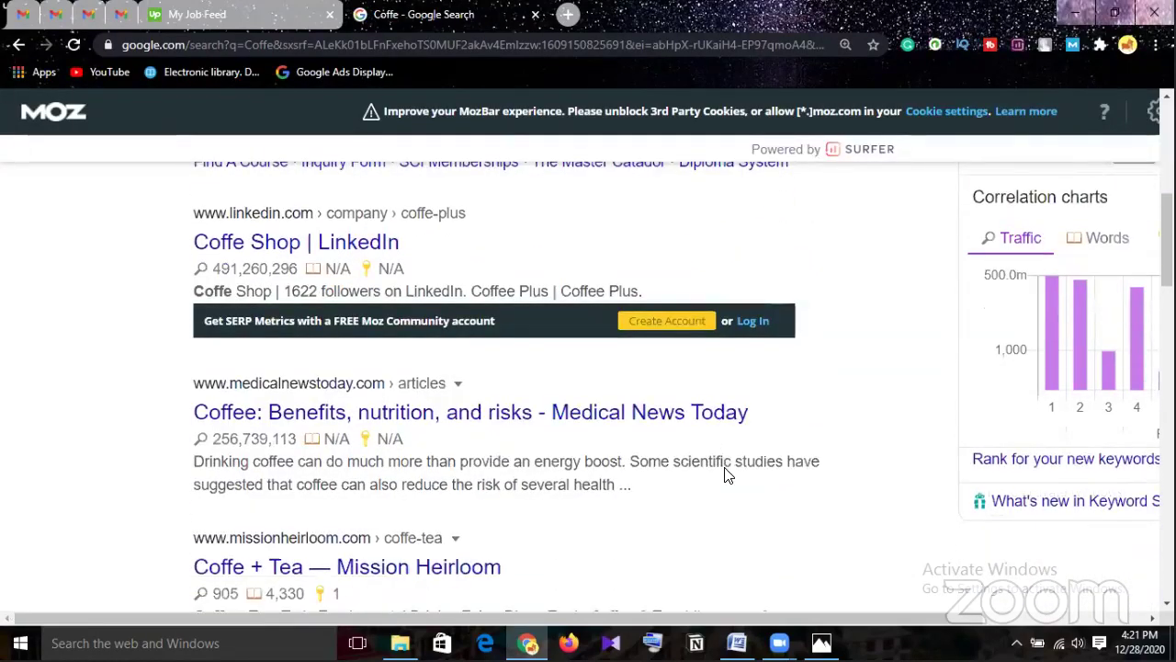
{"action": "scroll", "coordinate": [727, 474], "scroll_direction": "down", "scroll_amount": 2}
{"action": "scroll", "coordinate": [727, 477], "scroll_direction": "down", "scroll_amount": 1}
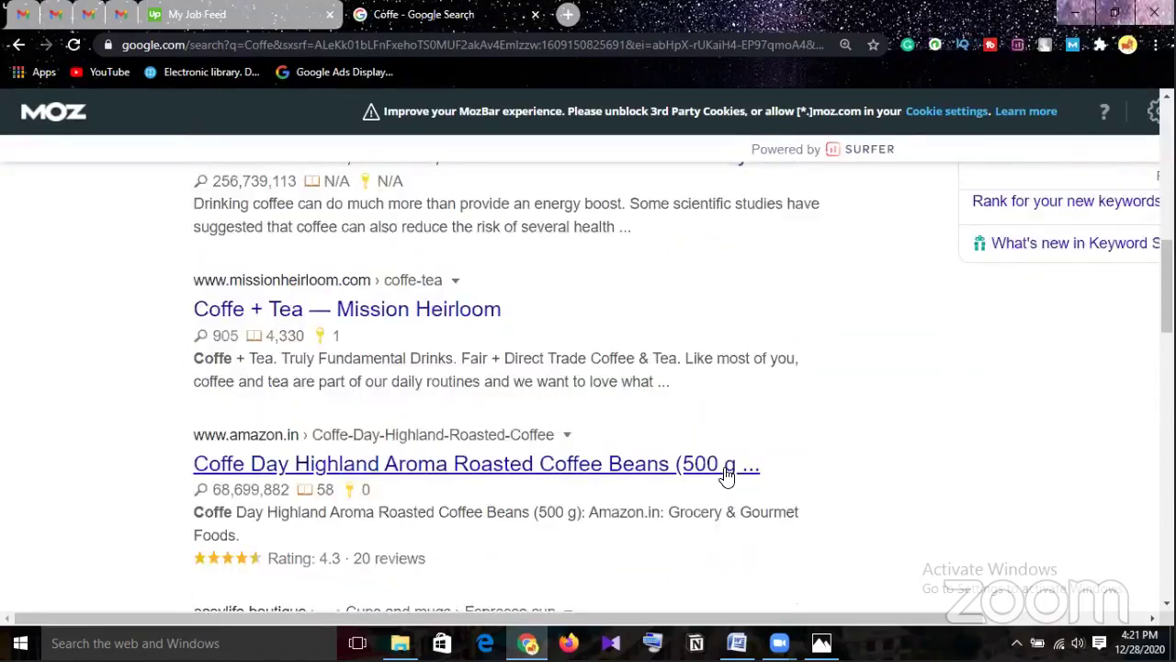
{"action": "scroll", "coordinate": [727, 474], "scroll_direction": "down", "scroll_amount": 2}
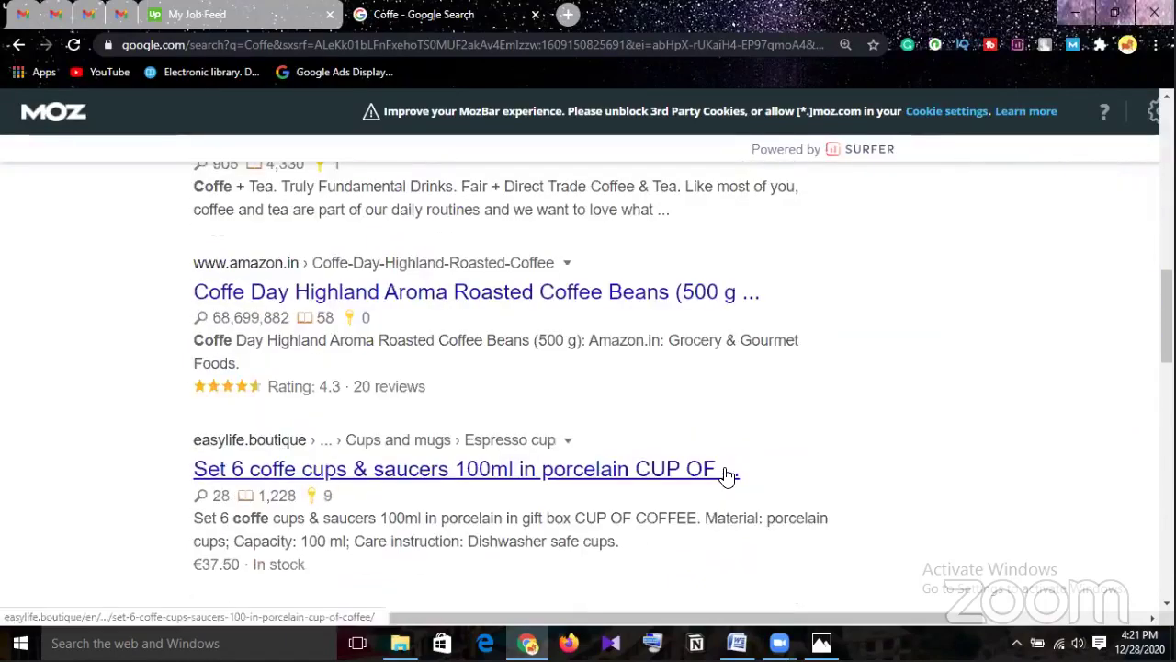
Open the Easy Life 'Set 6 coffe cups & saucers 100ml' page, accepting cookies and closing the 10% coupon.
{"action": "left_click", "coordinate": [590, 480]}
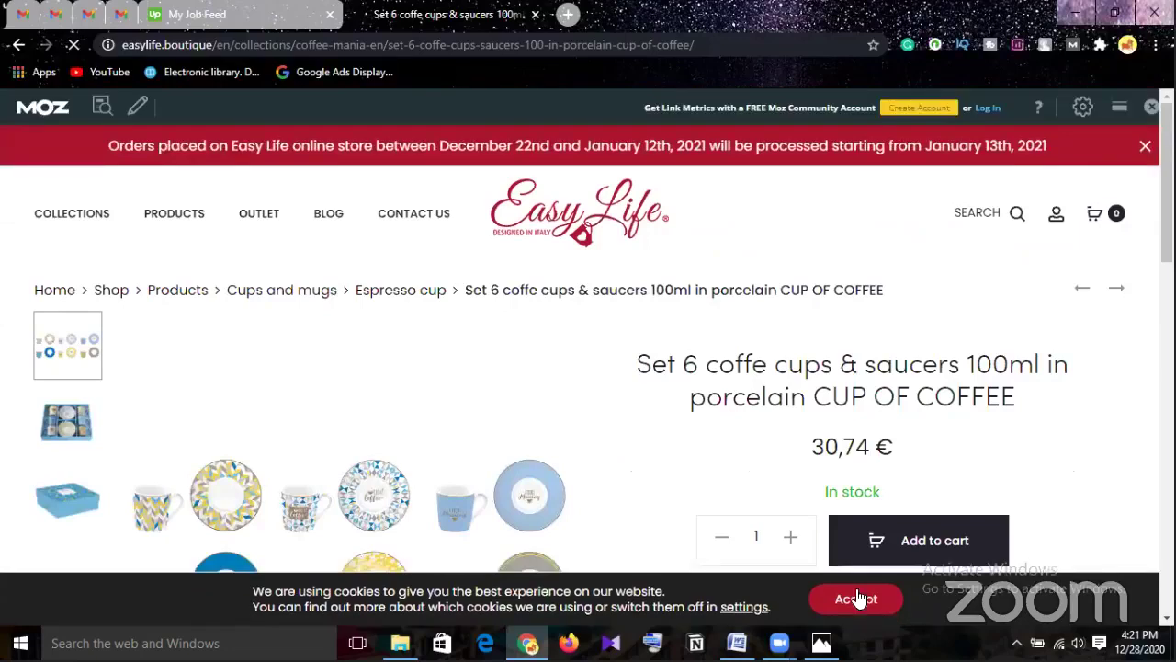
{"action": "left_click", "coordinate": [851, 599]}
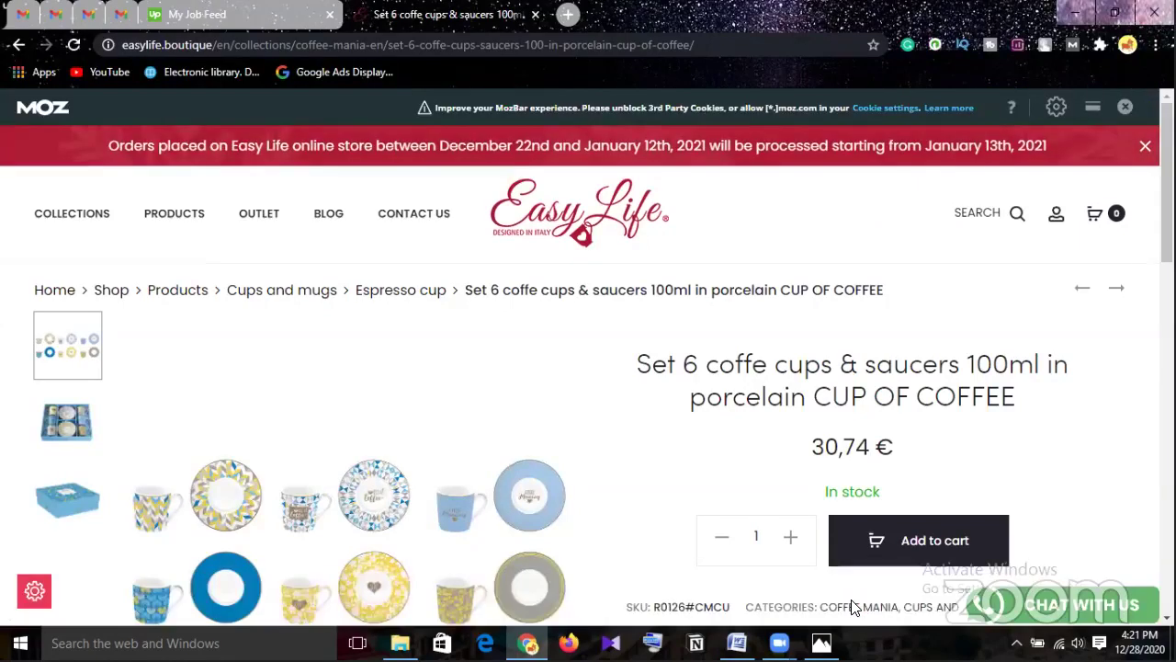
{"action": "scroll", "coordinate": [851, 607], "scroll_direction": "down", "scroll_amount": 2}
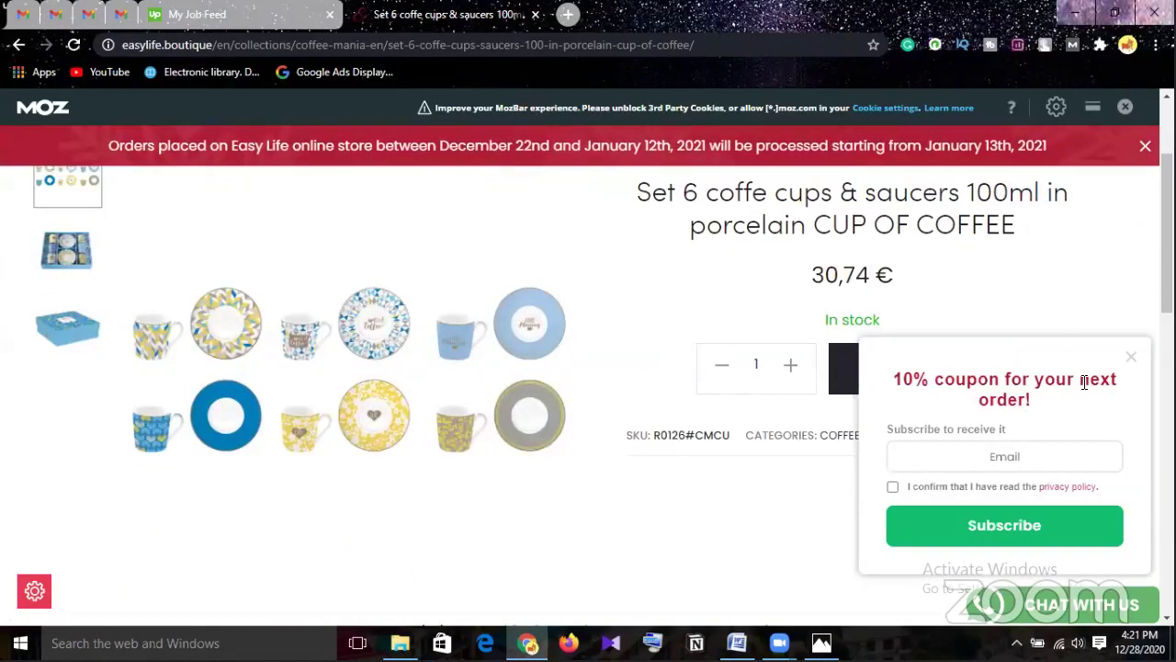
{"action": "left_click", "coordinate": [1131, 358]}
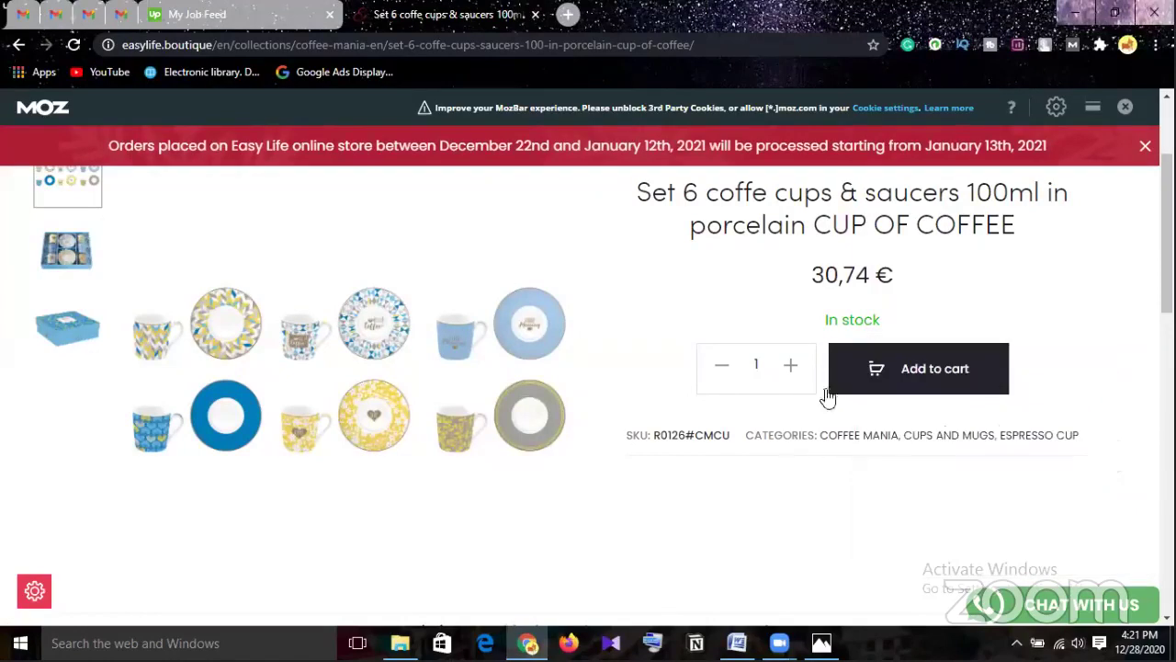
{"action": "scroll", "coordinate": [797, 409], "scroll_direction": "up", "scroll_amount": 2}
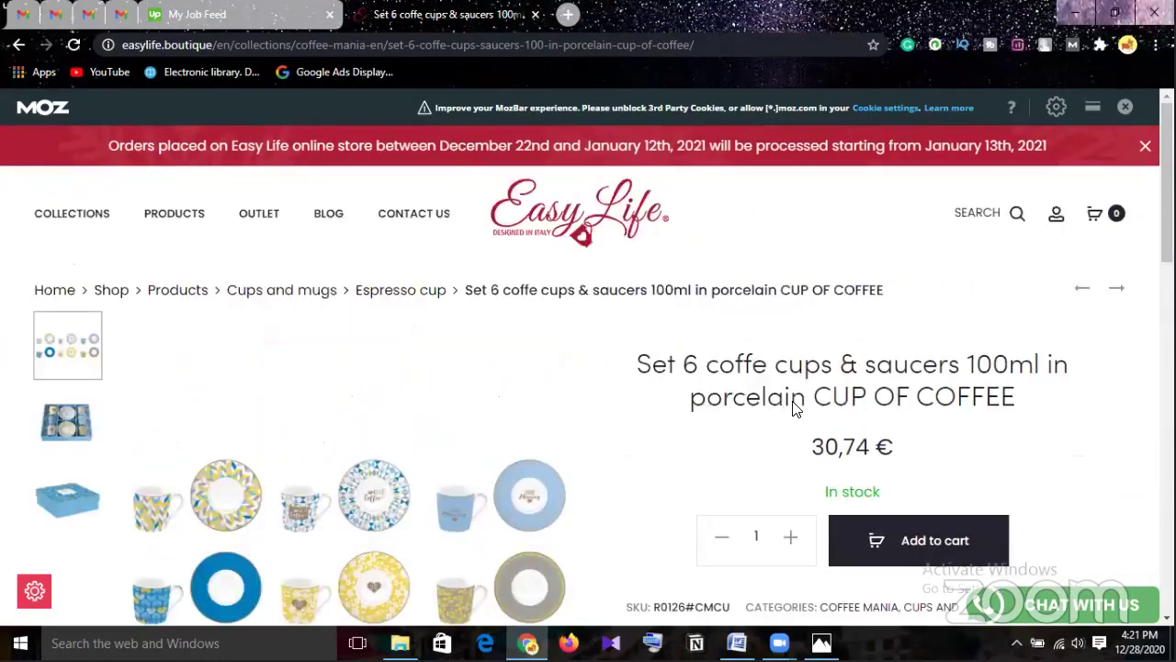
{"action": "scroll", "coordinate": [800, 411], "scroll_direction": "down", "scroll_amount": 4}
{"action": "scroll", "coordinate": [799, 412], "scroll_direction": "down", "scroll_amount": 7}
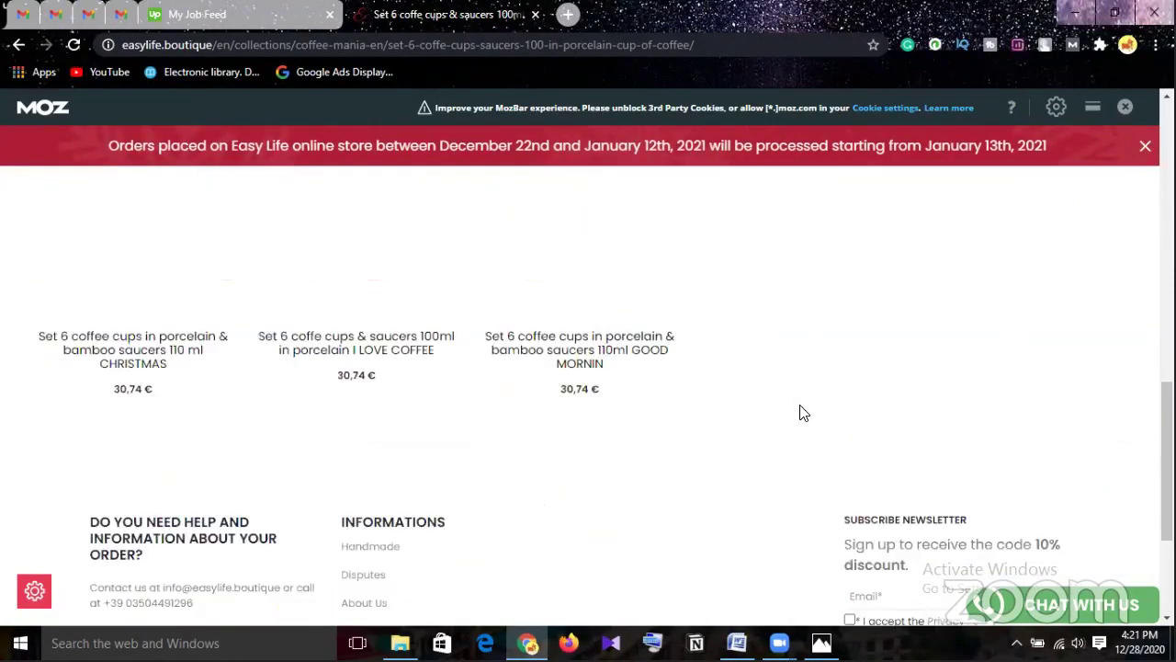
Go back to the results and correct the query to 'Coffee' and search again.
{"action": "left_click", "coordinate": [18, 46]}
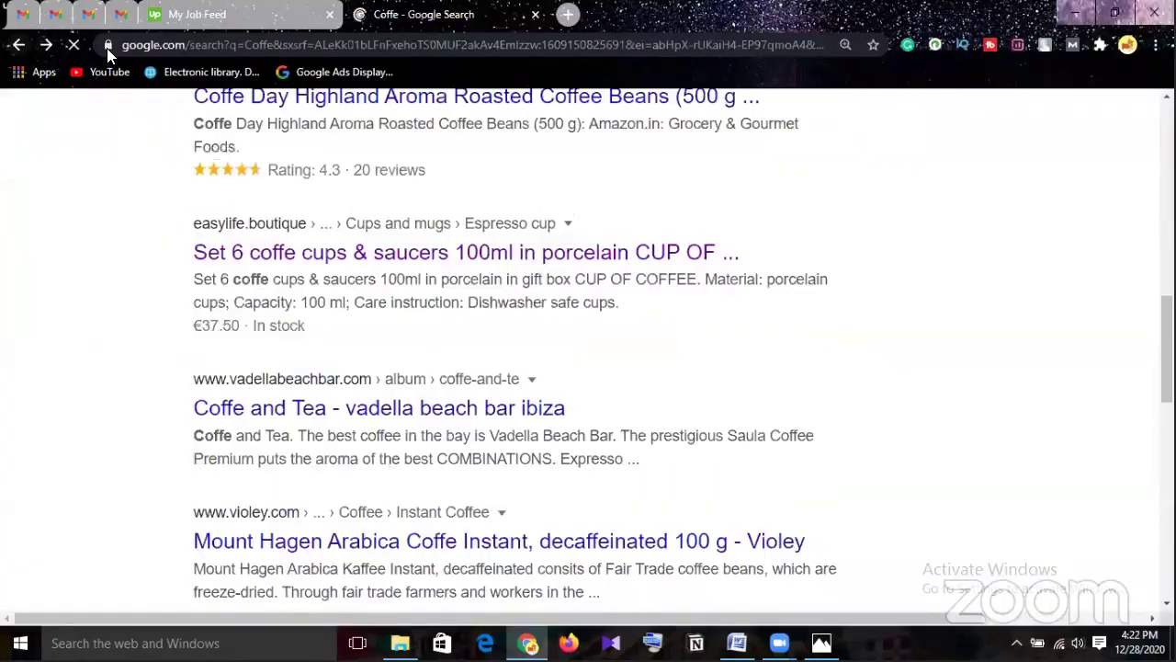
{"action": "scroll", "coordinate": [230, 198], "scroll_direction": "up", "scroll_amount": 10}
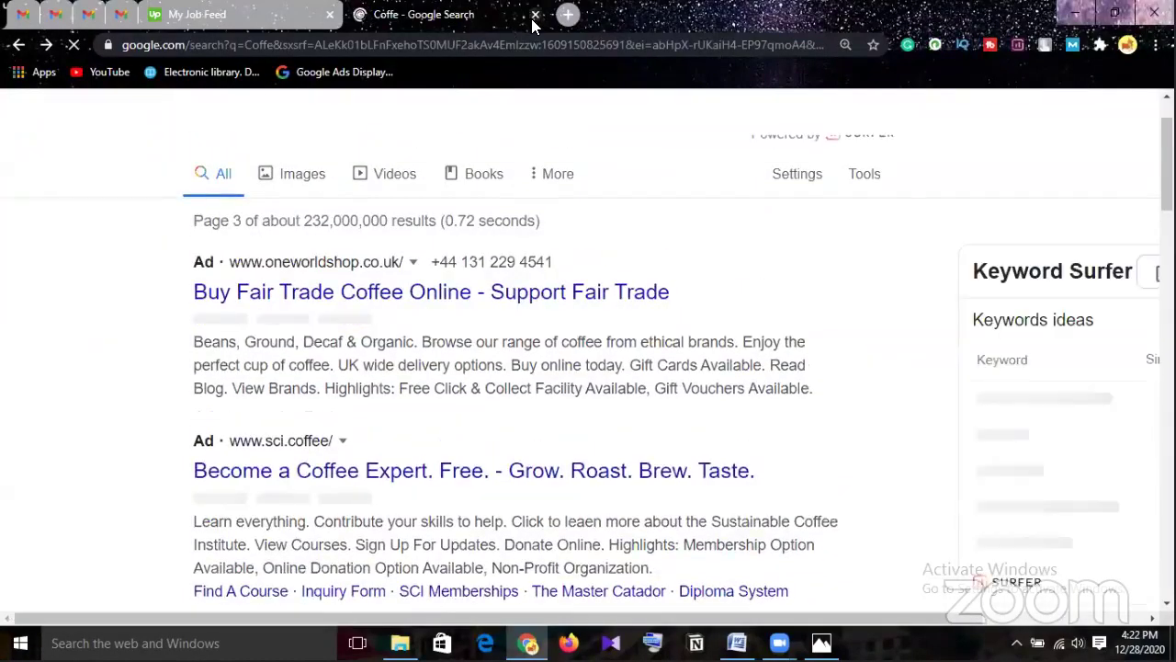
{"action": "scroll", "coordinate": [449, 237], "scroll_direction": "up", "scroll_amount": 1}
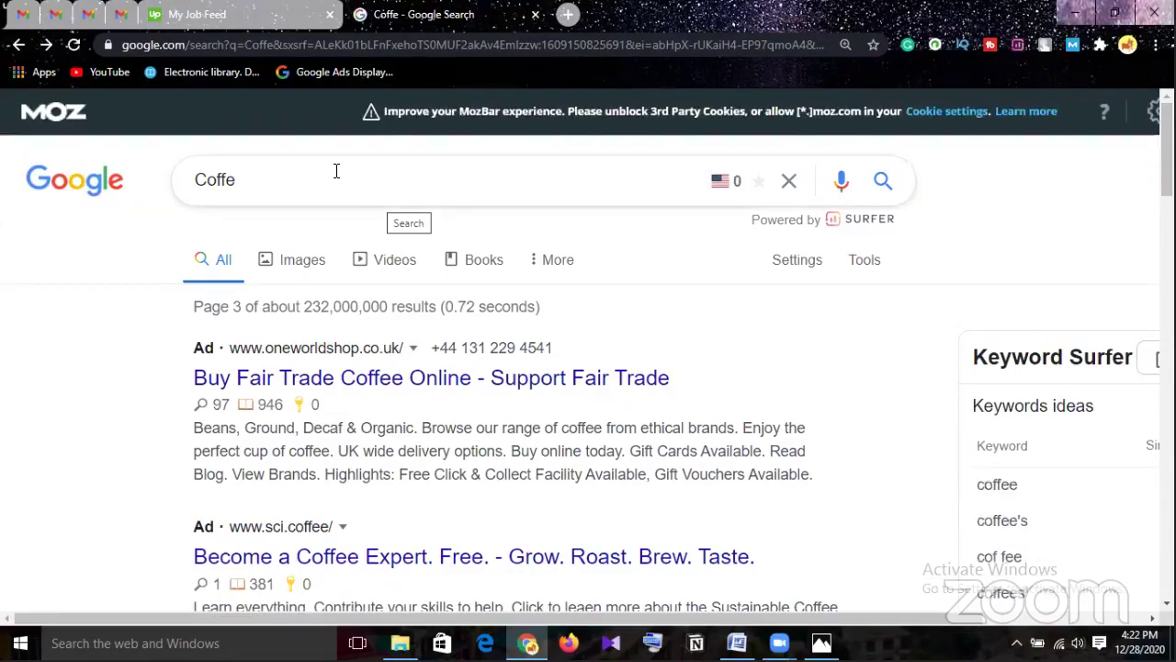
{"action": "left_click", "coordinate": [287, 180]}
{"action": "type", "text": "e"}
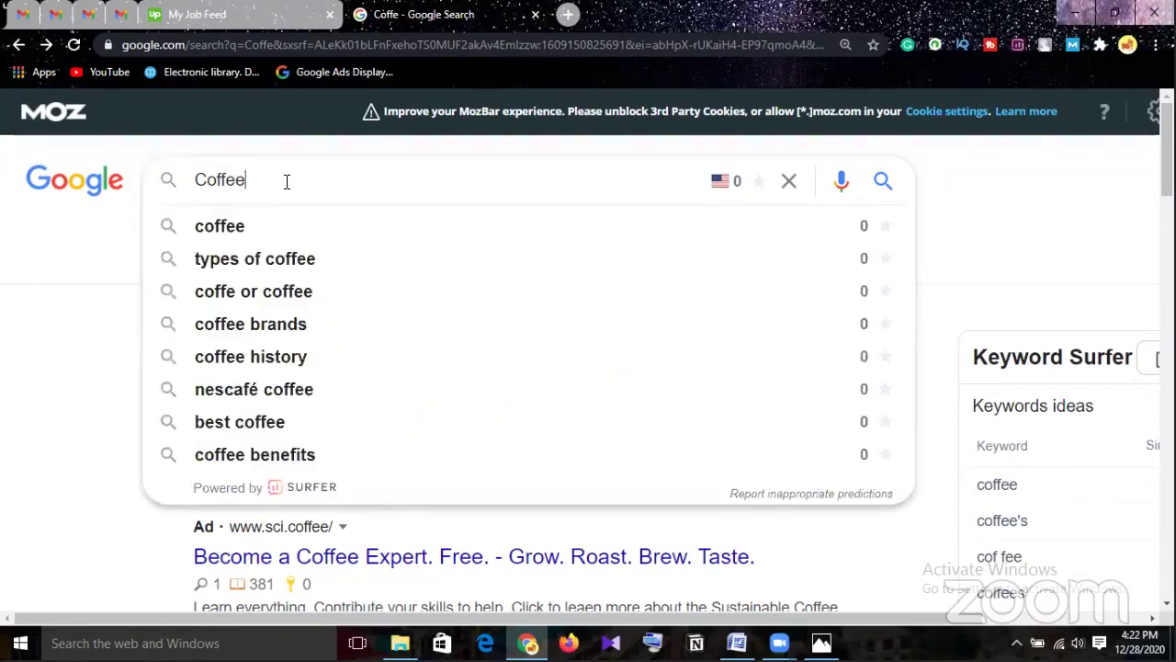
{"action": "key", "text": "Return"}
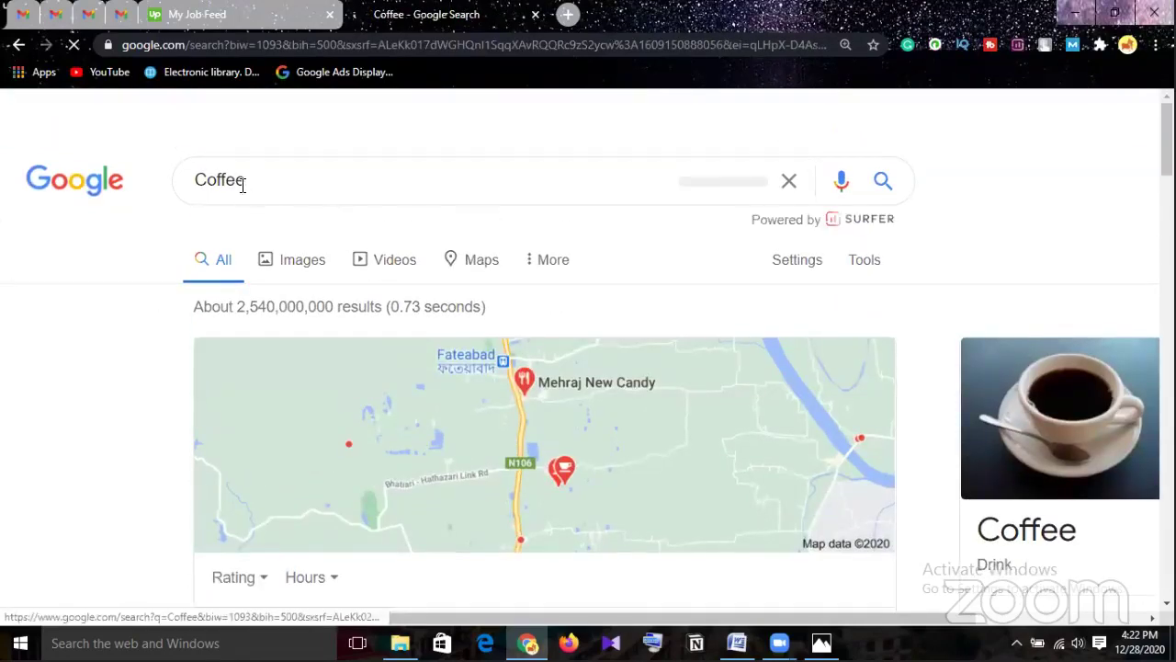
Change the query to 'best coffee shop' and run the search.
{"action": "left_click_drag", "start_coordinate": [195, 179], "coordinate": [206, 180]}
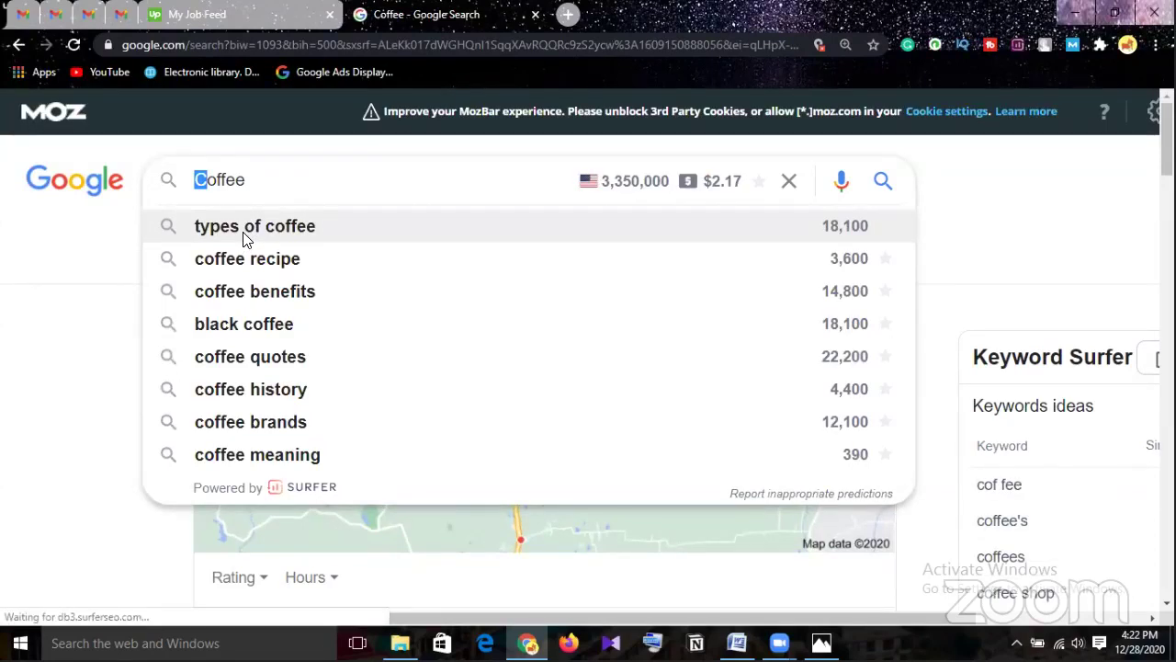
{"action": "type", "text": "best"}
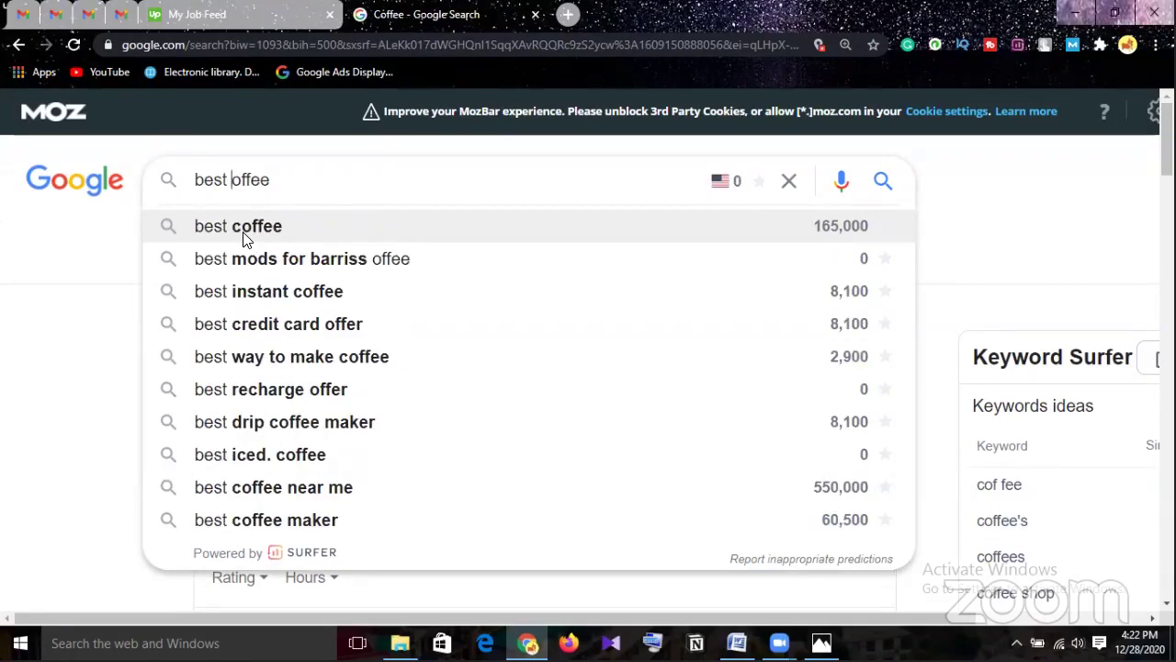
{"action": "type", "text": " c"}
{"action": "key", "text": "Right"}
{"action": "key", "text": "Right"}
{"action": "key", "text": "Right"}
{"action": "key", "text": "Right"}
{"action": "key", "text": "Right"}
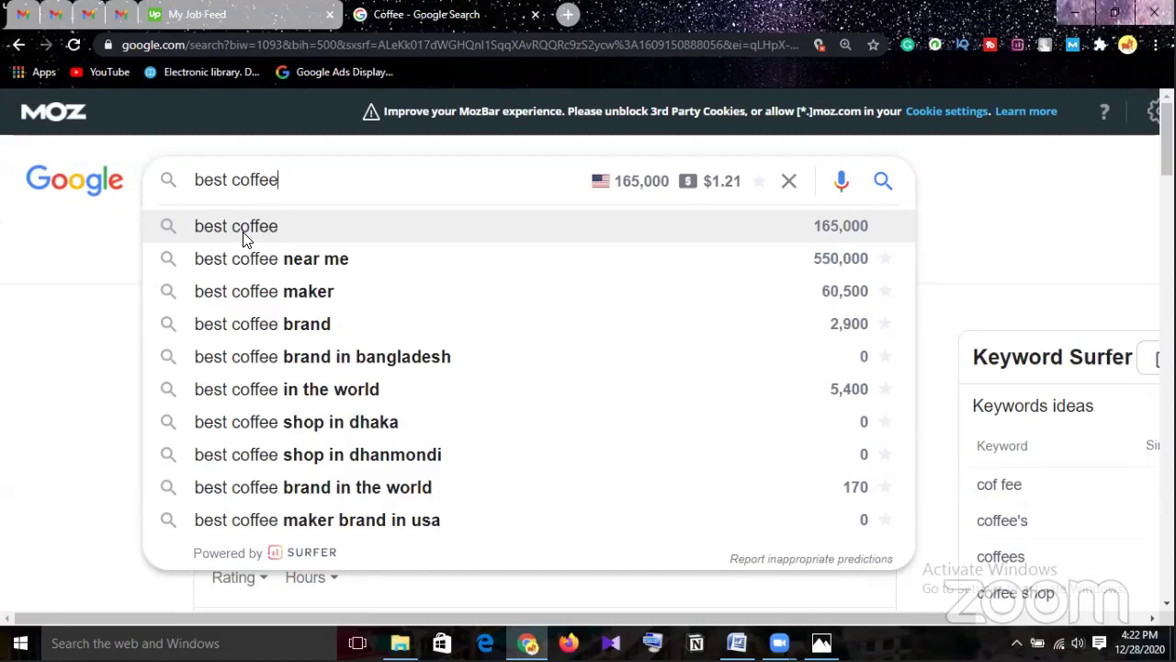
{"action": "type", "text": "s"}
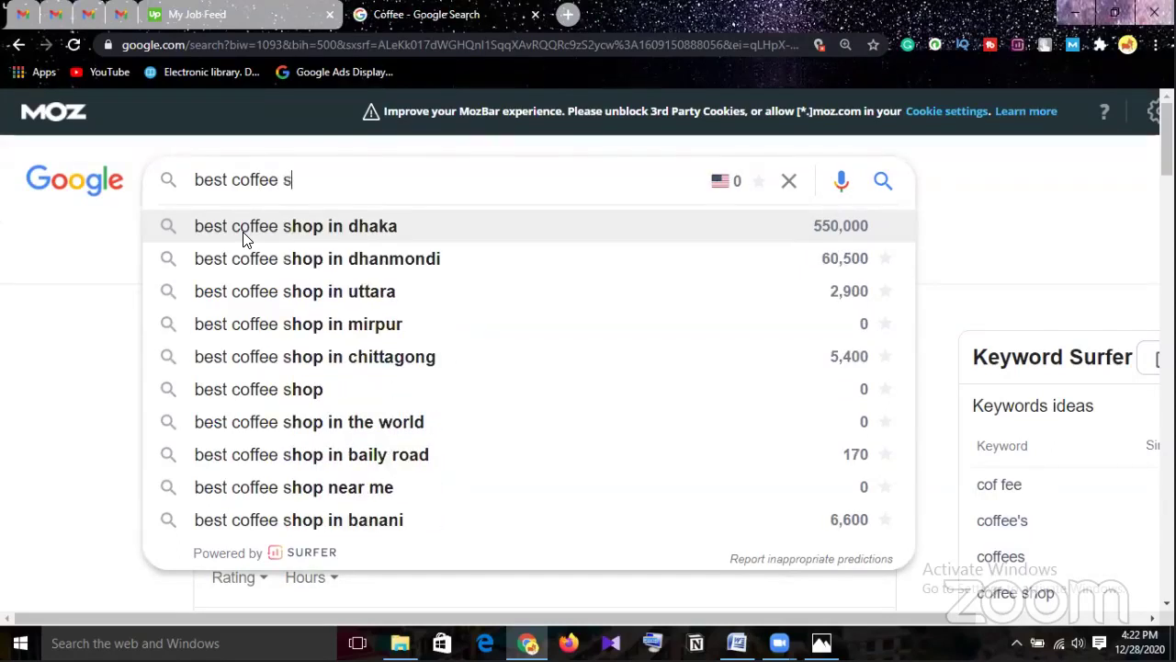
{"action": "type", "text": "hop"}
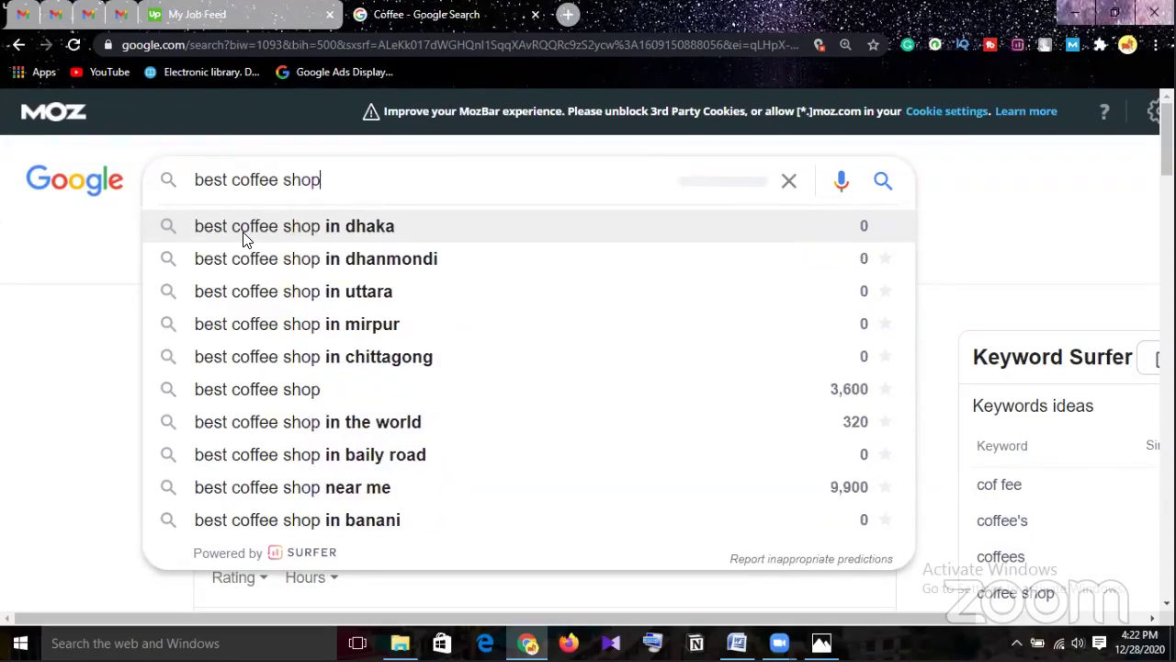
{"action": "key", "text": "Return"}
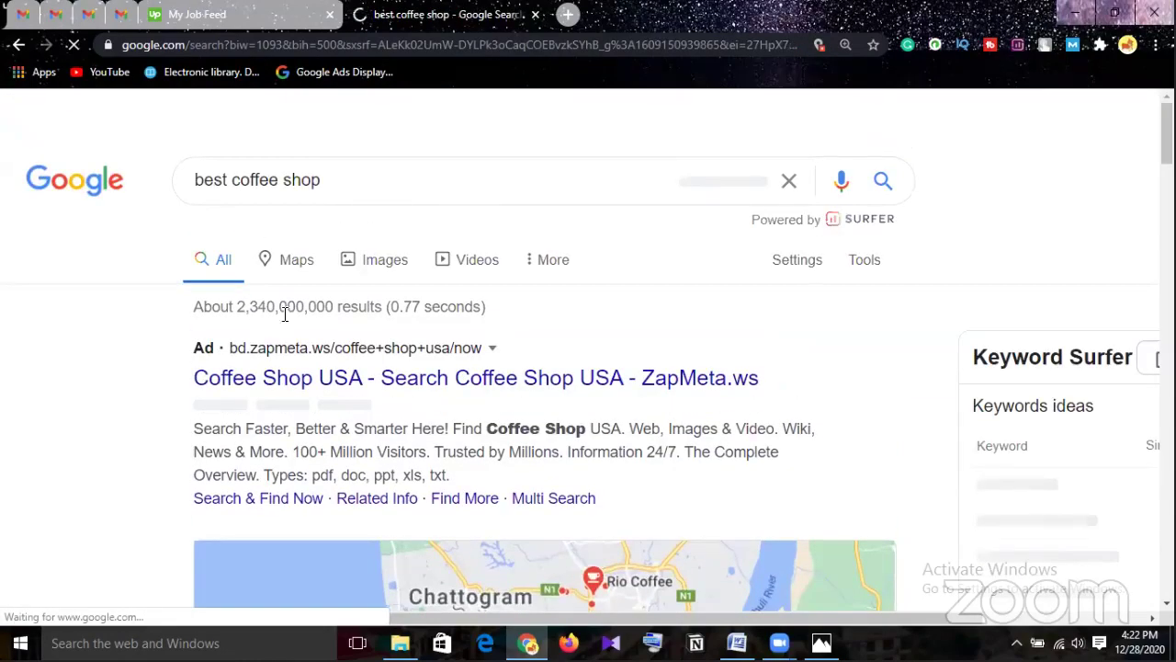
Scroll the 'best coffee shop' results past People also ask to the Big 7 Travel article.
{"action": "scroll", "coordinate": [286, 319], "scroll_direction": "down", "scroll_amount": 3}
{"action": "scroll", "coordinate": [286, 318], "scroll_direction": "down", "scroll_amount": 3}
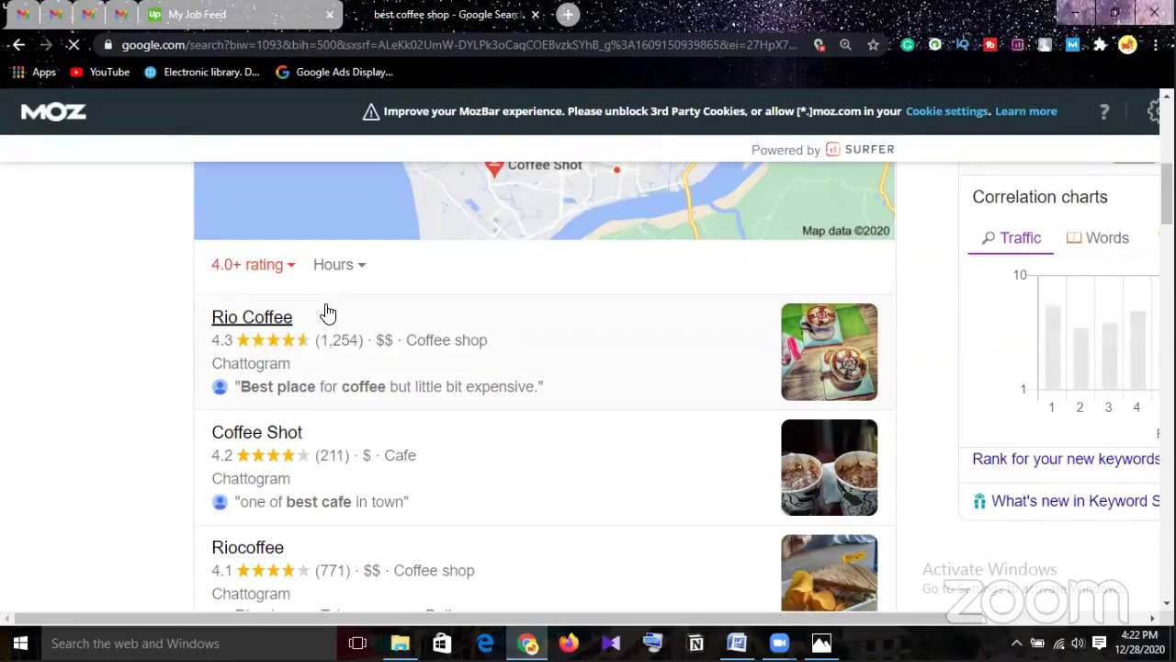
{"action": "scroll", "coordinate": [329, 313], "scroll_direction": "down", "scroll_amount": 2}
{"action": "scroll", "coordinate": [328, 313], "scroll_direction": "down", "scroll_amount": 2}
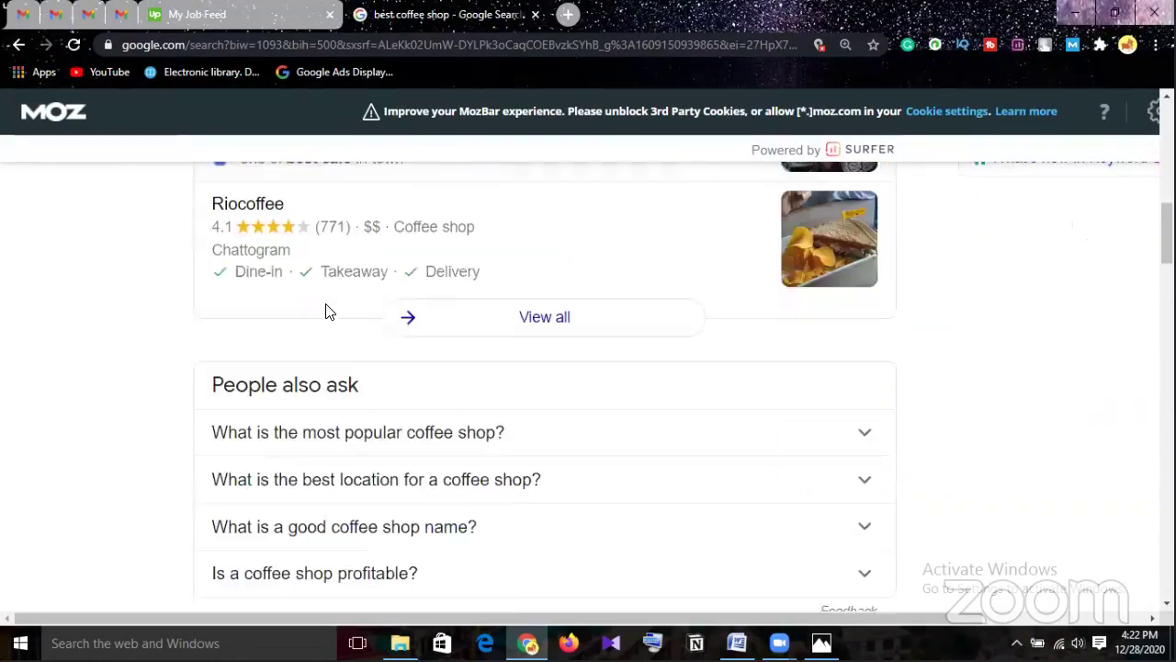
{"action": "scroll", "coordinate": [326, 310], "scroll_direction": "down", "scroll_amount": 3}
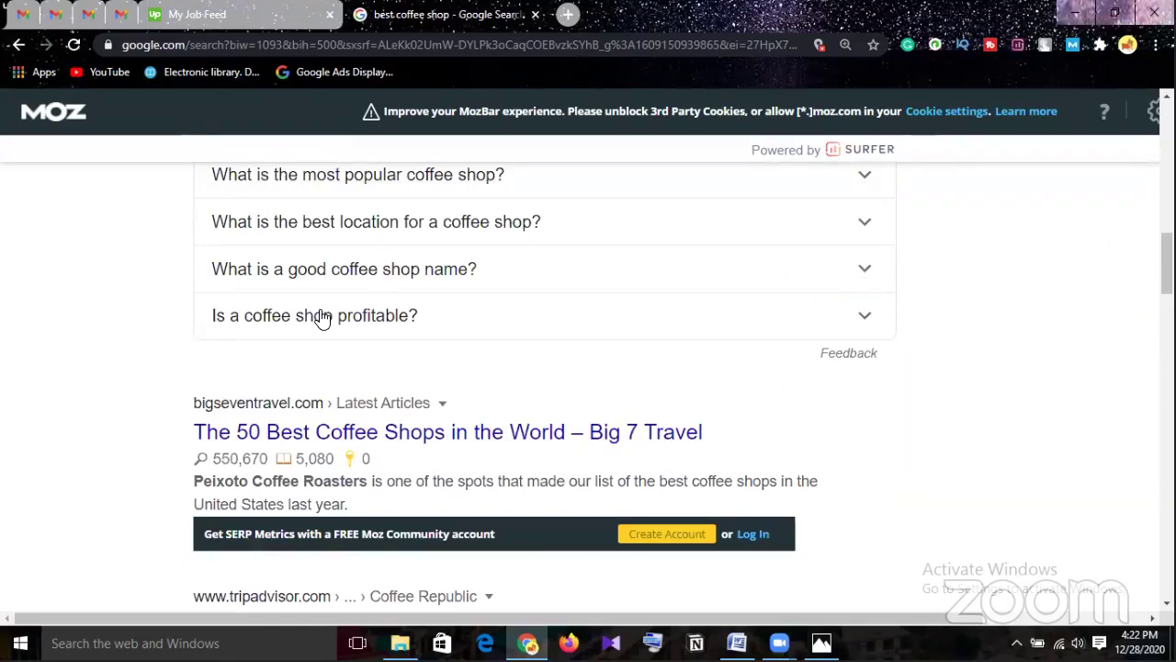
{"action": "scroll", "coordinate": [290, 351], "scroll_direction": "down", "scroll_amount": 1}
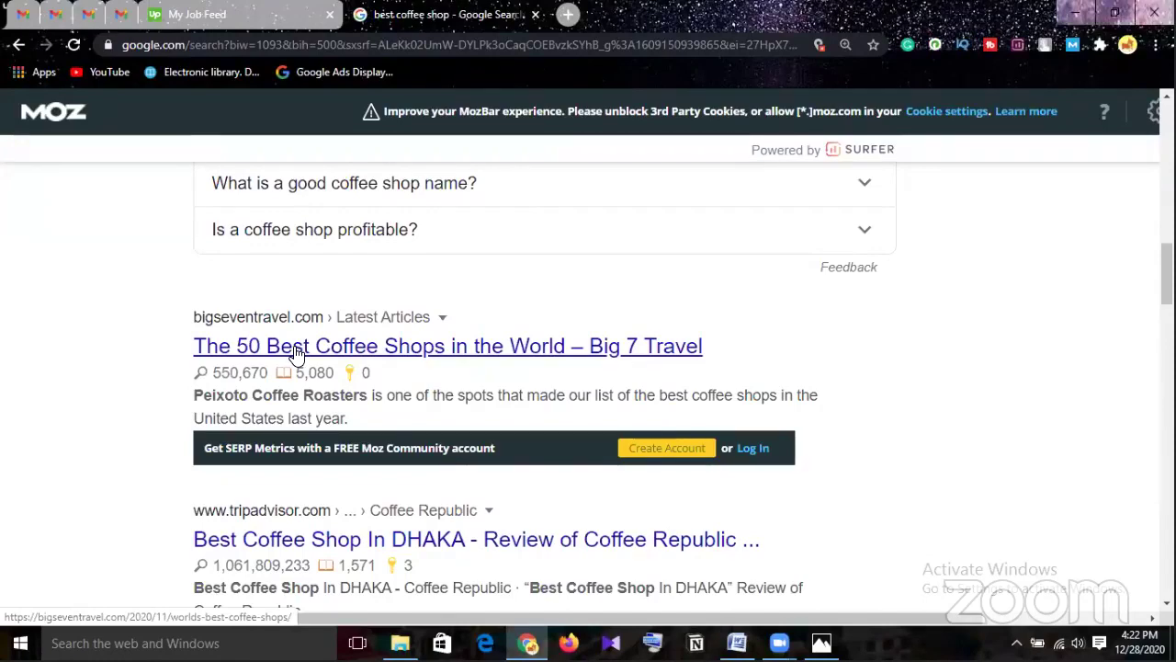
Open Big 7 Travel's 'The 50 Best Coffee Shops In The World' and read its third-wave coffee intro.
{"action": "left_click", "coordinate": [300, 339]}
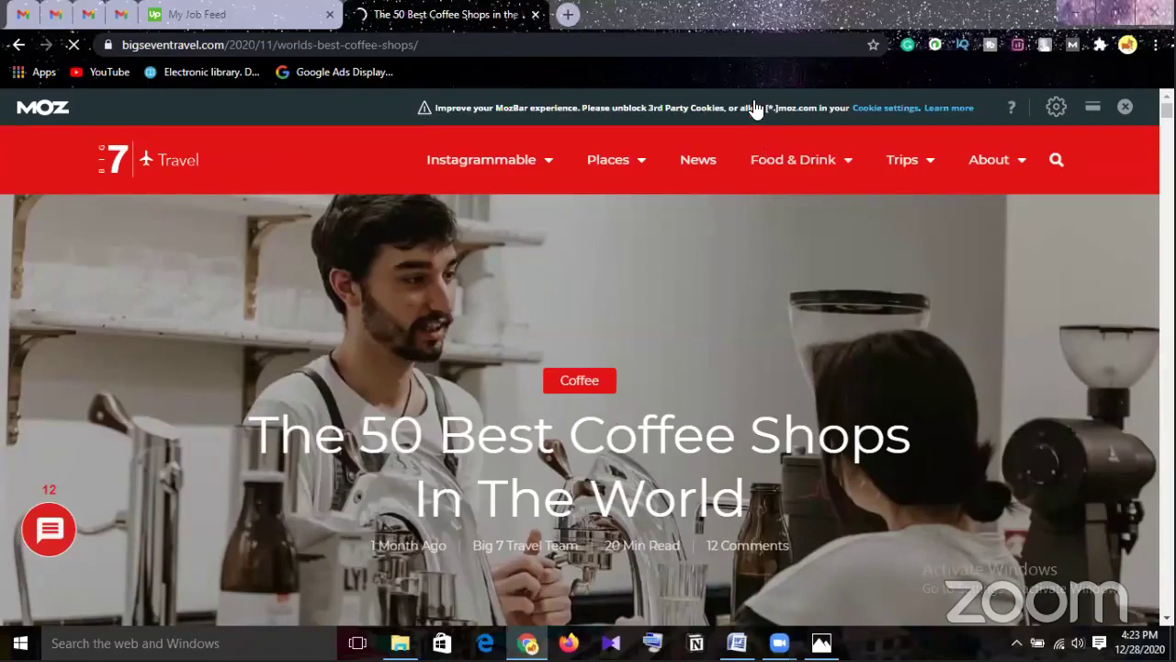
{"action": "mouse_move", "coordinate": [741, 179]}
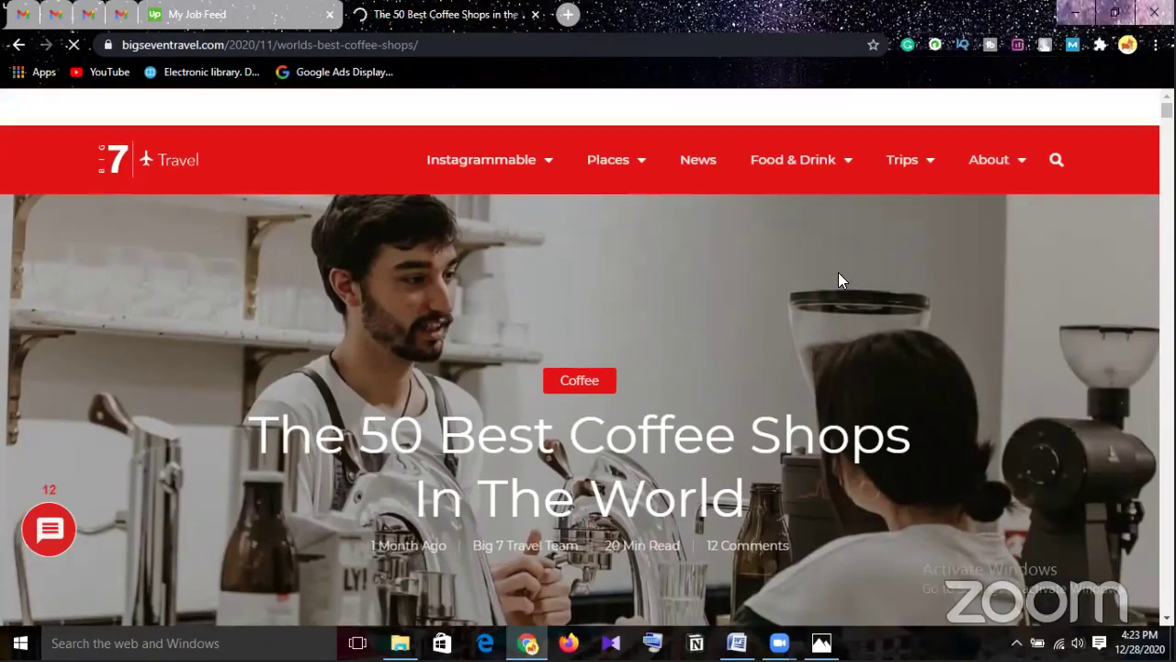
{"action": "mouse_move", "coordinate": [48, 542]}
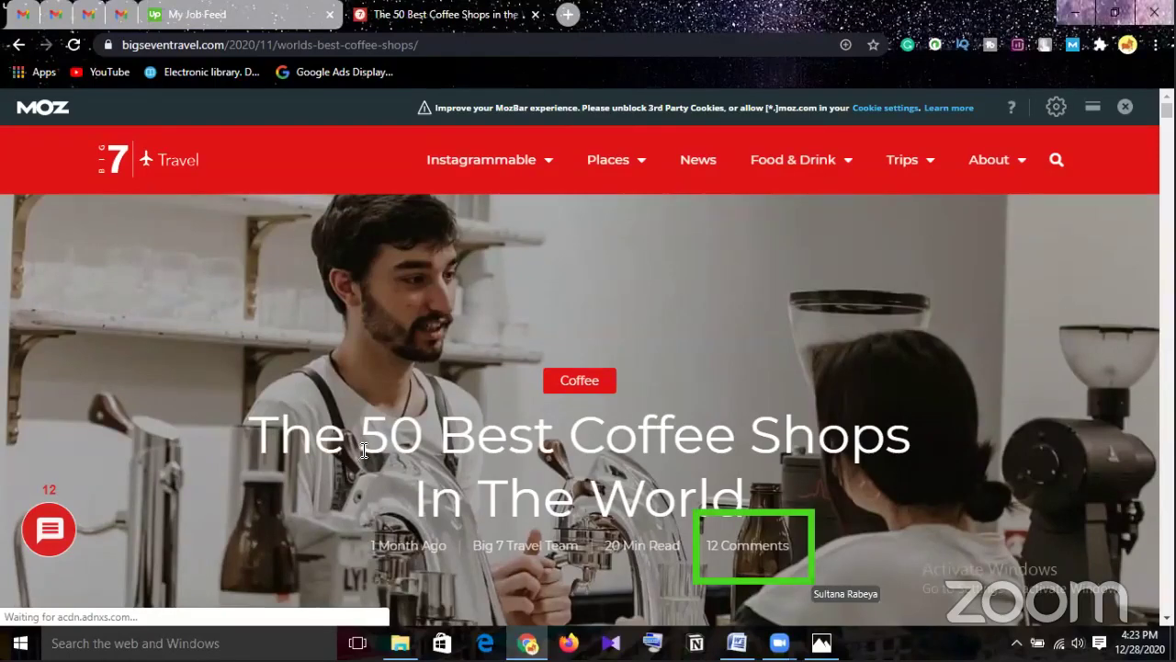
{"action": "scroll", "coordinate": [368, 446], "scroll_direction": "down", "scroll_amount": 1}
{"action": "scroll", "coordinate": [368, 446], "scroll_direction": "down", "scroll_amount": 2}
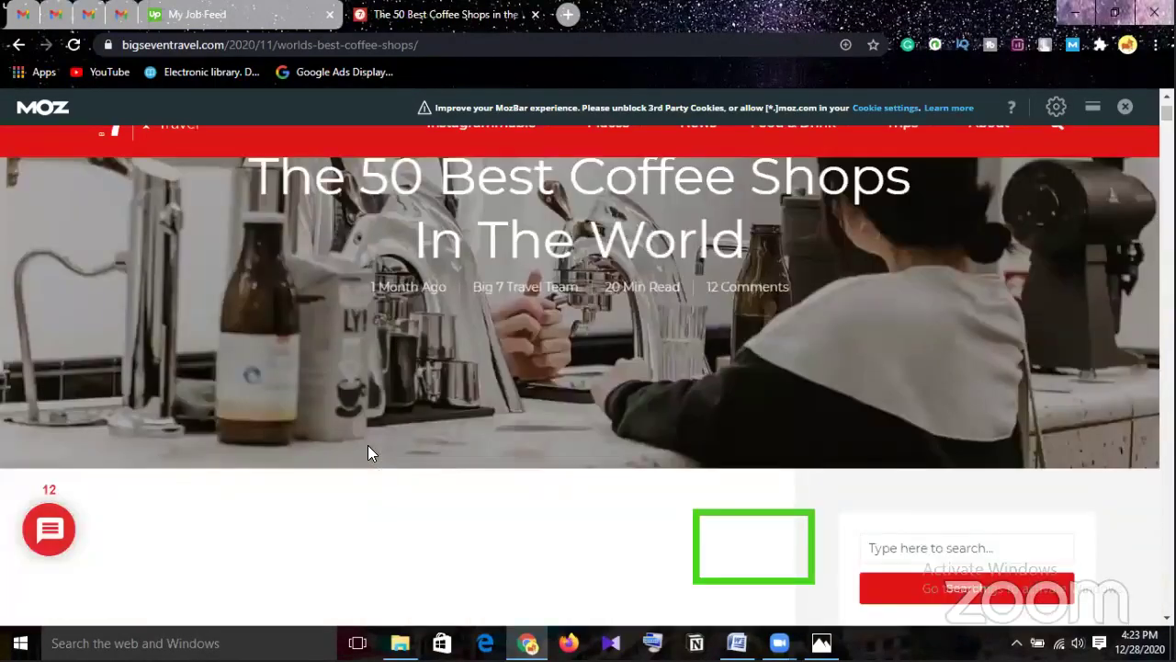
{"action": "scroll", "coordinate": [369, 445], "scroll_direction": "down", "scroll_amount": 3}
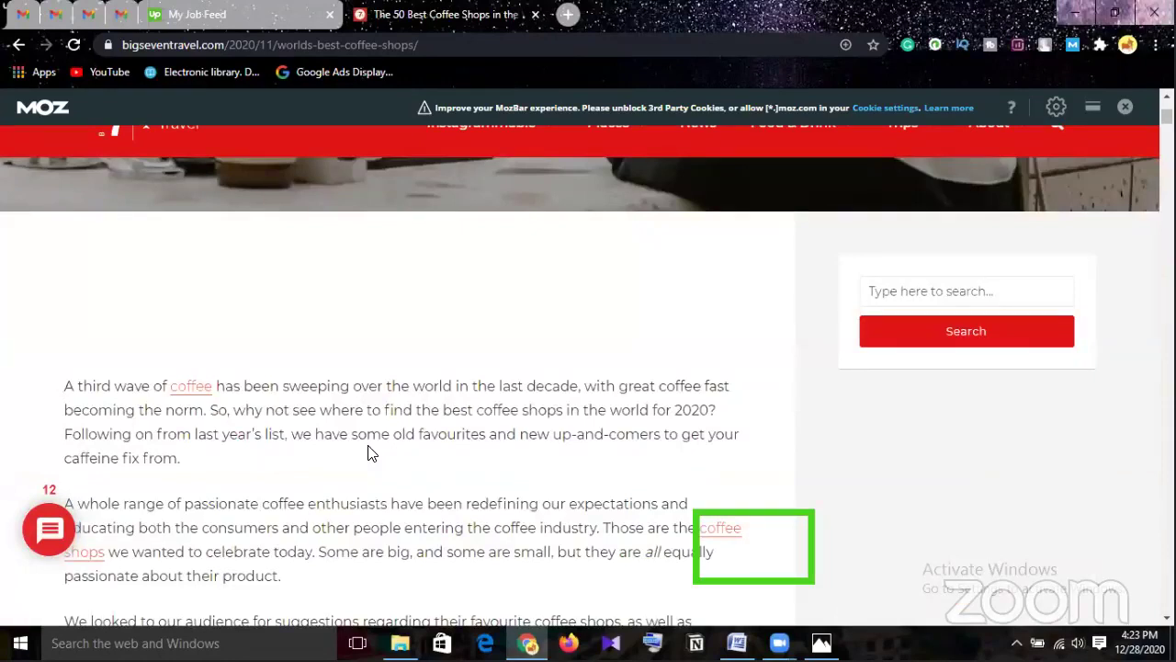
{"action": "scroll", "coordinate": [368, 445], "scroll_direction": "down", "scroll_amount": 1}
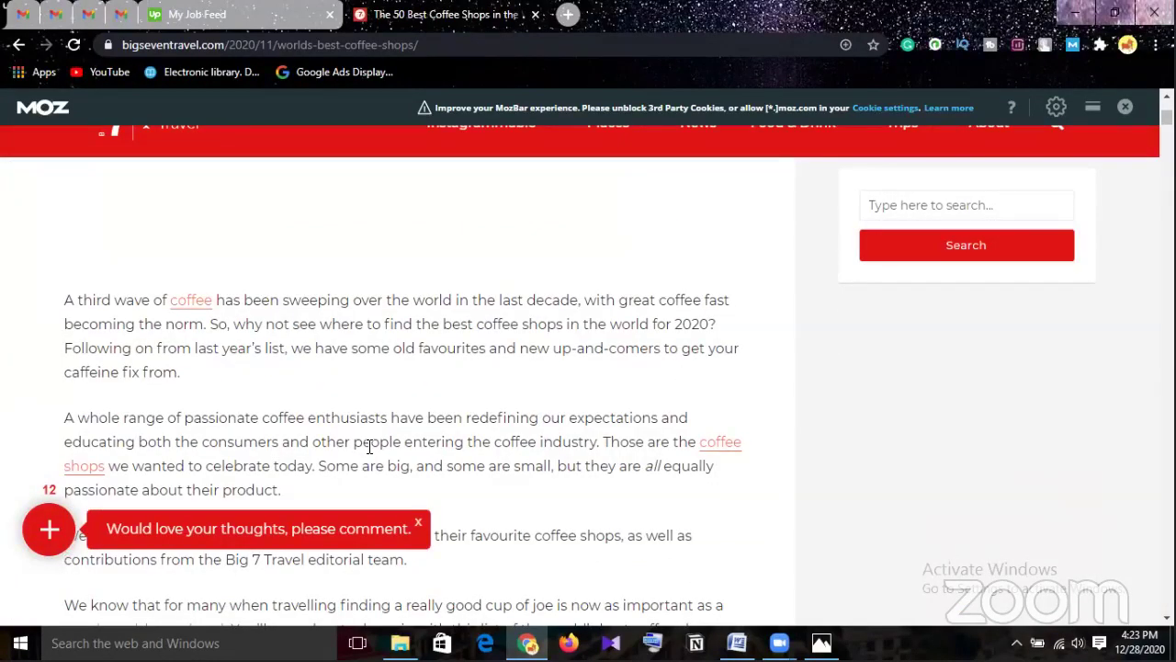
{"action": "scroll", "coordinate": [368, 446], "scroll_direction": "down", "scroll_amount": 1}
{"action": "scroll", "coordinate": [368, 449], "scroll_direction": "down", "scroll_amount": 1}
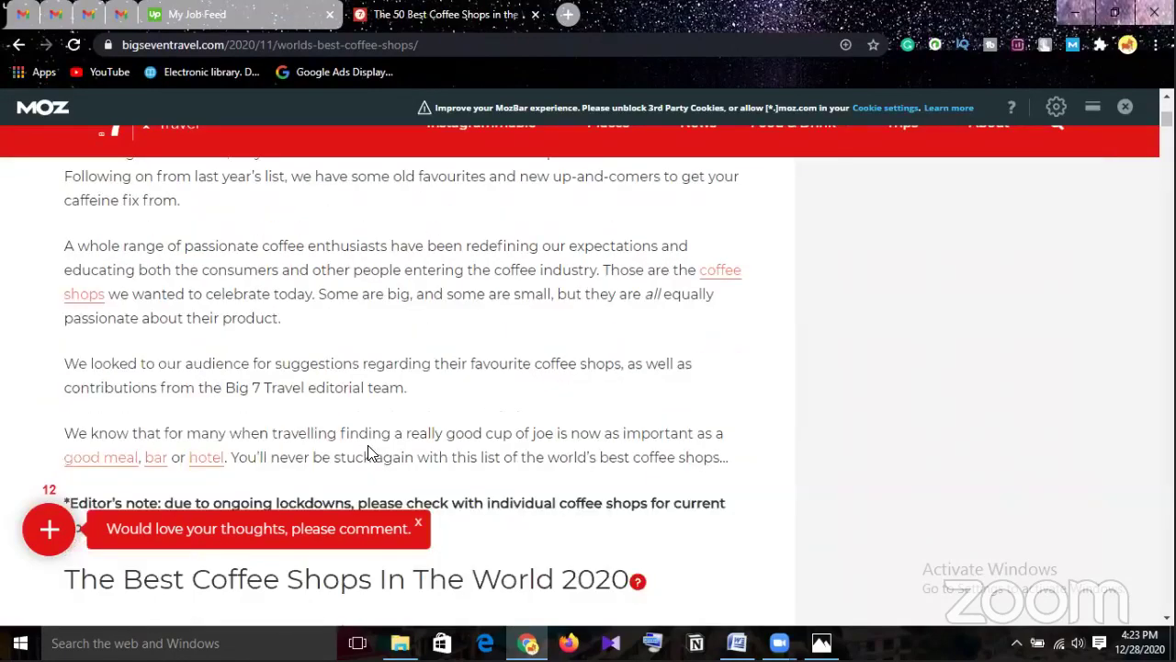
{"action": "scroll", "coordinate": [368, 450], "scroll_direction": "up", "scroll_amount": 1}
{"action": "scroll", "coordinate": [369, 447], "scroll_direction": "up", "scroll_amount": 1}
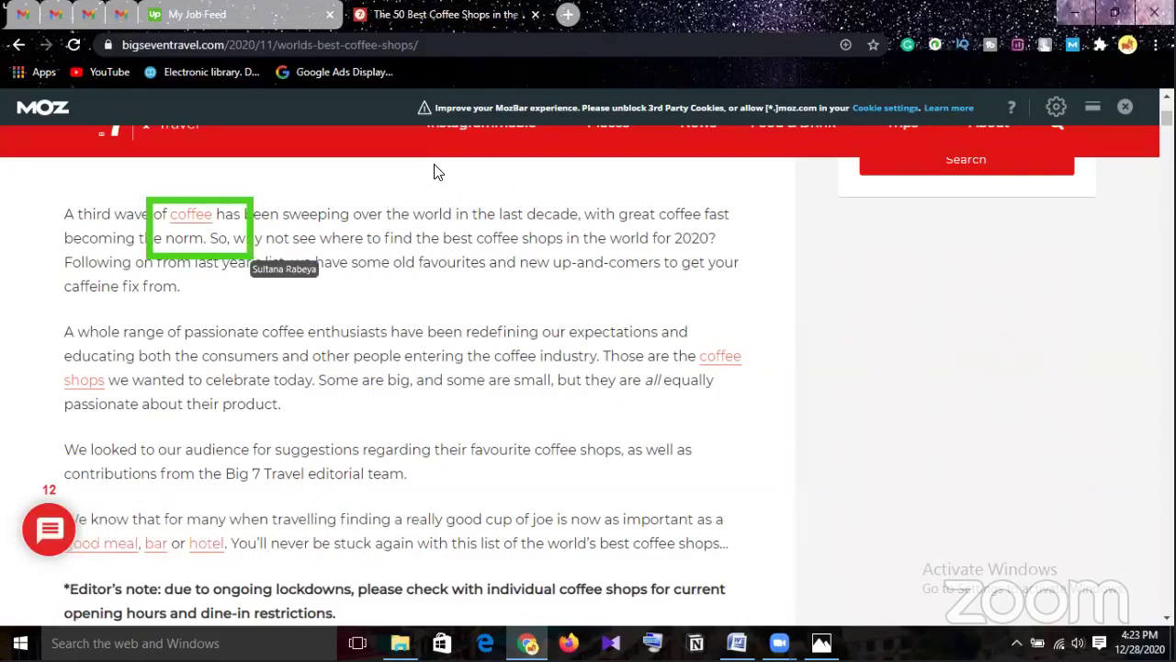
Follow the article's 'coffee' link to the Coffee category page (261 articles) and check MozBar settings.
{"action": "left_click", "coordinate": [191, 218]}
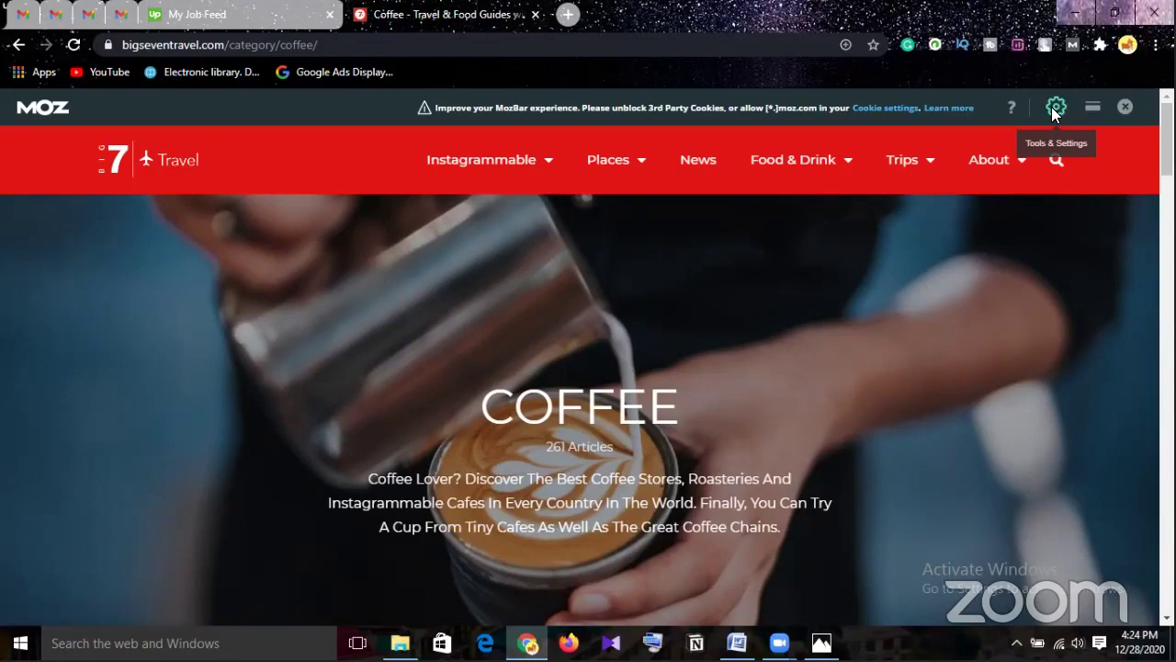
{"action": "left_click", "coordinate": [1054, 107]}
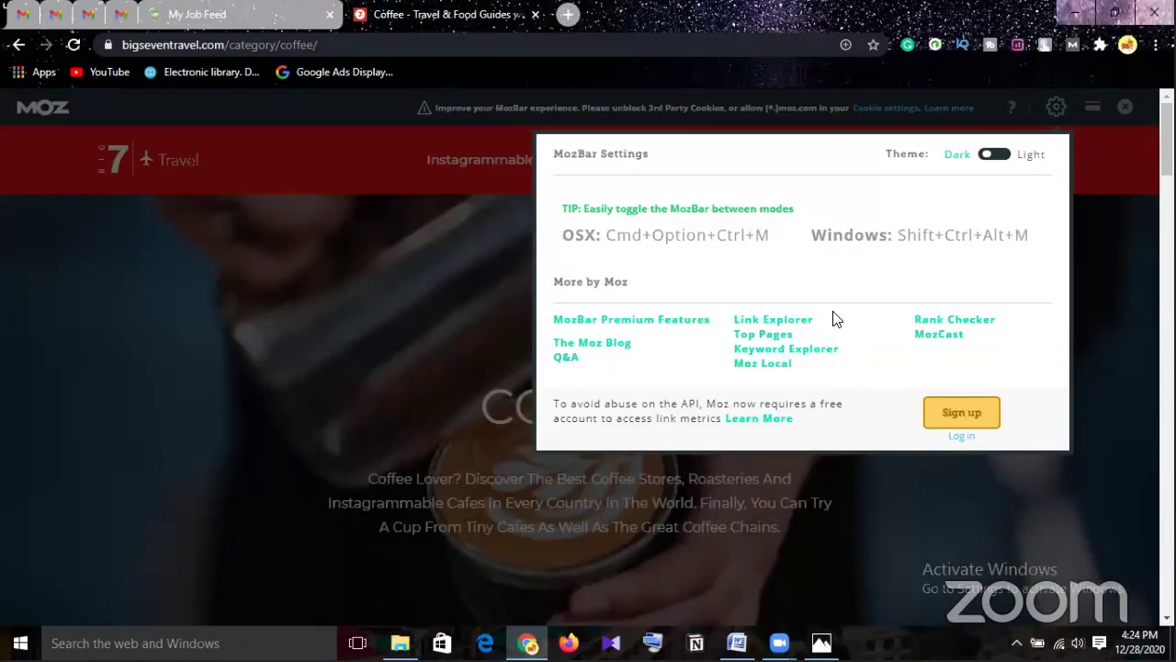
{"action": "left_click", "coordinate": [1109, 290]}
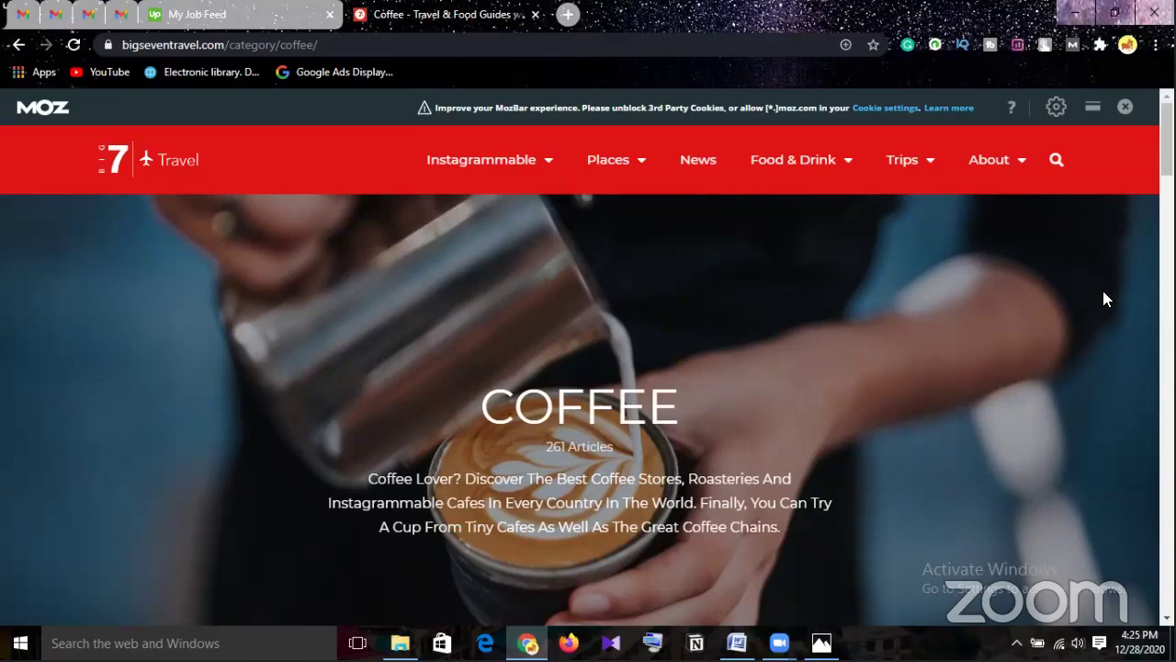
{"action": "left_click", "coordinate": [19, 46]}
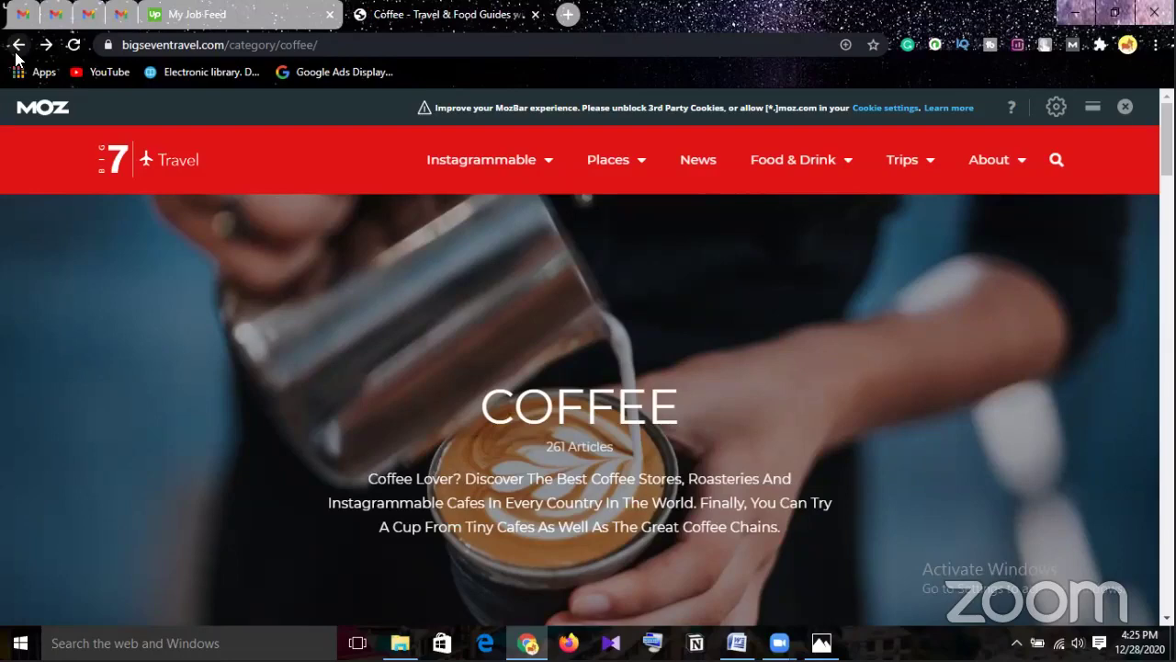
Return to the '50 Best Coffee Shops' article and read its intro down to the 2020 list heading.
{"action": "left_click", "coordinate": [17, 45]}
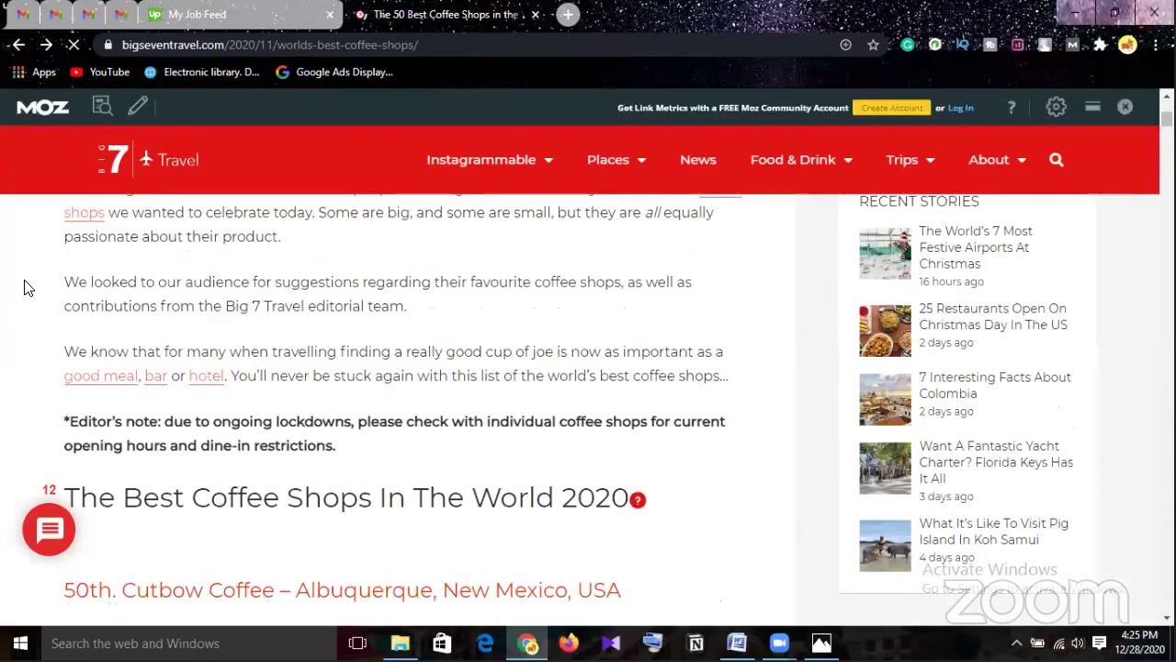
{"action": "scroll", "coordinate": [28, 287], "scroll_direction": "up", "scroll_amount": 3}
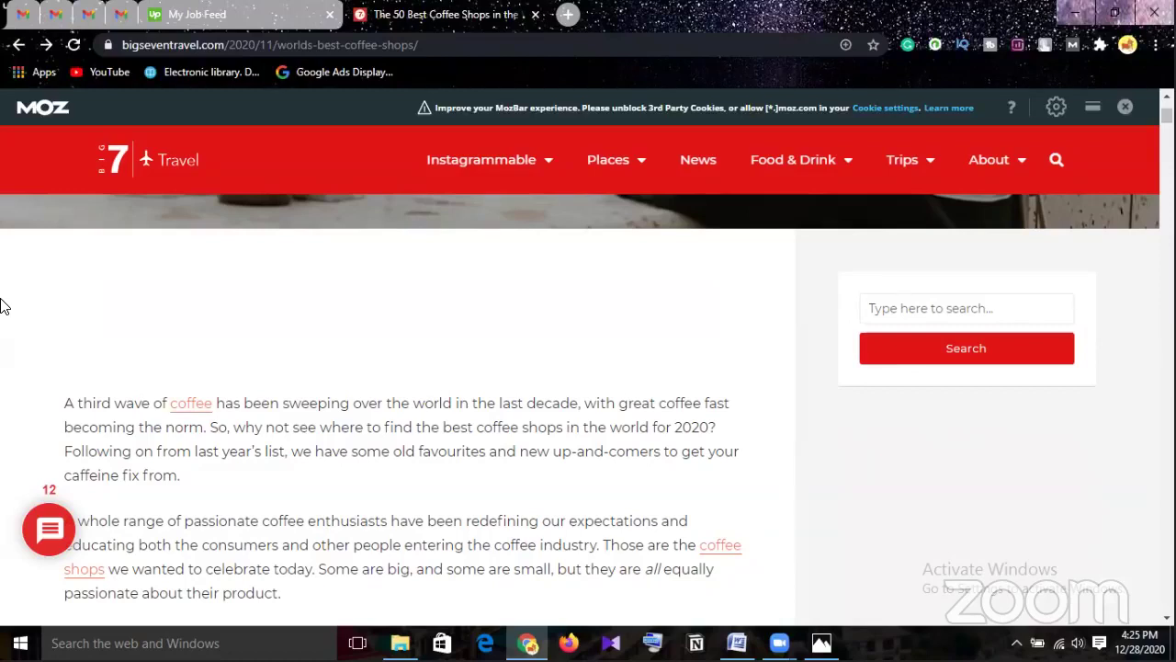
{"action": "scroll", "coordinate": [3, 306], "scroll_direction": "down", "scroll_amount": 1}
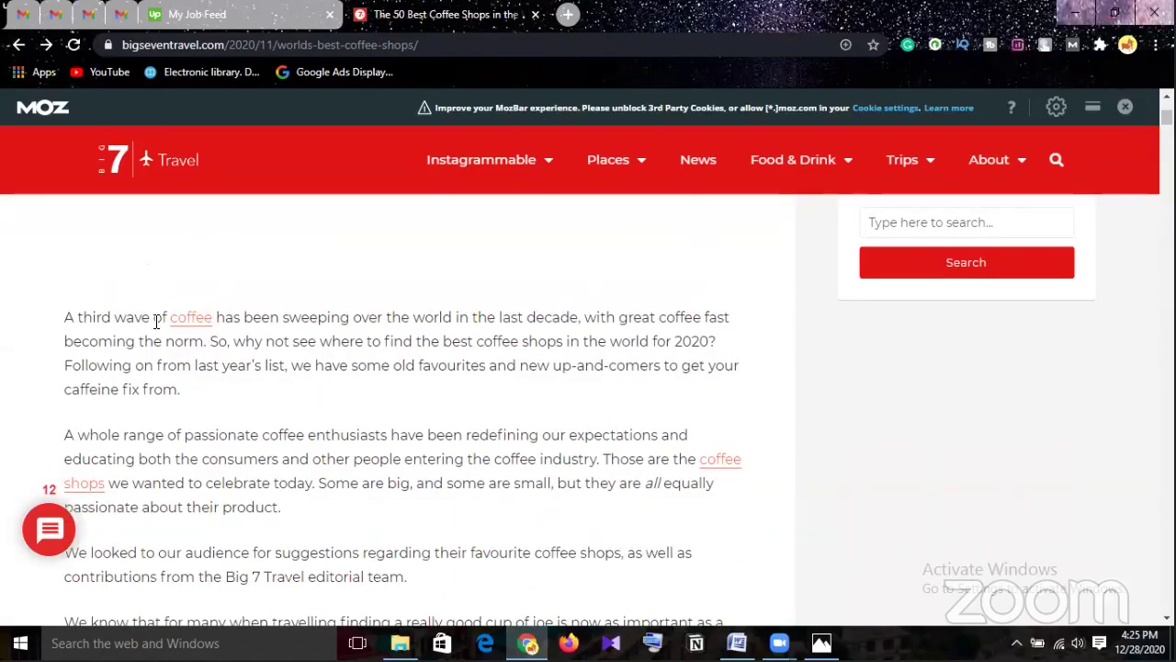
{"action": "scroll", "coordinate": [225, 351], "scroll_direction": "down", "scroll_amount": 1}
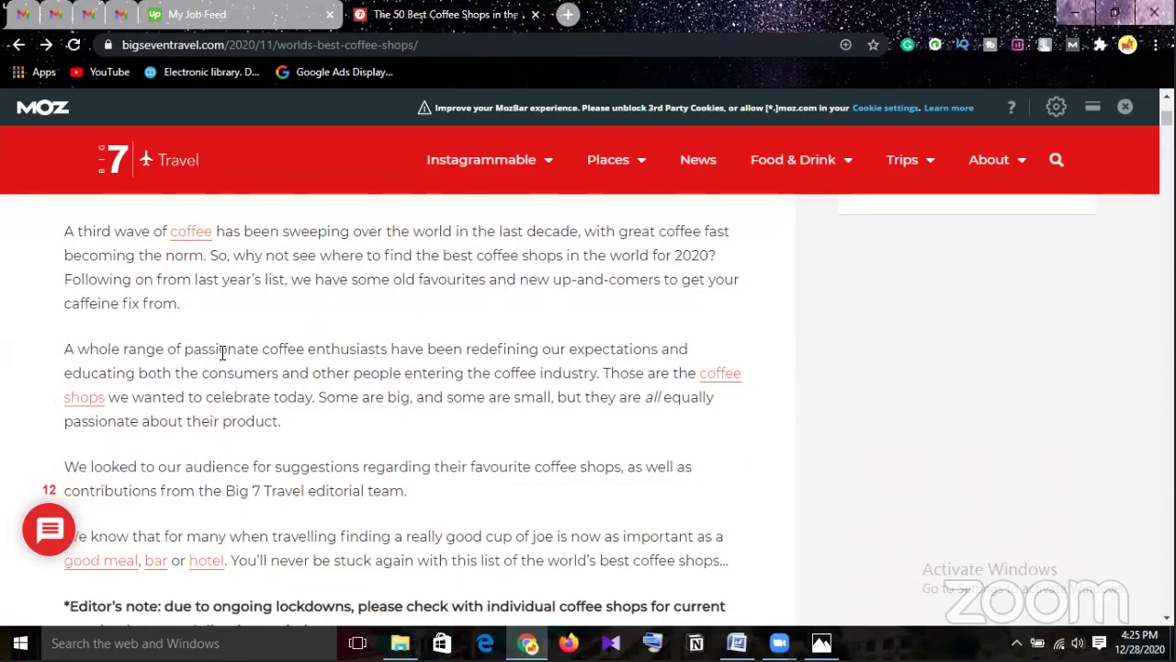
{"action": "scroll", "coordinate": [218, 354], "scroll_direction": "down", "scroll_amount": 1}
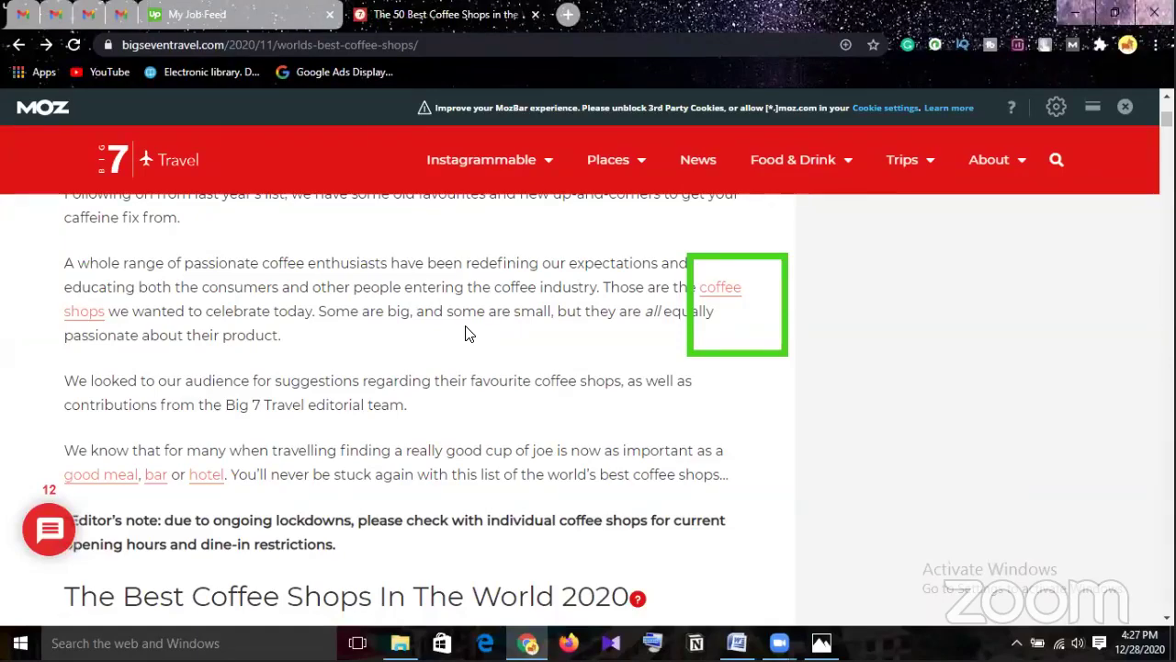
Jump to the article's 12 reader comments, starting at the comment asking about Taipei.
{"action": "scroll", "coordinate": [475, 341], "scroll_direction": "down", "scroll_amount": 1}
{"action": "scroll", "coordinate": [475, 347], "scroll_direction": "down", "scroll_amount": 3}
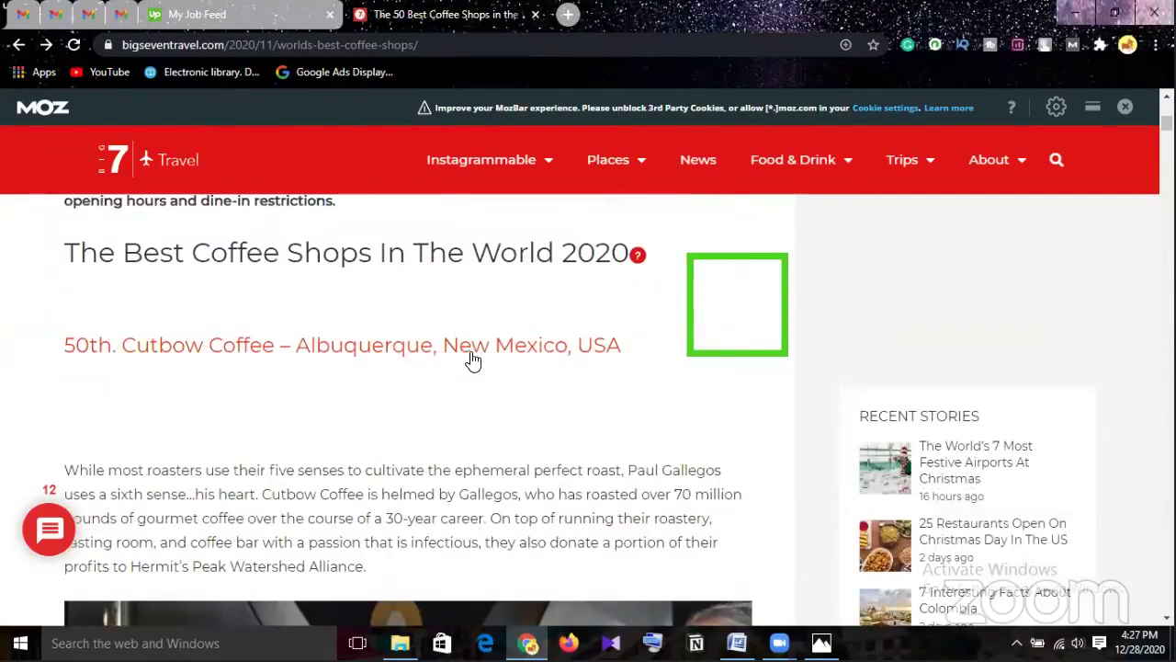
{"action": "scroll", "coordinate": [469, 363], "scroll_direction": "down", "scroll_amount": 3}
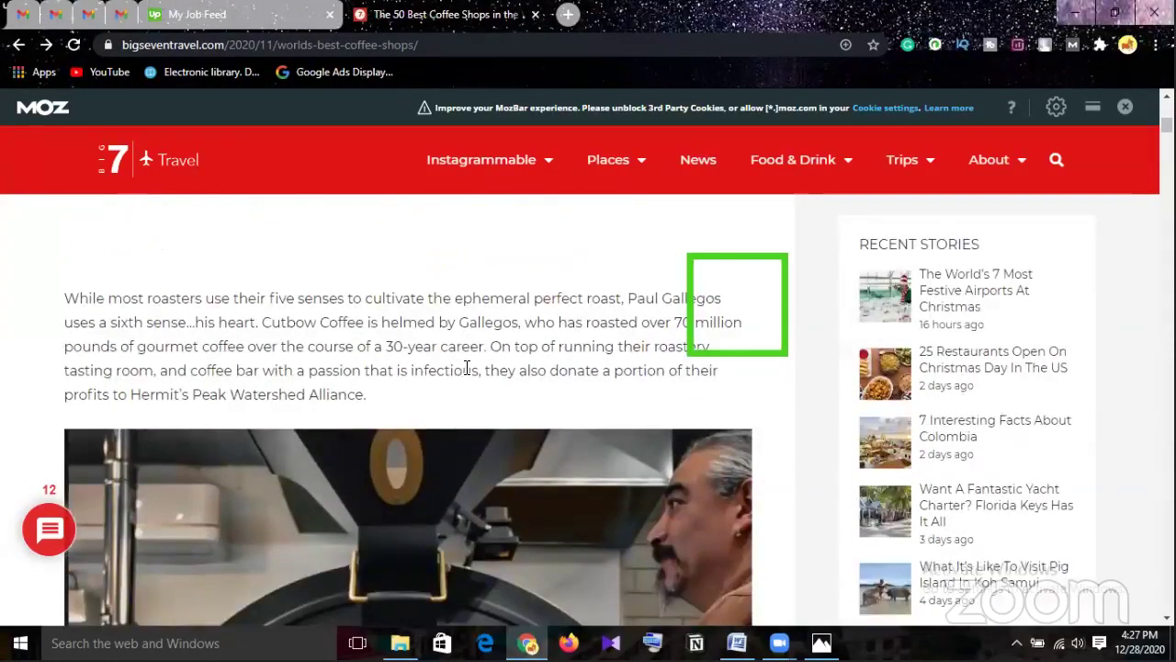
{"action": "scroll", "coordinate": [465, 368], "scroll_direction": "down", "scroll_amount": 3}
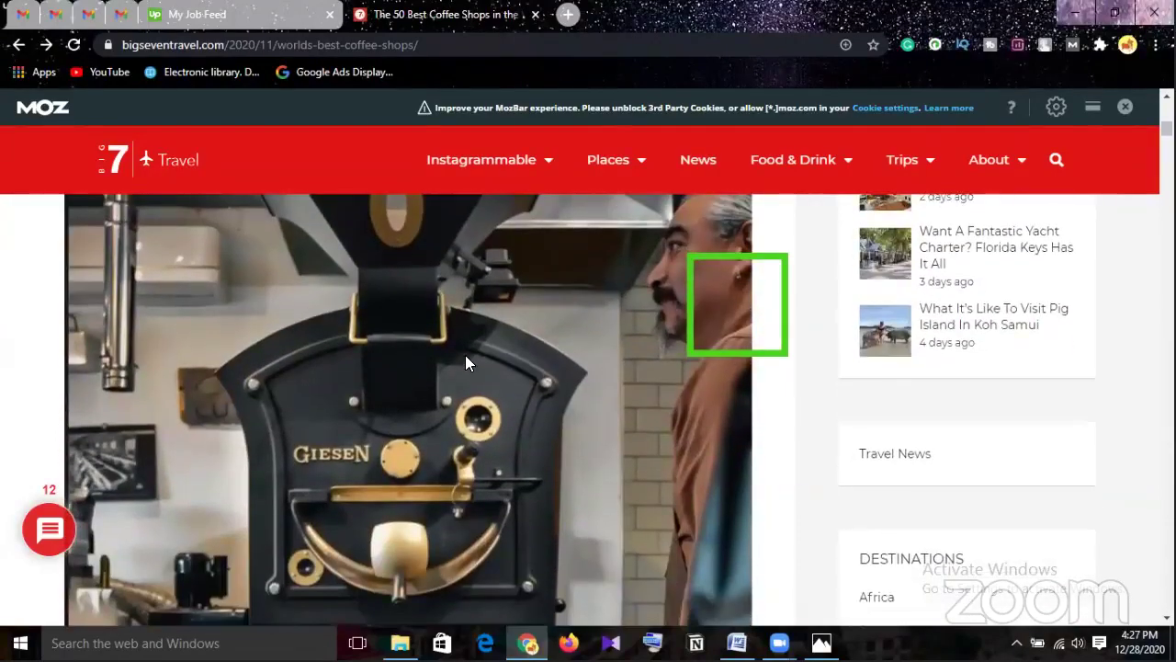
{"action": "scroll", "coordinate": [465, 362], "scroll_direction": "down", "scroll_amount": 8}
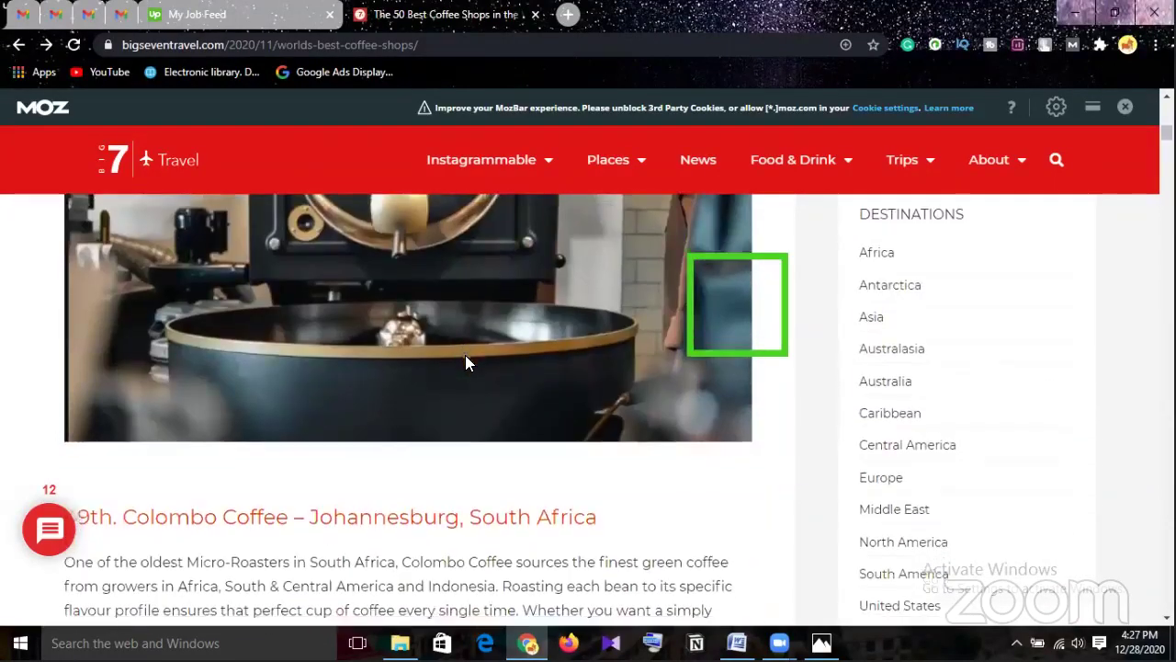
{"action": "scroll", "coordinate": [465, 362], "scroll_direction": "down", "scroll_amount": 10}
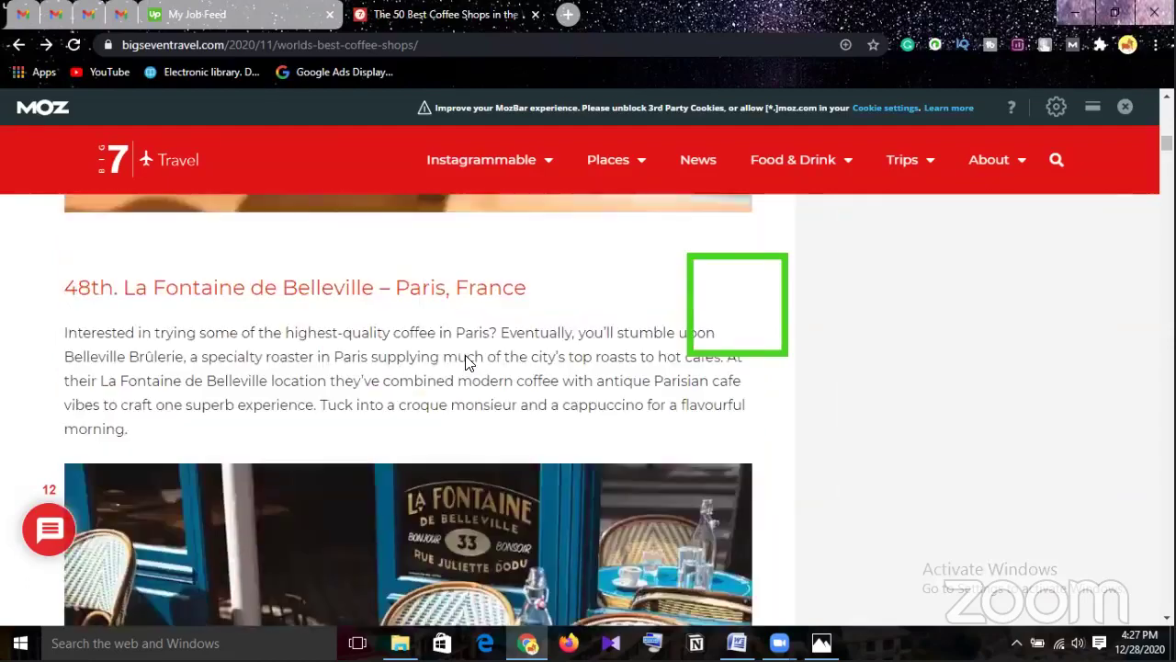
{"action": "scroll", "coordinate": [465, 362], "scroll_direction": "down", "scroll_amount": 2}
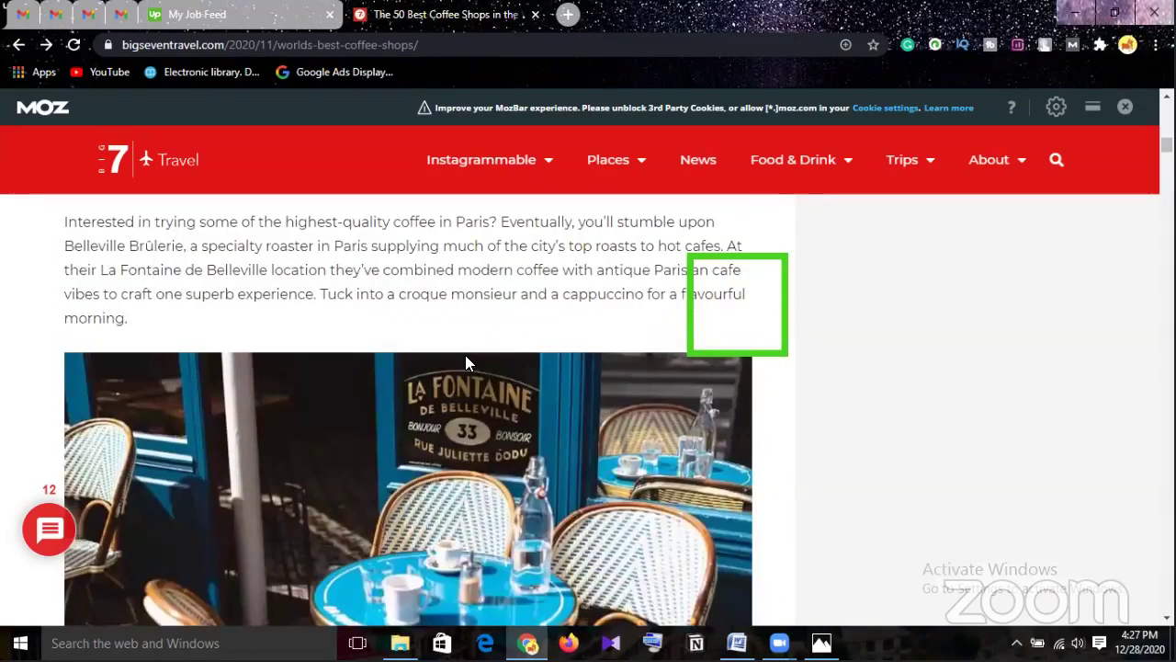
{"action": "scroll", "coordinate": [466, 362], "scroll_direction": "down", "scroll_amount": 12}
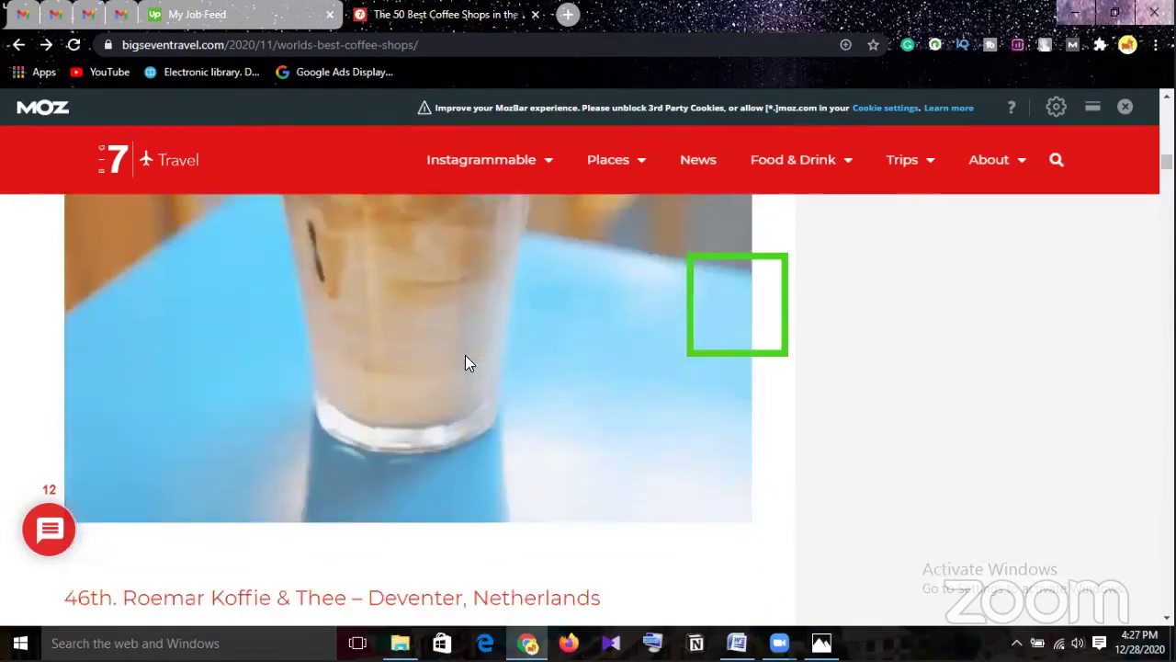
{"action": "scroll", "coordinate": [466, 362], "scroll_direction": "down", "scroll_amount": 15}
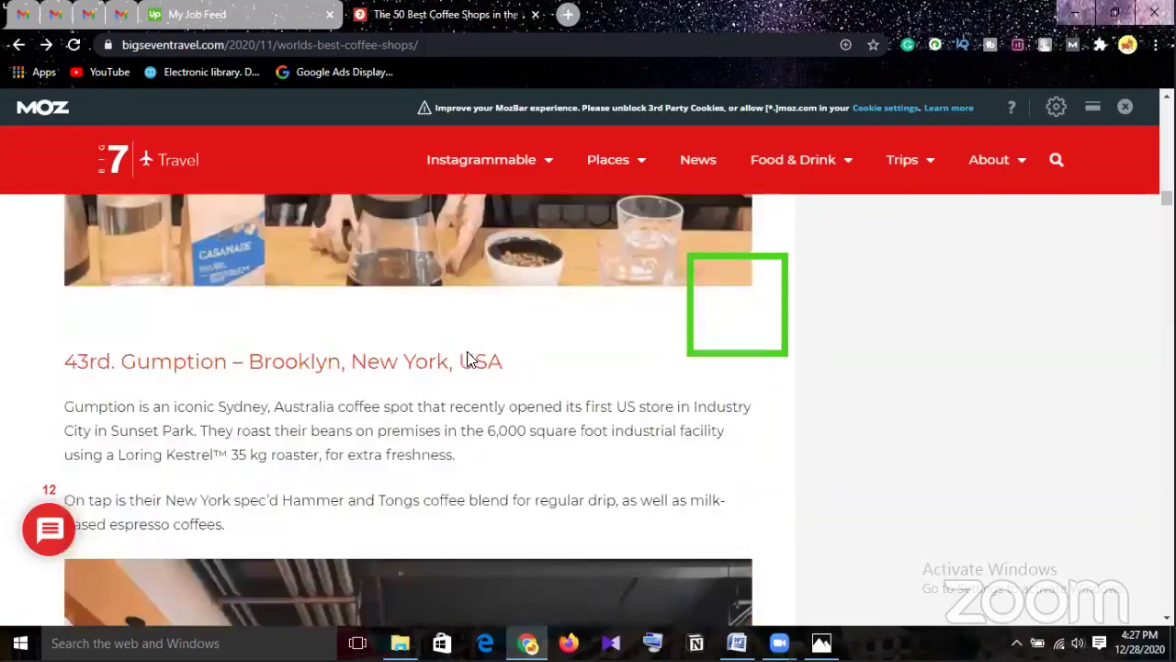
{"action": "scroll", "coordinate": [468, 360], "scroll_direction": "down", "scroll_amount": 5}
{"action": "scroll", "coordinate": [478, 360], "scroll_direction": "down", "scroll_amount": 15}
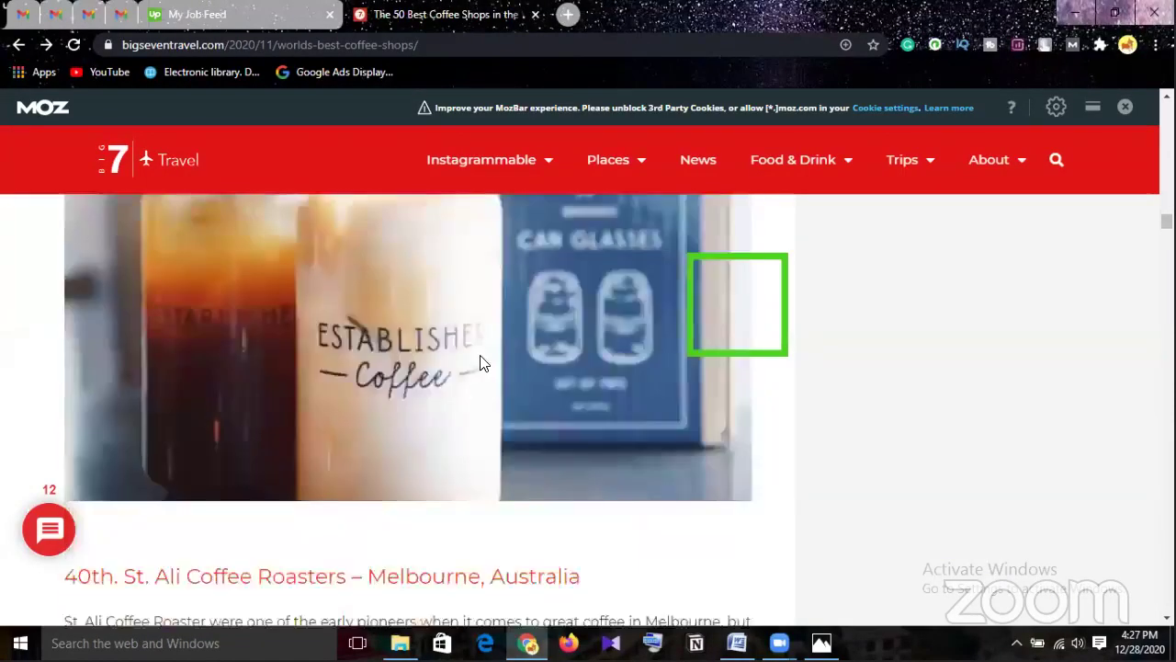
{"action": "scroll", "coordinate": [478, 360], "scroll_direction": "down", "scroll_amount": 5}
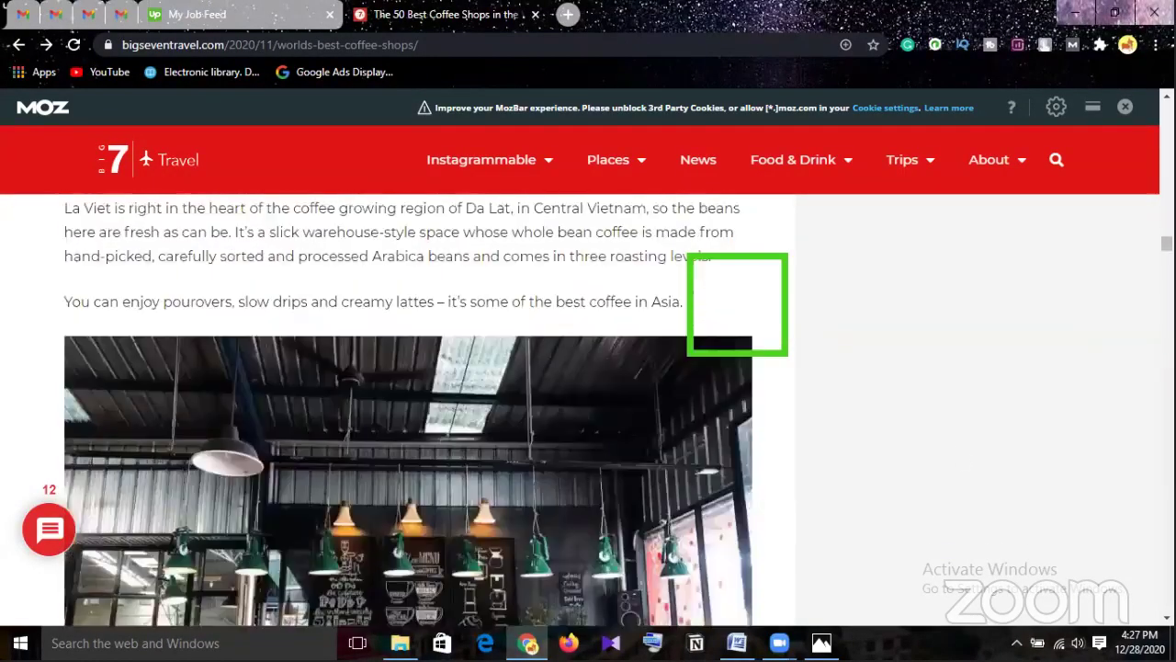
{"action": "key", "text": "End"}
{"action": "scroll", "coordinate": [989, 473], "scroll_direction": "up", "scroll_amount": 5}
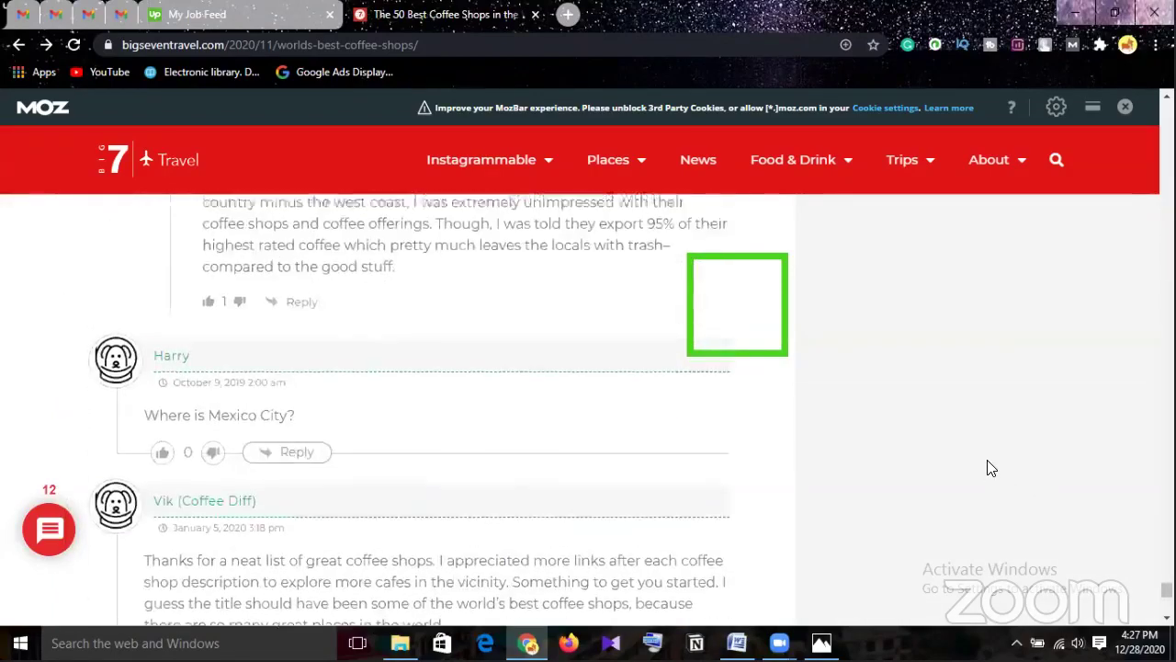
{"action": "scroll", "coordinate": [992, 464], "scroll_direction": "up", "scroll_amount": 10}
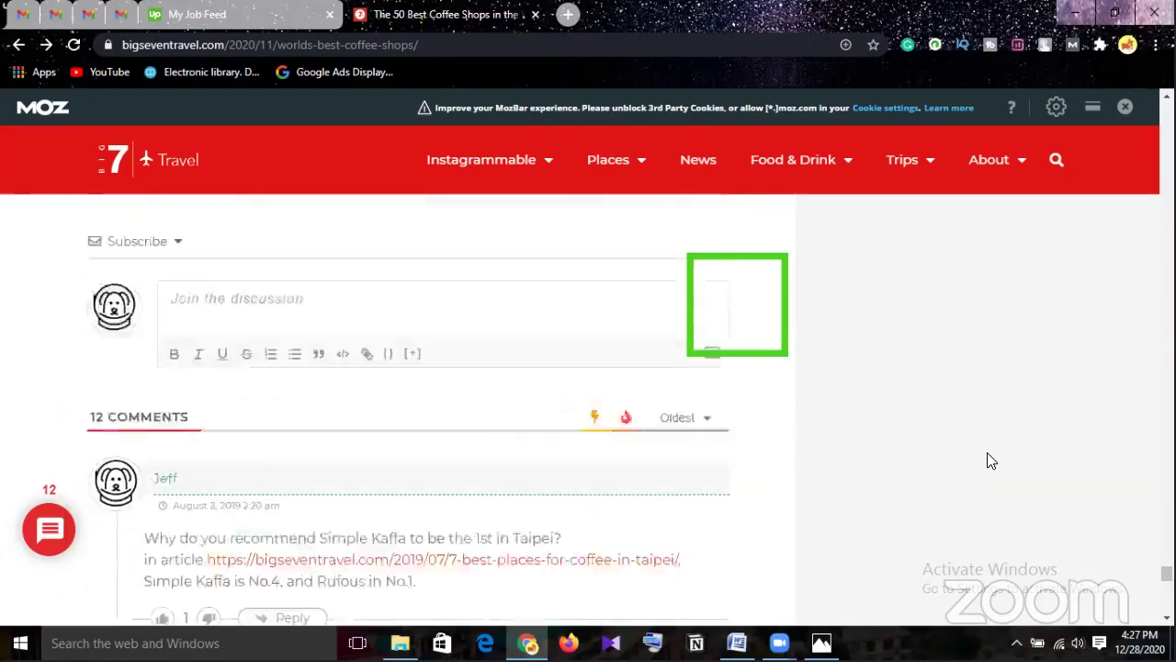
{"action": "scroll", "coordinate": [992, 461], "scroll_direction": "down", "scroll_amount": 3}
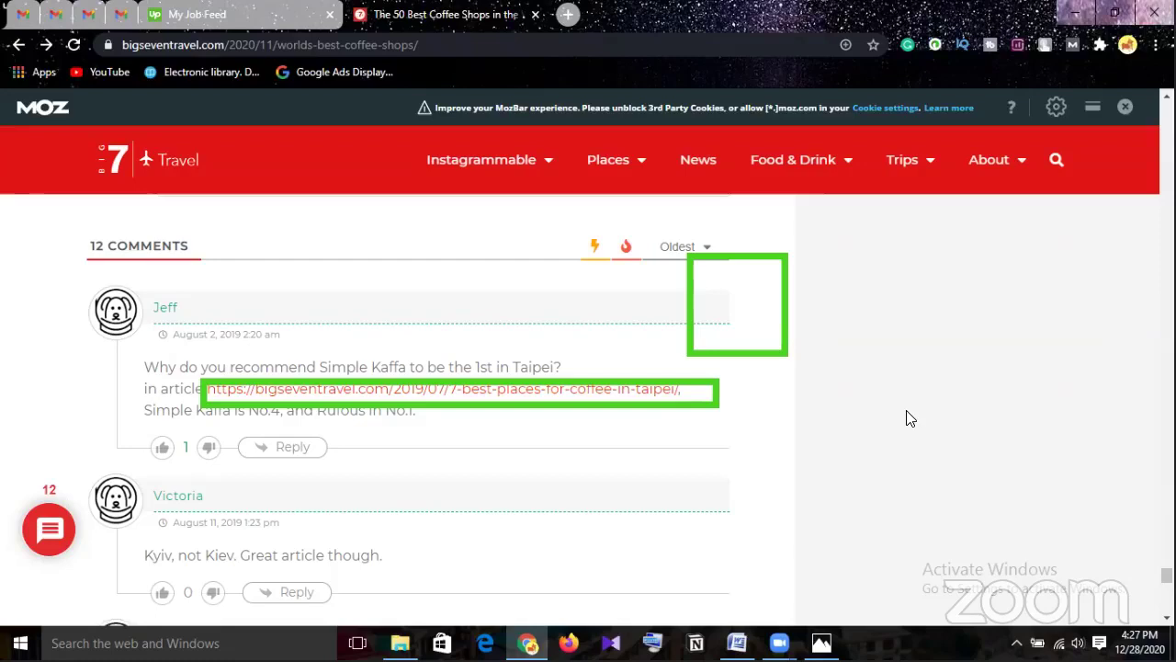
Scroll to the comment recommending Trunk Coffee in Nagoya with its trunkcoffee.thebase.in link.
{"action": "scroll", "coordinate": [908, 419], "scroll_direction": "down", "scroll_amount": 2}
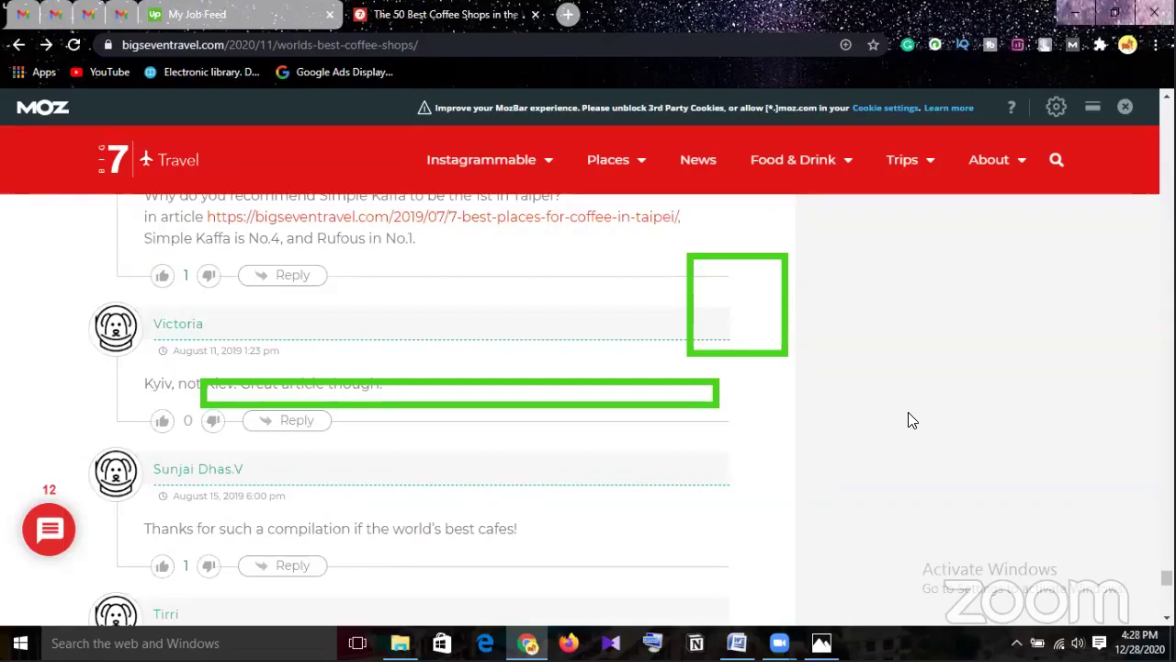
{"action": "scroll", "coordinate": [908, 419], "scroll_direction": "up", "scroll_amount": 1}
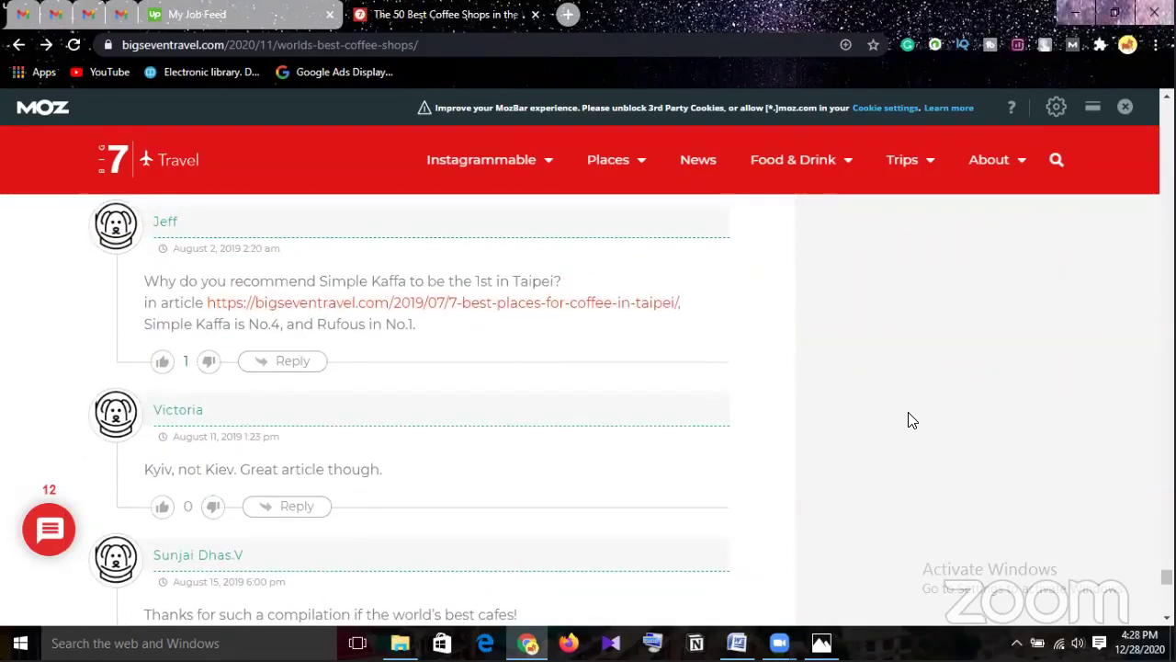
{"action": "scroll", "coordinate": [912, 419], "scroll_direction": "down", "scroll_amount": 3}
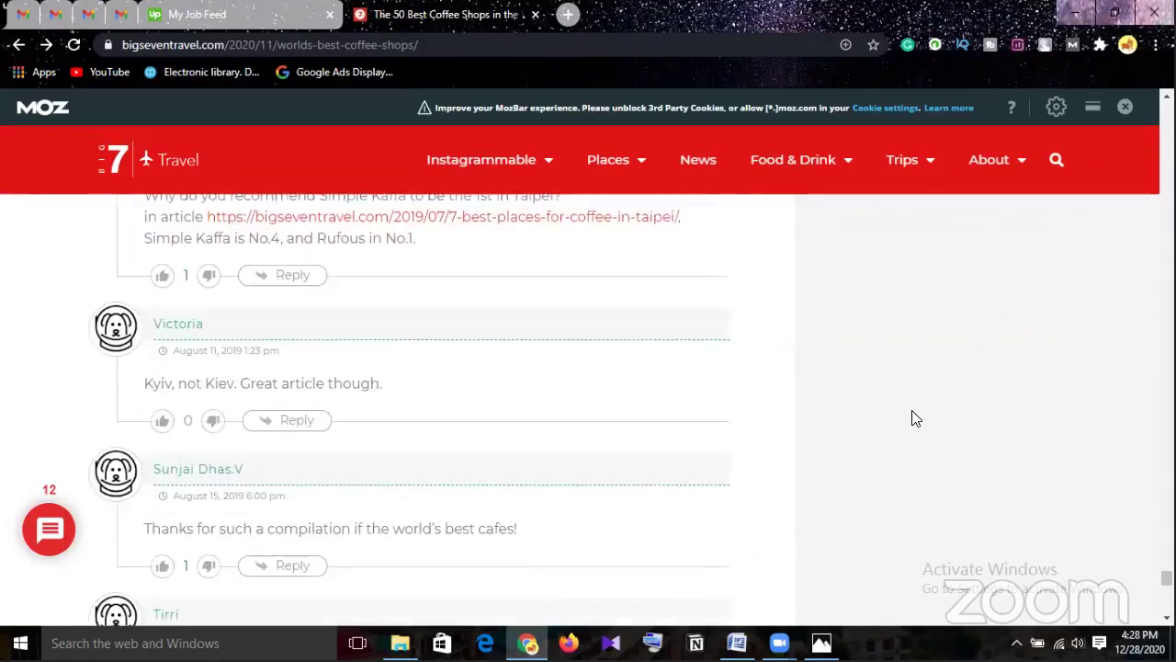
{"action": "scroll", "coordinate": [923, 415], "scroll_direction": "down", "scroll_amount": 1}
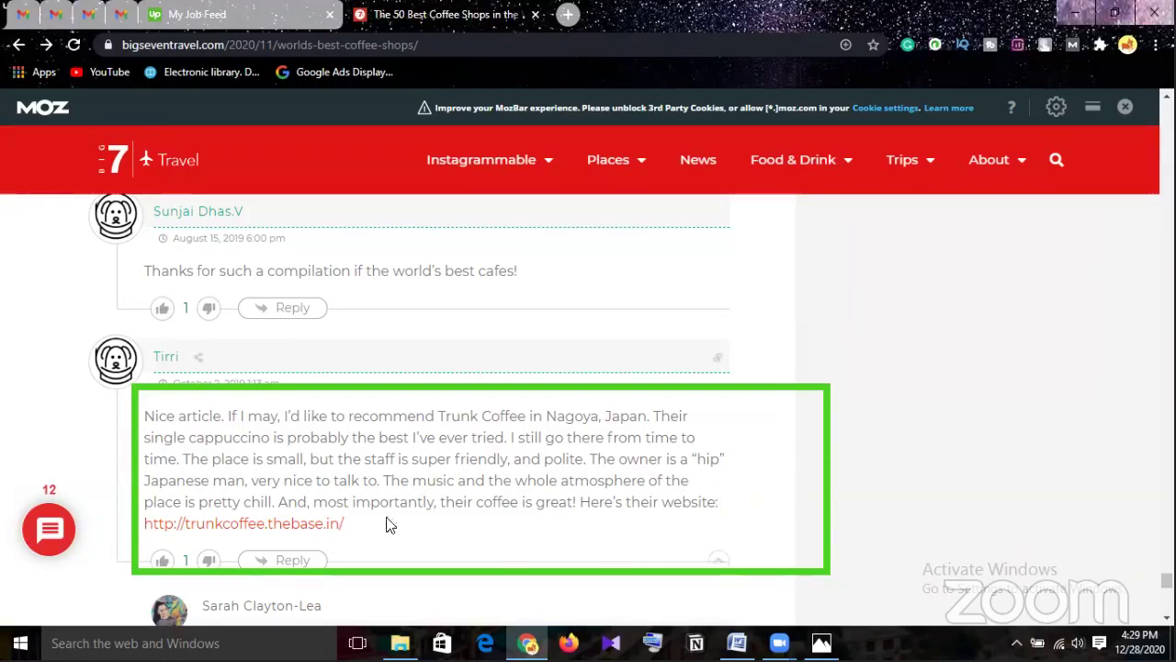
Open the trunkcoffee.thebase.in link in a new tab, view it, then return to the article tab.
{"action": "right_click", "coordinate": [312, 530]}
{"action": "left_click", "coordinate": [384, 367]}
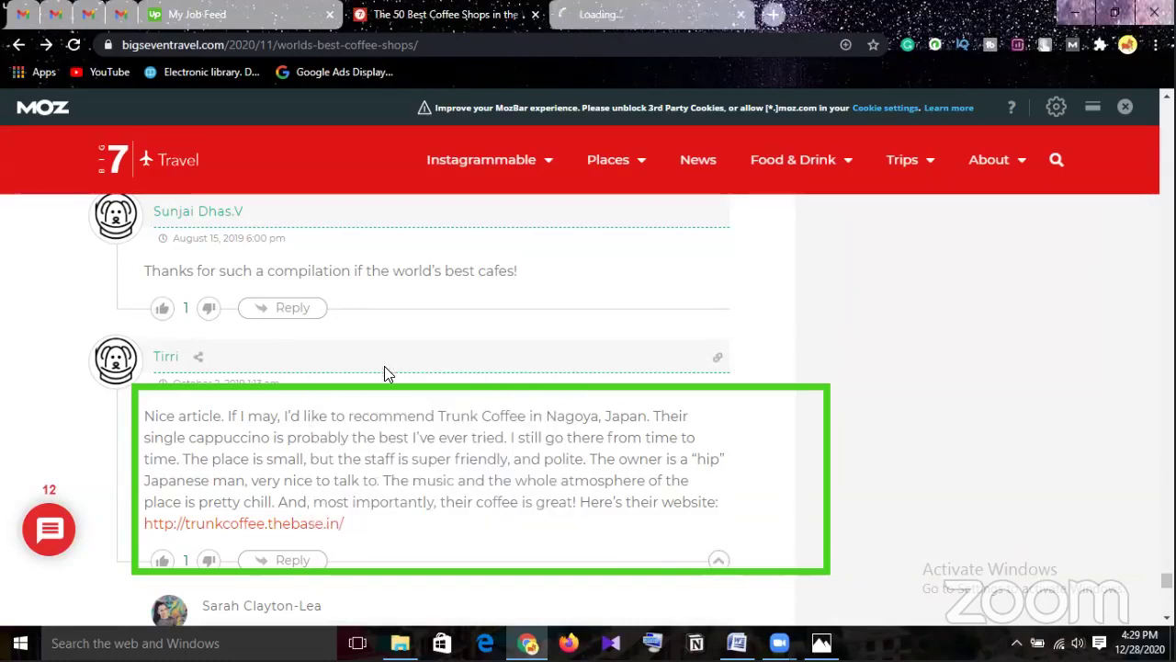
{"action": "left_click", "coordinate": [612, 14]}
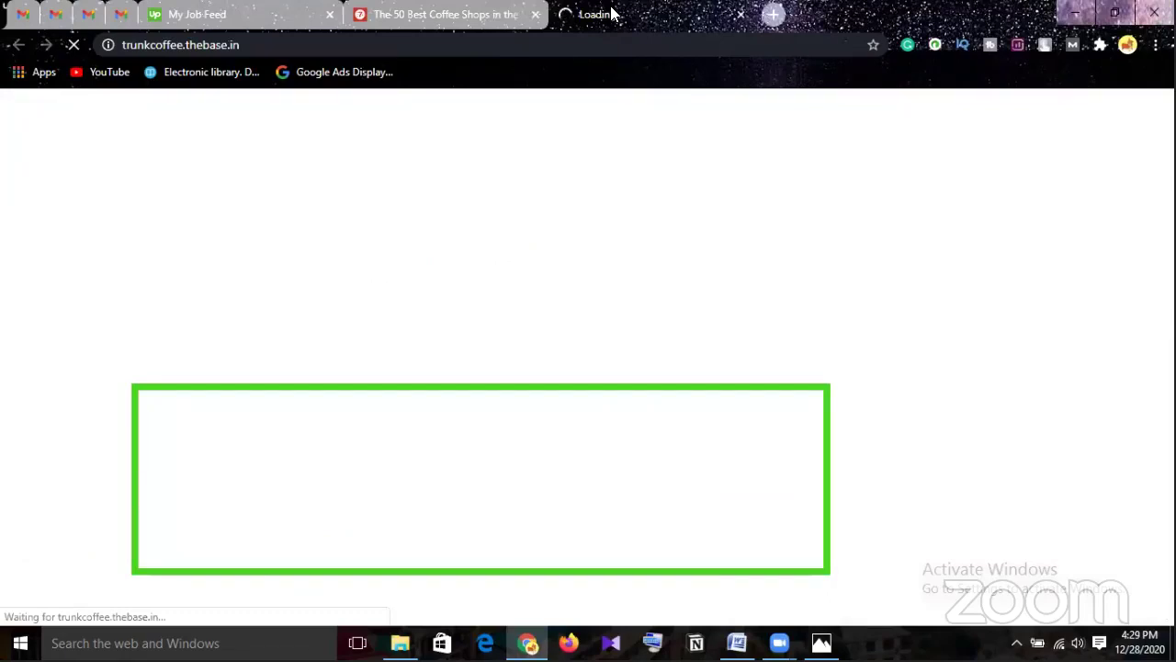
{"action": "left_click", "coordinate": [448, 16]}
{"action": "left_click", "coordinate": [446, 15]}
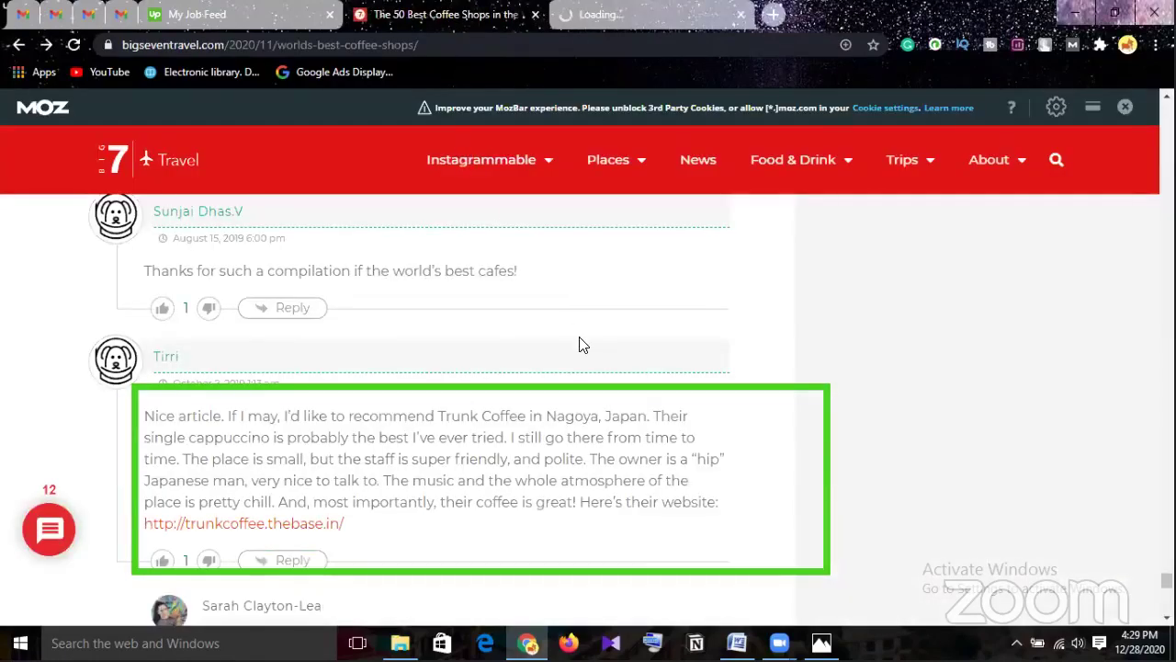
{"action": "scroll", "coordinate": [579, 346], "scroll_direction": "down", "scroll_amount": 1}
{"action": "scroll", "coordinate": [579, 344], "scroll_direction": "down", "scroll_amount": 2}
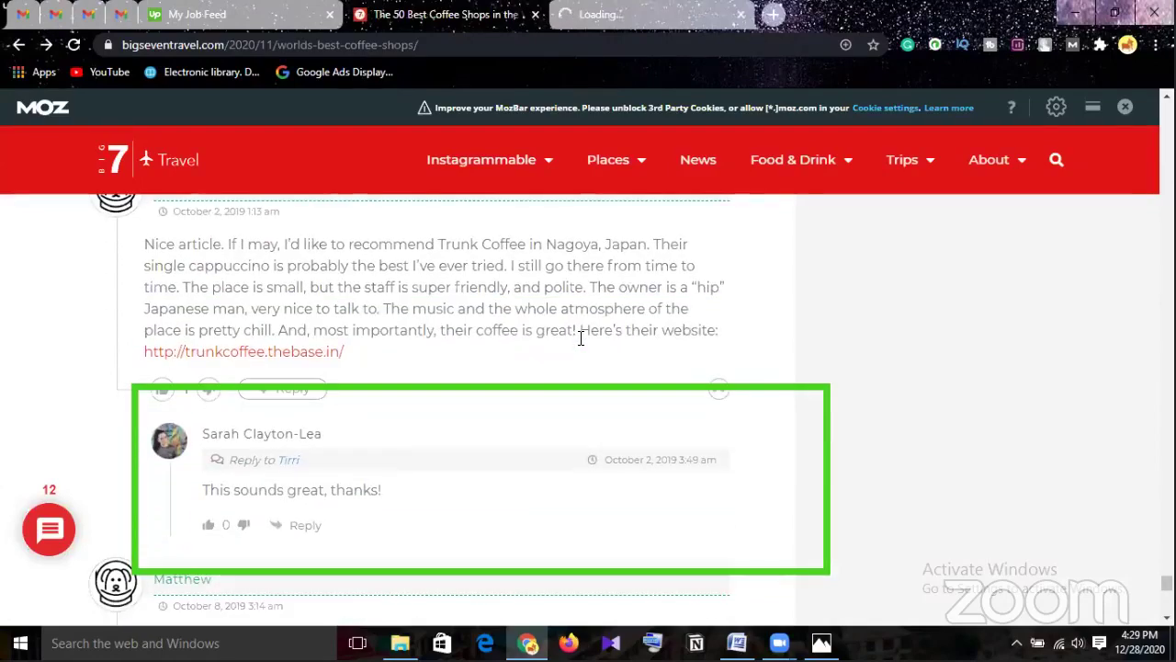
{"action": "scroll", "coordinate": [579, 345], "scroll_direction": "down", "scroll_amount": 1}
{"action": "scroll", "coordinate": [579, 346], "scroll_direction": "up", "scroll_amount": 3}
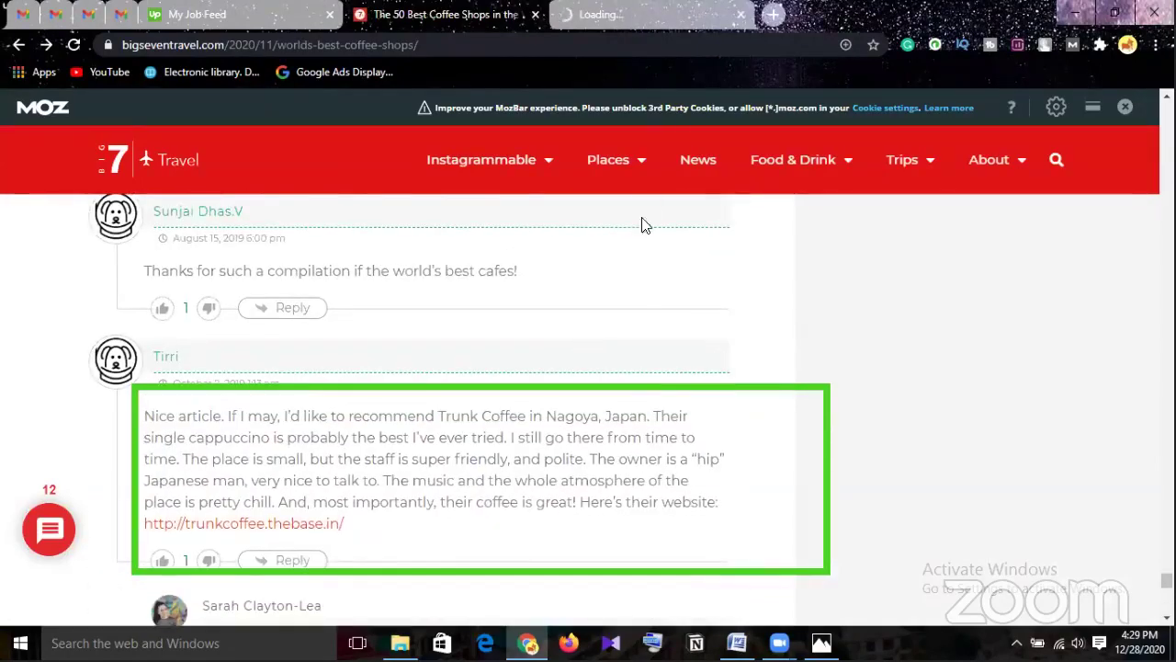
{"action": "scroll", "coordinate": [616, 339], "scroll_direction": "down", "scroll_amount": 3}
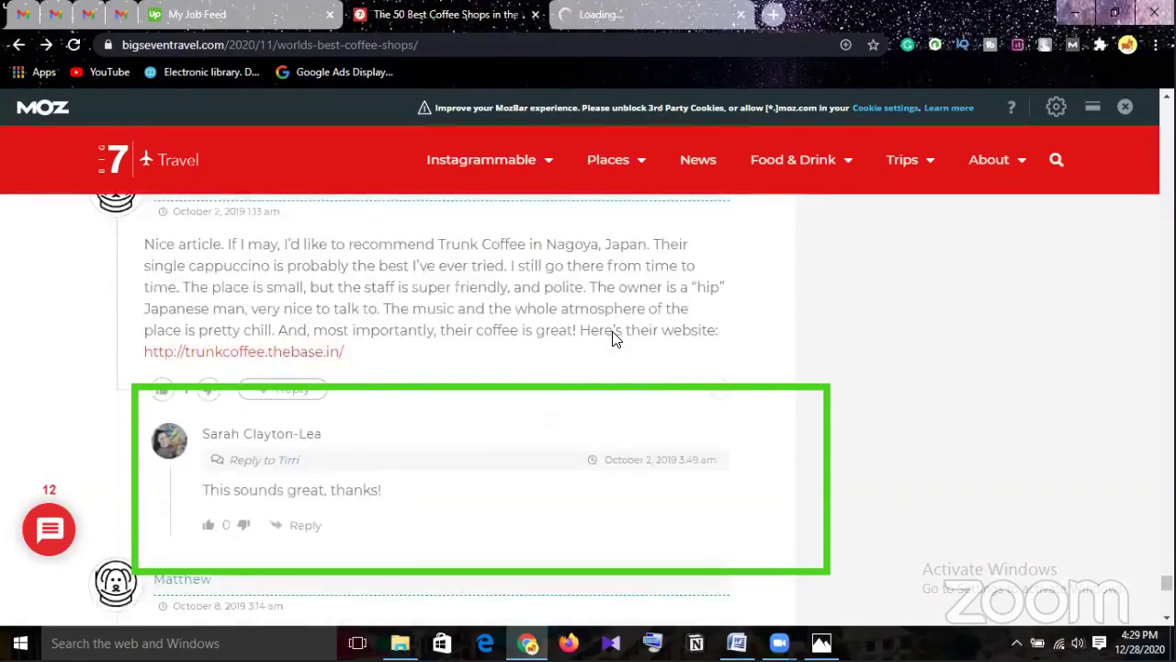
{"action": "scroll", "coordinate": [616, 339], "scroll_direction": "down", "scroll_amount": 1}
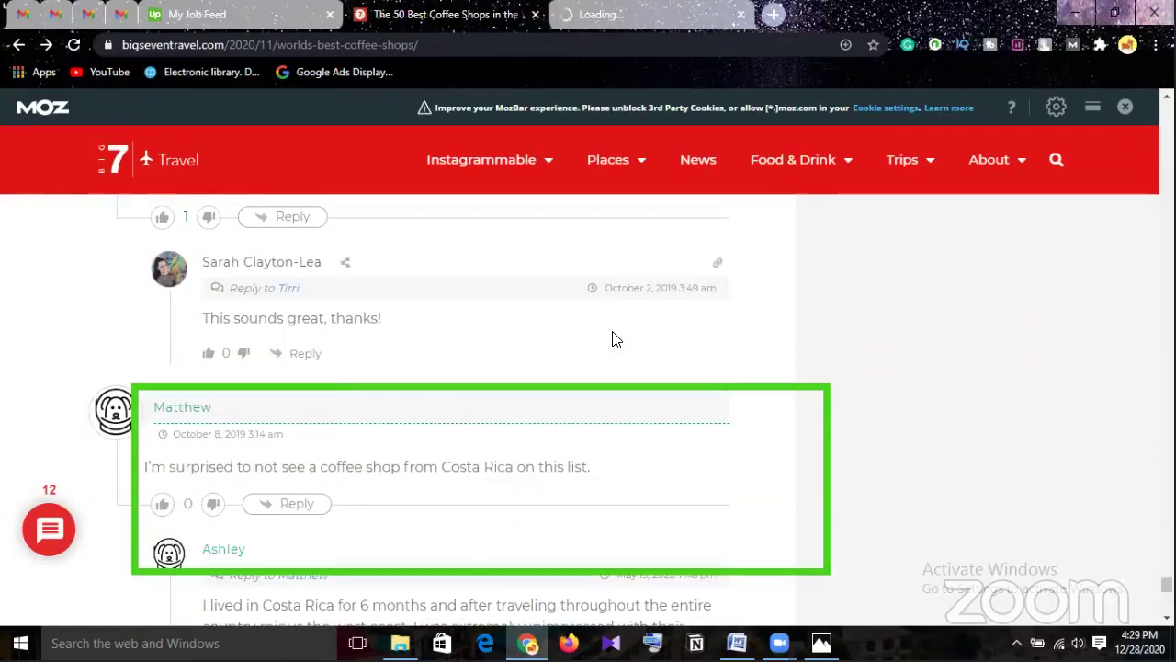
{"action": "scroll", "coordinate": [615, 339], "scroll_direction": "down", "scroll_amount": 2}
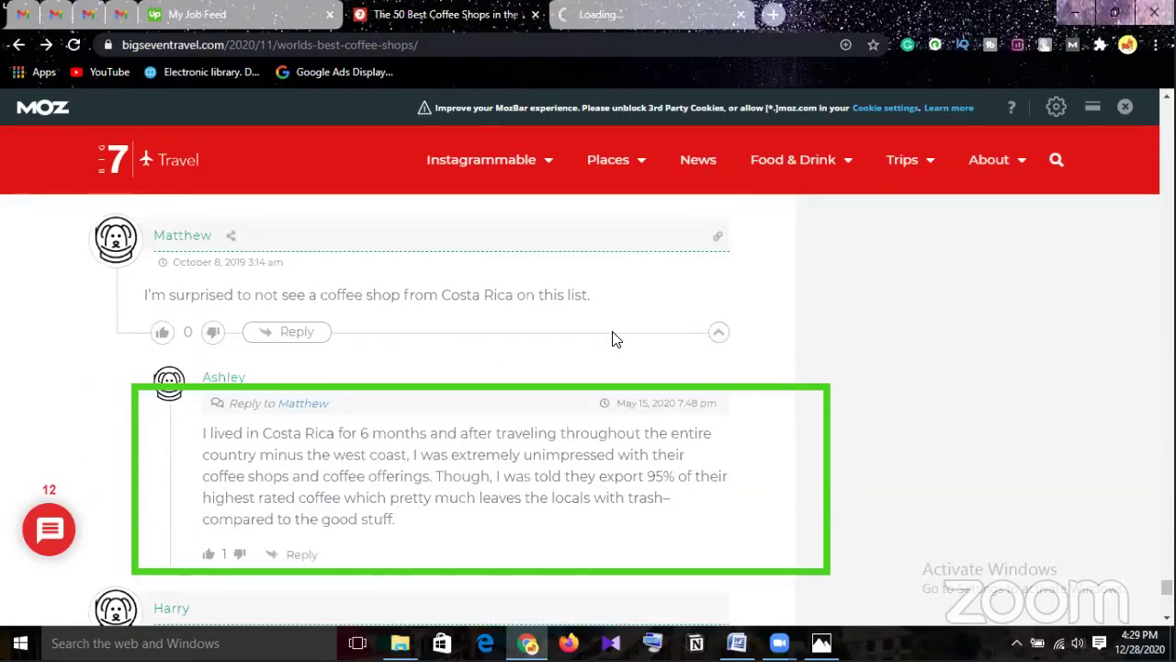
{"action": "scroll", "coordinate": [616, 339], "scroll_direction": "down", "scroll_amount": 4}
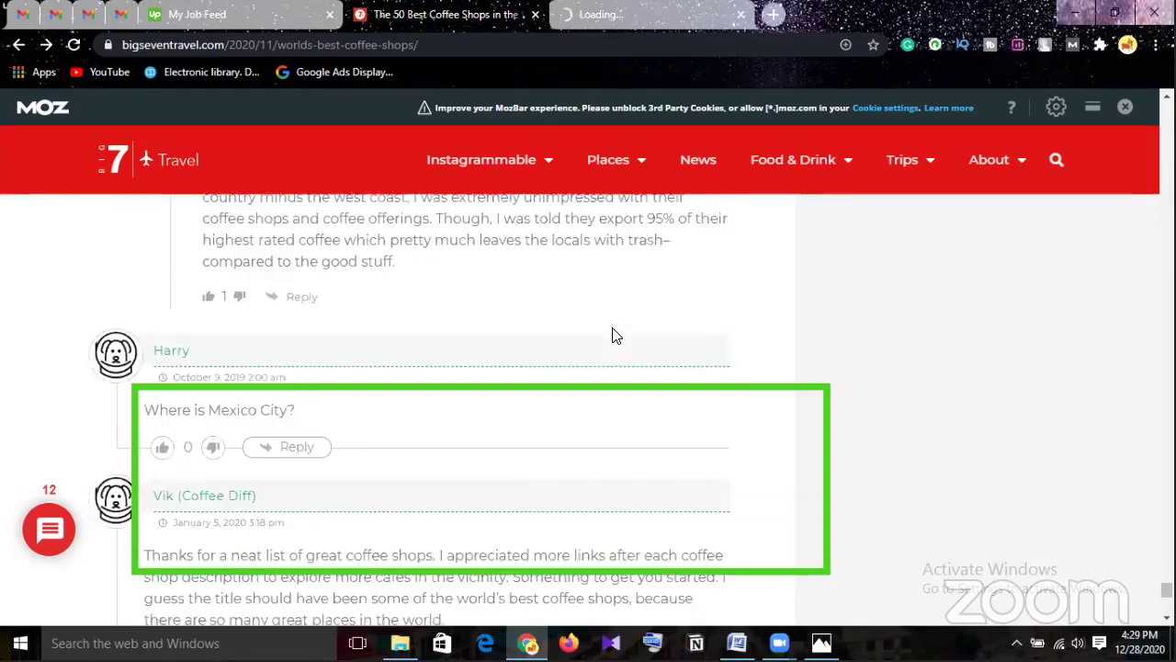
{"action": "scroll", "coordinate": [616, 335], "scroll_direction": "down", "scroll_amount": 2}
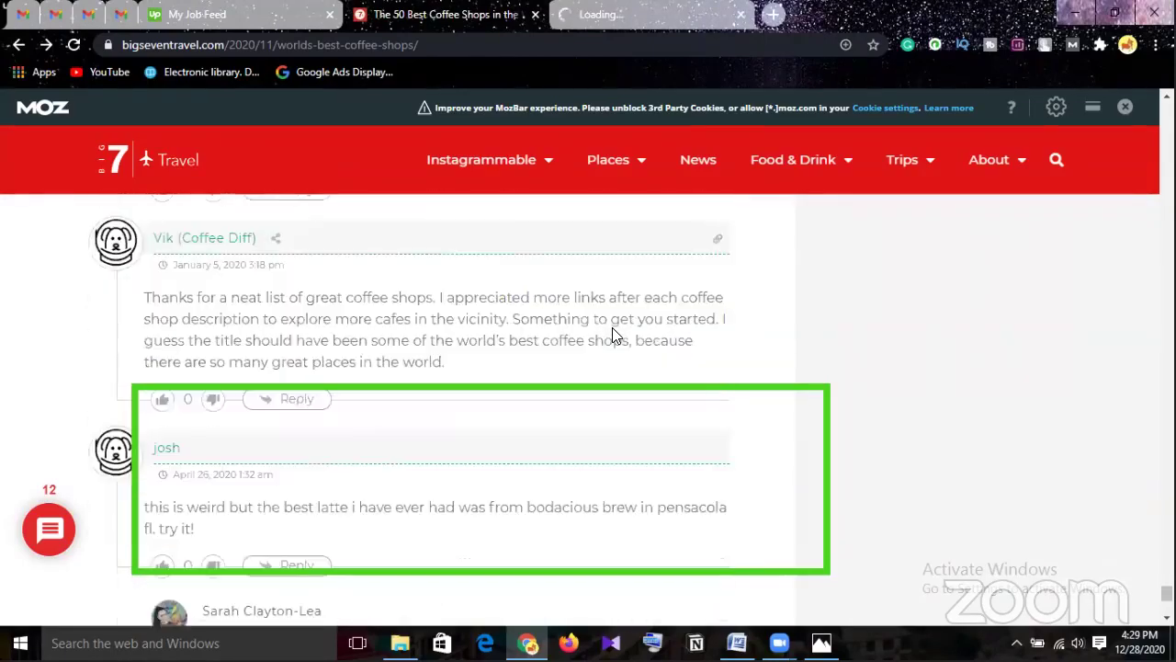
{"action": "scroll", "coordinate": [612, 328], "scroll_direction": "down", "scroll_amount": 1}
{"action": "scroll", "coordinate": [616, 334], "scroll_direction": "down", "scroll_amount": 4}
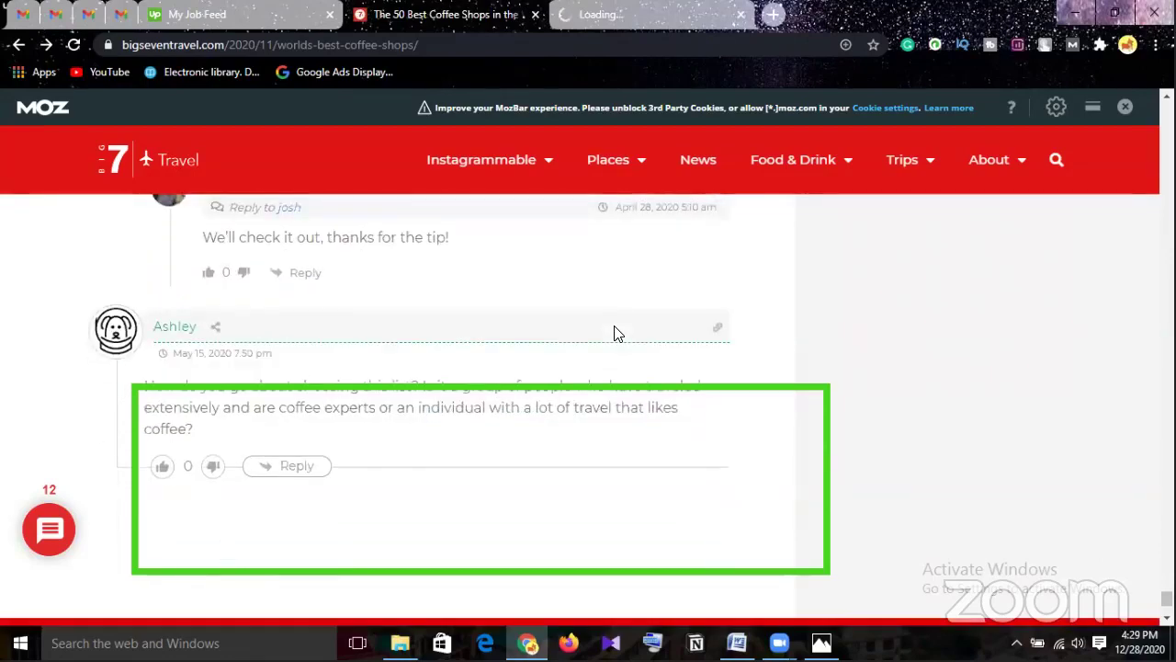
{"action": "scroll", "coordinate": [615, 334], "scroll_direction": "up", "scroll_amount": 1}
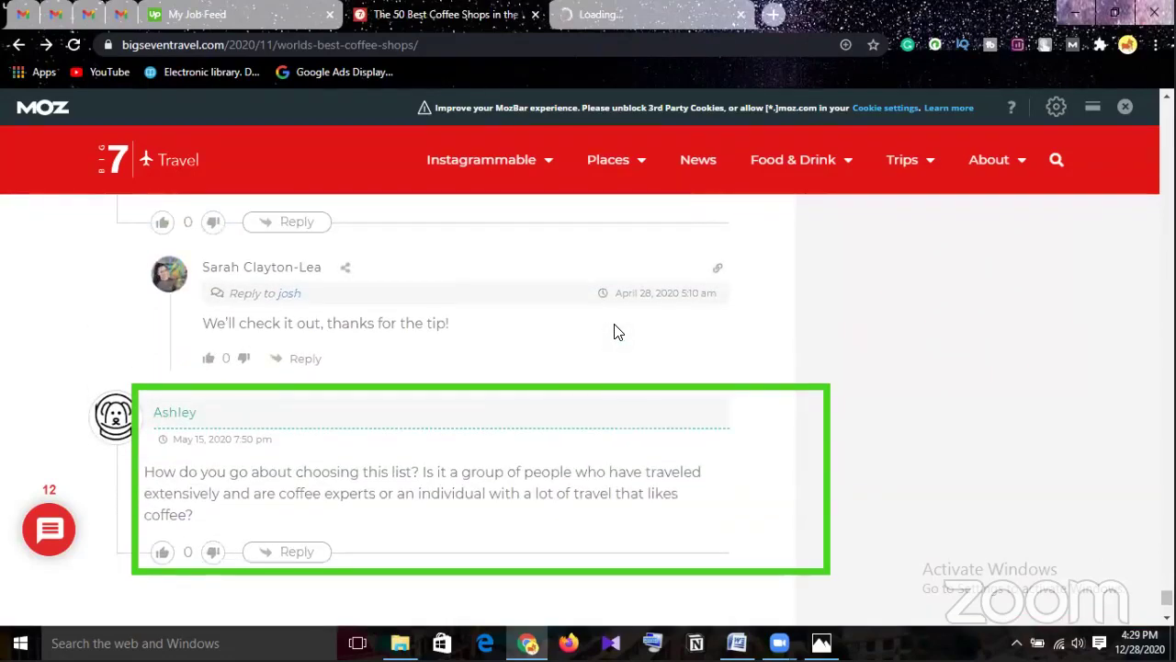
{"action": "scroll", "coordinate": [640, 276], "scroll_direction": "up", "scroll_amount": 2}
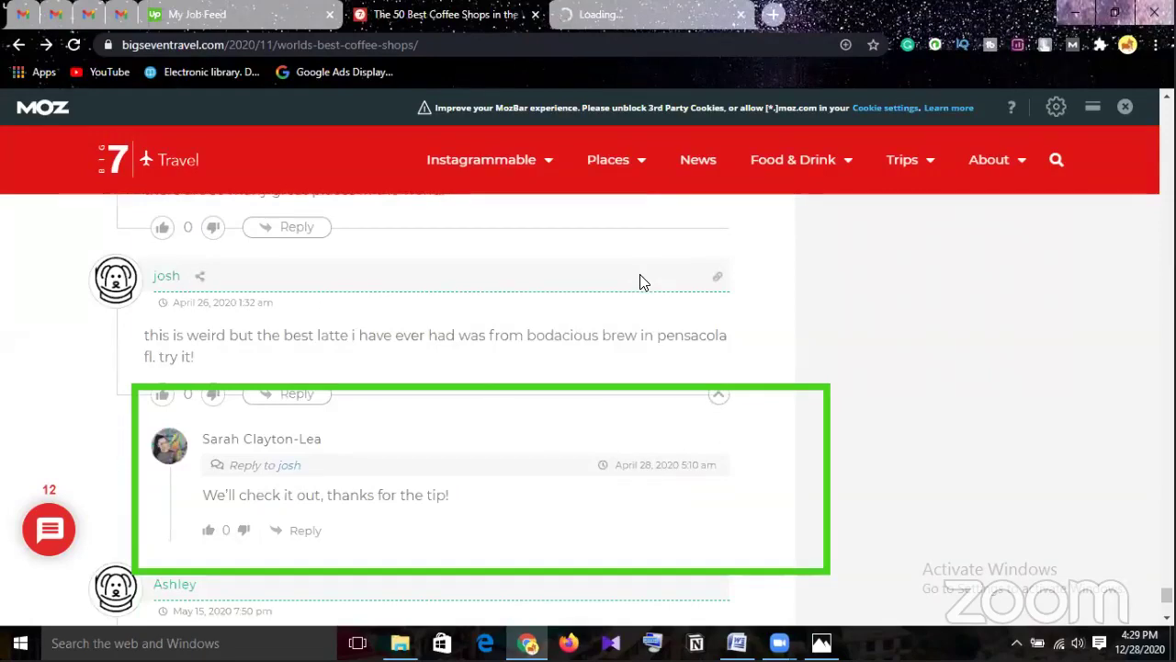
{"action": "scroll", "coordinate": [640, 276], "scroll_direction": "up", "scroll_amount": 4}
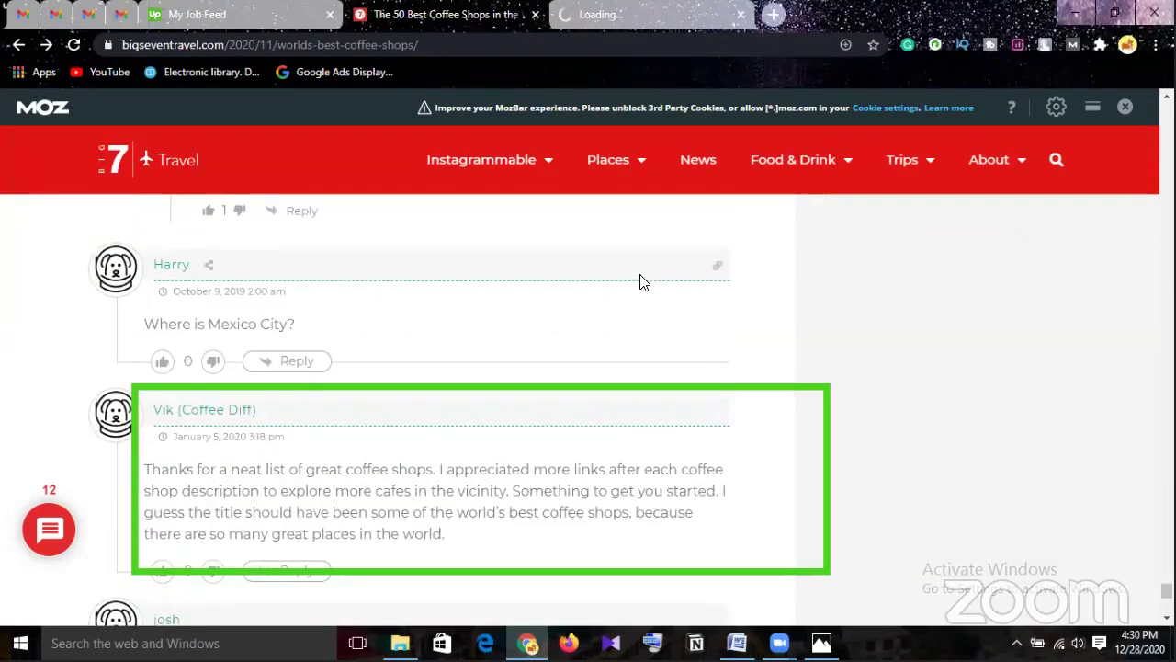
{"action": "scroll", "coordinate": [641, 282], "scroll_direction": "up", "scroll_amount": 6}
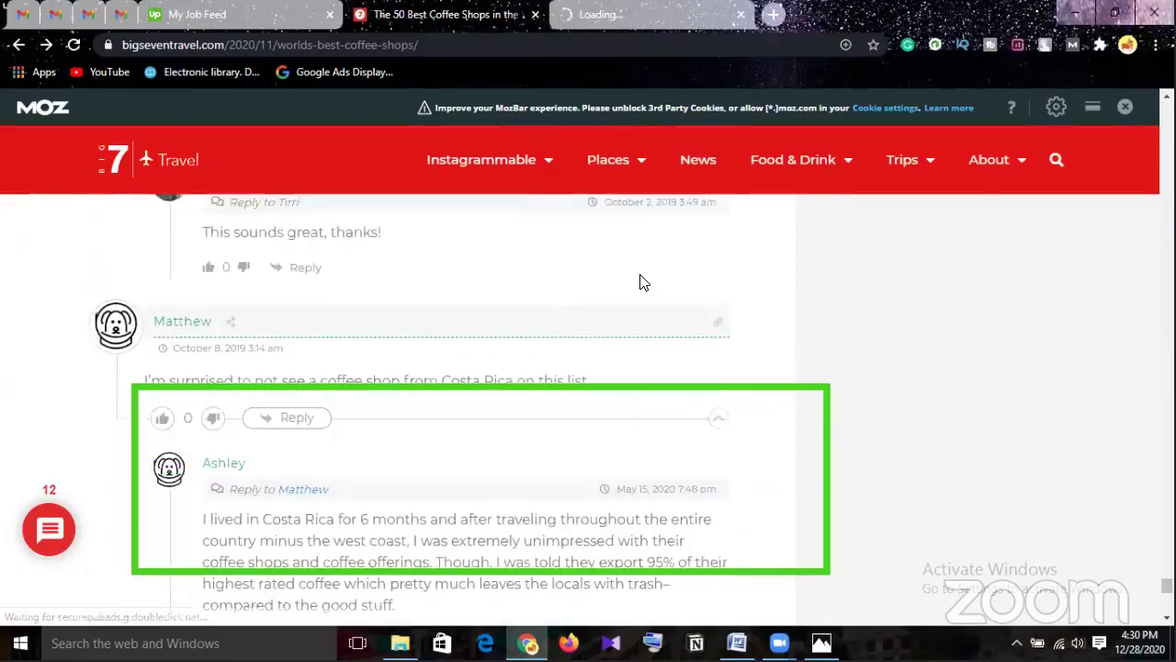
{"action": "scroll", "coordinate": [640, 282], "scroll_direction": "up", "scroll_amount": 6}
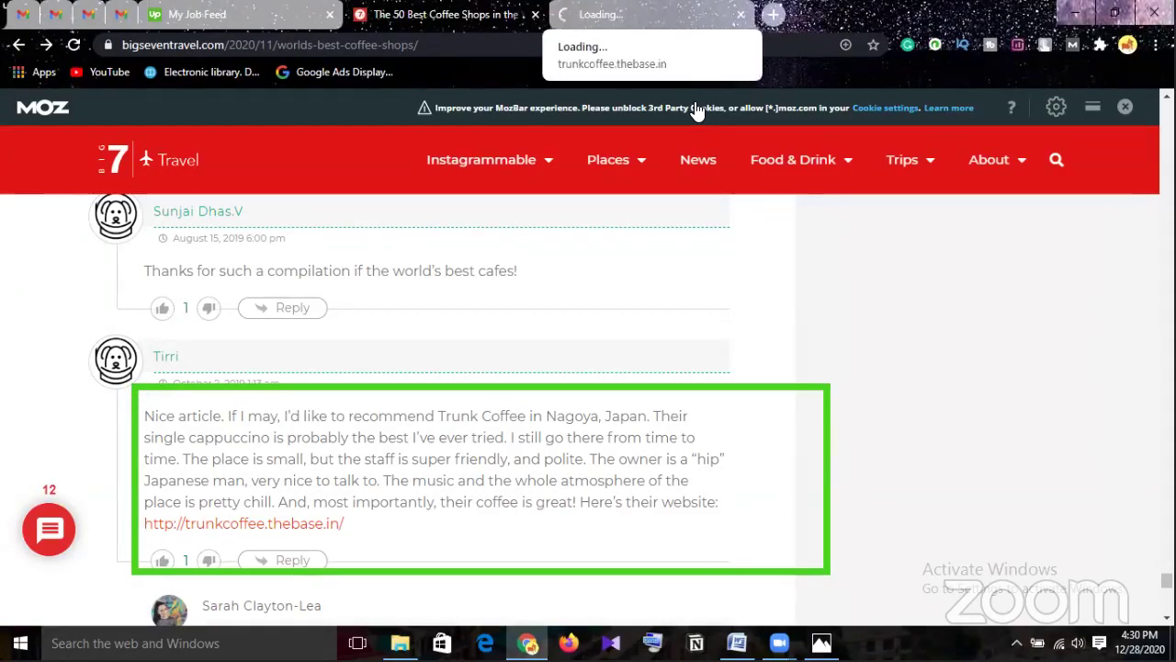
Check the still-loading Trunk Coffee tab and return to the article's comments.
{"action": "key", "text": "ctrl+Tab"}
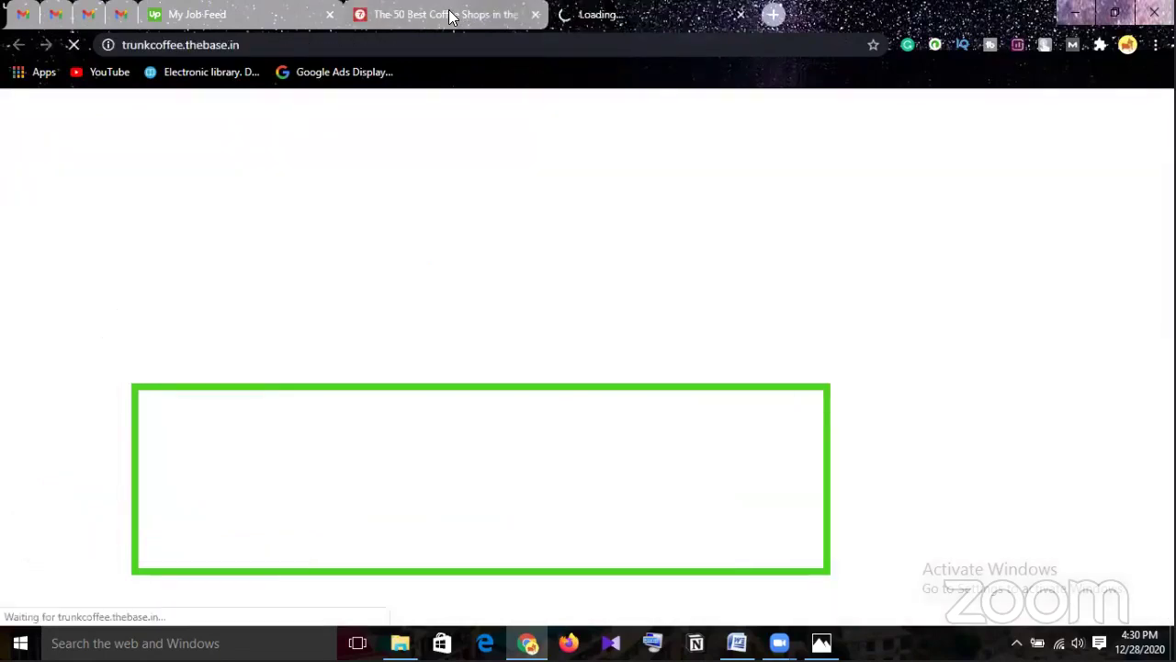
{"action": "left_click", "coordinate": [450, 14]}
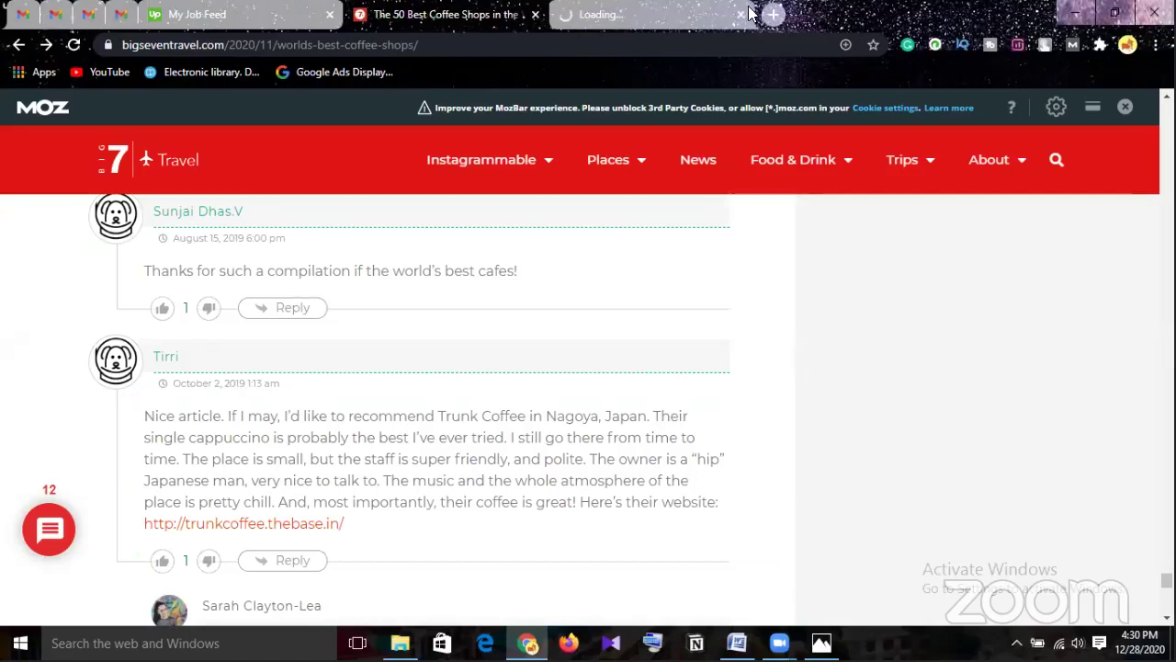
{"action": "key", "text": "ctrl+Tab"}
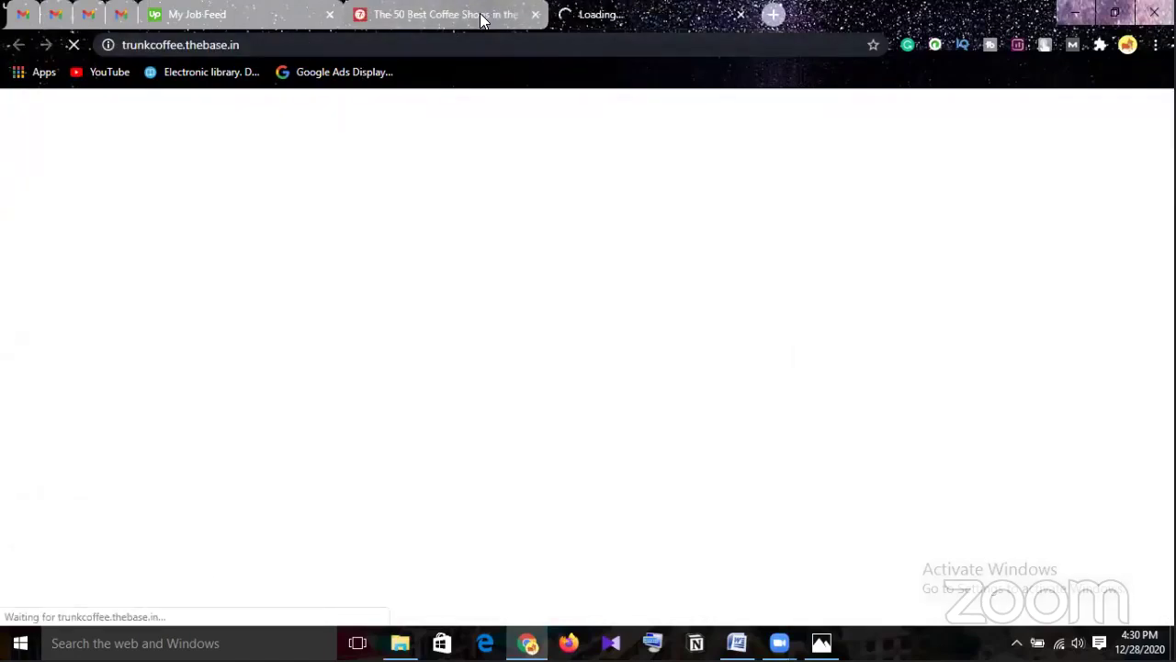
{"action": "left_click", "coordinate": [461, 19]}
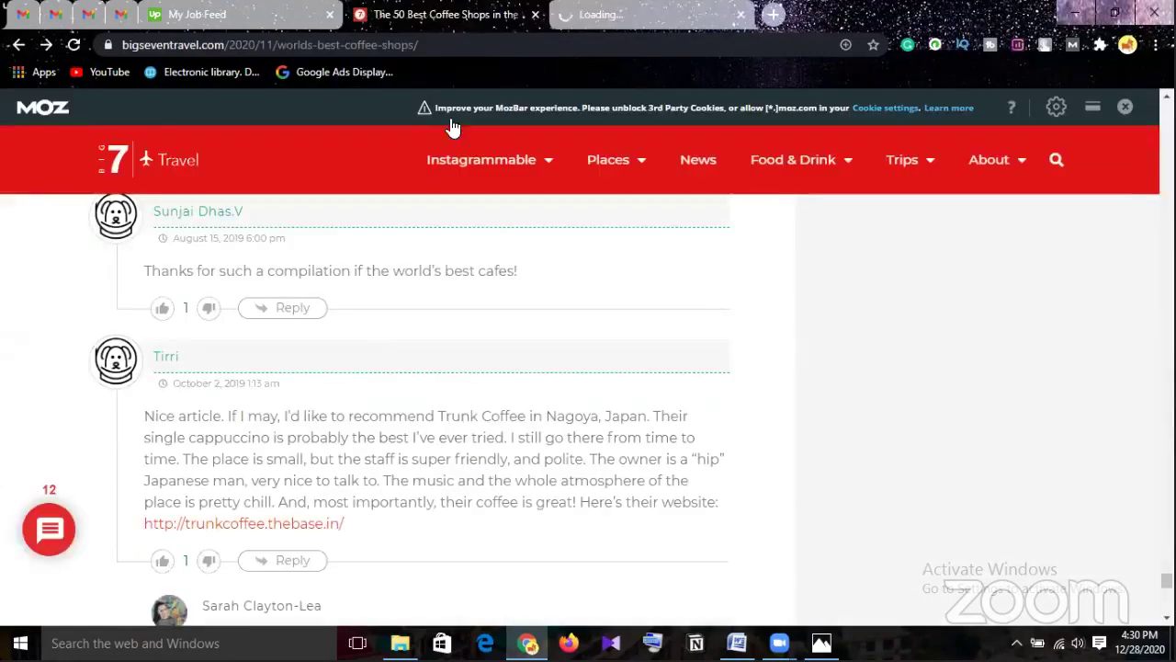
Stop and close the half-loaded Trunk Coffee tab, then select the trunkcoffee.thebase.in link text.
{"action": "left_click", "coordinate": [294, 525]}
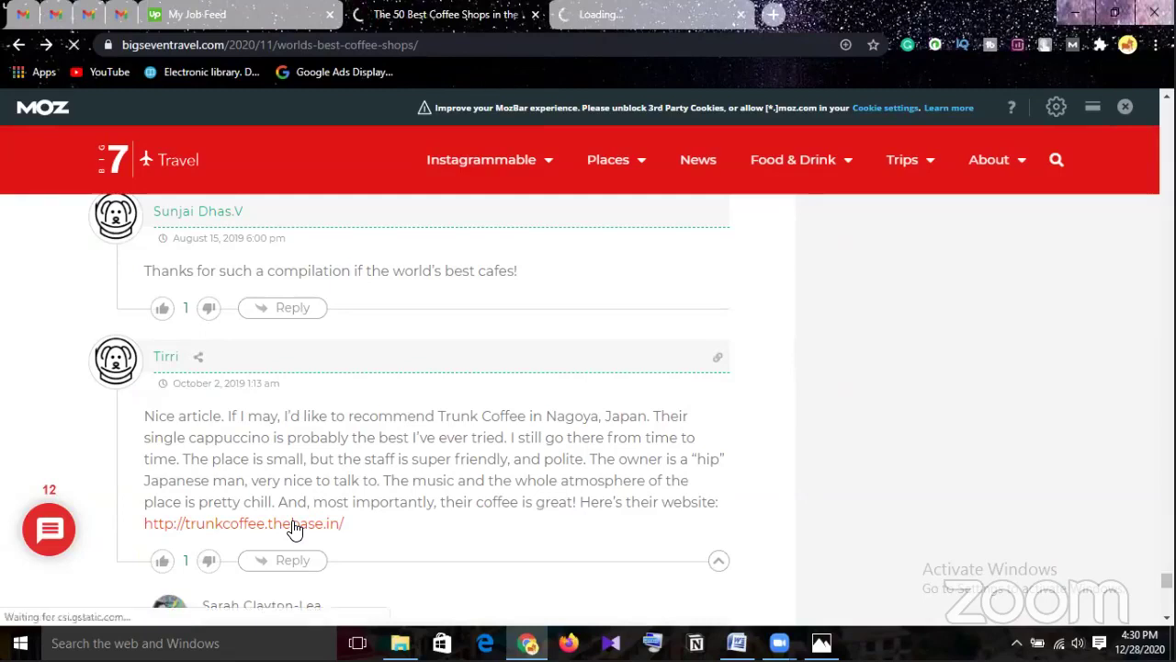
{"action": "left_click", "coordinate": [72, 46]}
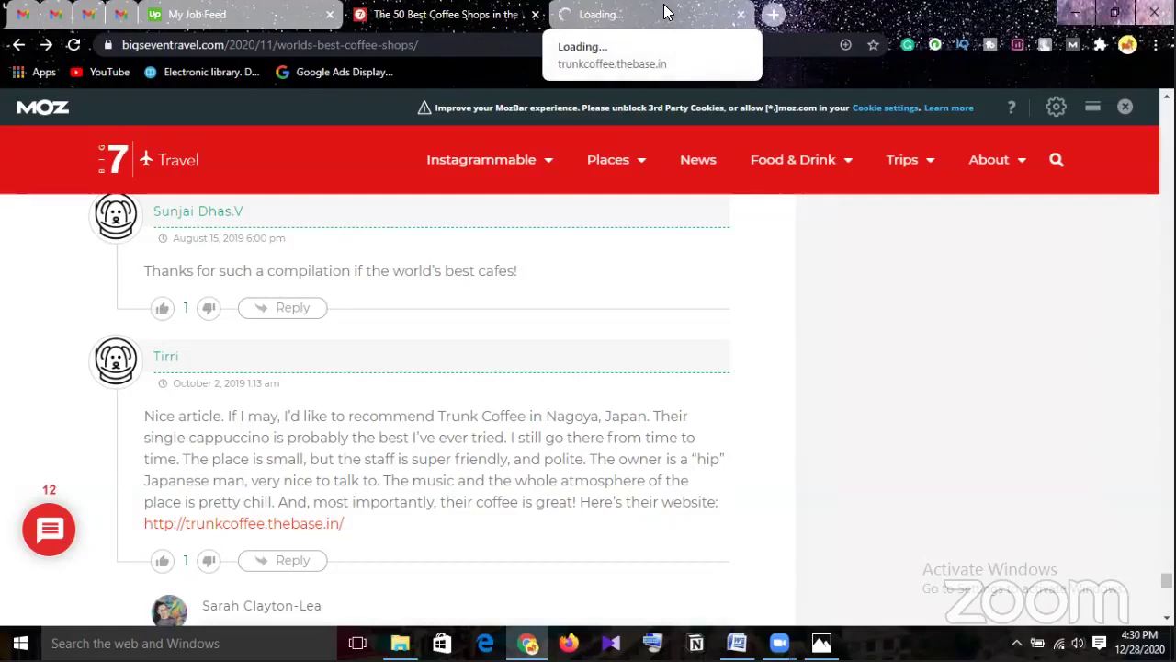
{"action": "left_click", "coordinate": [741, 14]}
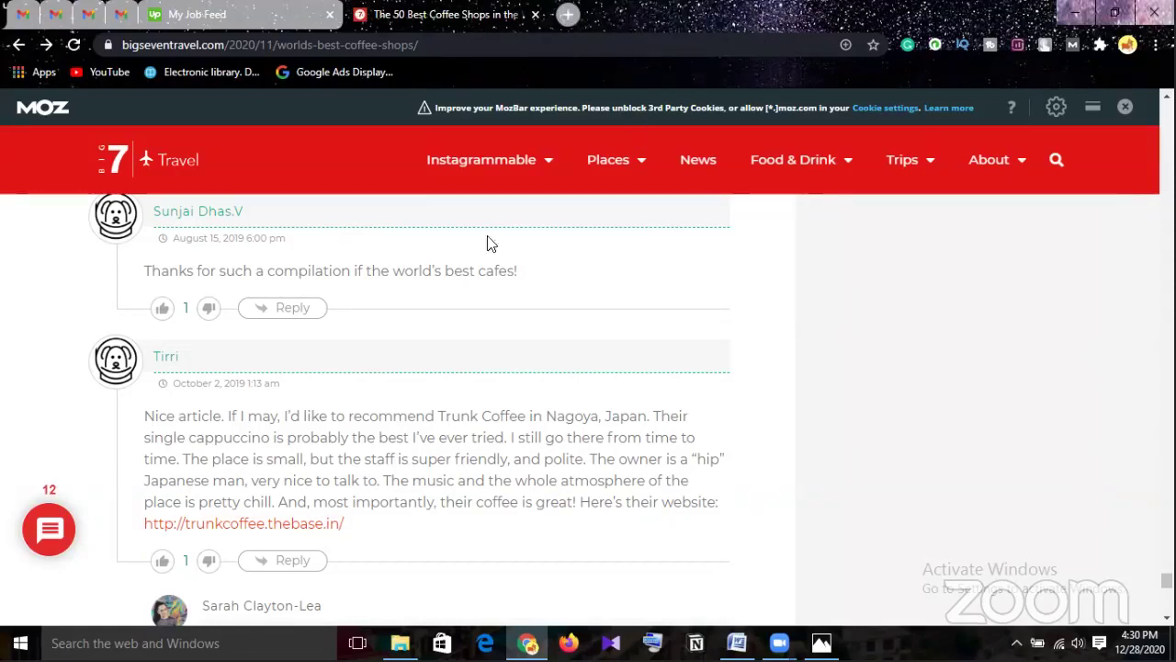
{"action": "left_click_drag", "start_coordinate": [346, 524], "coordinate": [145, 542]}
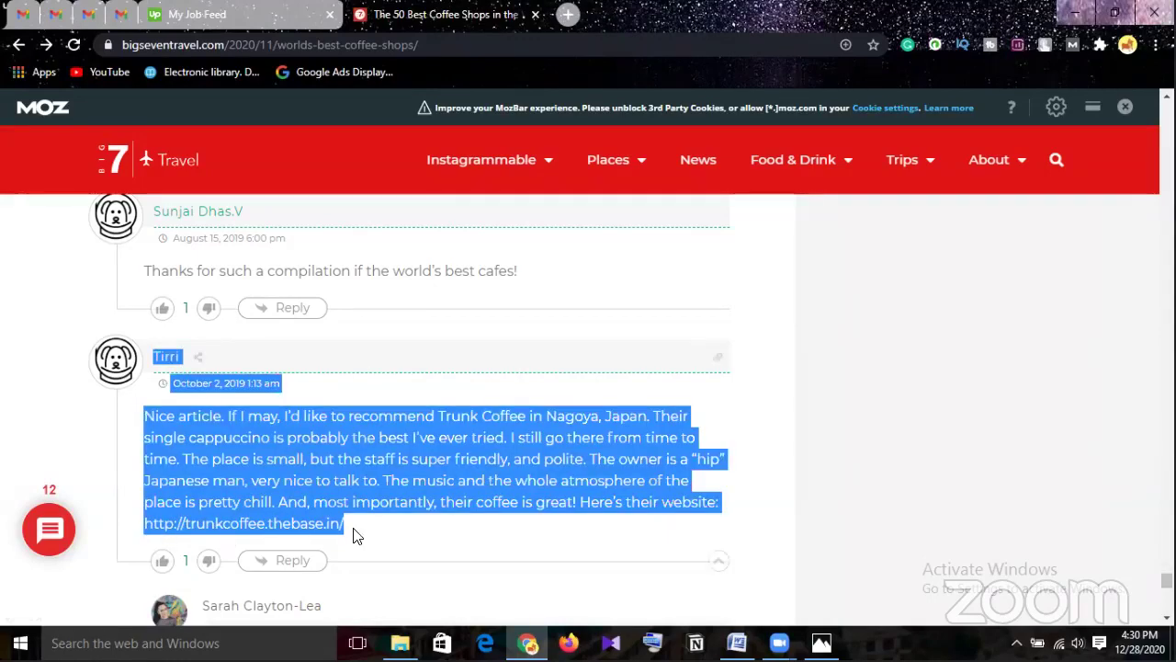
{"action": "left_click_drag", "start_coordinate": [359, 533], "coordinate": [168, 539]}
{"action": "key", "text": "ctrl+c"}
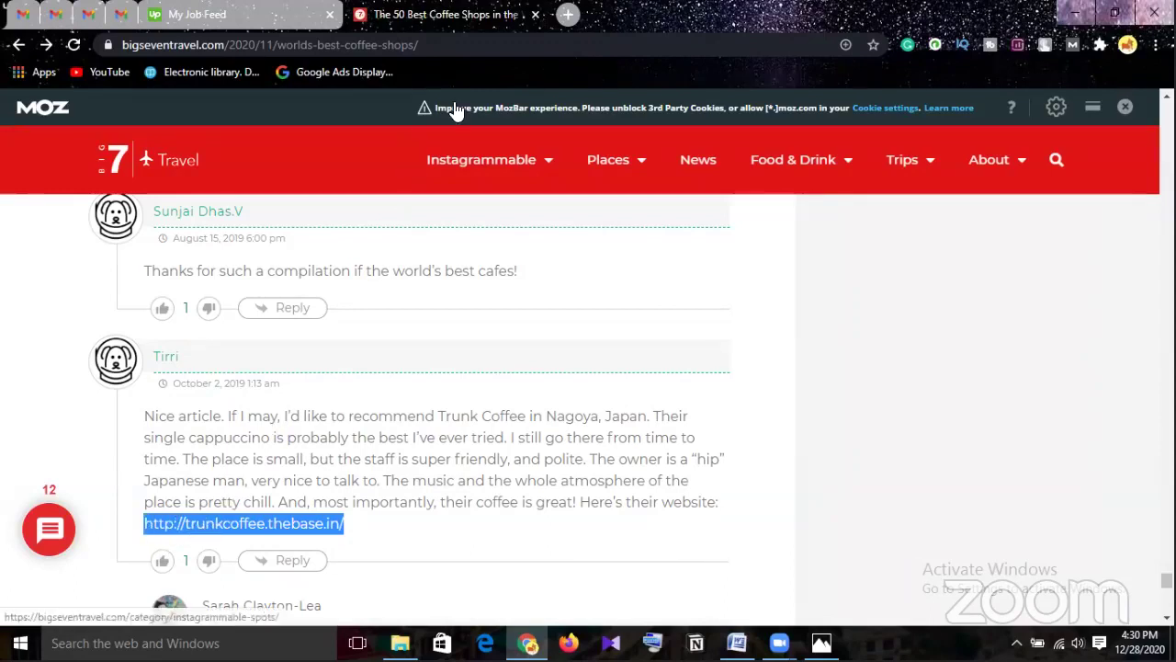
Paste trunkcoffee.thebase.in into the new tab's address bar and load the Trunk Coffee Bar homepage.
{"action": "left_click", "coordinate": [397, 47]}
{"action": "key", "text": "ctrl+v"}
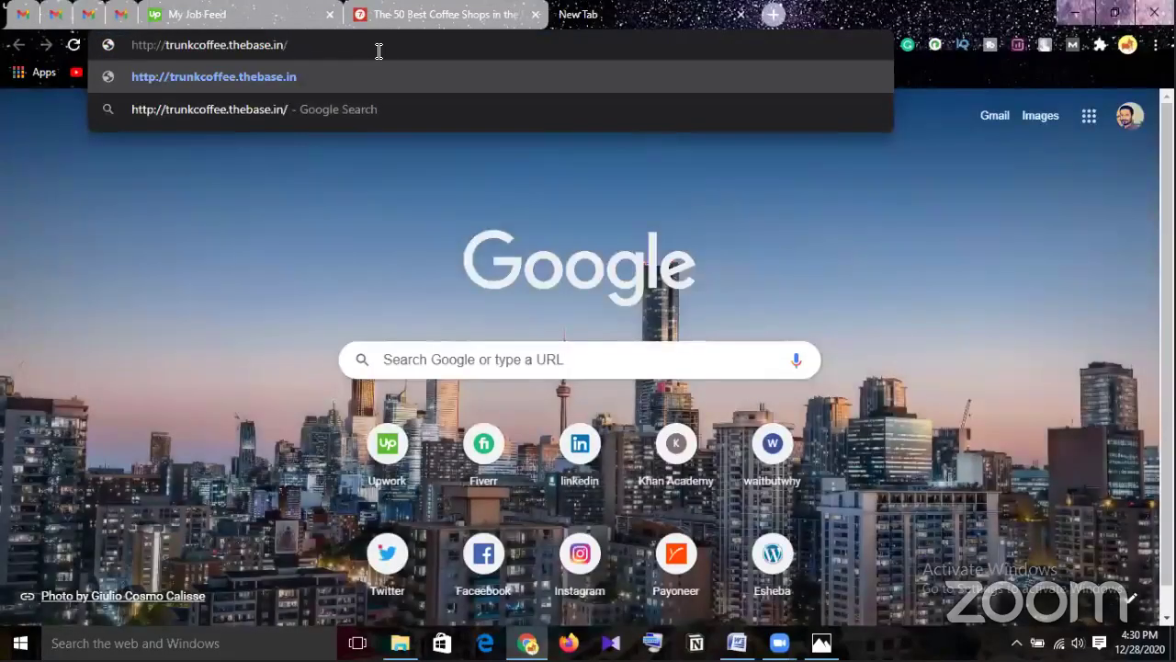
{"action": "key", "text": "Return"}
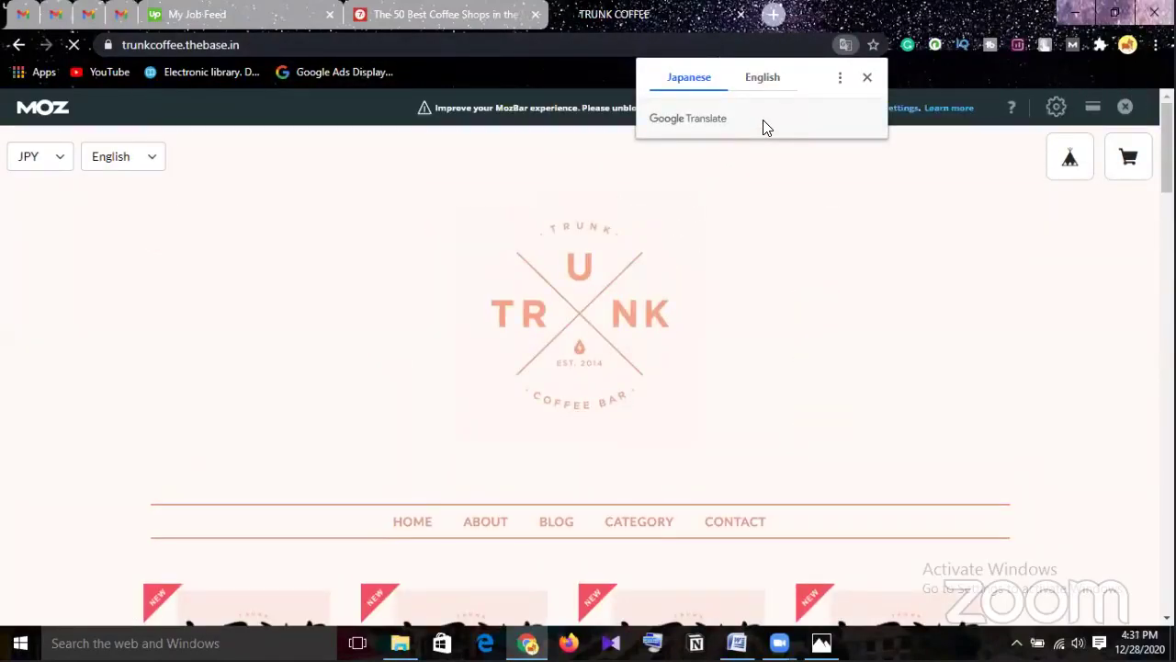
{"action": "scroll", "coordinate": [759, 207], "scroll_direction": "down", "scroll_amount": 3}
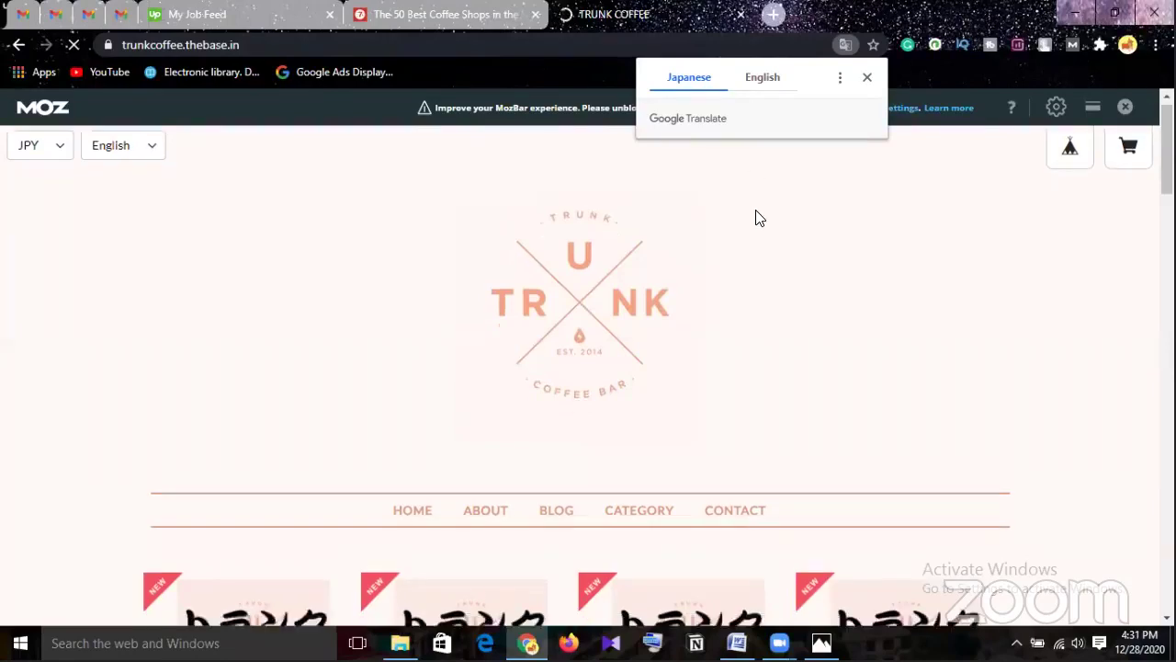
{"action": "scroll", "coordinate": [760, 217], "scroll_direction": "down", "scroll_amount": 1}
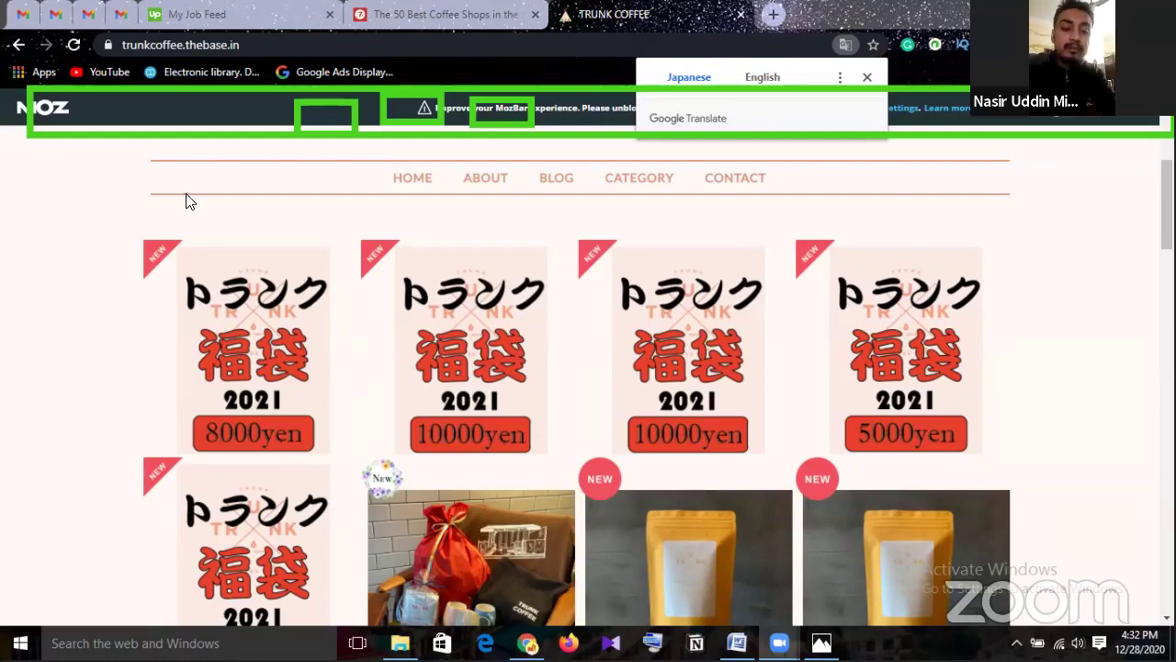
{"action": "scroll", "coordinate": [239, 197], "scroll_direction": "down", "scroll_amount": 2}
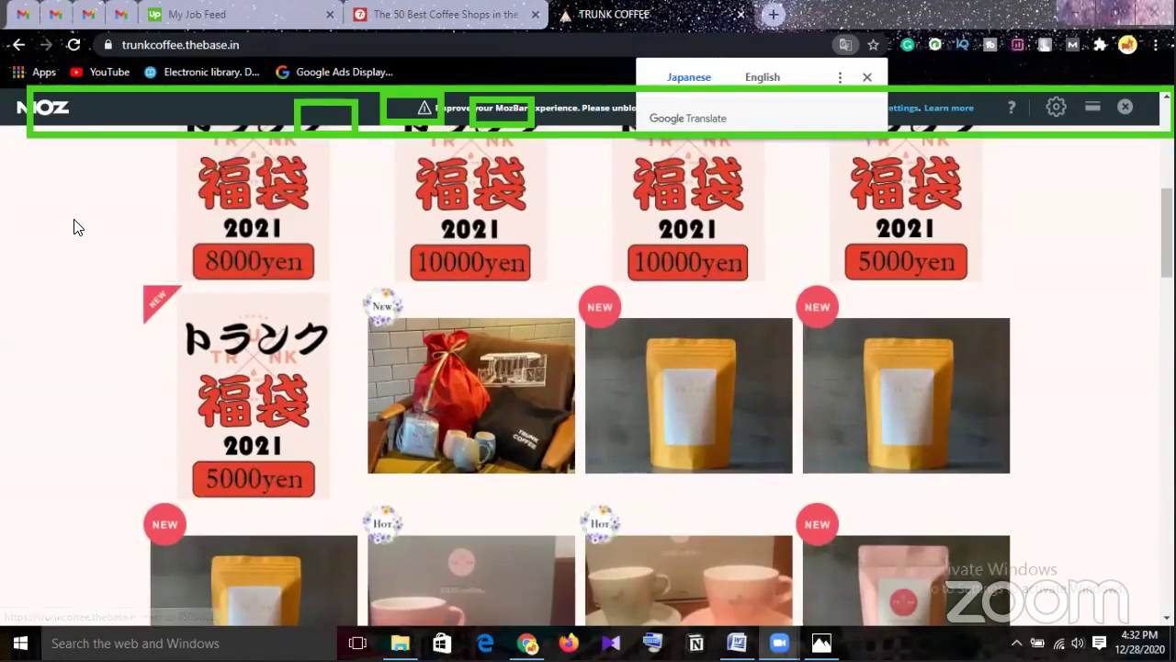
{"action": "scroll", "coordinate": [77, 227], "scroll_direction": "down", "scroll_amount": 2}
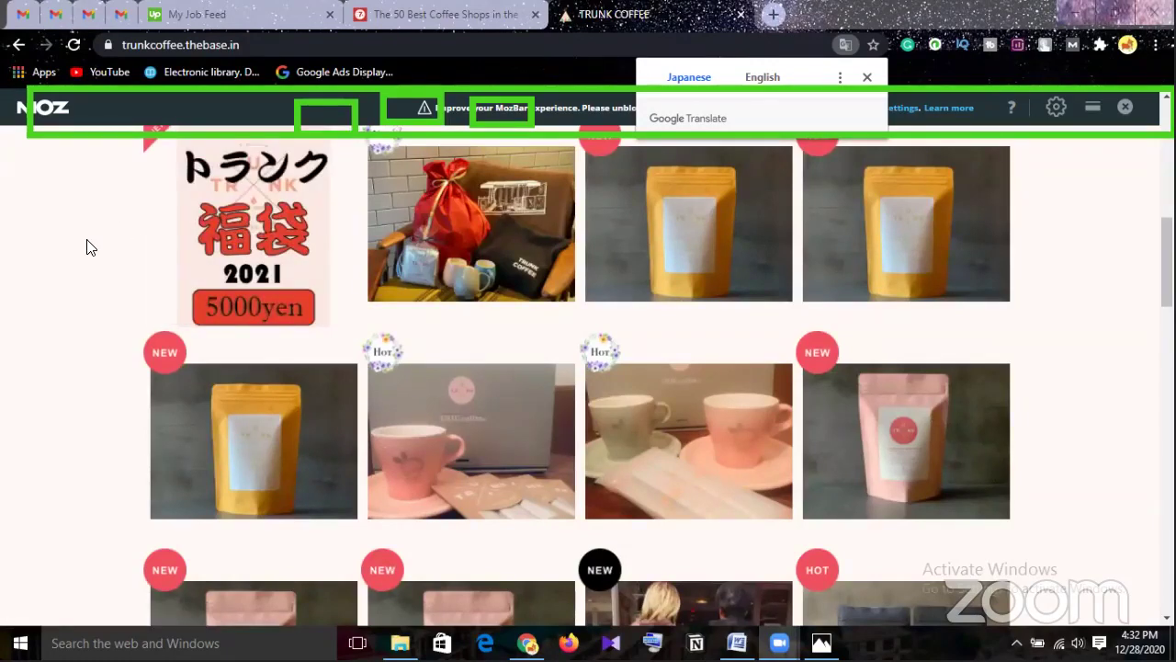
{"action": "scroll", "coordinate": [85, 257], "scroll_direction": "down", "scroll_amount": 2}
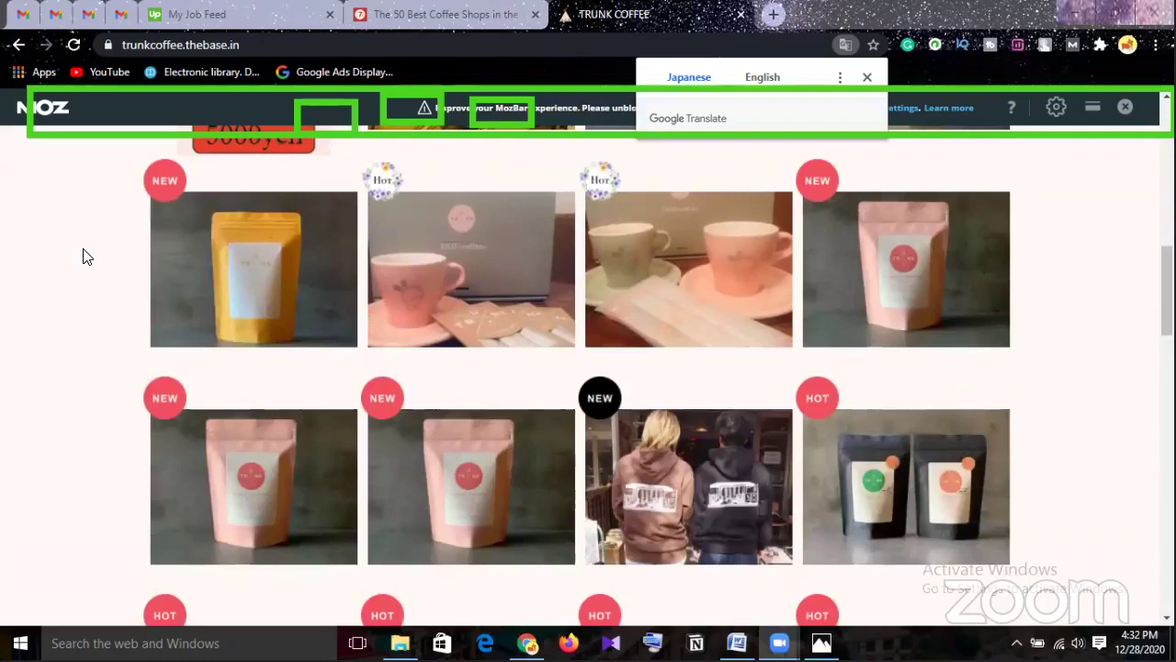
{"action": "scroll", "coordinate": [85, 256], "scroll_direction": "down", "scroll_amount": 2}
{"action": "scroll", "coordinate": [85, 256], "scroll_direction": "down", "scroll_amount": 3}
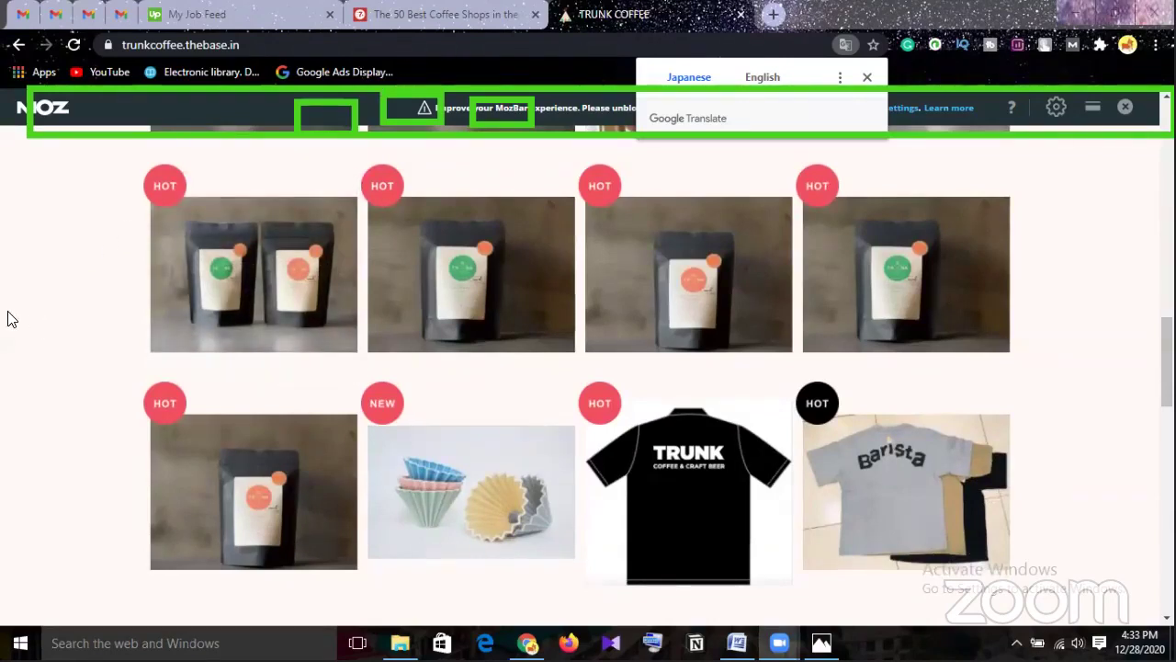
{"action": "scroll", "coordinate": [8, 319], "scroll_direction": "down", "scroll_amount": 5}
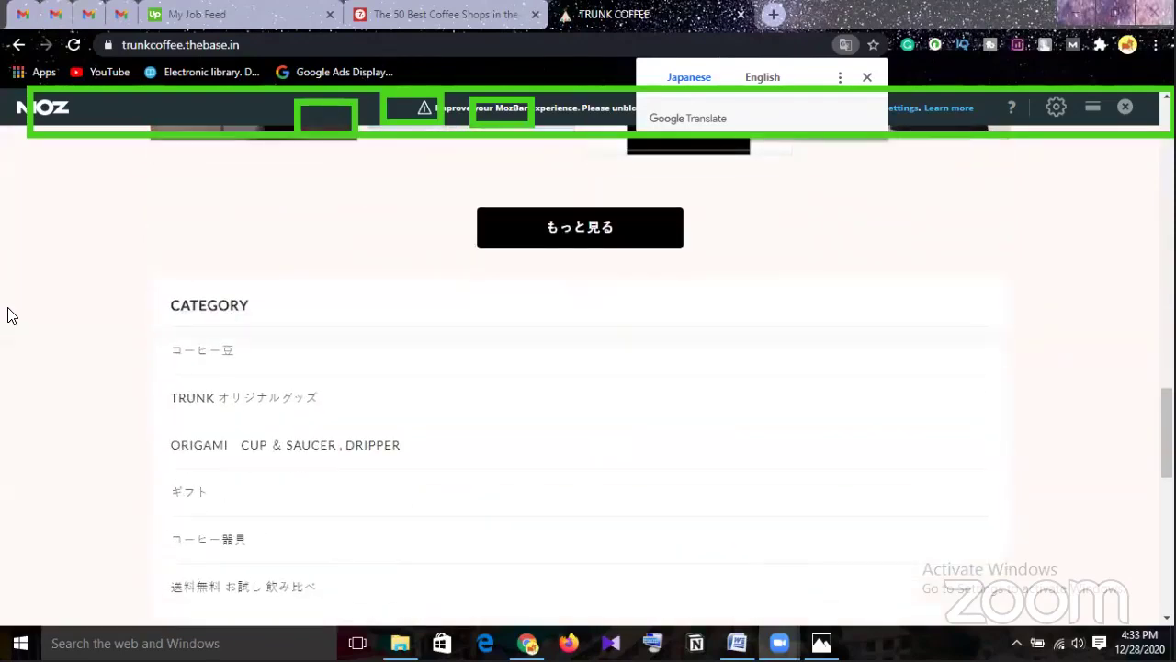
{"action": "scroll", "coordinate": [10, 314], "scroll_direction": "up", "scroll_amount": 5}
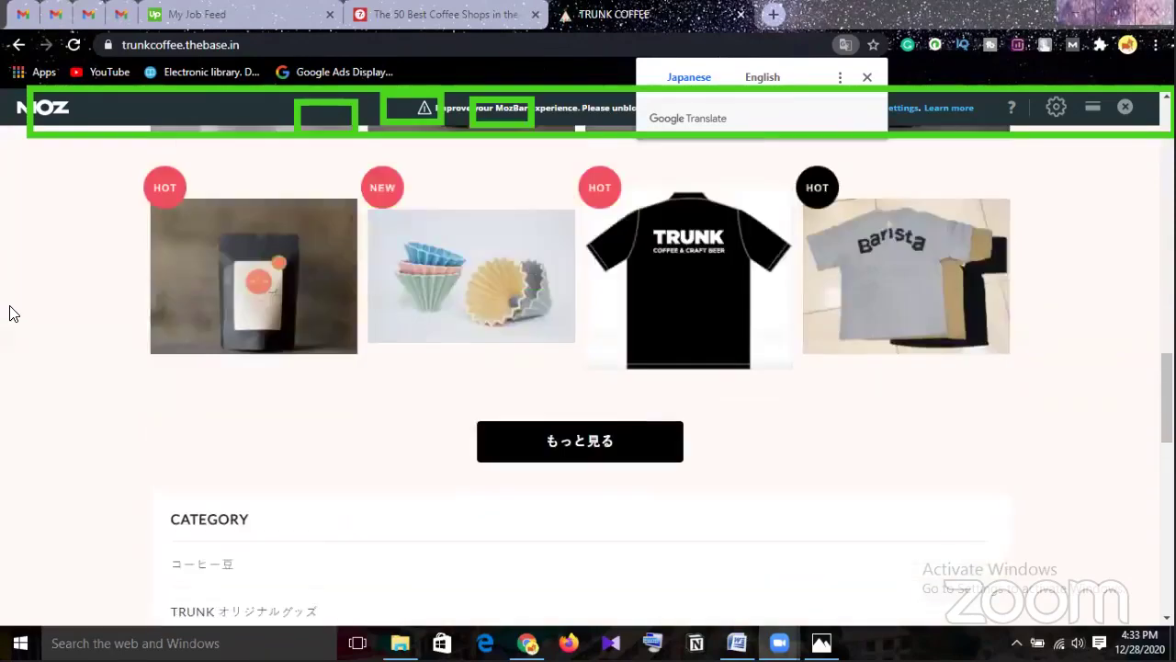
{"action": "scroll", "coordinate": [9, 312], "scroll_direction": "up", "scroll_amount": 1}
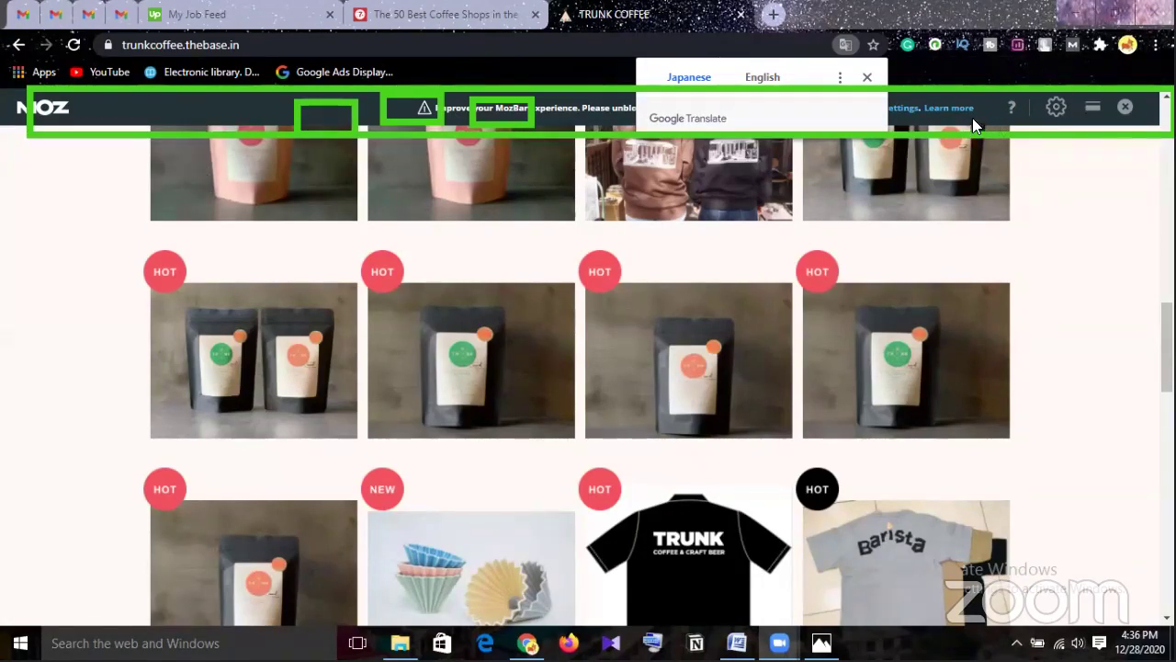
Choose Create Account in the MozBar settings panel to reach the Moz Community sign-up form.
{"action": "left_click", "coordinate": [1057, 107]}
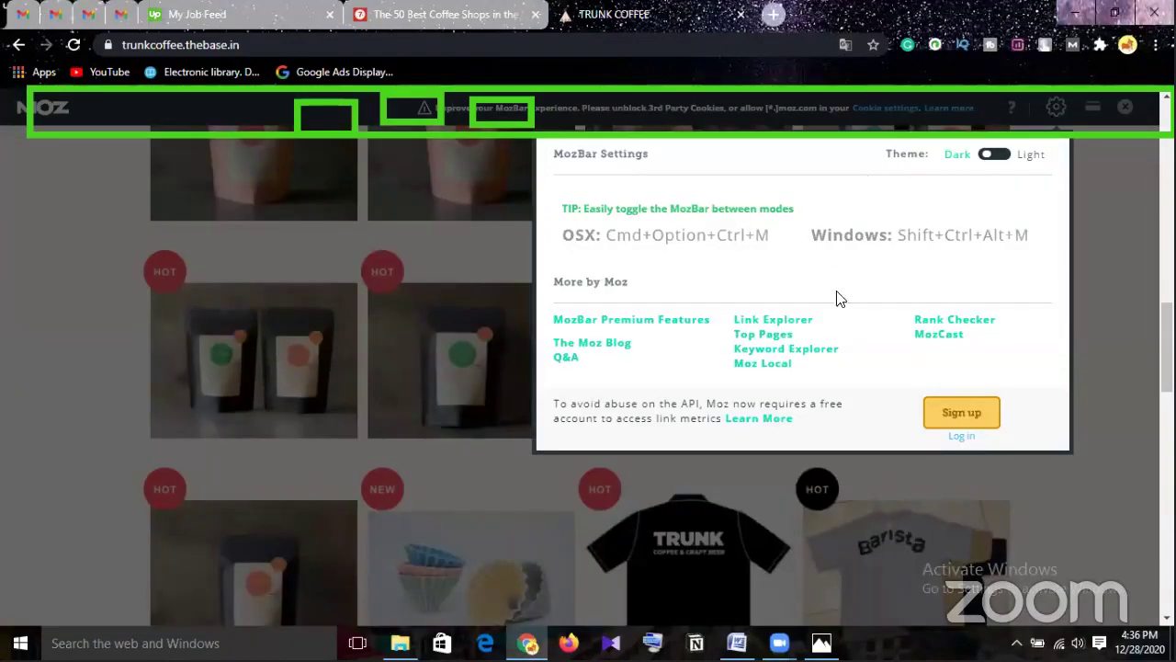
{"action": "left_click", "coordinate": [962, 414]}
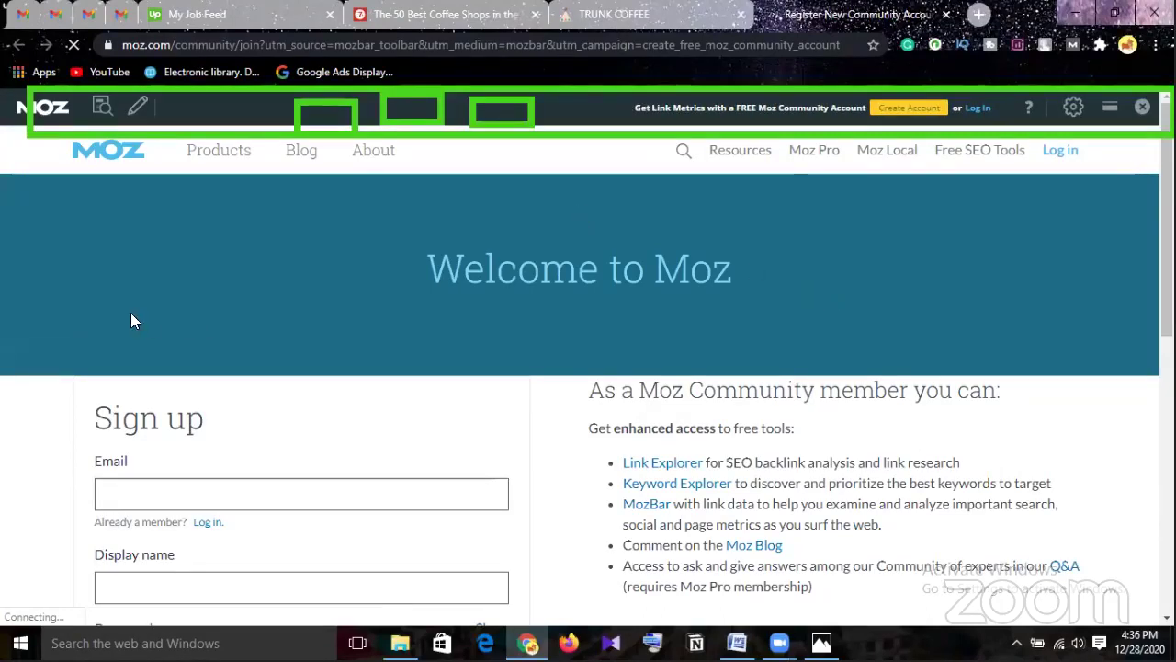
{"action": "scroll", "coordinate": [153, 310], "scroll_direction": "down", "scroll_amount": 2}
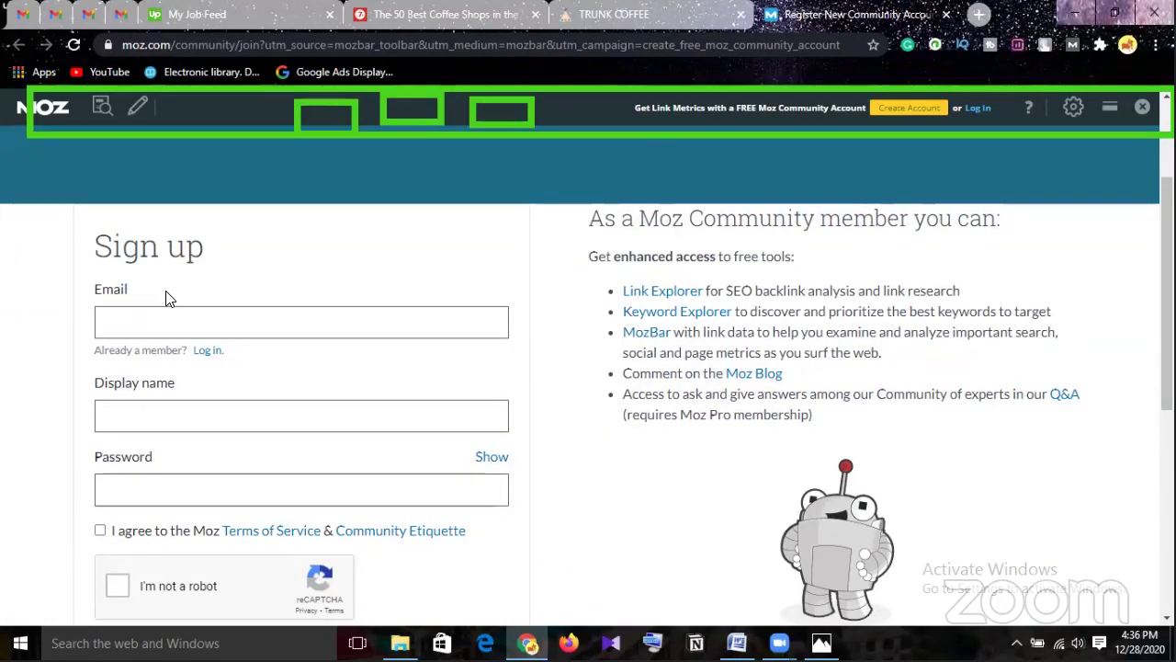
Fill the Email field with a saved address and enter a display name.
{"action": "left_click", "coordinate": [179, 320]}
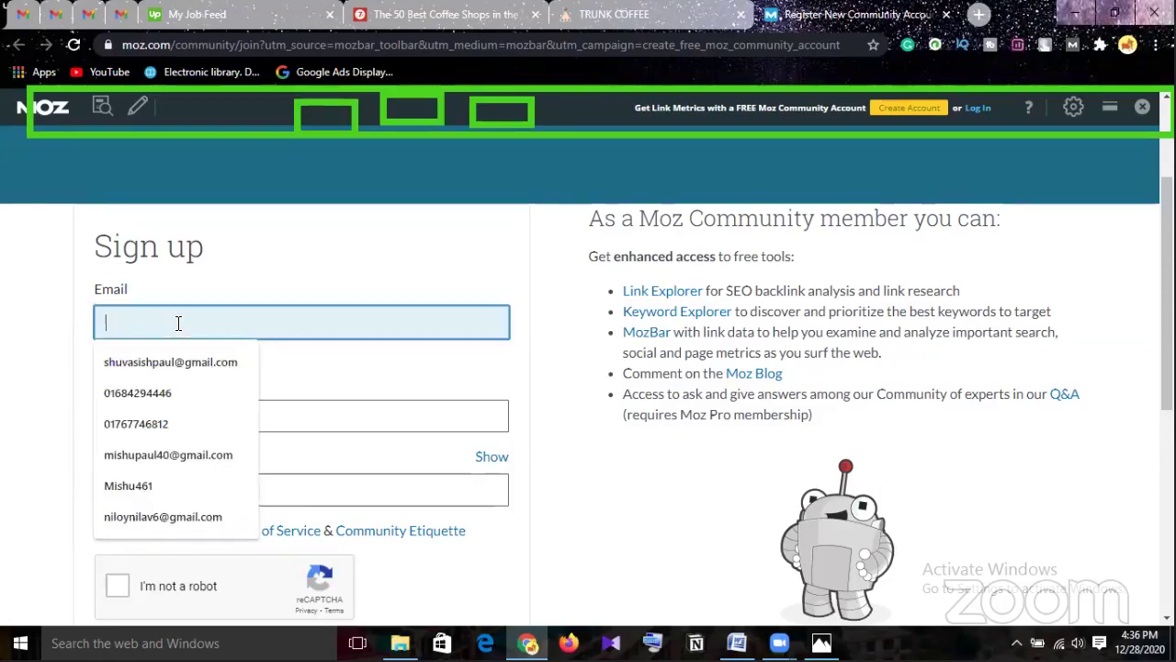
{"action": "left_click", "coordinate": [184, 362]}
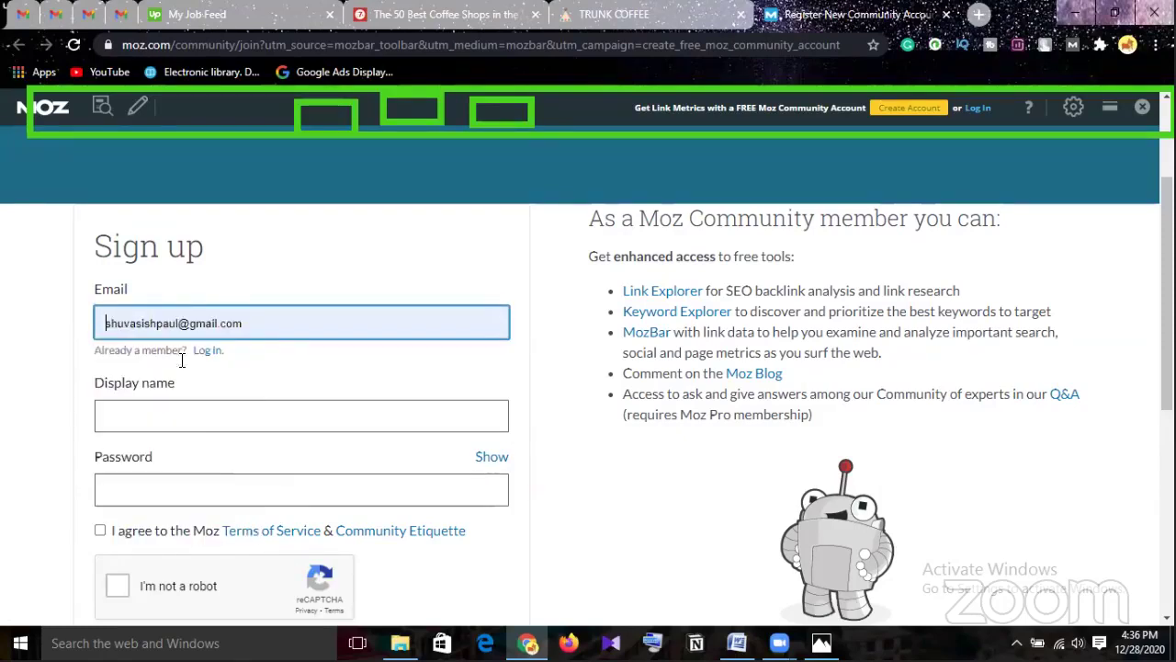
{"action": "left_click", "coordinate": [174, 411]}
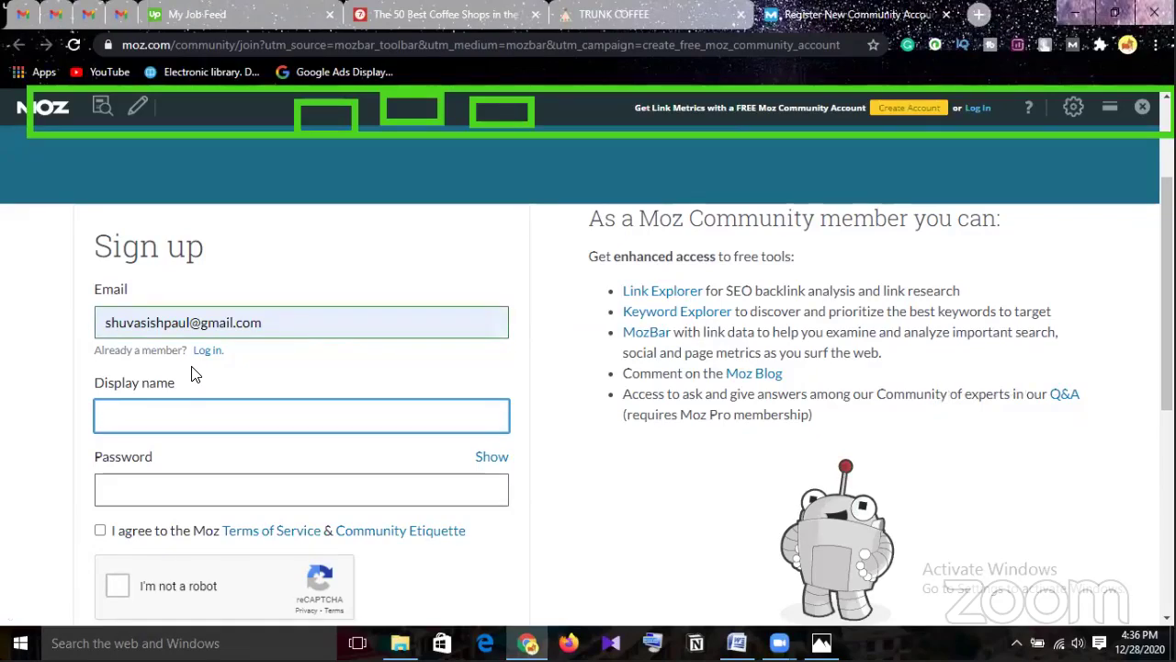
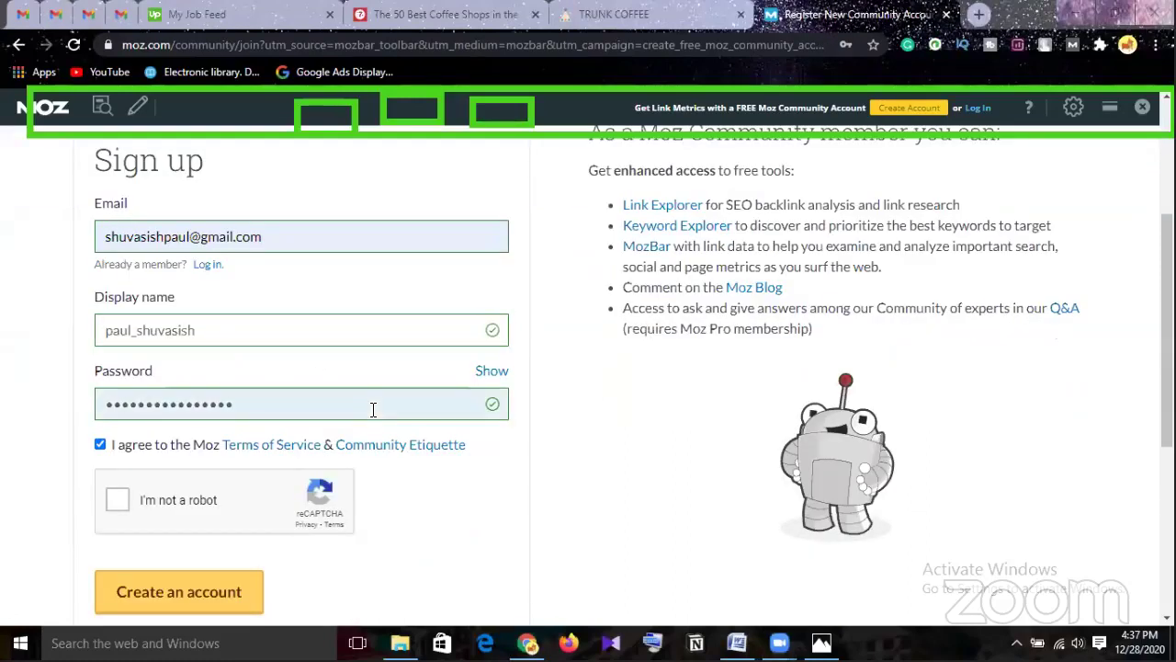
Complete the reCAPTCHA check and submit the 'Create an account' form.
{"action": "scroll", "coordinate": [308, 446], "scroll_direction": "down", "scroll_amount": 1}
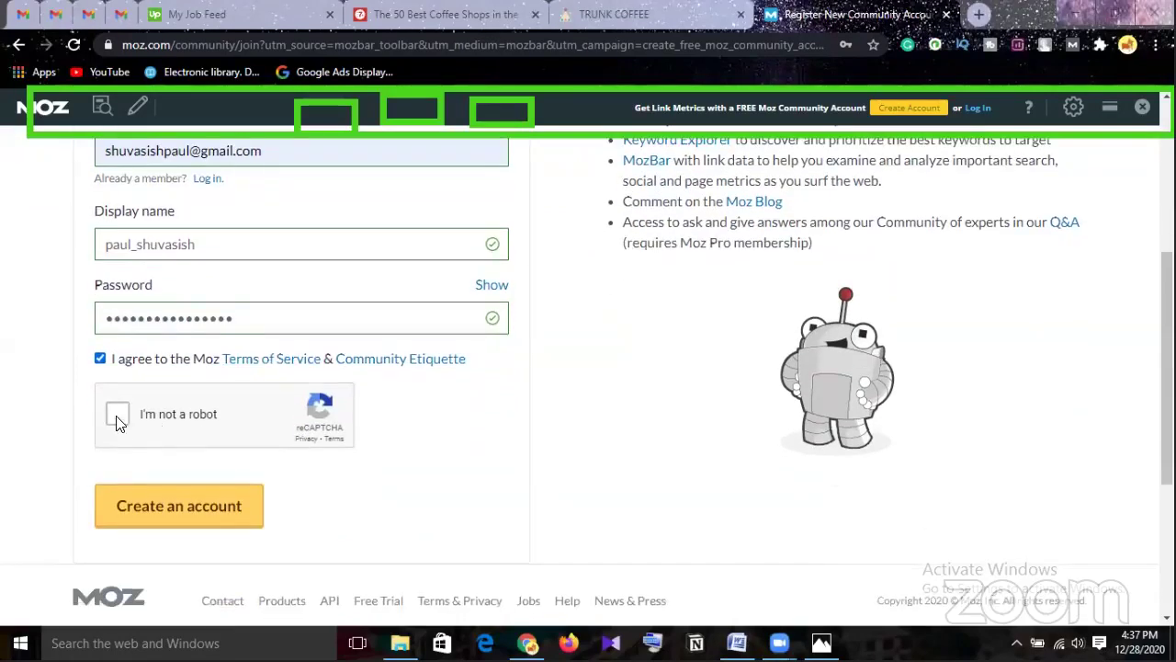
{"action": "key", "text": "space"}
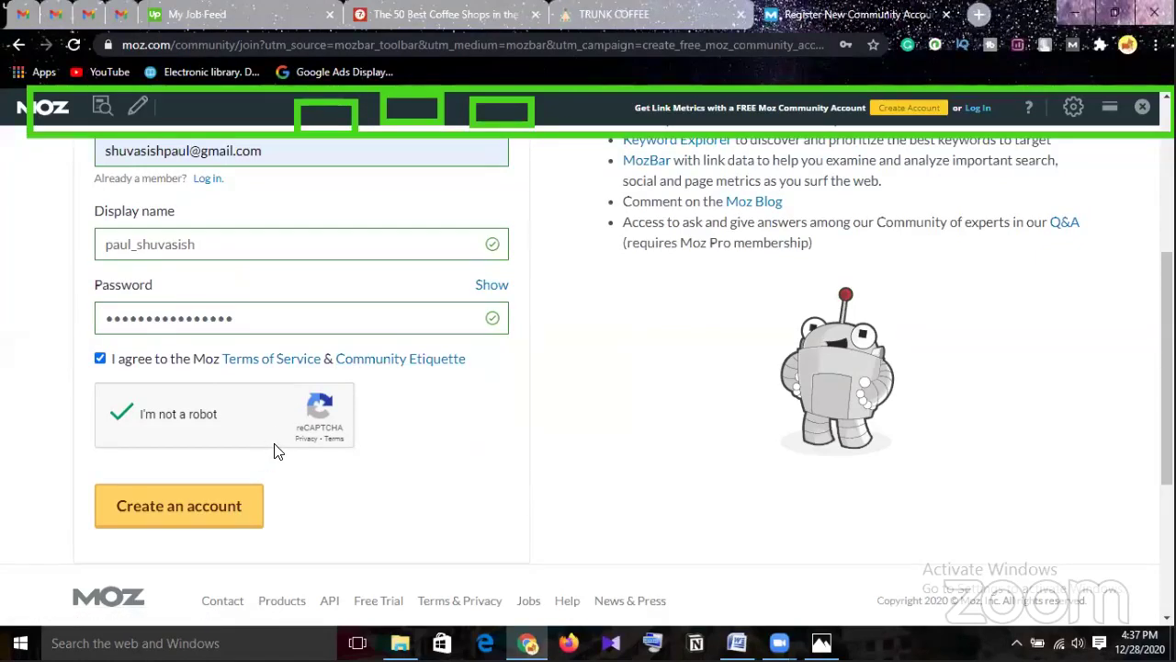
{"action": "left_click", "coordinate": [204, 508]}
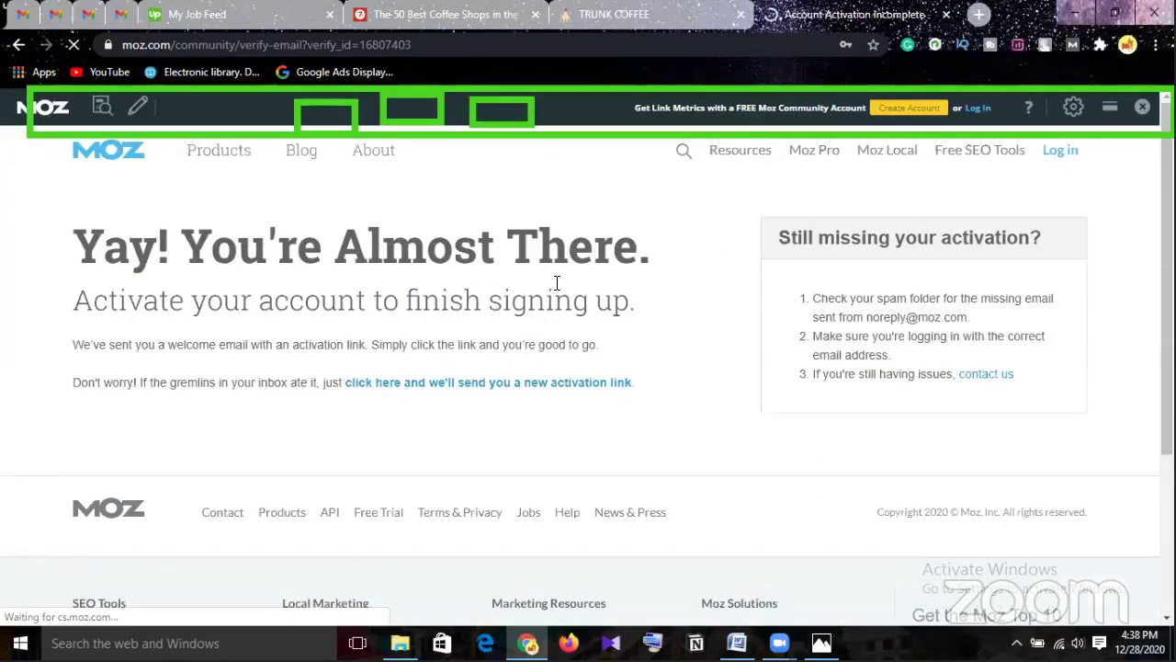
Open Moz's activation email in Gmail, use 'Activate Your Account', and view the Community welcome page.
{"action": "scroll", "coordinate": [223, 196], "scroll_direction": "down", "scroll_amount": 1}
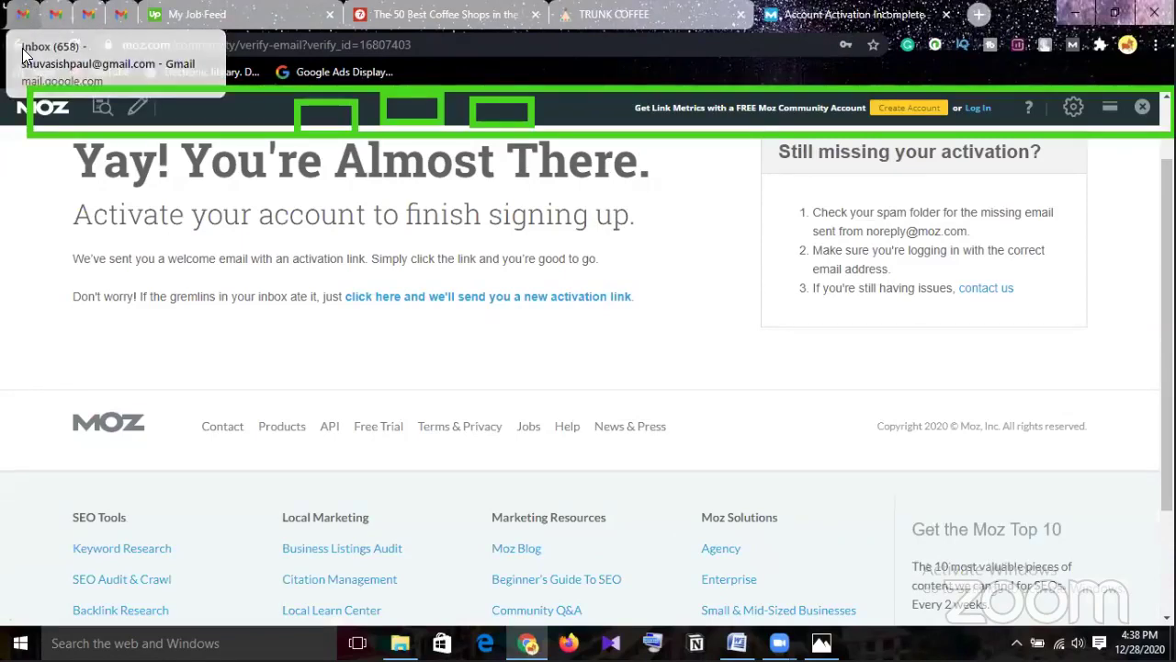
{"action": "left_click", "coordinate": [22, 15]}
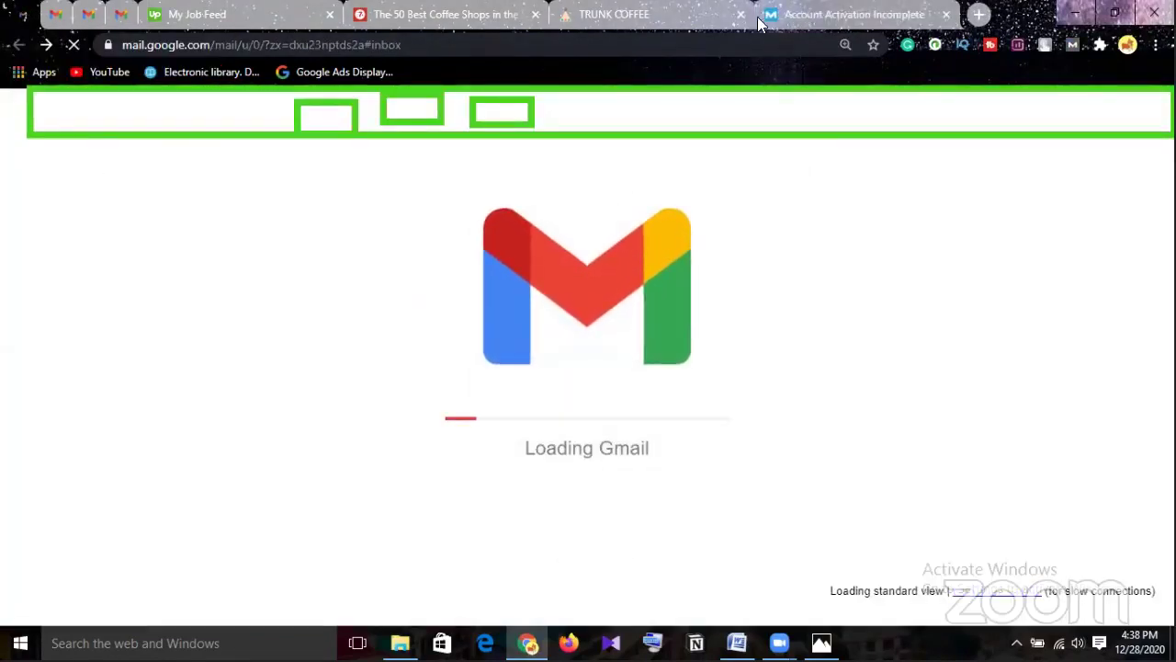
{"action": "left_click", "coordinate": [813, 17]}
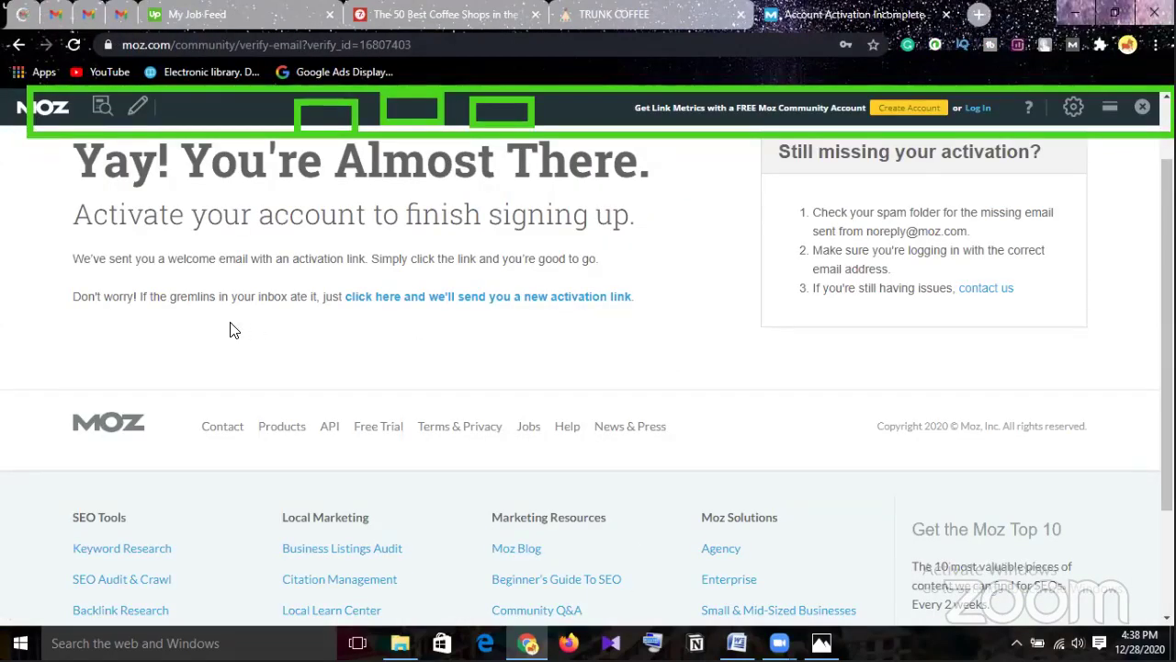
{"action": "left_click", "coordinate": [23, 14]}
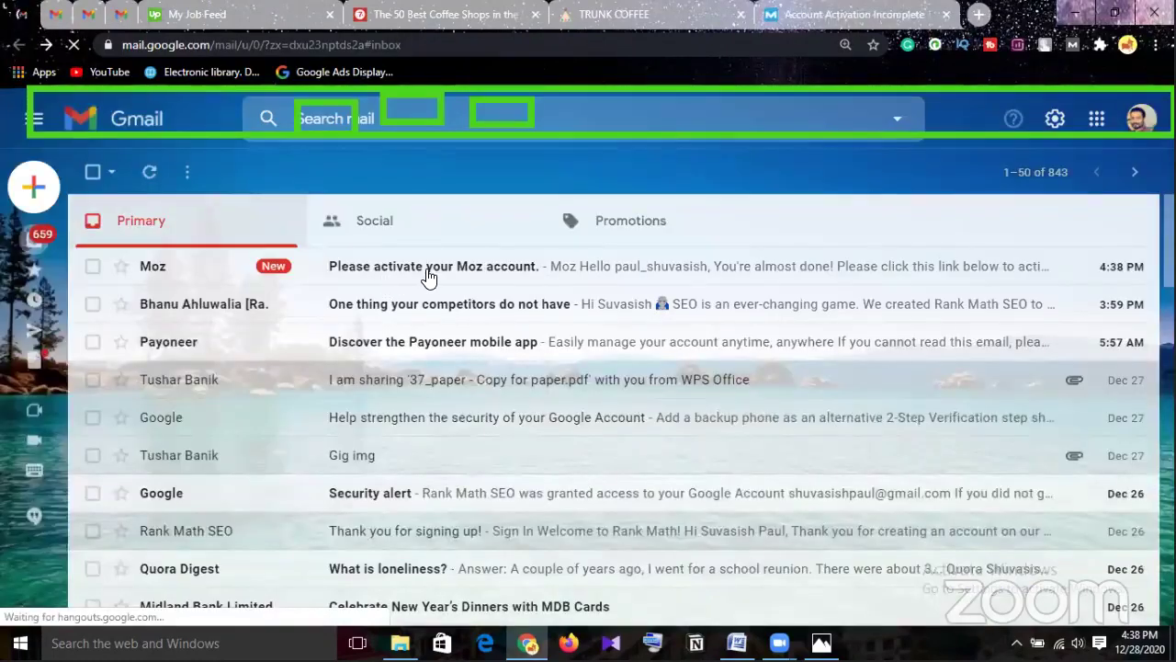
{"action": "left_click", "coordinate": [429, 272]}
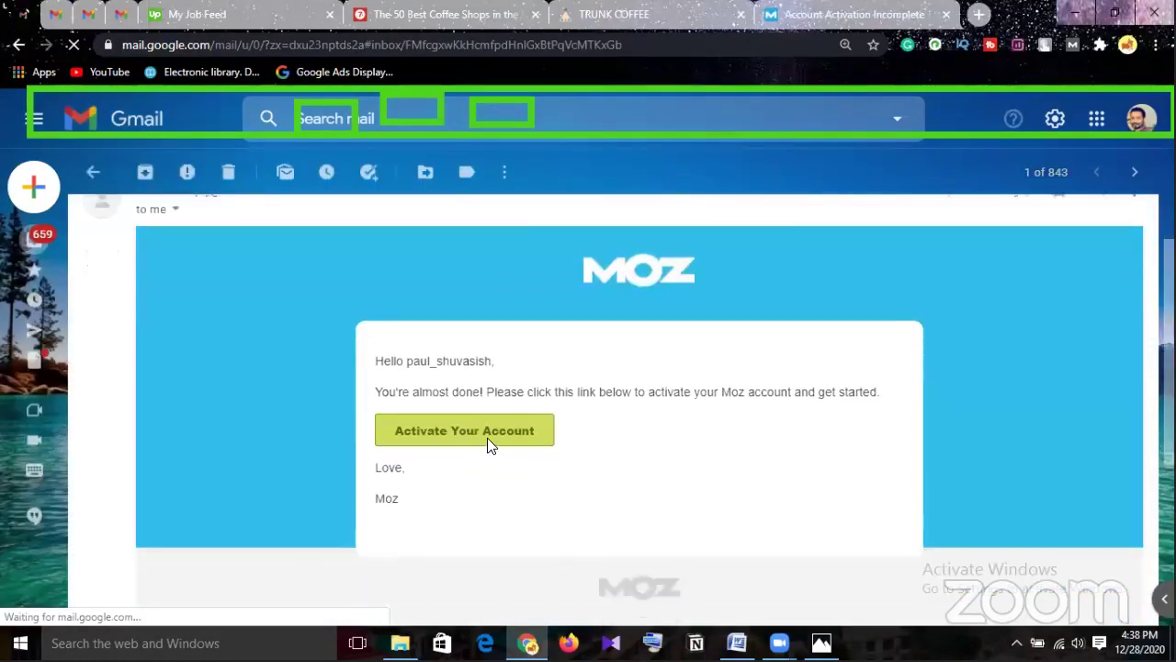
{"action": "left_click", "coordinate": [487, 437]}
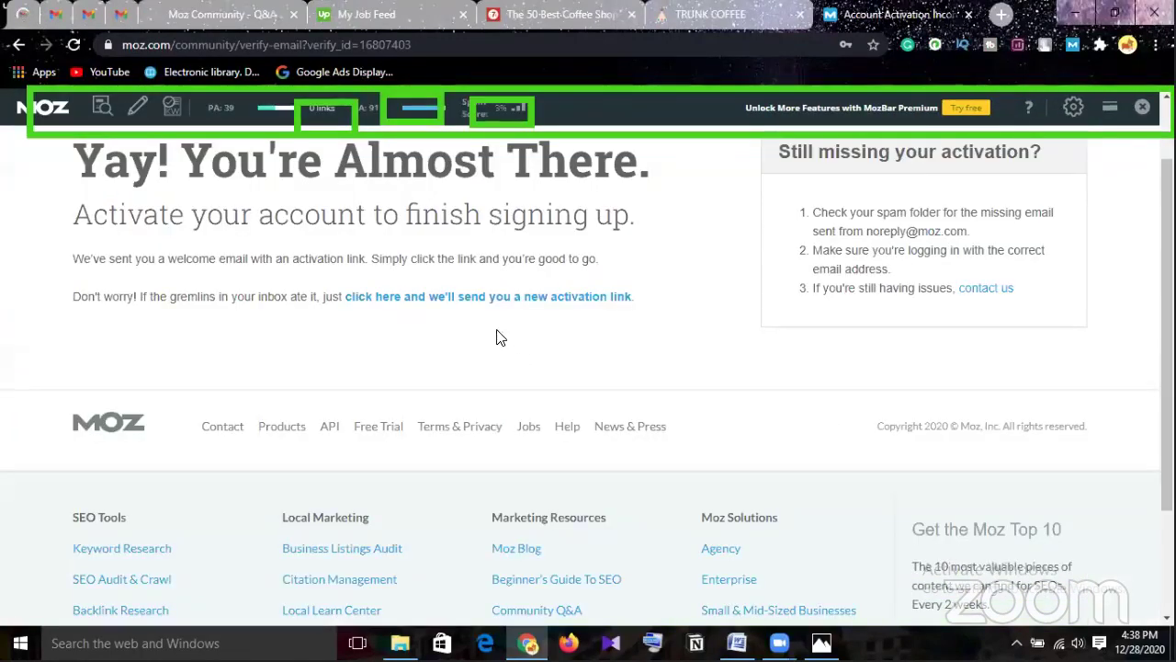
{"action": "left_click", "coordinate": [216, 14]}
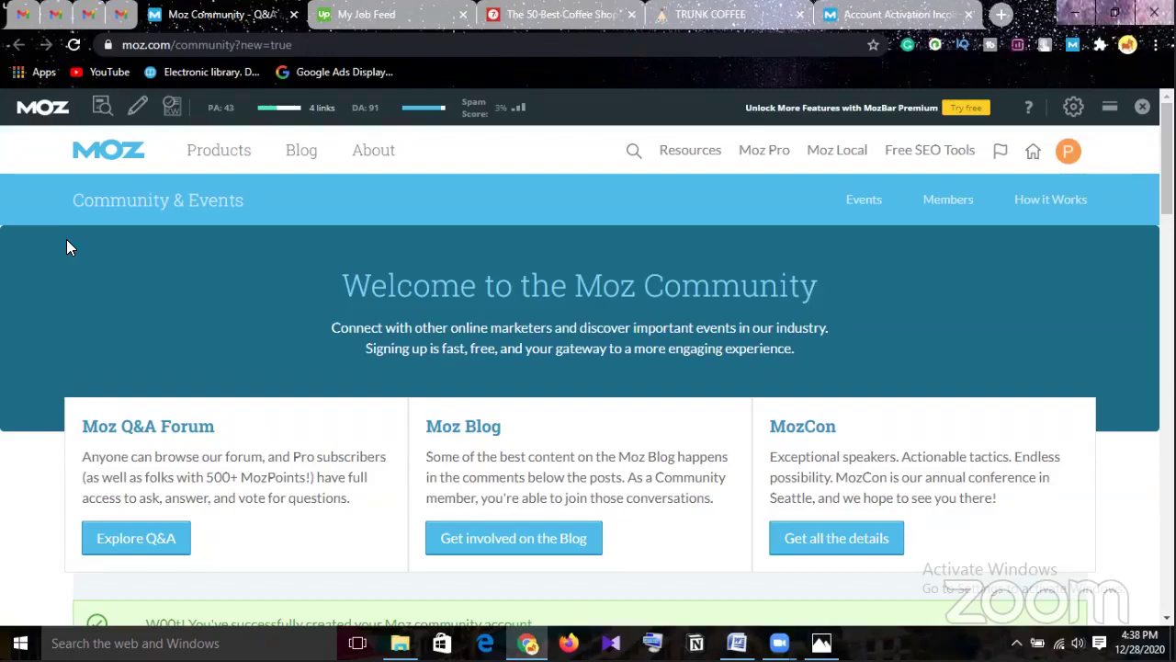
Return to the Big 7 Travel coffee-shops article at 110% zoom and review its PA 34, DA 60 metrics.
{"action": "key", "text": "ctrl+plus"}
{"action": "key", "text": "ctrl+plus"}
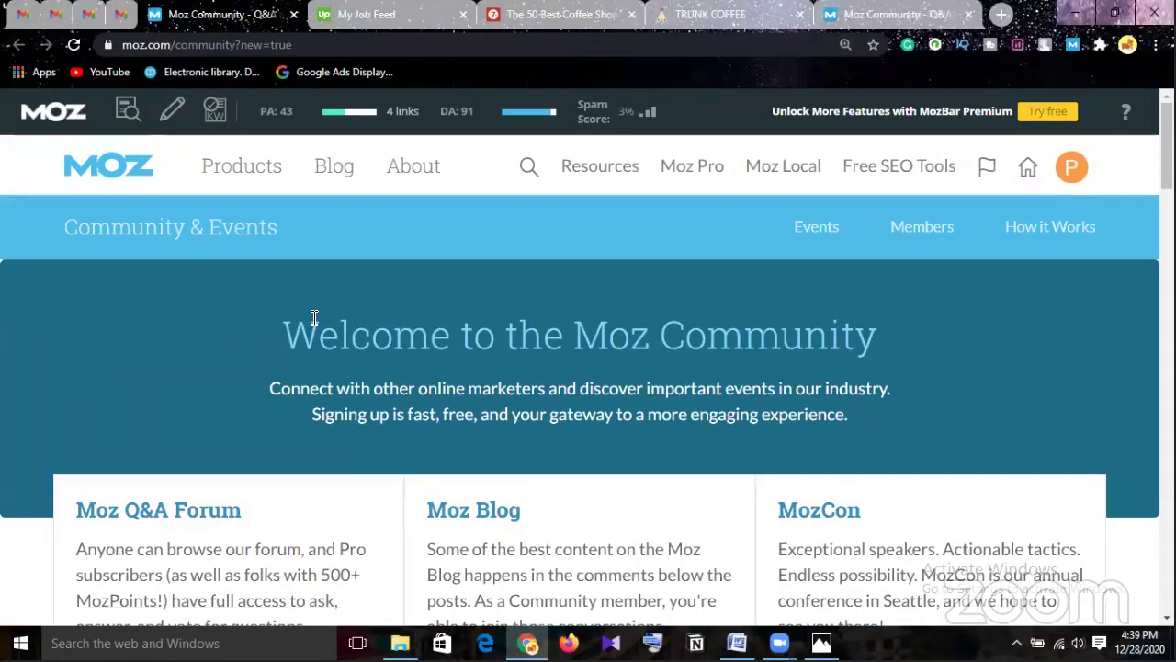
{"action": "left_click", "coordinate": [570, 13]}
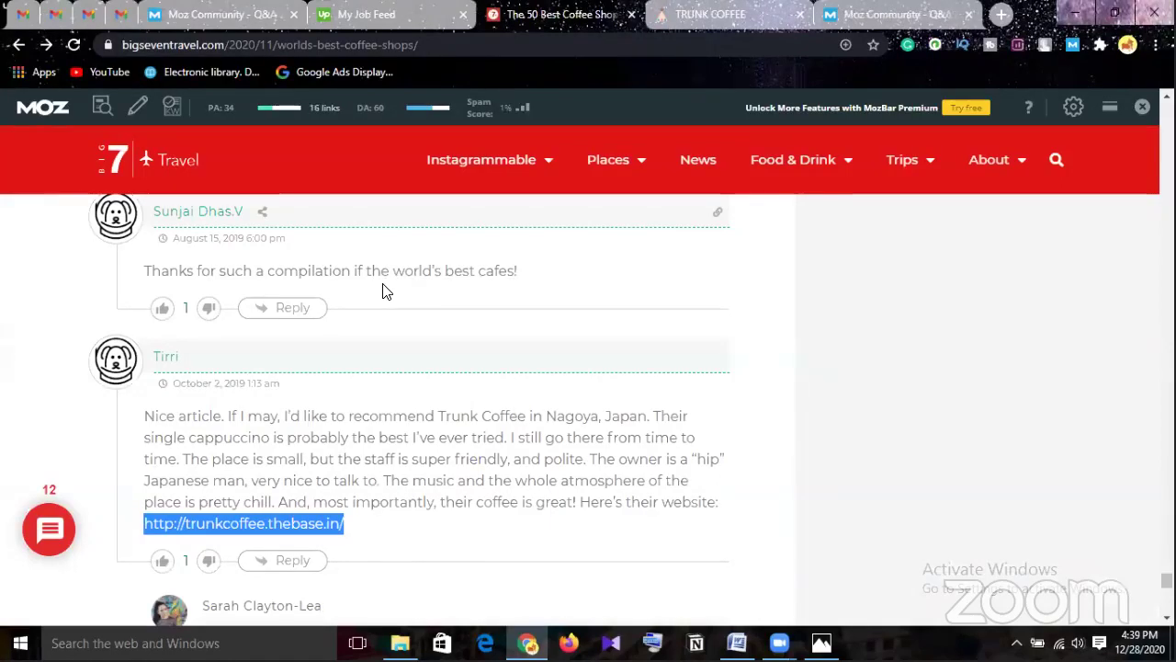
{"action": "key", "text": "ctrl+plus"}
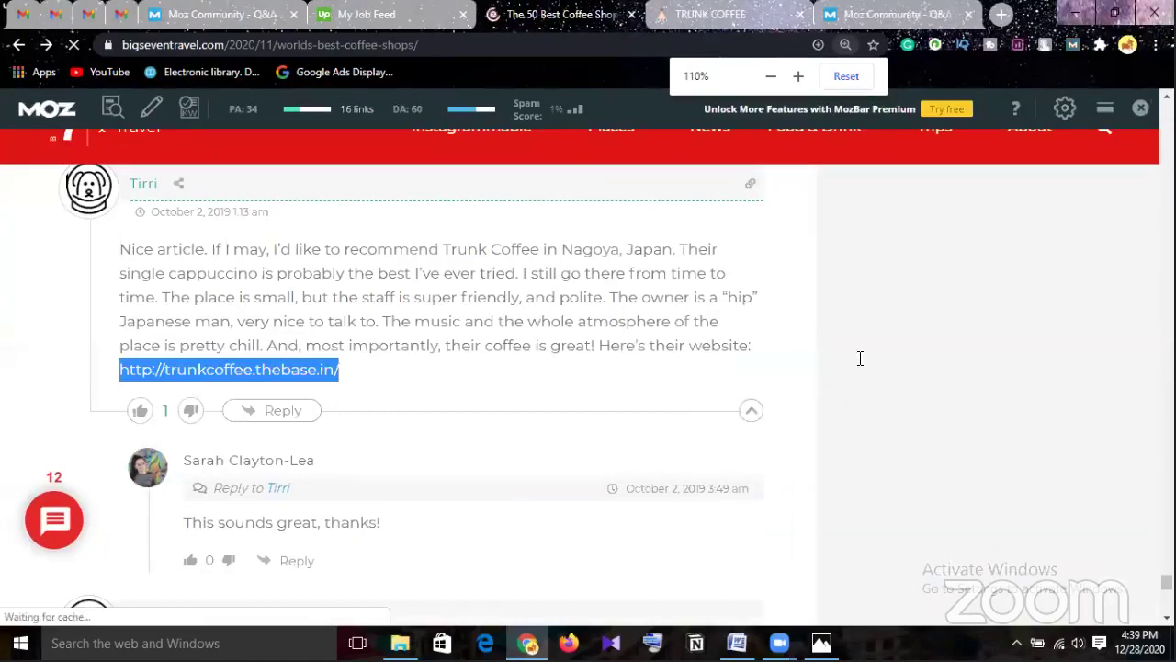
{"action": "left_click", "coordinate": [923, 361]}
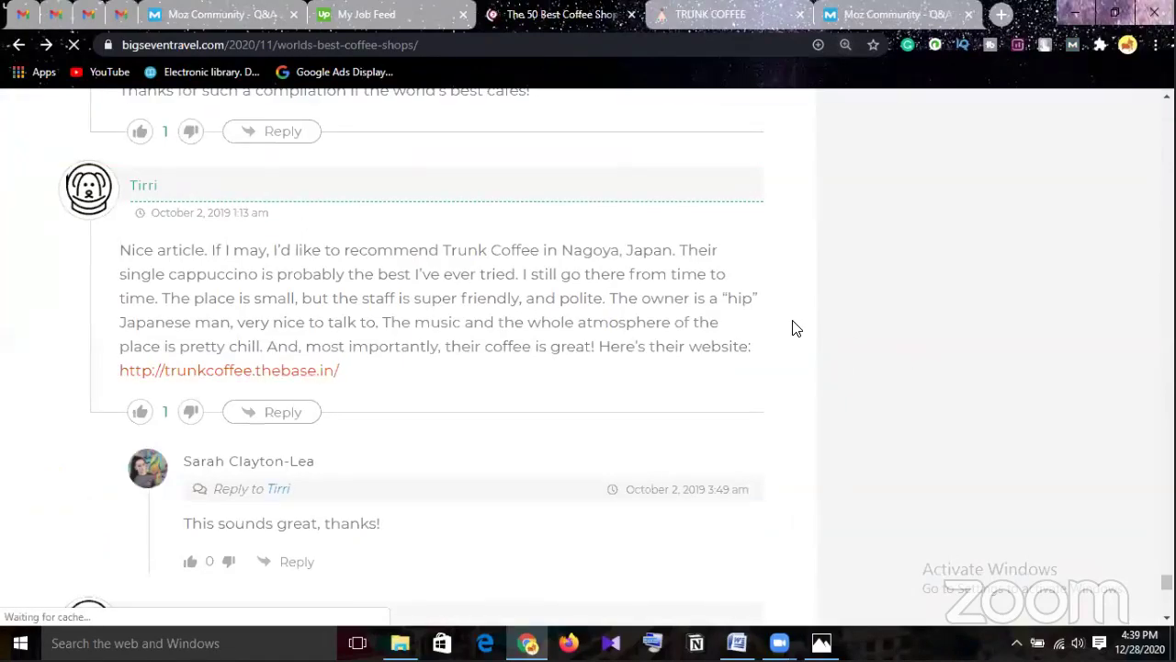
{"action": "scroll", "coordinate": [794, 328], "scroll_direction": "up", "scroll_amount": 2}
{"action": "scroll", "coordinate": [796, 327], "scroll_direction": "up", "scroll_amount": 3}
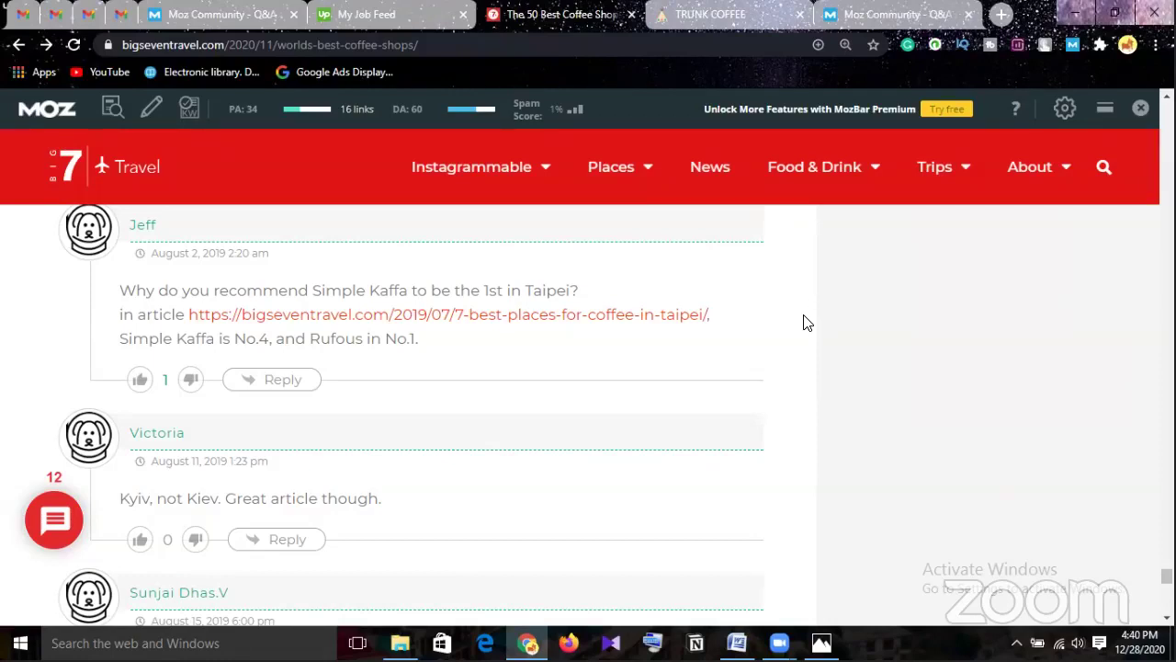
Close the duplicate Moz Community tab and start a new tab with Google search.
{"action": "left_click", "coordinate": [921, 22]}
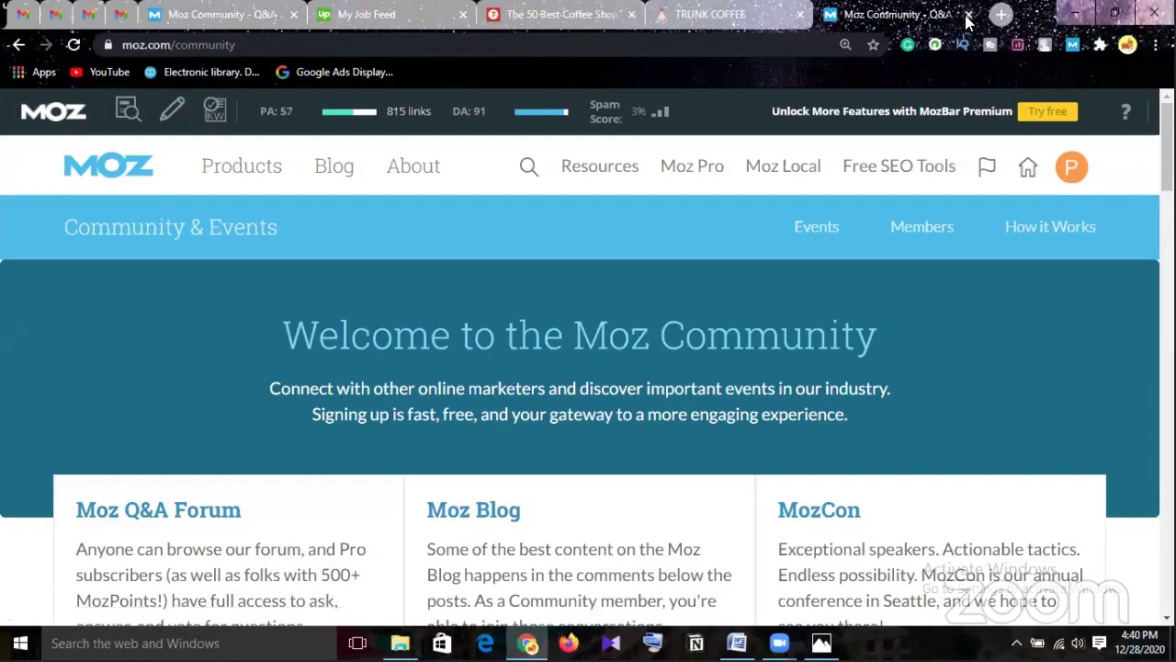
{"action": "left_click", "coordinate": [968, 15]}
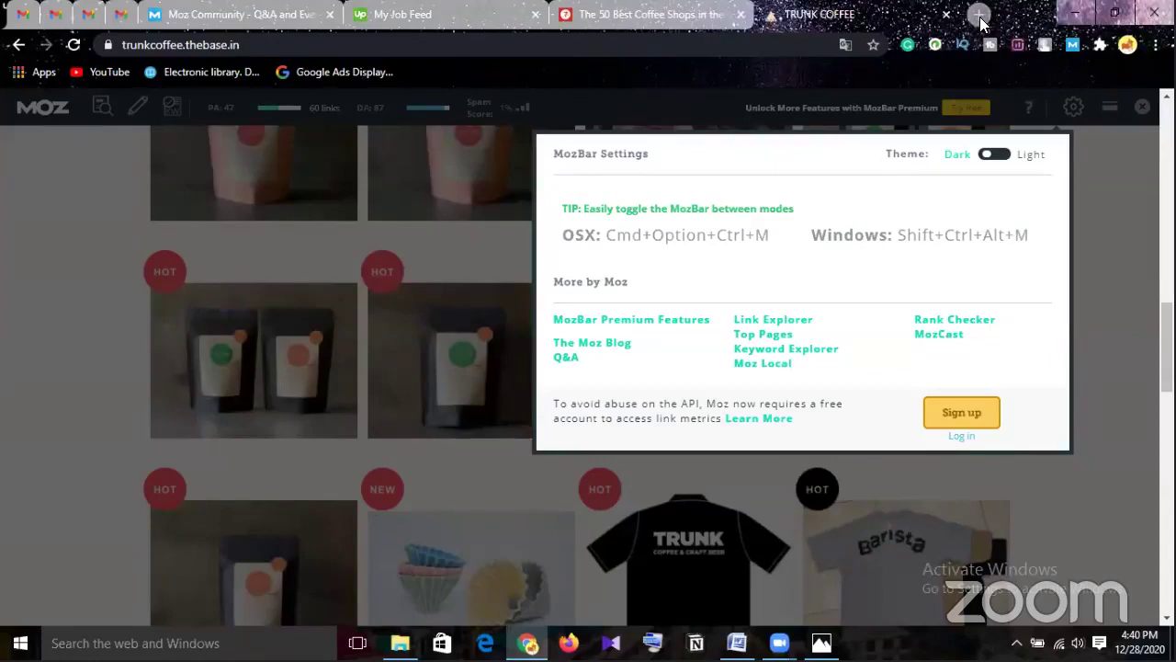
{"action": "left_click", "coordinate": [980, 18]}
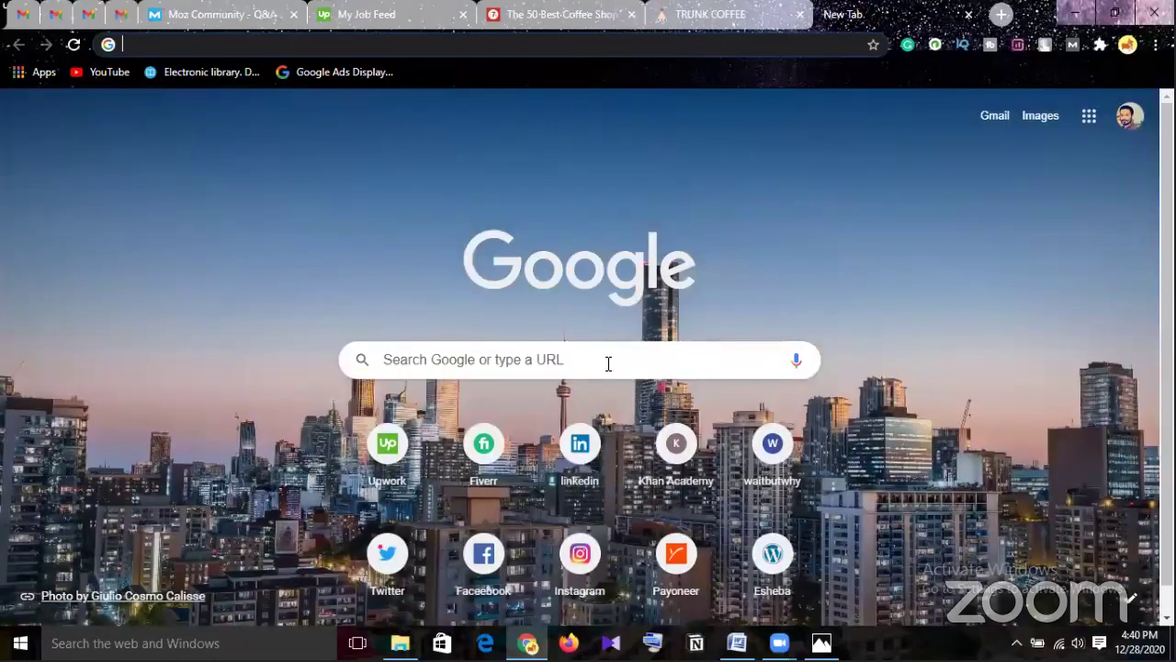
Search Google for 'wikipedia' and open wikipedia.org (PA 81, DA 93).
{"action": "left_click", "coordinate": [607, 365]}
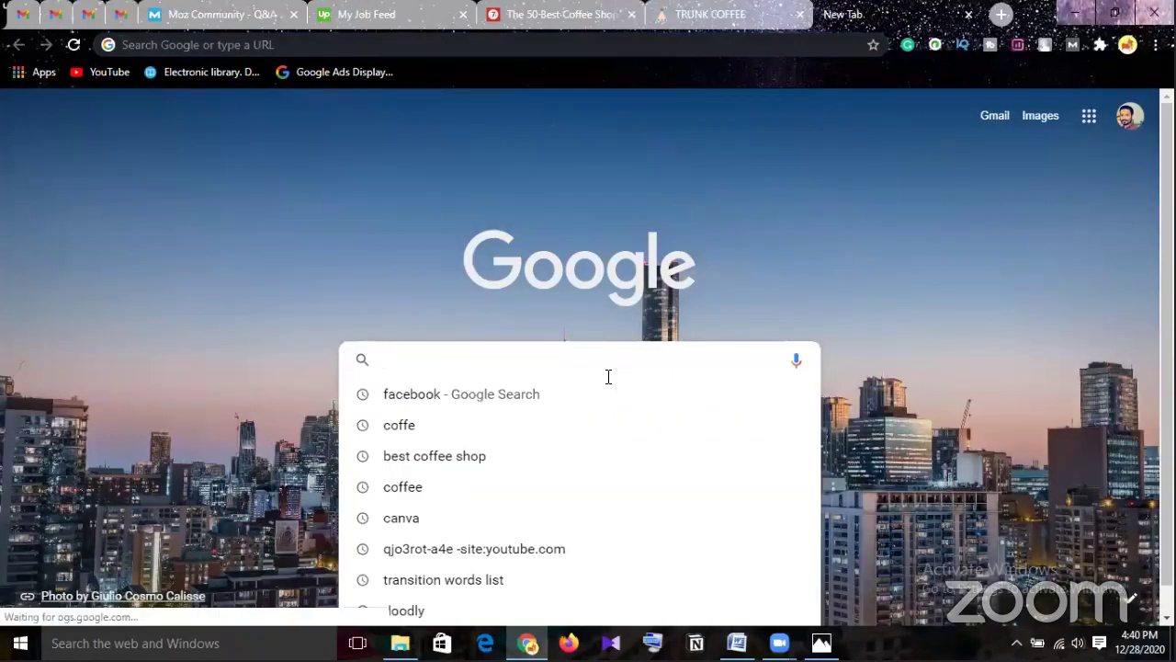
{"action": "type", "text": "wiki"}
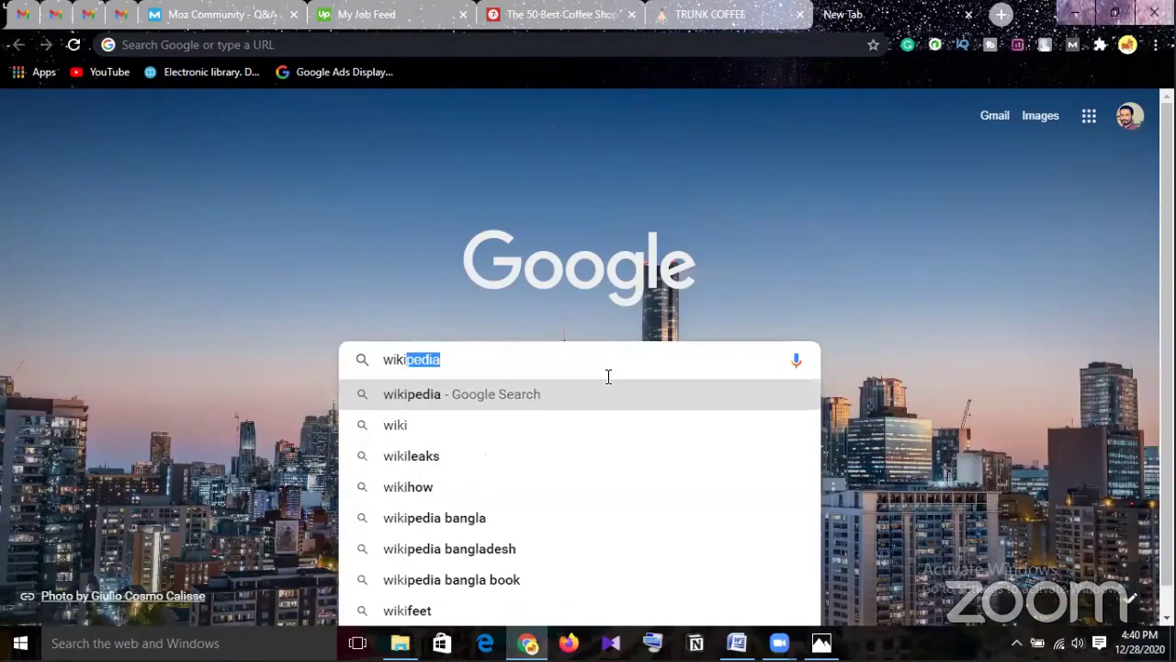
{"action": "left_click", "coordinate": [605, 411]}
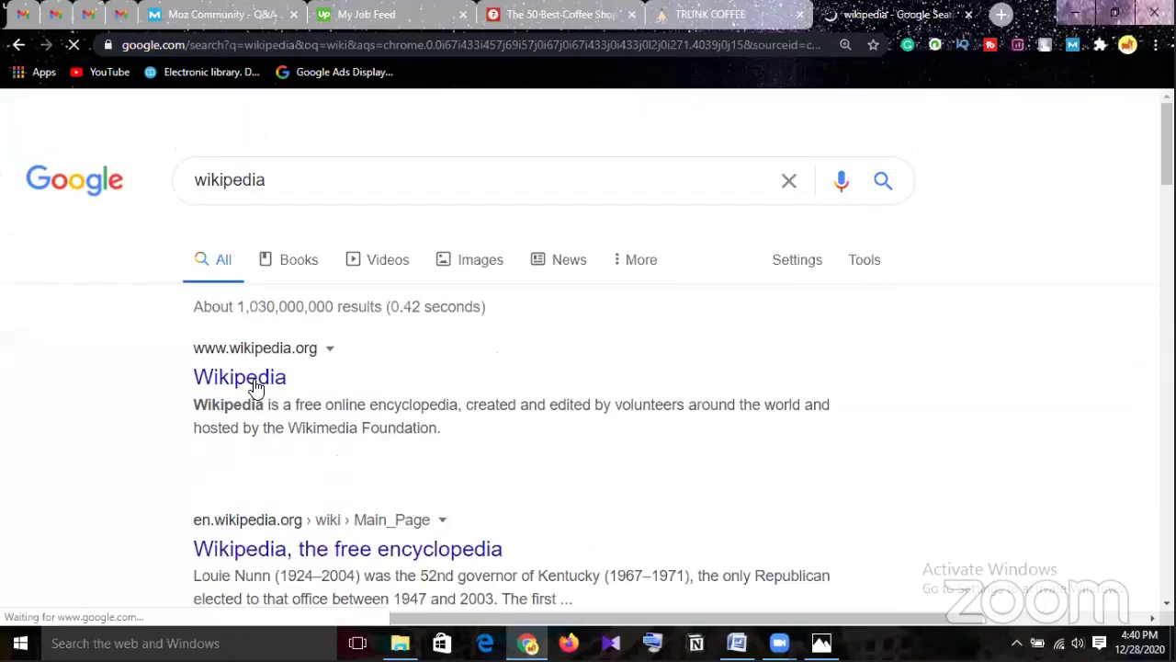
{"action": "left_click", "coordinate": [257, 385]}
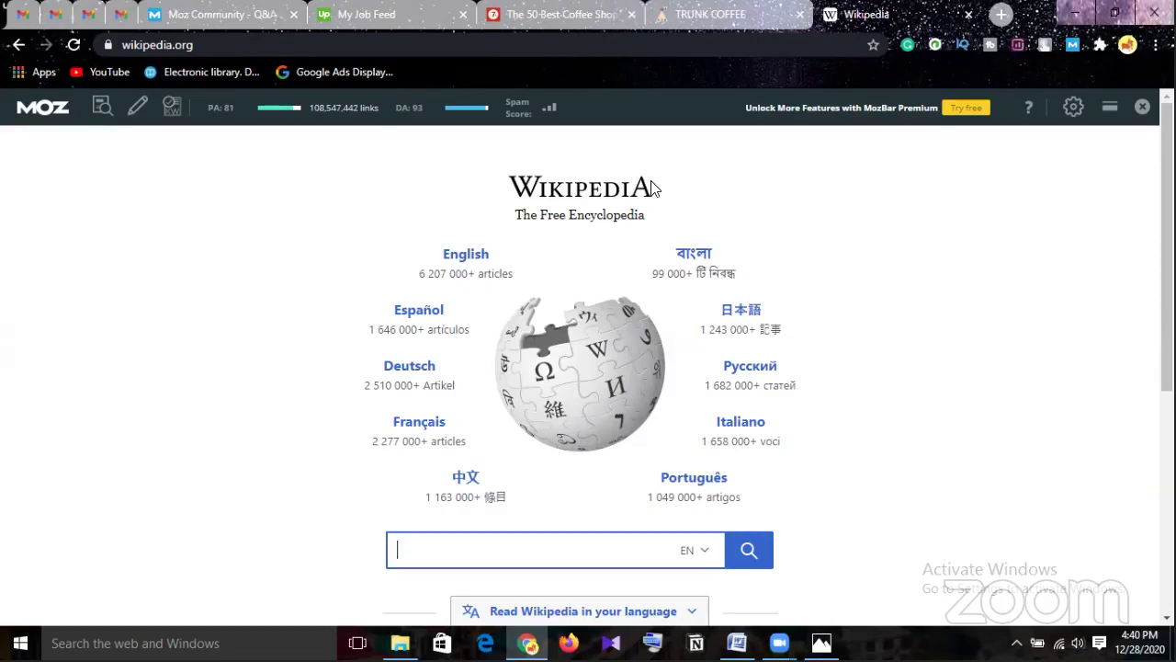
Go back to the search results and replace the query with 'facebook' from history.
{"action": "left_click", "coordinate": [19, 46]}
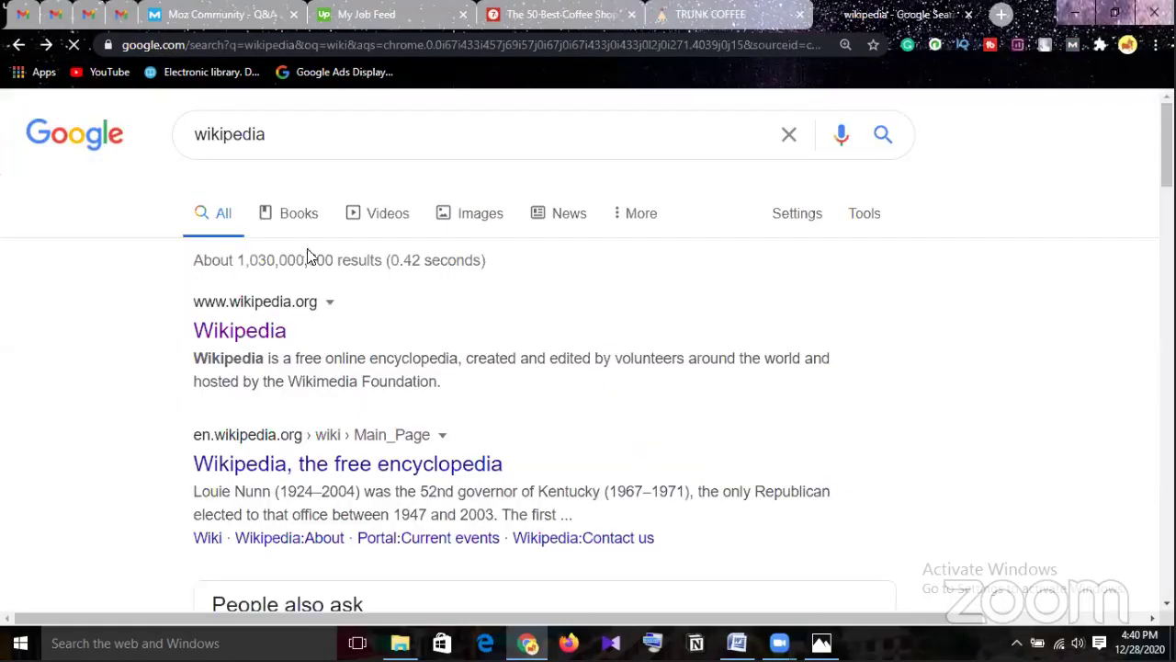
{"action": "left_click", "coordinate": [315, 187]}
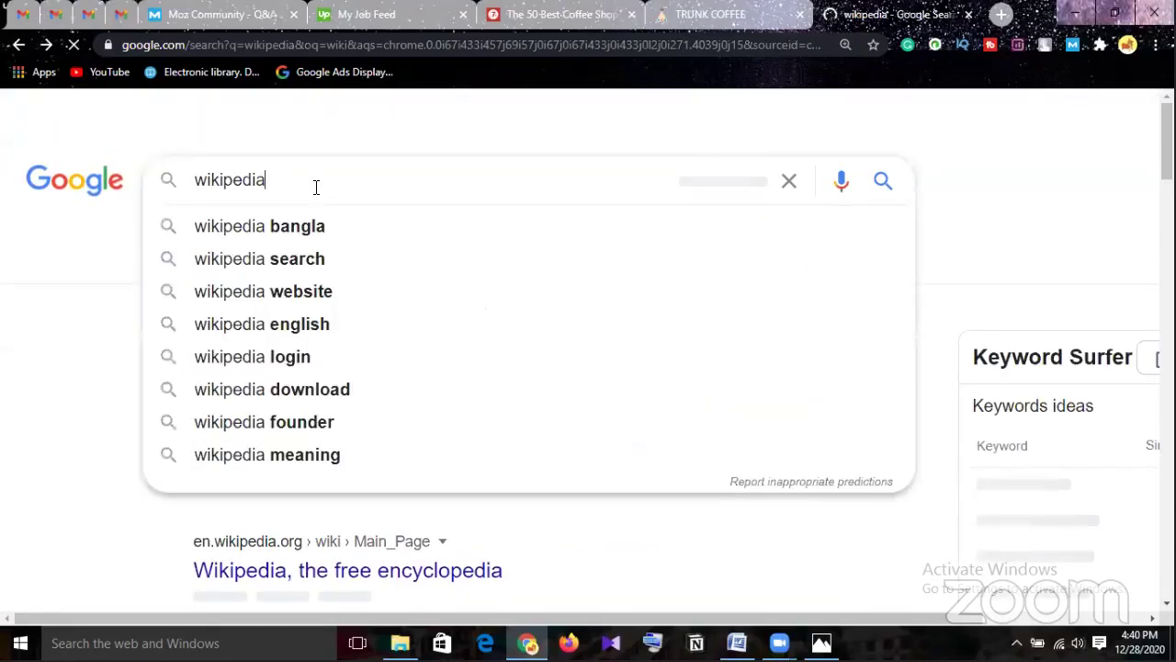
{"action": "key", "text": "BackSpace"}
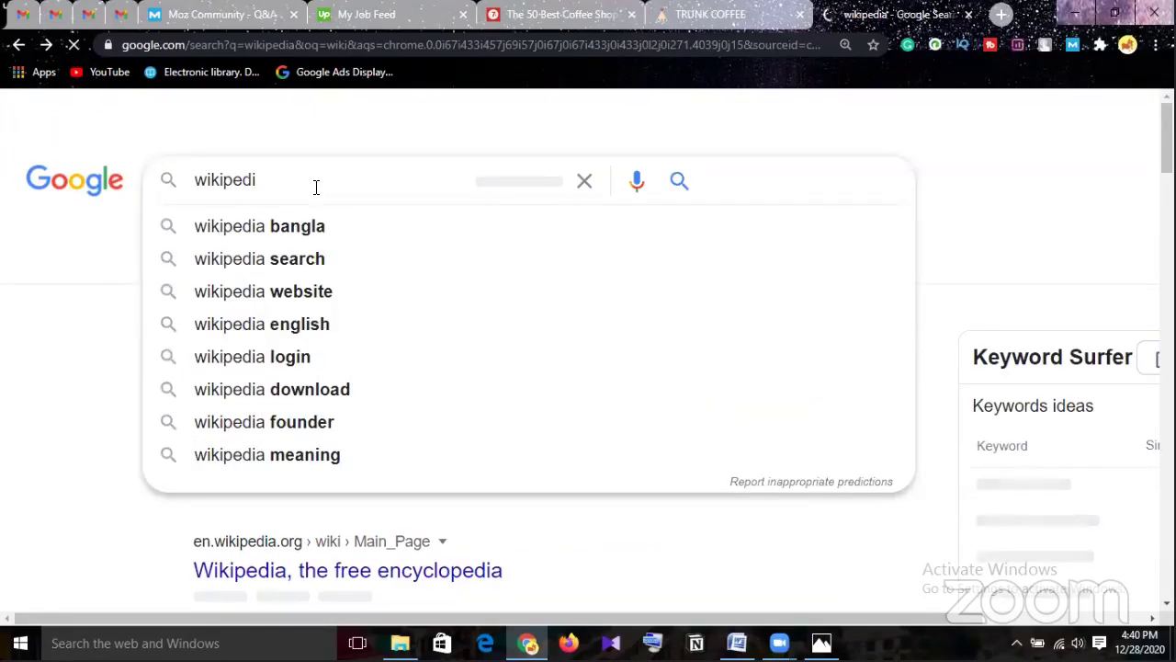
{"action": "key", "text": "BackSpace"}
{"action": "key", "text": "BackSpace"}
{"action": "key", "text": "BackSpace"}
{"action": "key", "text": "BackSpace"}
{"action": "key", "text": "BackSpace"}
{"action": "key", "text": "BackSpace"}
{"action": "key", "text": "BackSpace"}
{"action": "key", "text": "BackSpace"}
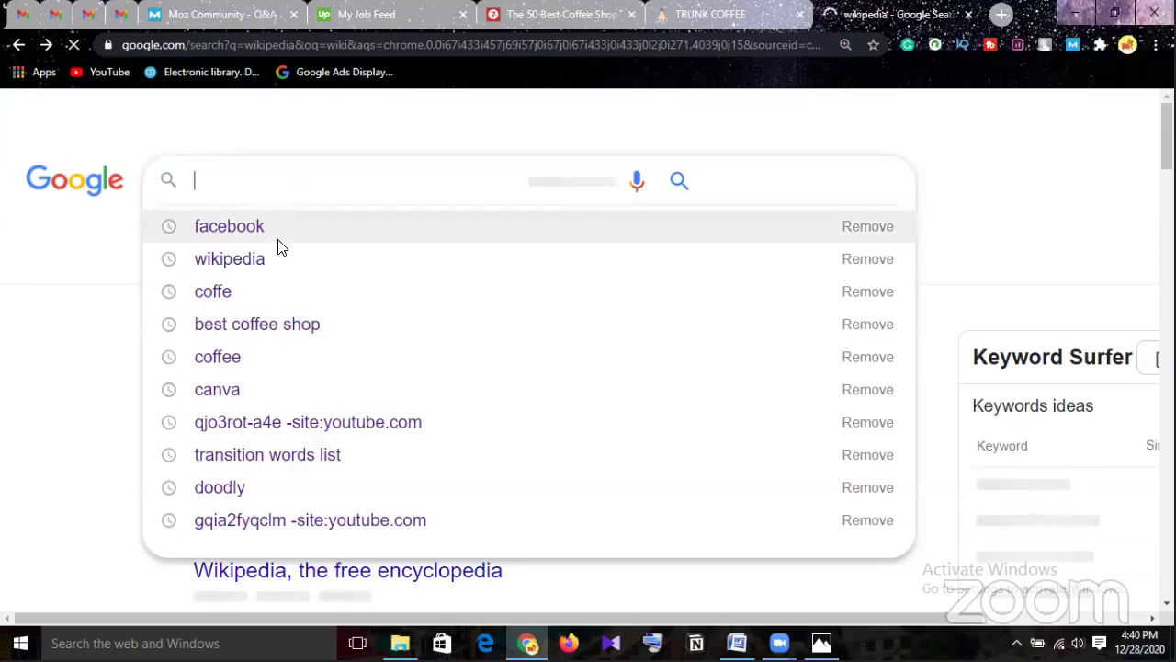
{"action": "left_click", "coordinate": [281, 232]}
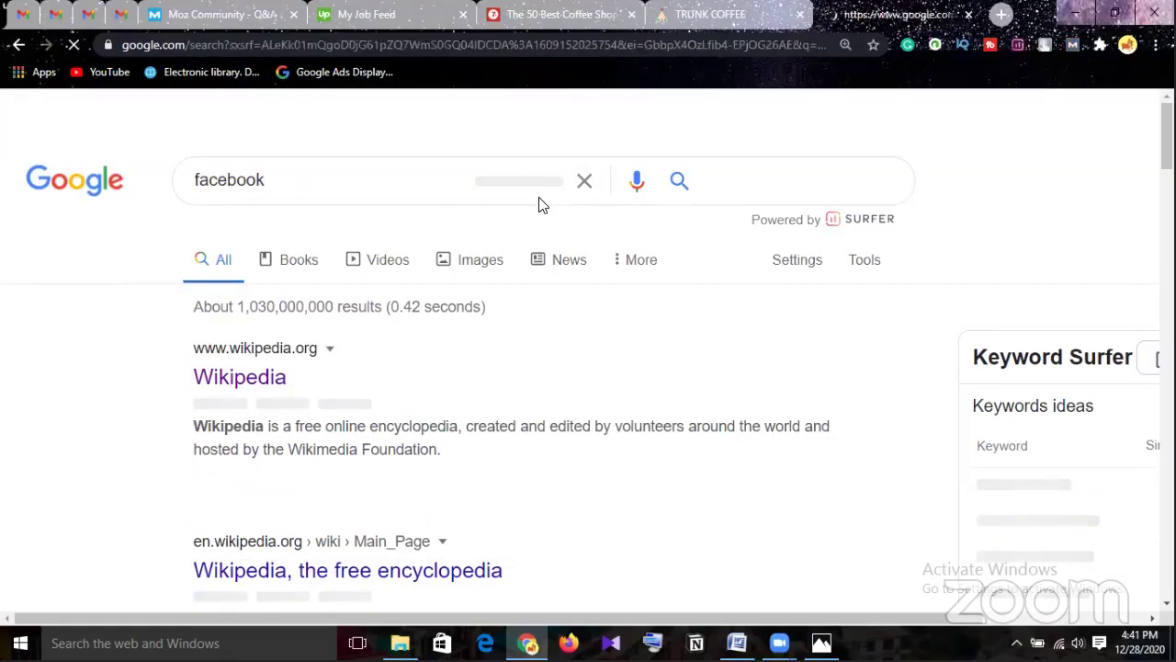
On the Facebook, Inc. Wikipedia article (PA 73, DA 98), highlight links by type in MozBar.
{"action": "scroll", "coordinate": [680, 270], "scroll_direction": "down", "scroll_amount": 1}
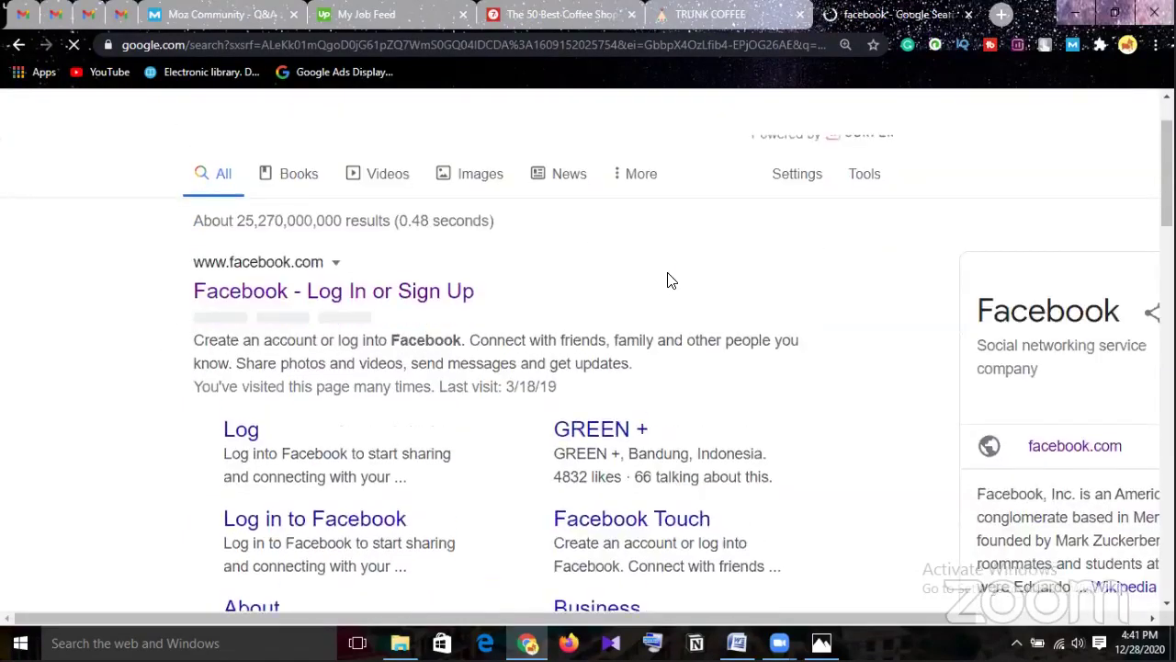
{"action": "scroll", "coordinate": [668, 275], "scroll_direction": "down", "scroll_amount": 8}
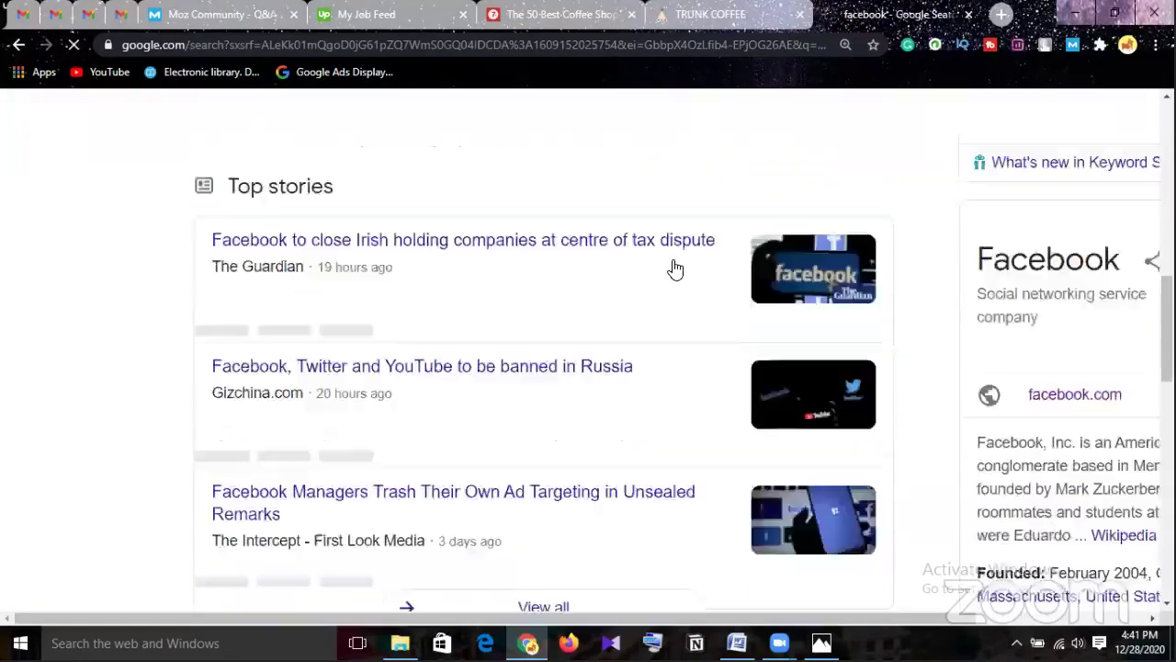
{"action": "scroll", "coordinate": [675, 267], "scroll_direction": "down", "scroll_amount": 2}
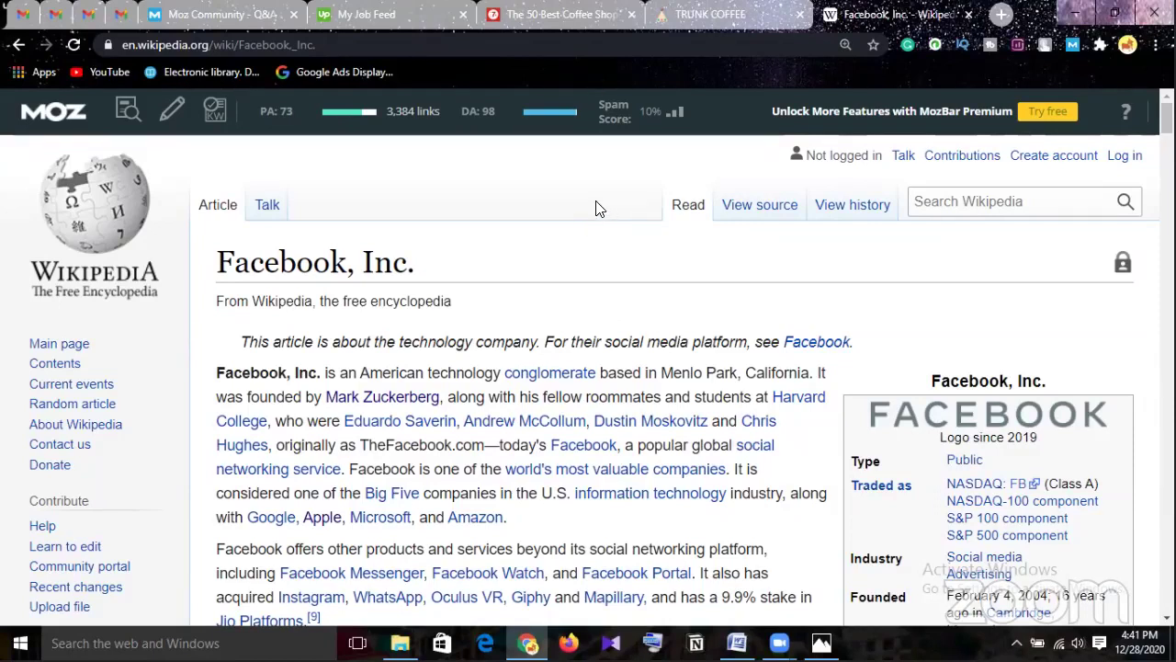
{"action": "left_click", "coordinate": [173, 110]}
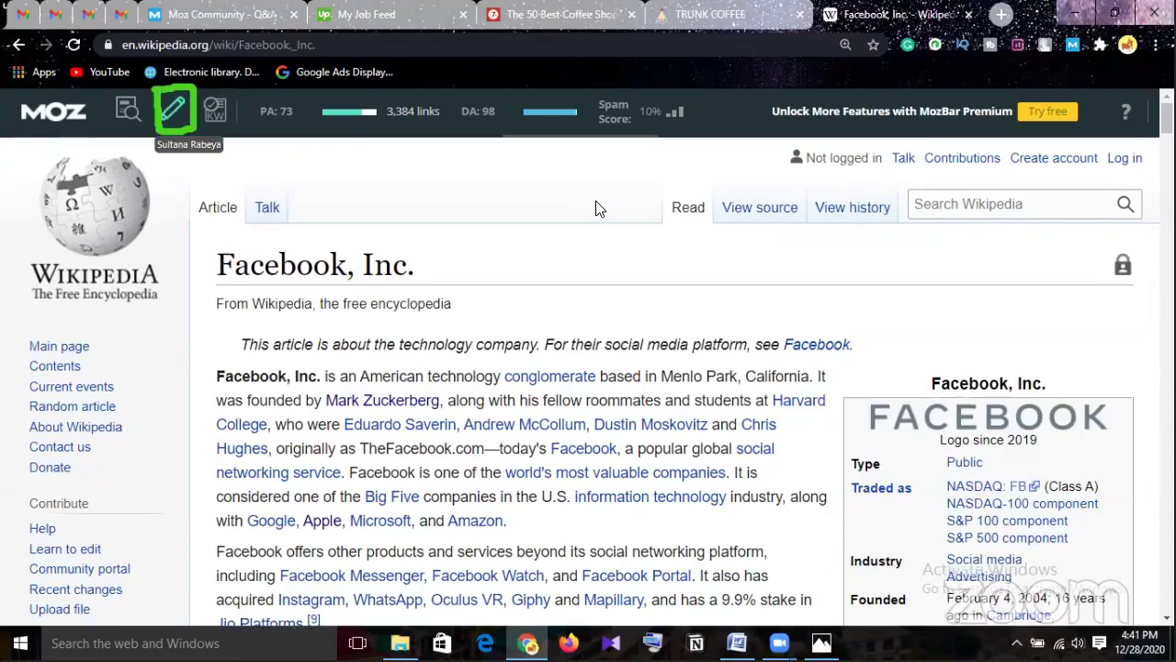
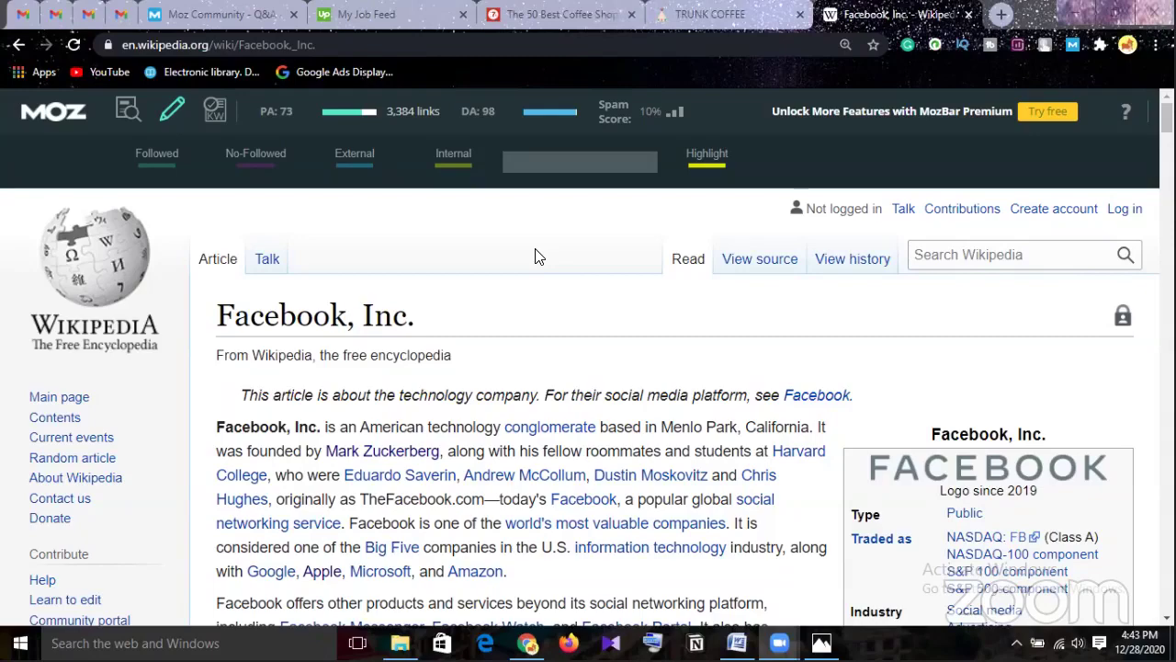
Turn on MozBar's Followed (cyan) and No-Followed (magenta) link highlighting on the Facebook article.
{"action": "scroll", "coordinate": [539, 257], "scroll_direction": "down", "scroll_amount": 2}
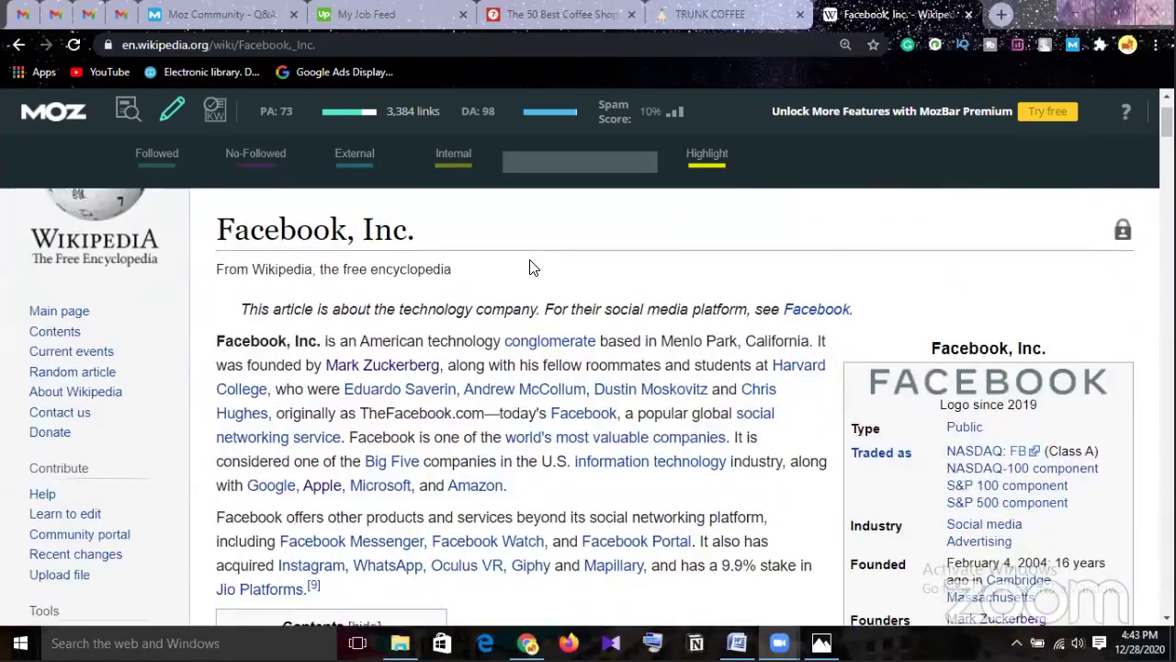
{"action": "scroll", "coordinate": [530, 259], "scroll_direction": "up", "scroll_amount": 1}
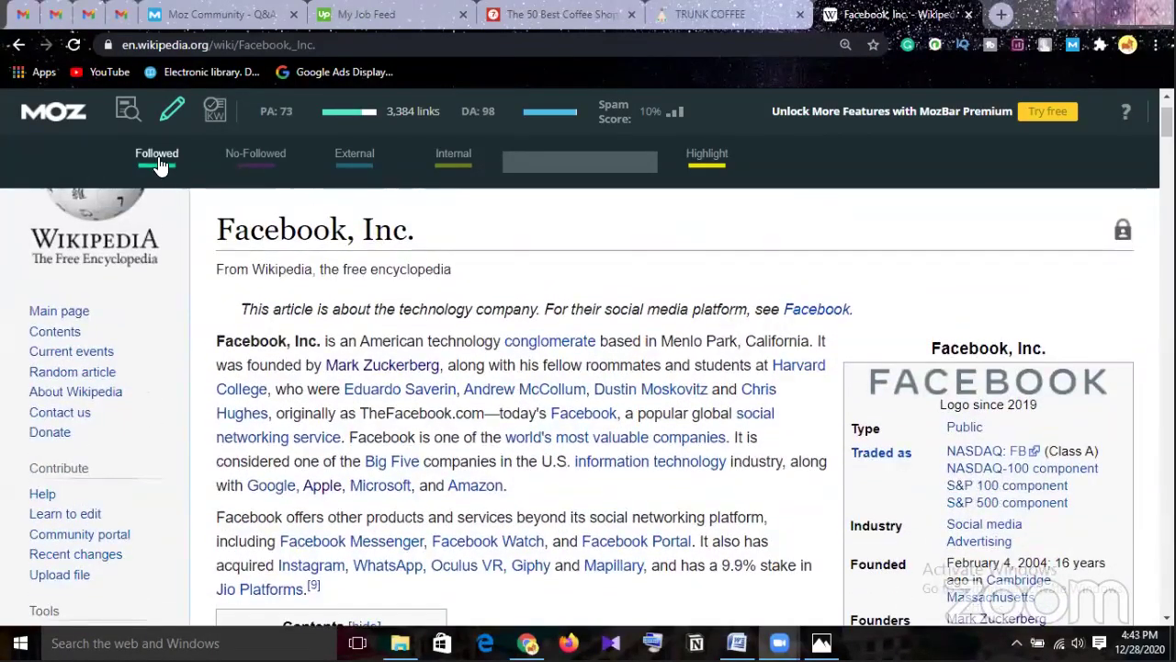
{"action": "left_click", "coordinate": [170, 177]}
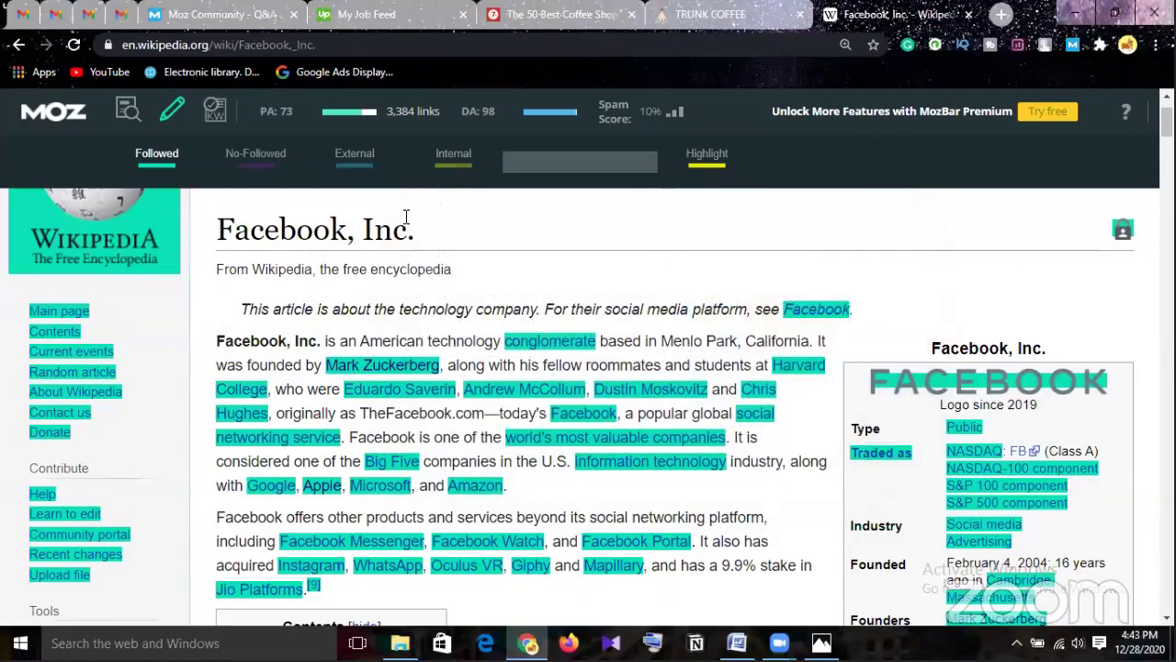
{"action": "left_click", "coordinate": [263, 170]}
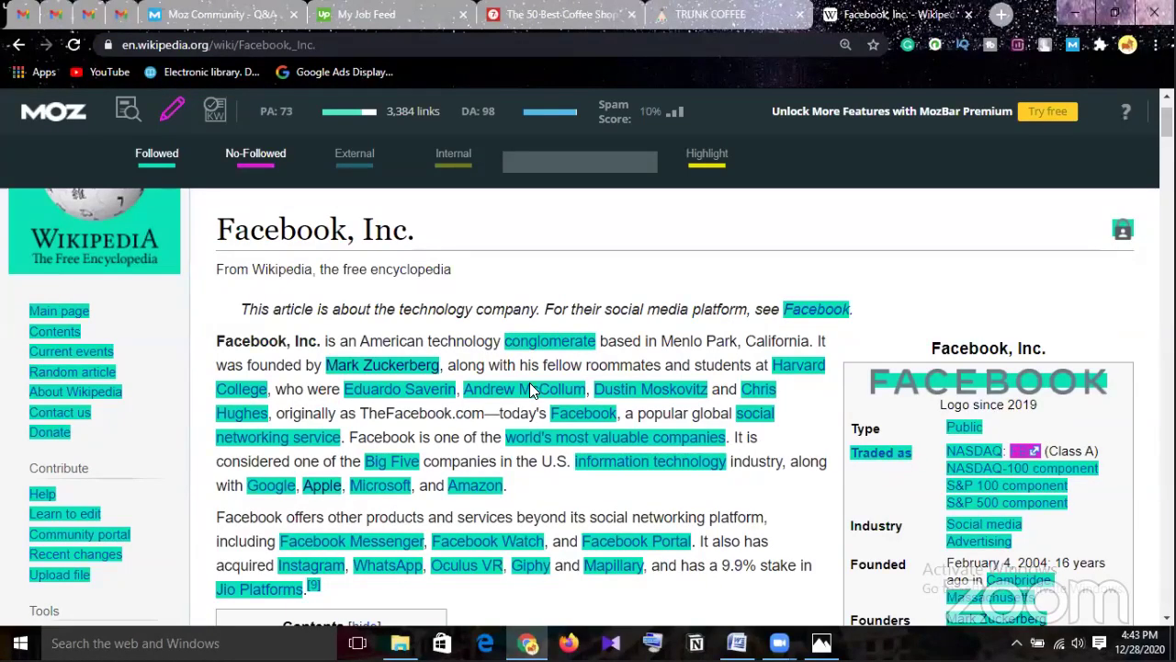
Scroll through the Facebook, Inc. article to inspect the cyan and magenta highlighted links.
{"action": "scroll", "coordinate": [621, 441], "scroll_direction": "down", "scroll_amount": 5}
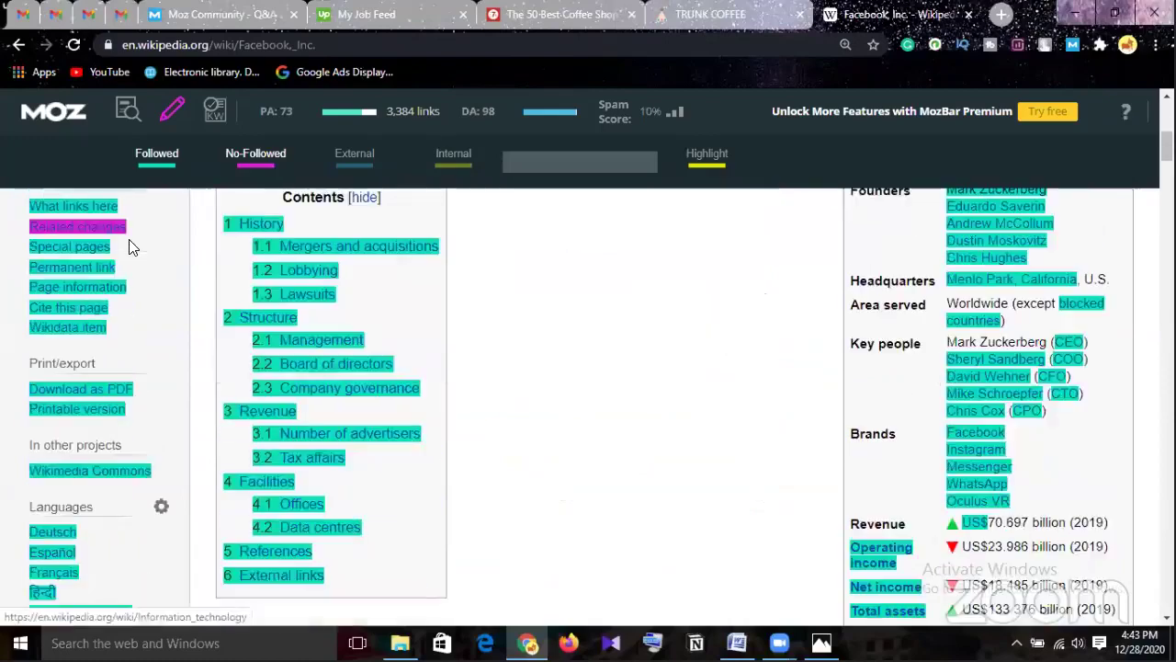
{"action": "scroll", "coordinate": [759, 476], "scroll_direction": "down", "scroll_amount": 3}
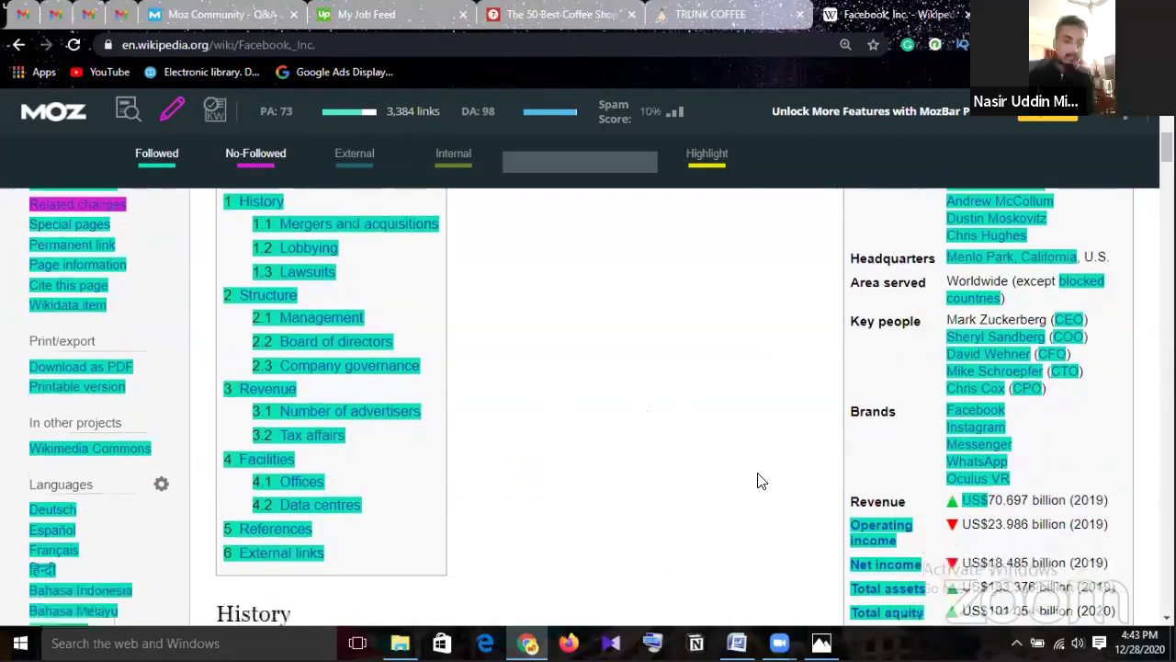
{"action": "scroll", "coordinate": [759, 476], "scroll_direction": "down", "scroll_amount": 2}
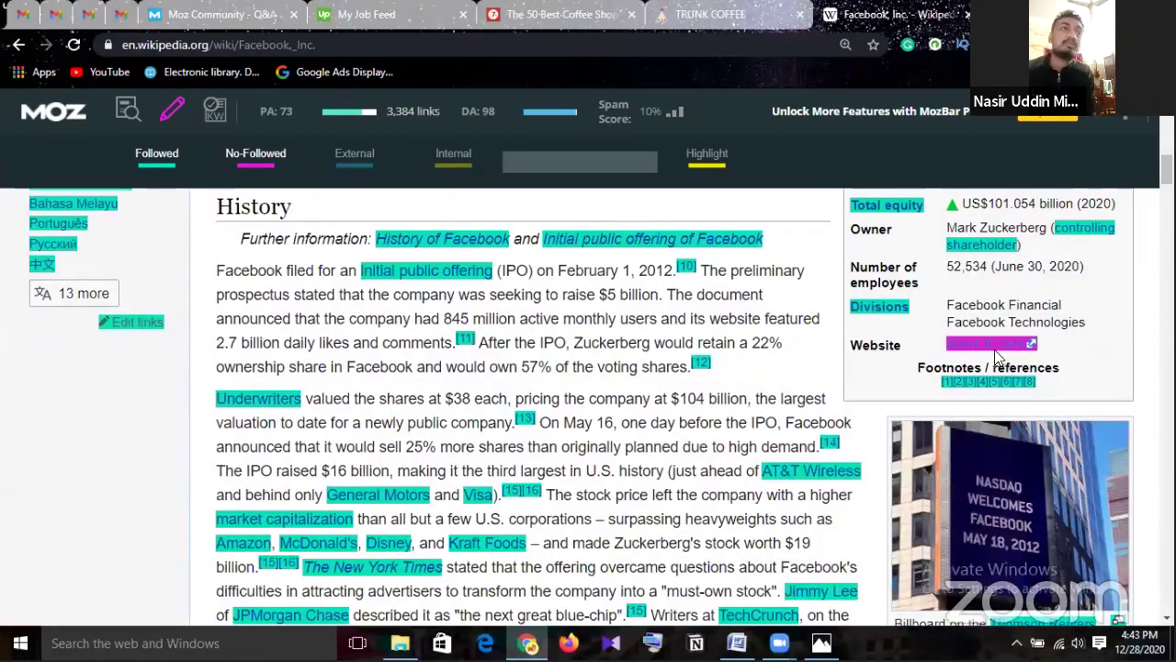
{"action": "scroll", "coordinate": [740, 423], "scroll_direction": "down", "scroll_amount": 3}
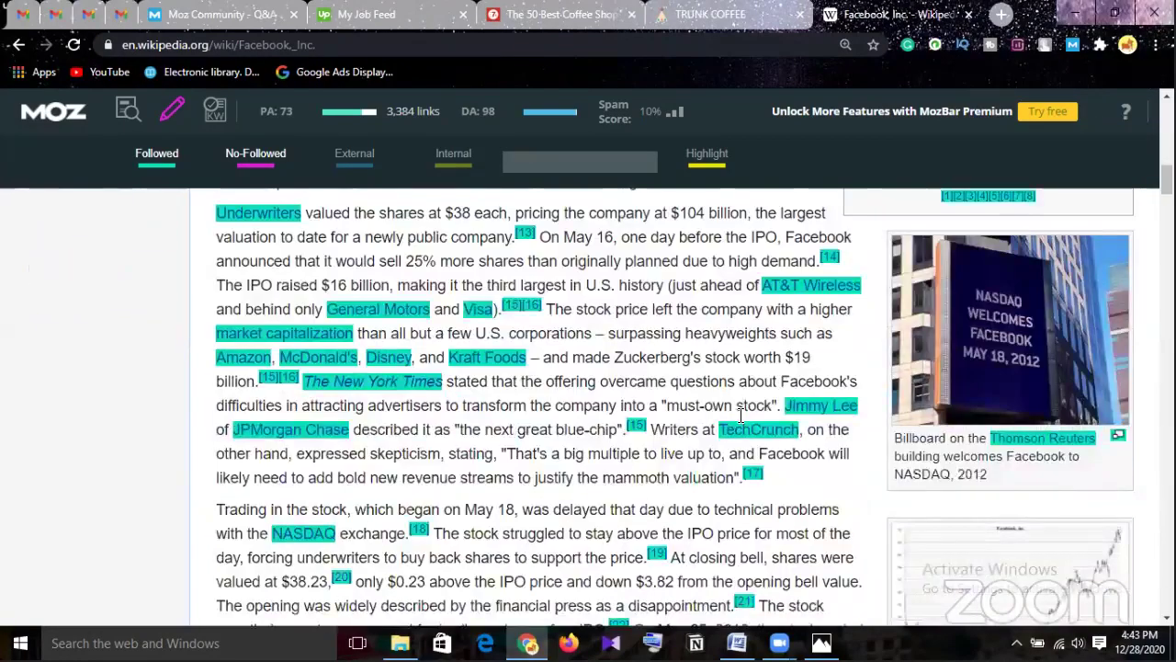
{"action": "scroll", "coordinate": [740, 423], "scroll_direction": "down", "scroll_amount": 8}
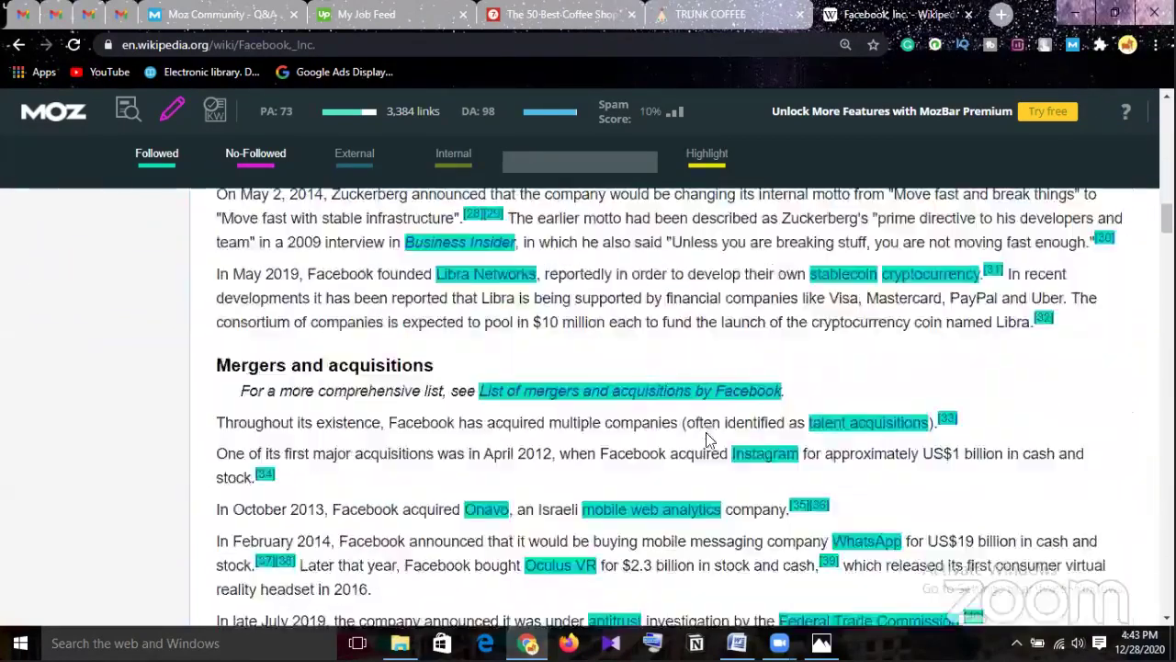
{"action": "scroll", "coordinate": [577, 419], "scroll_direction": "up", "scroll_amount": 8}
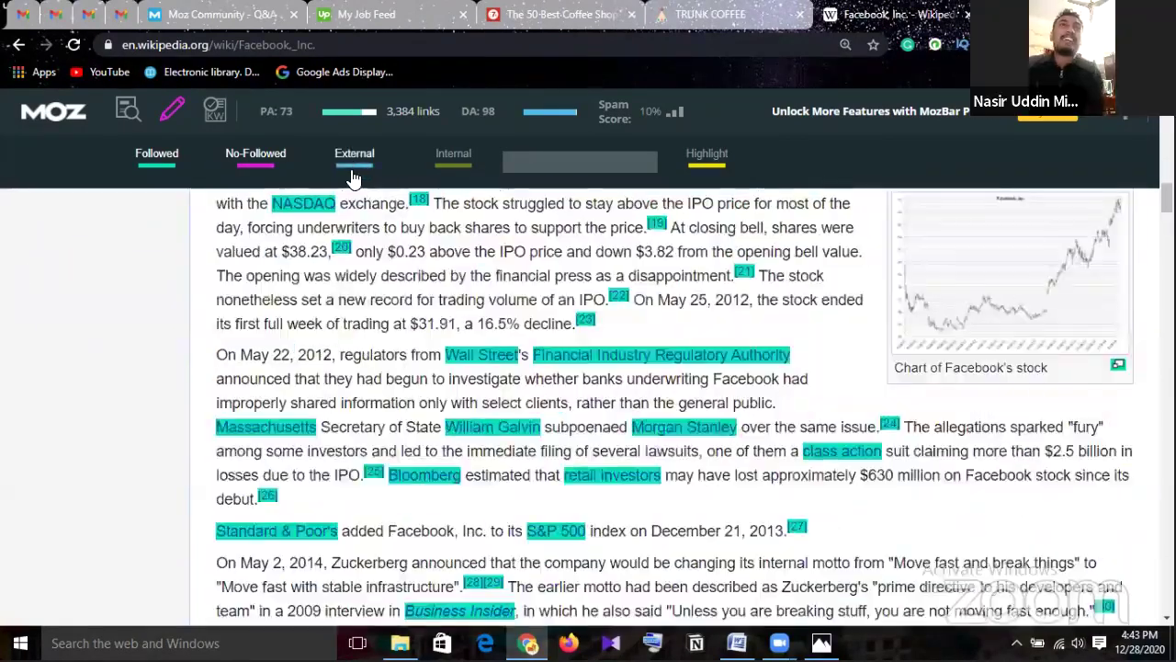
{"action": "scroll", "coordinate": [846, 427], "scroll_direction": "up", "scroll_amount": 2}
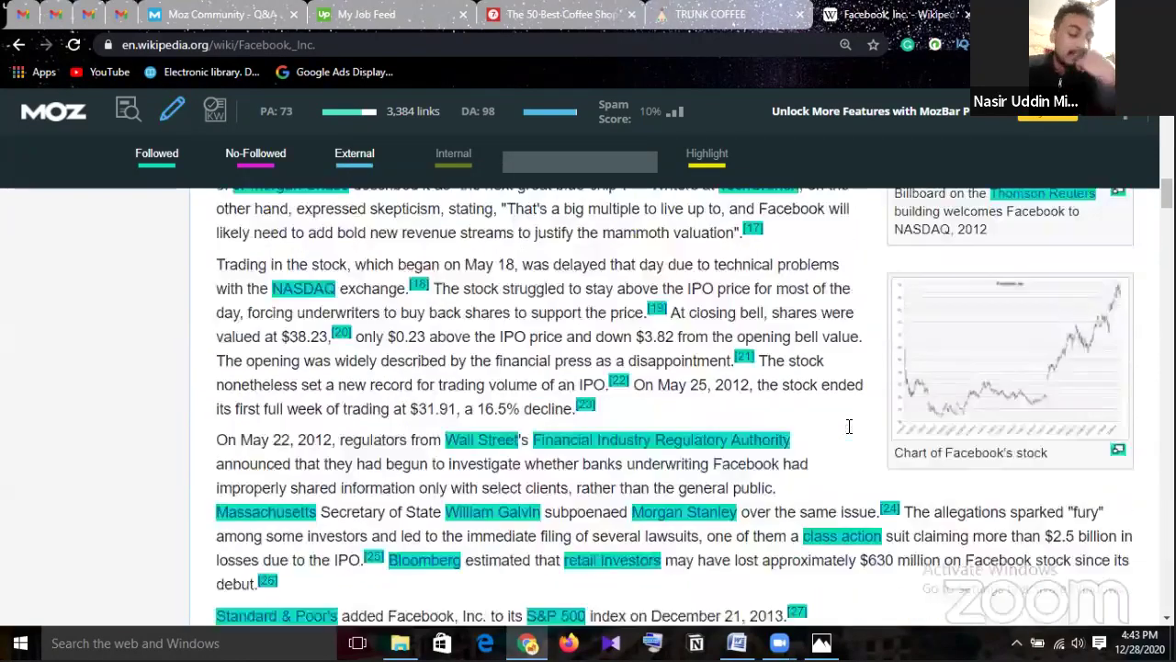
{"action": "scroll", "coordinate": [851, 431], "scroll_direction": "up", "scroll_amount": 1}
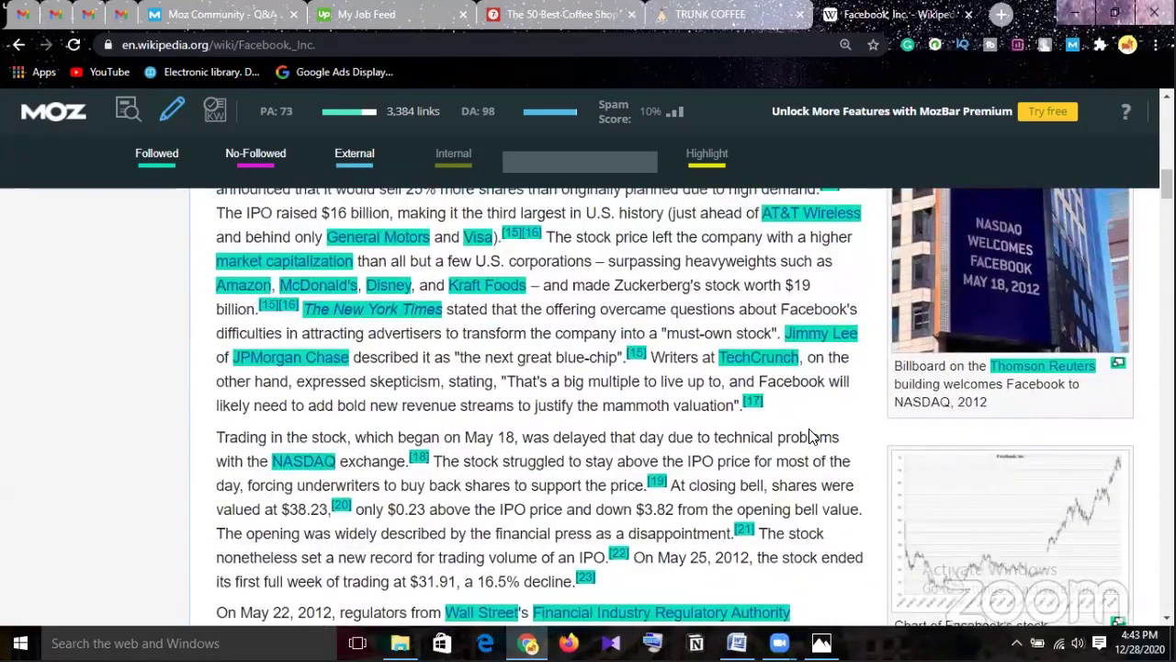
Switch off Followed, No-Followed and External highlighting and turn on Internal links in yellow.
{"action": "left_click", "coordinate": [165, 166]}
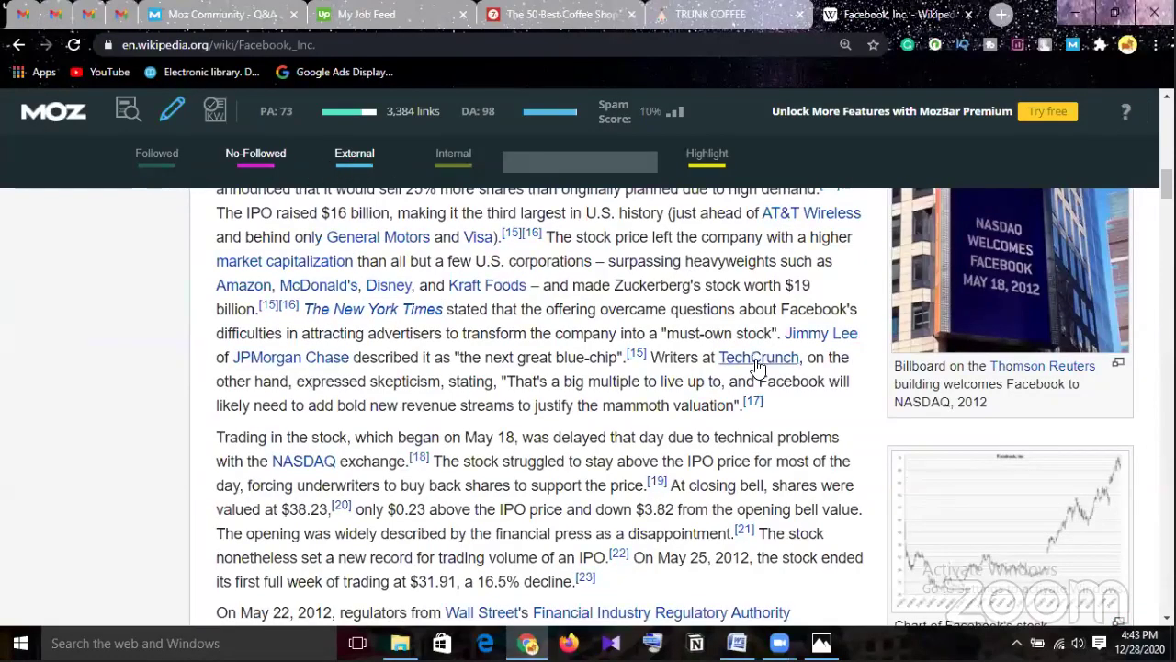
{"action": "scroll", "coordinate": [762, 380], "scroll_direction": "up", "scroll_amount": 5}
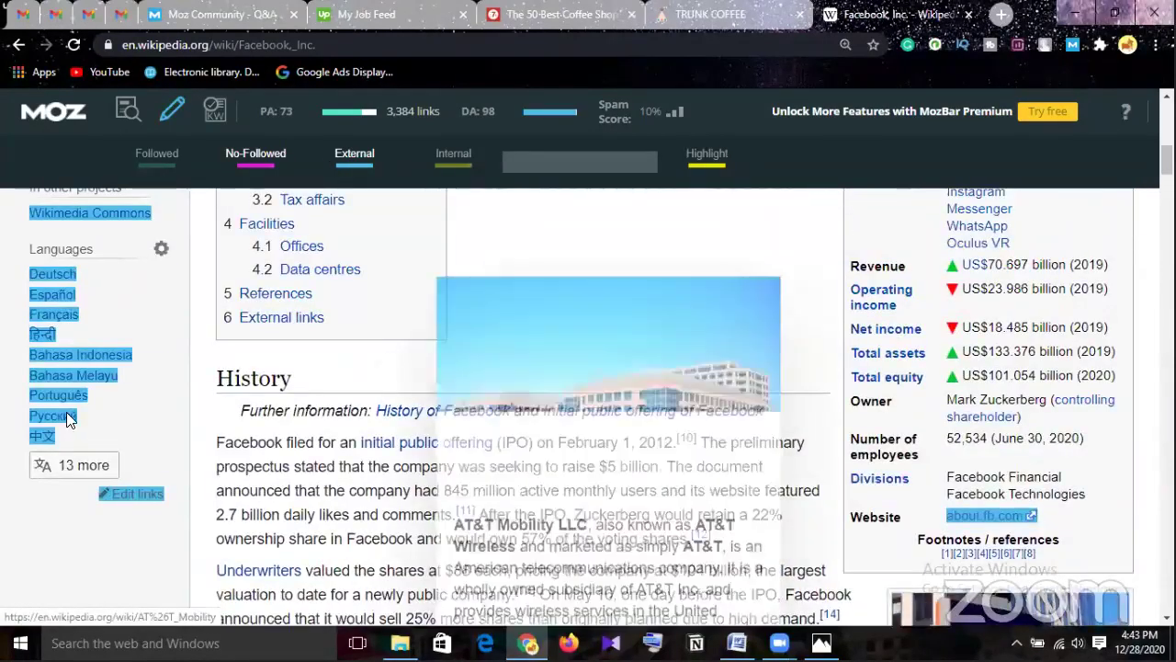
{"action": "scroll", "coordinate": [81, 307], "scroll_direction": "up", "scroll_amount": 1}
{"action": "scroll", "coordinate": [90, 299], "scroll_direction": "up", "scroll_amount": 2}
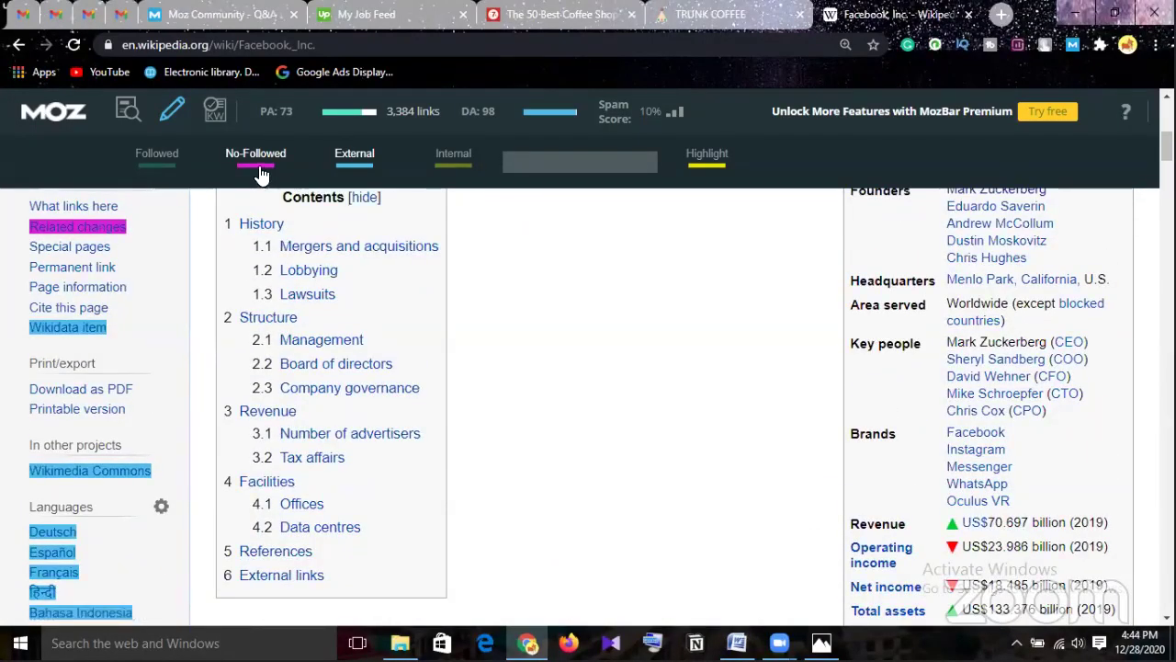
{"action": "left_click", "coordinate": [259, 163]}
{"action": "left_click", "coordinate": [366, 169]}
{"action": "left_click", "coordinate": [450, 169]}
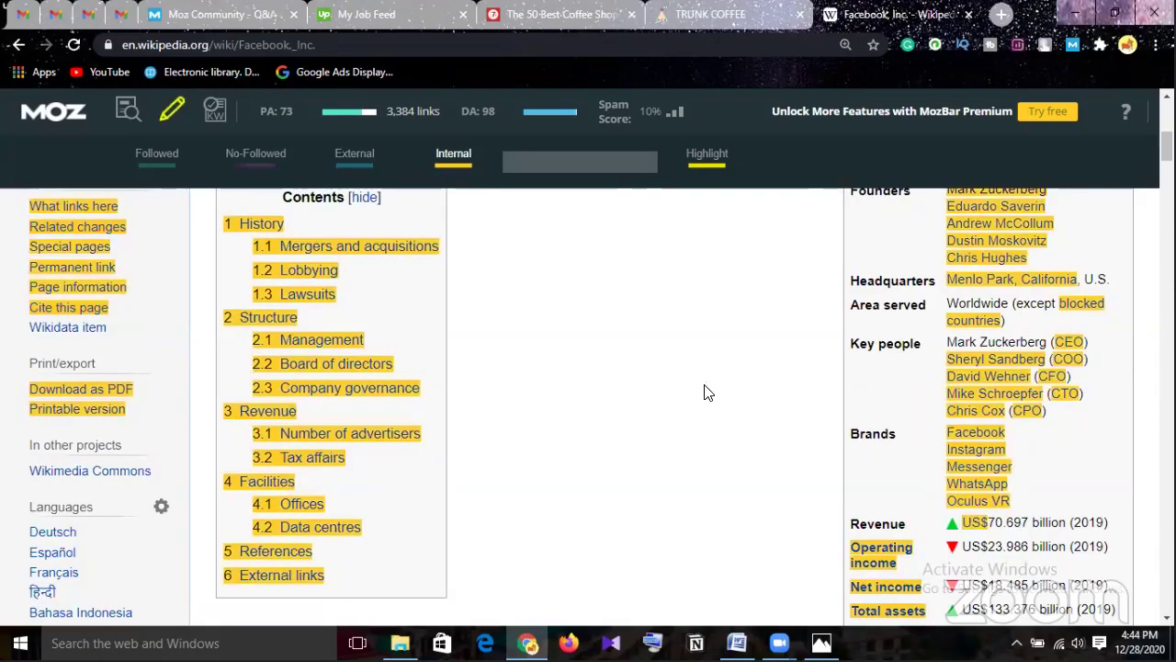
Scroll the article to inspect the yellow internal links, toggling Internal highlighting off and back on.
{"action": "scroll", "coordinate": [706, 397], "scroll_direction": "up", "scroll_amount": 3}
{"action": "scroll", "coordinate": [714, 410], "scroll_direction": "up", "scroll_amount": 3}
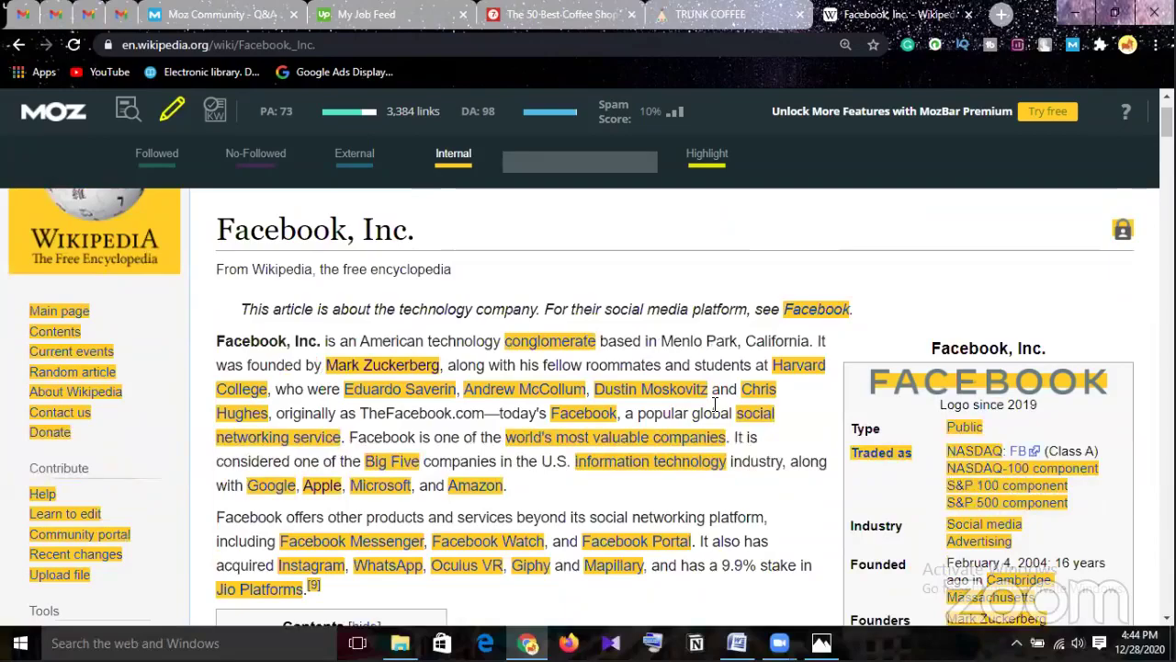
{"action": "scroll", "coordinate": [715, 407], "scroll_direction": "down", "scroll_amount": 7}
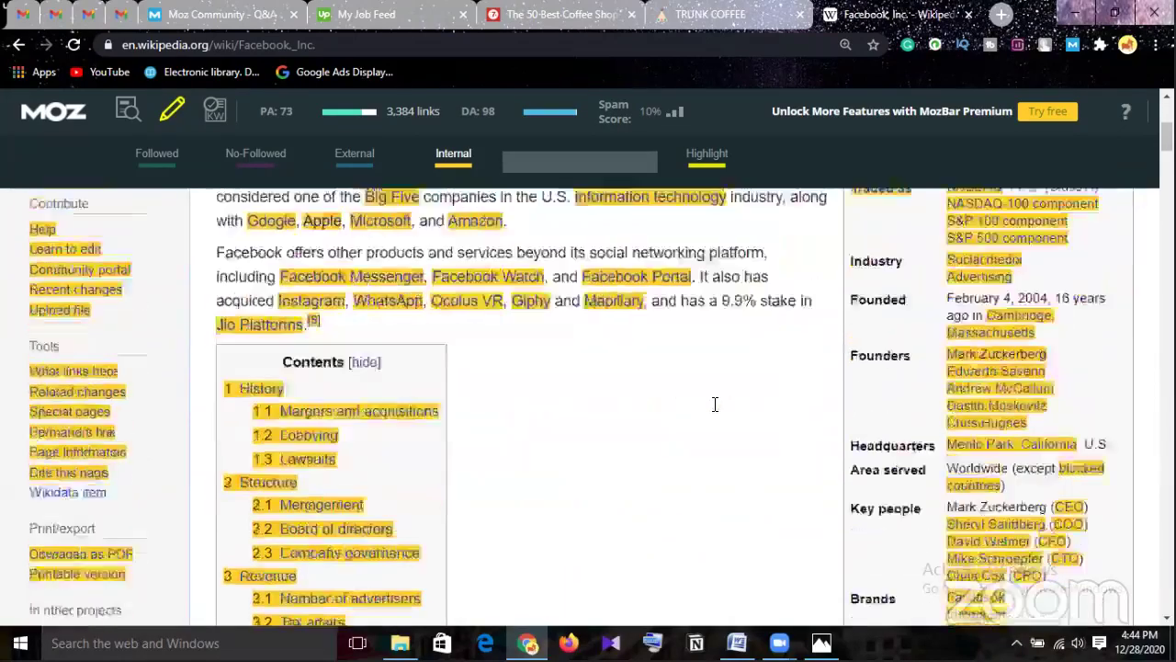
{"action": "scroll", "coordinate": [715, 415], "scroll_direction": "down", "scroll_amount": 5}
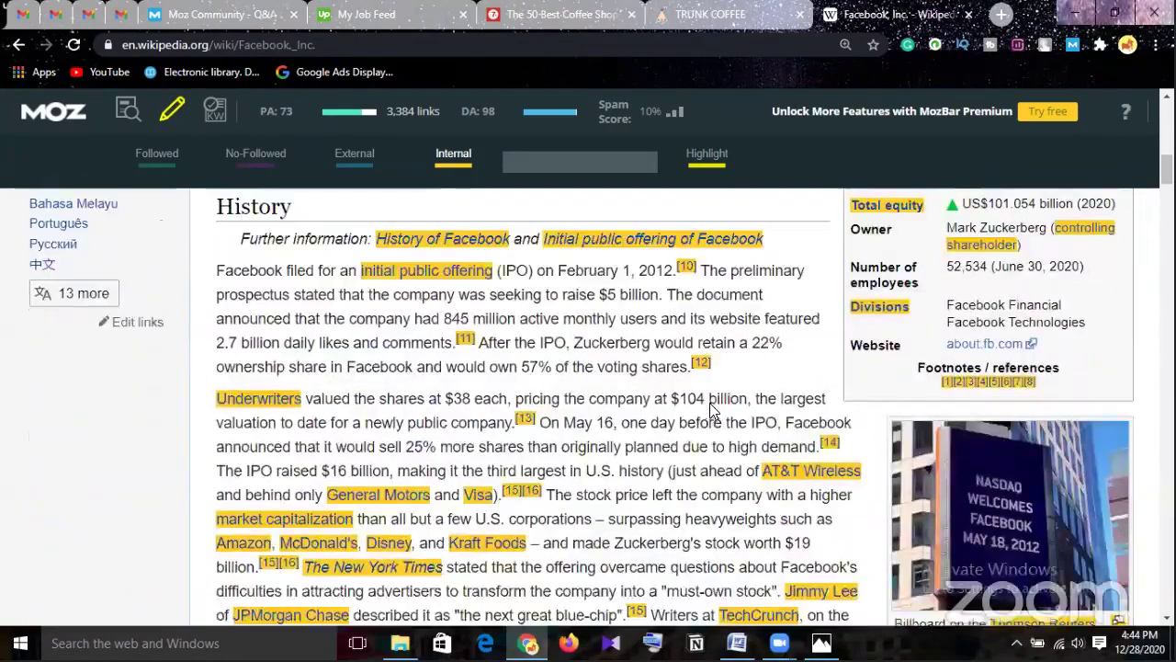
{"action": "scroll", "coordinate": [714, 367], "scroll_direction": "down", "scroll_amount": 1}
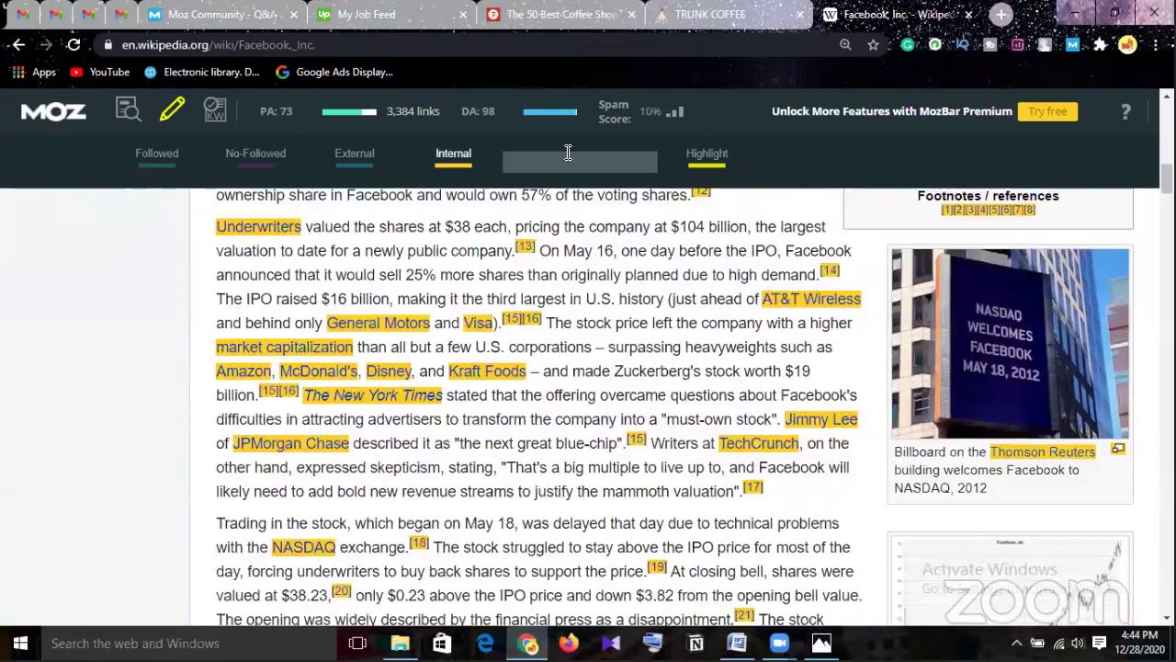
{"action": "left_click", "coordinate": [704, 160]}
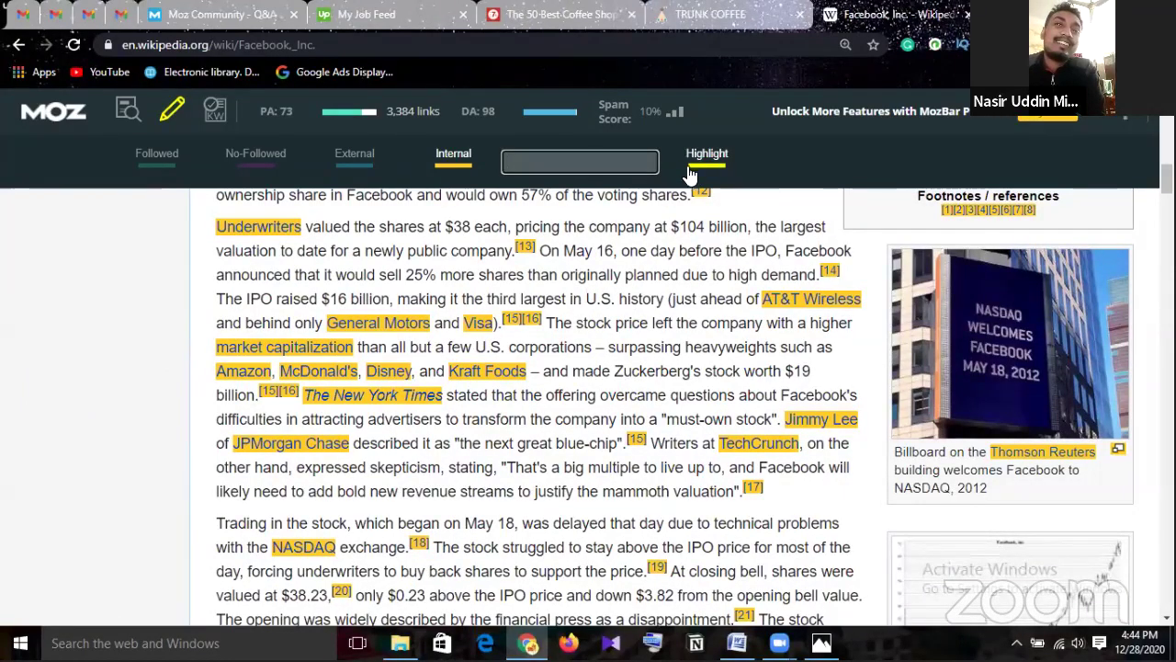
{"action": "left_click", "coordinate": [450, 163]}
{"action": "left_click", "coordinate": [452, 162]}
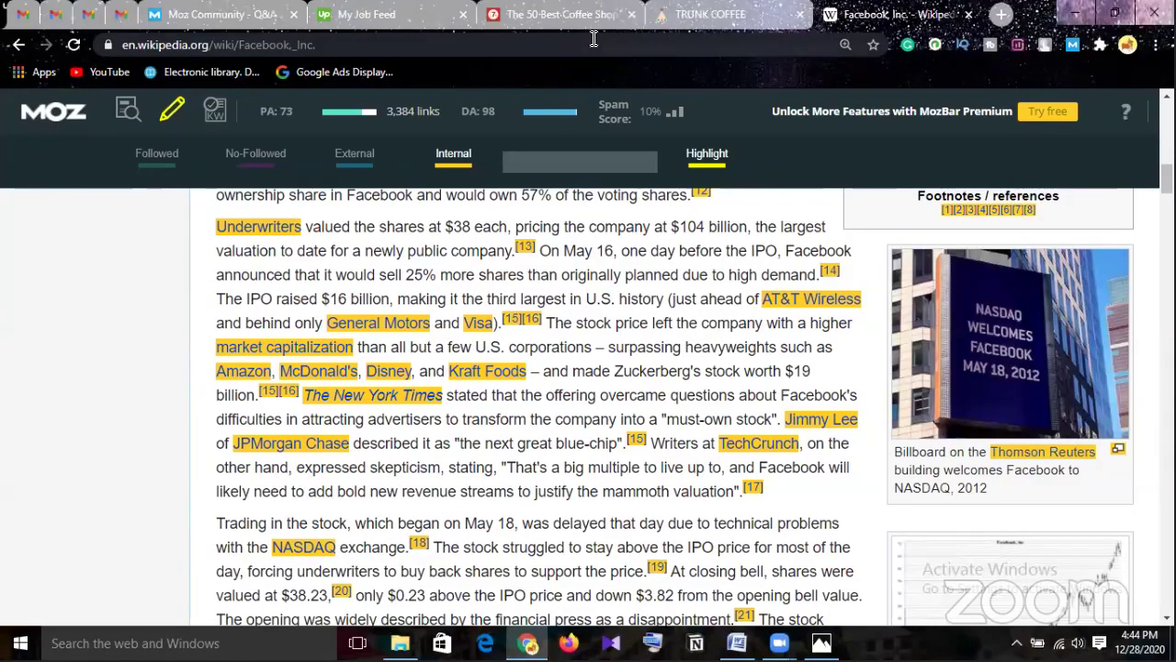
Switch to the 50 Best Coffee Shops tab and close the Wikipedia and Moz Community tabs.
{"action": "left_click", "coordinate": [560, 16]}
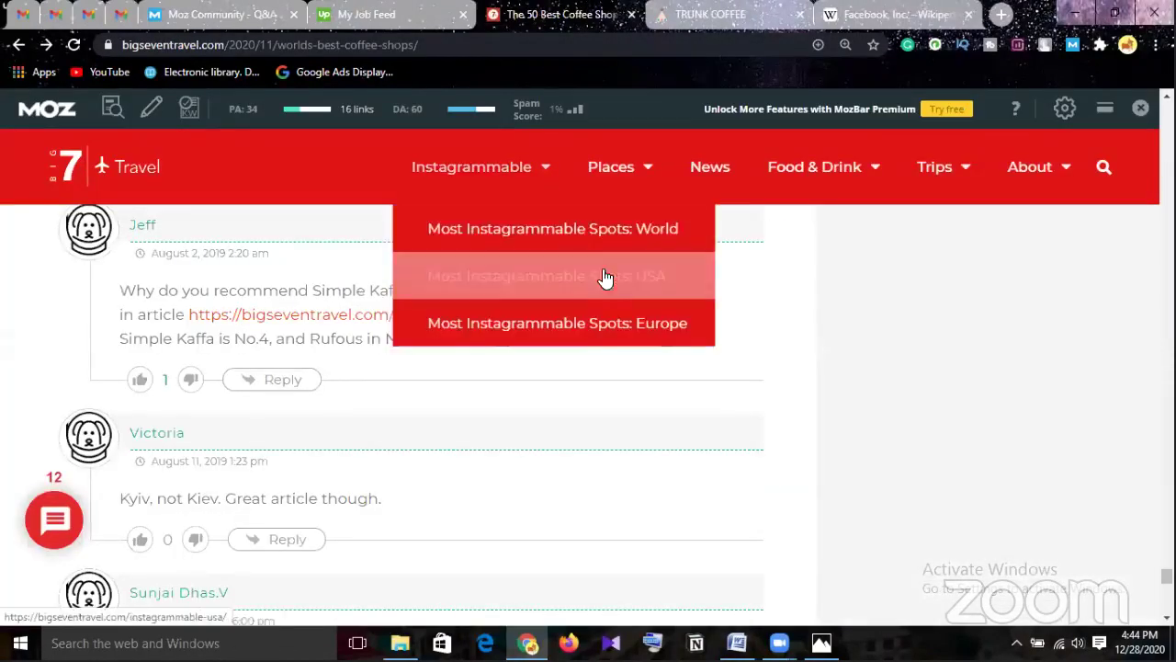
{"action": "left_click", "coordinate": [968, 15]}
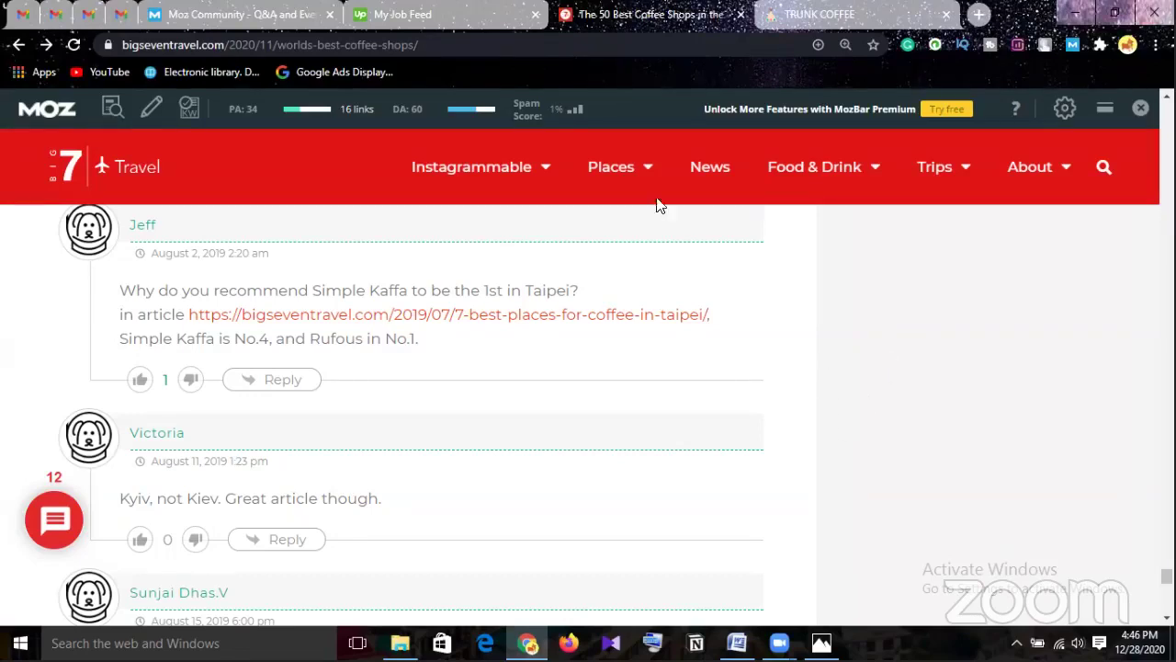
{"action": "left_click", "coordinate": [330, 16]}
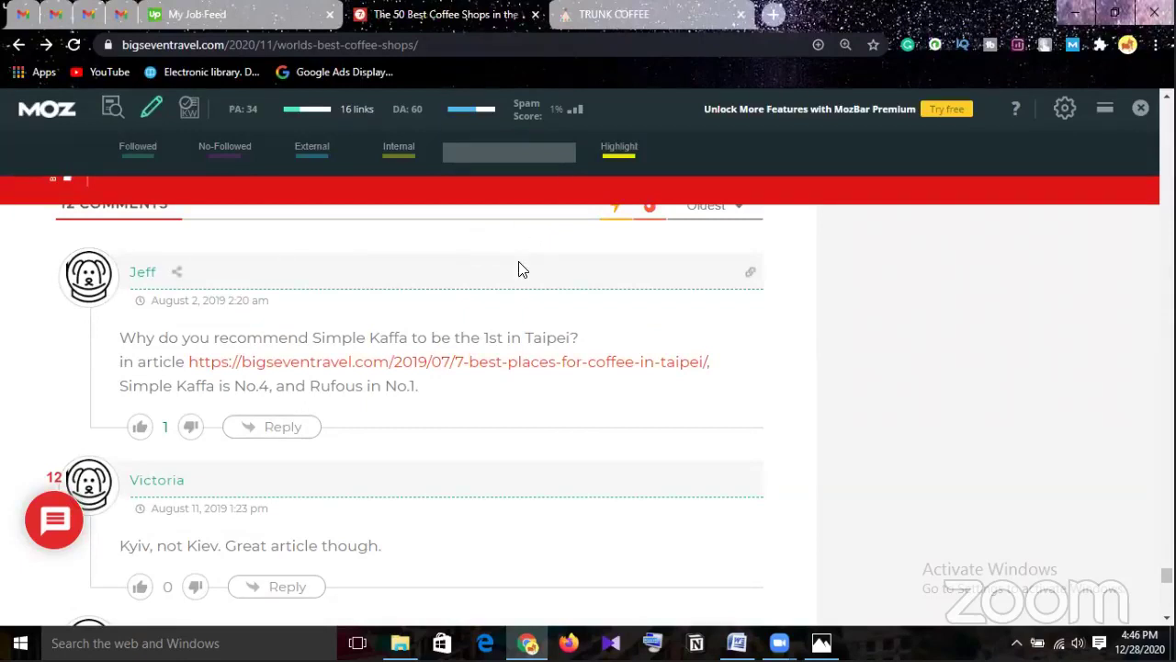
Turn on No-Followed highlighting and scroll the coffee shops comments to find magenta nofollow links.
{"action": "left_click", "coordinate": [237, 154]}
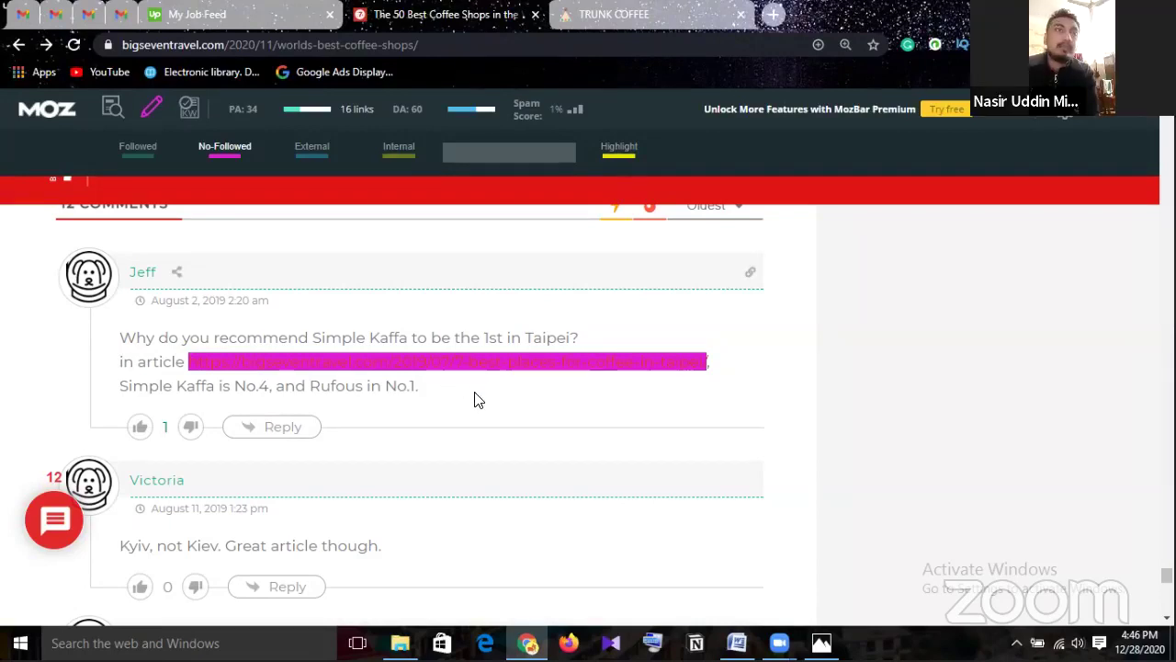
{"action": "scroll", "coordinate": [476, 398], "scroll_direction": "down", "scroll_amount": 4}
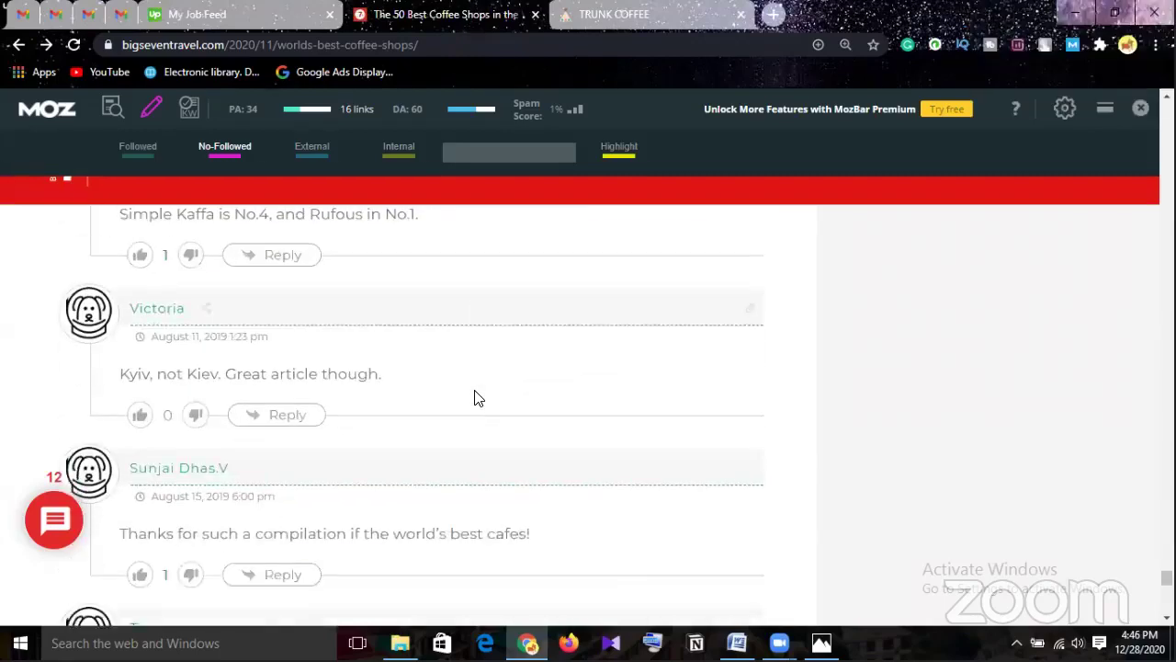
{"action": "scroll", "coordinate": [476, 398], "scroll_direction": "down", "scroll_amount": 3}
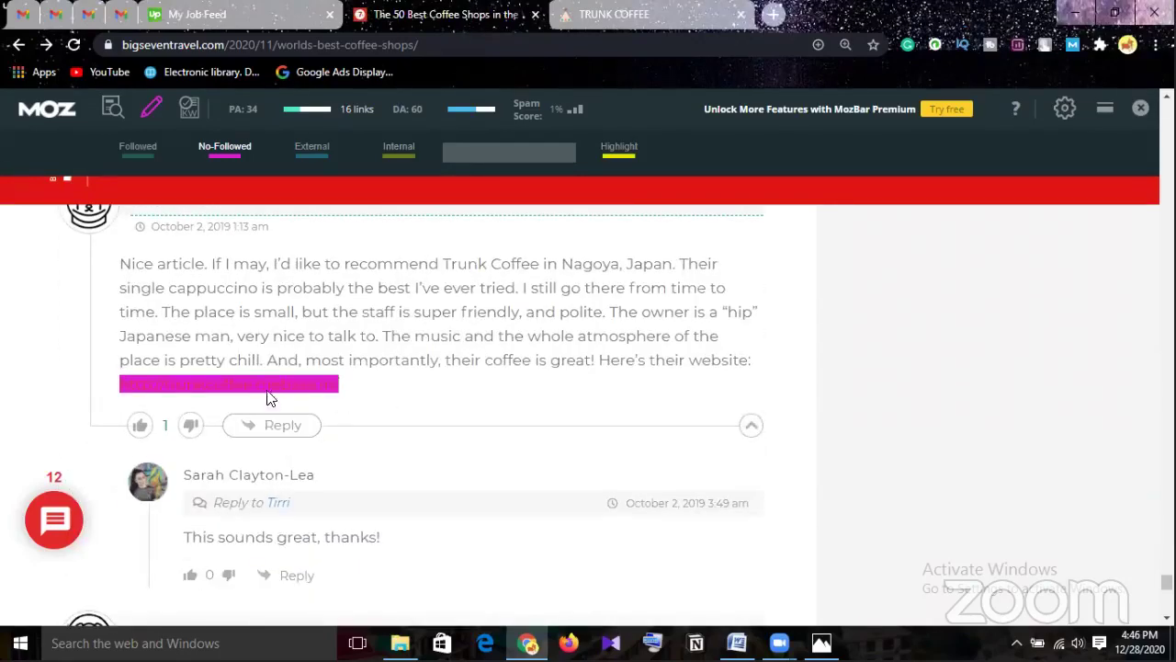
{"action": "scroll", "coordinate": [297, 414], "scroll_direction": "down", "scroll_amount": 5}
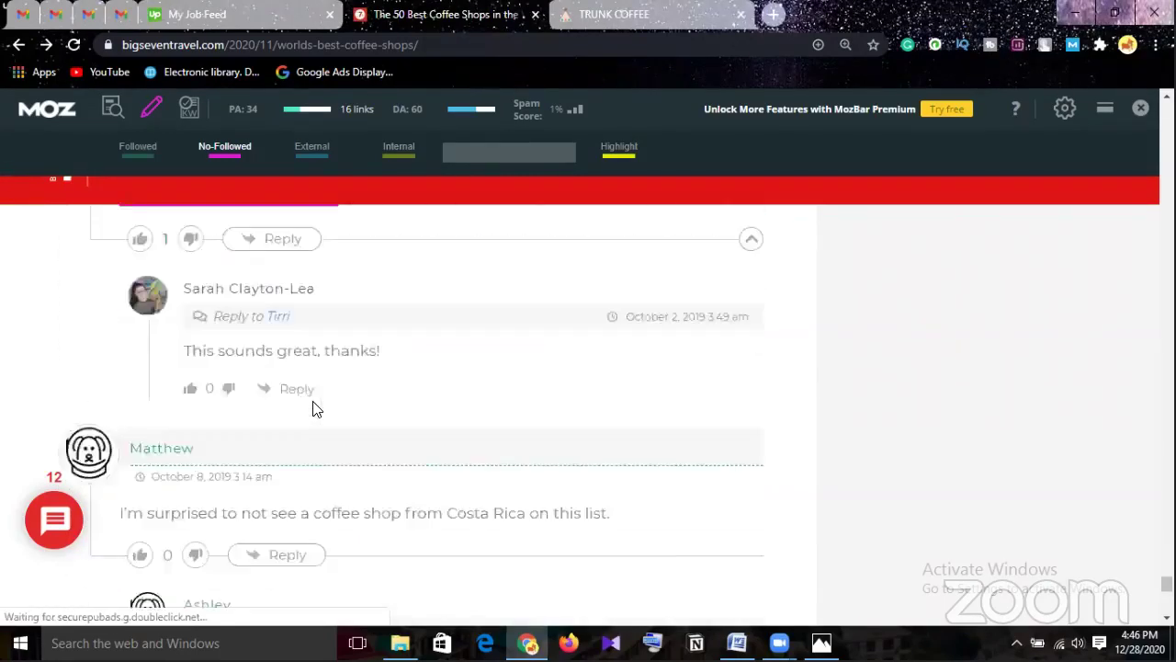
{"action": "scroll", "coordinate": [313, 409], "scroll_direction": "down", "scroll_amount": 2}
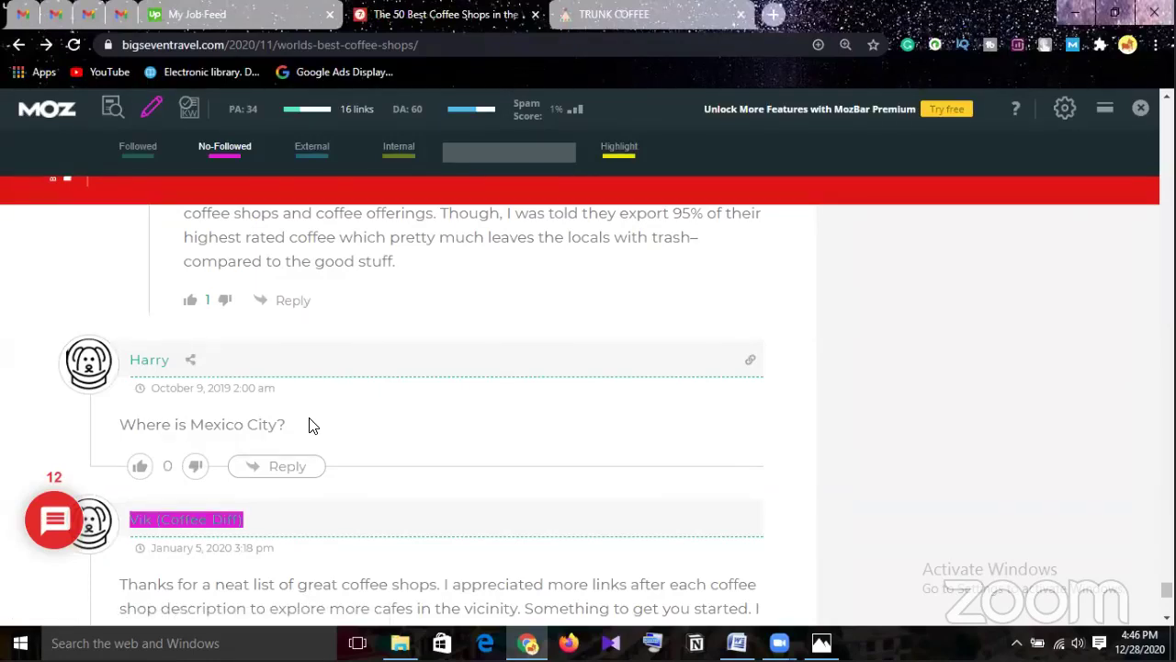
Turn on Followed highlighting and scroll through the coffee-shop article's comments.
{"action": "left_click", "coordinate": [133, 159]}
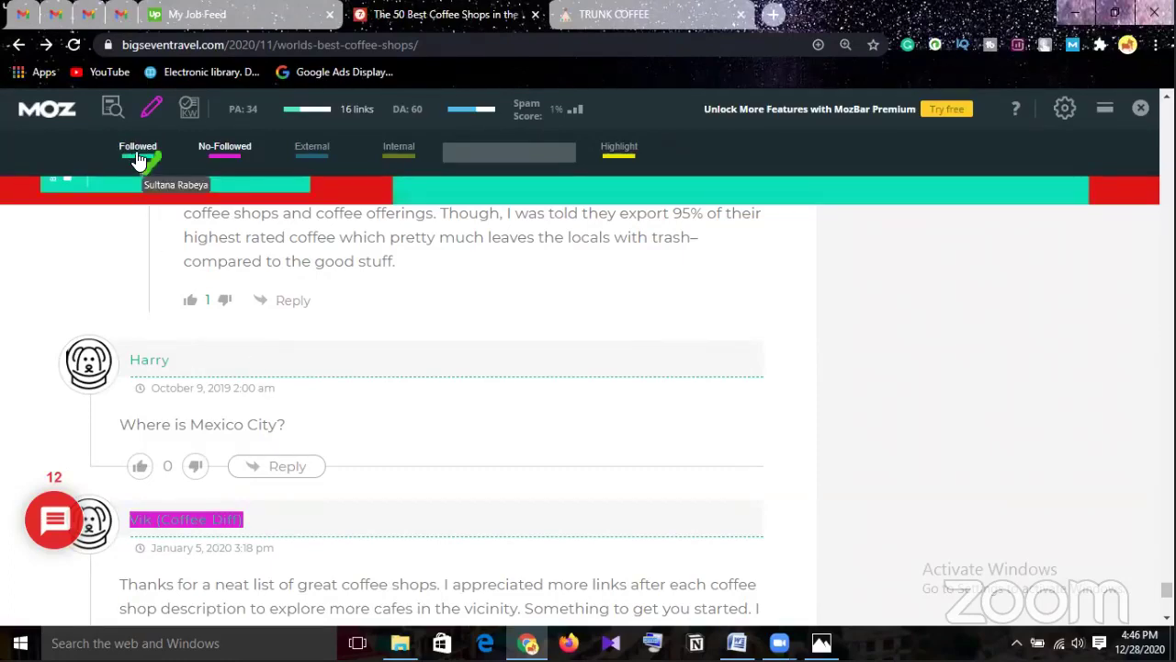
{"action": "scroll", "coordinate": [485, 386], "scroll_direction": "up", "scroll_amount": 10}
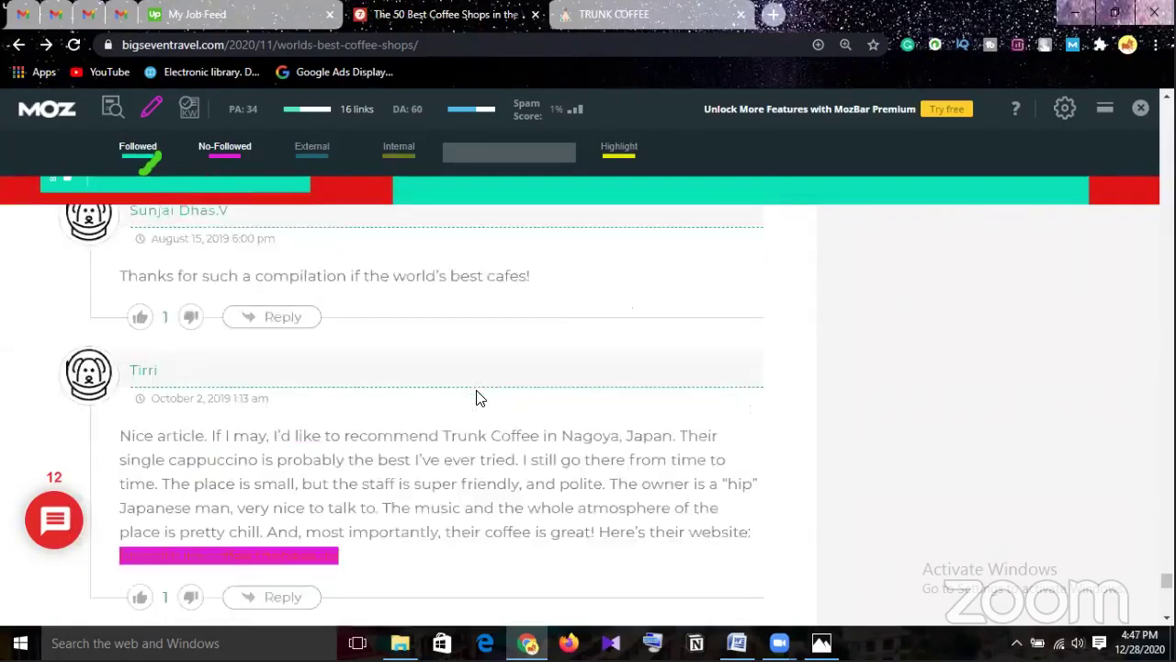
{"action": "scroll", "coordinate": [469, 401], "scroll_direction": "down", "scroll_amount": 2}
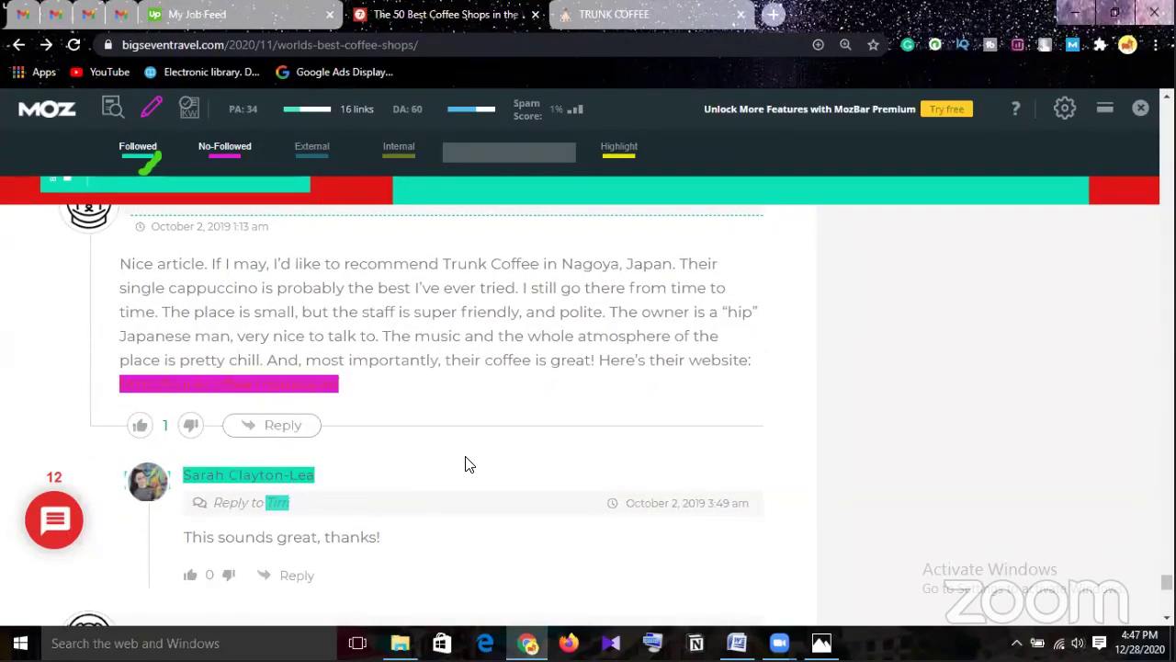
{"action": "scroll", "coordinate": [431, 488], "scroll_direction": "down", "scroll_amount": 3}
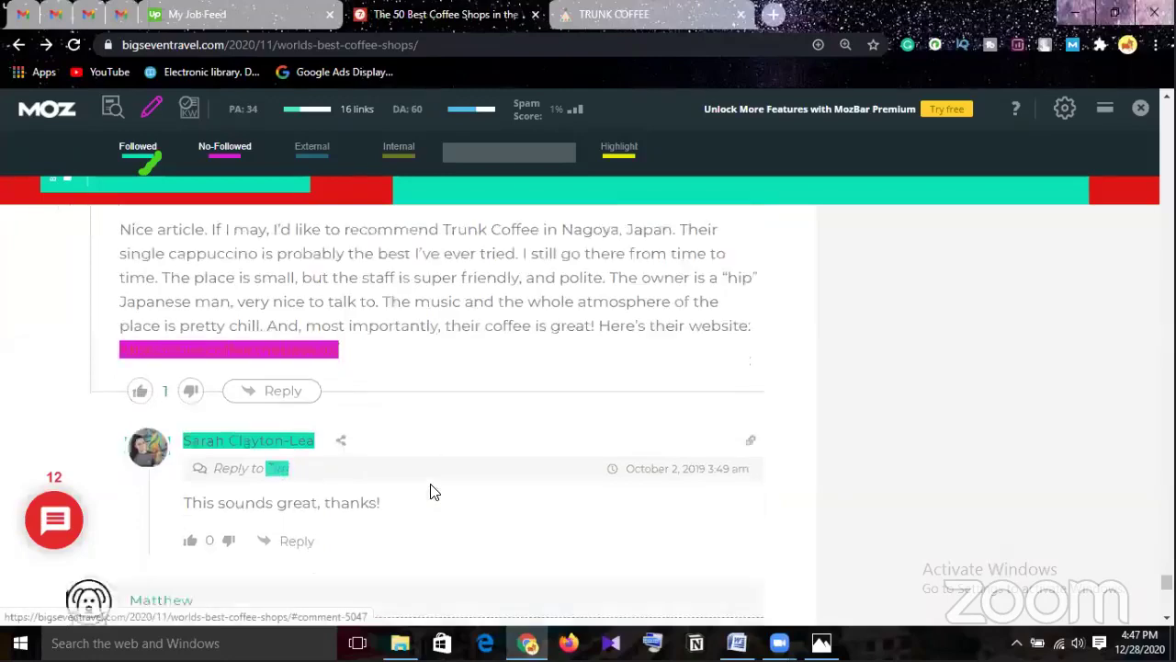
{"action": "scroll", "coordinate": [344, 492], "scroll_direction": "down", "scroll_amount": 1}
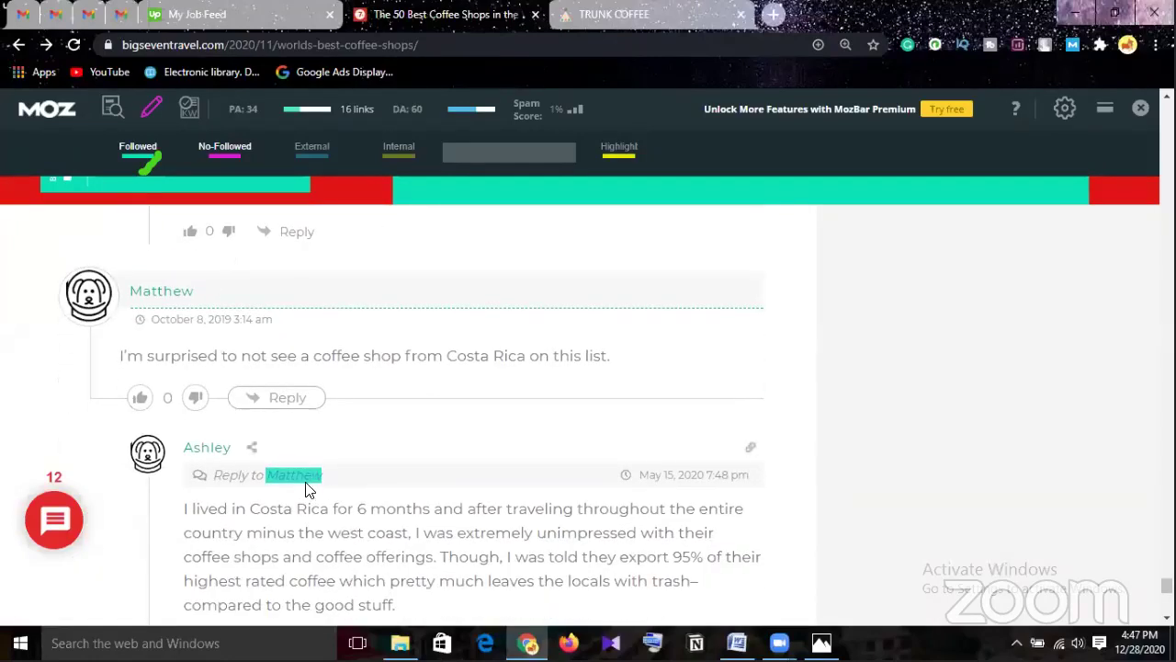
Jump to a reply's parent comment and toggle Followed highlighting off and back on.
{"action": "left_click", "coordinate": [306, 478]}
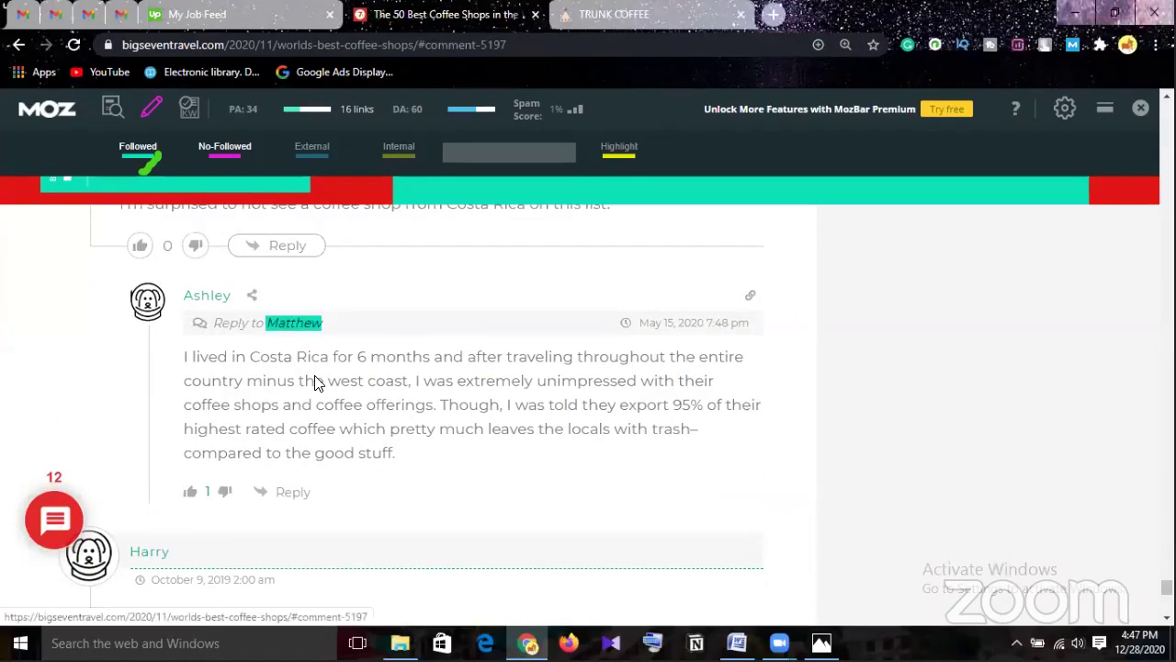
{"action": "scroll", "coordinate": [312, 384], "scroll_direction": "down", "scroll_amount": 1}
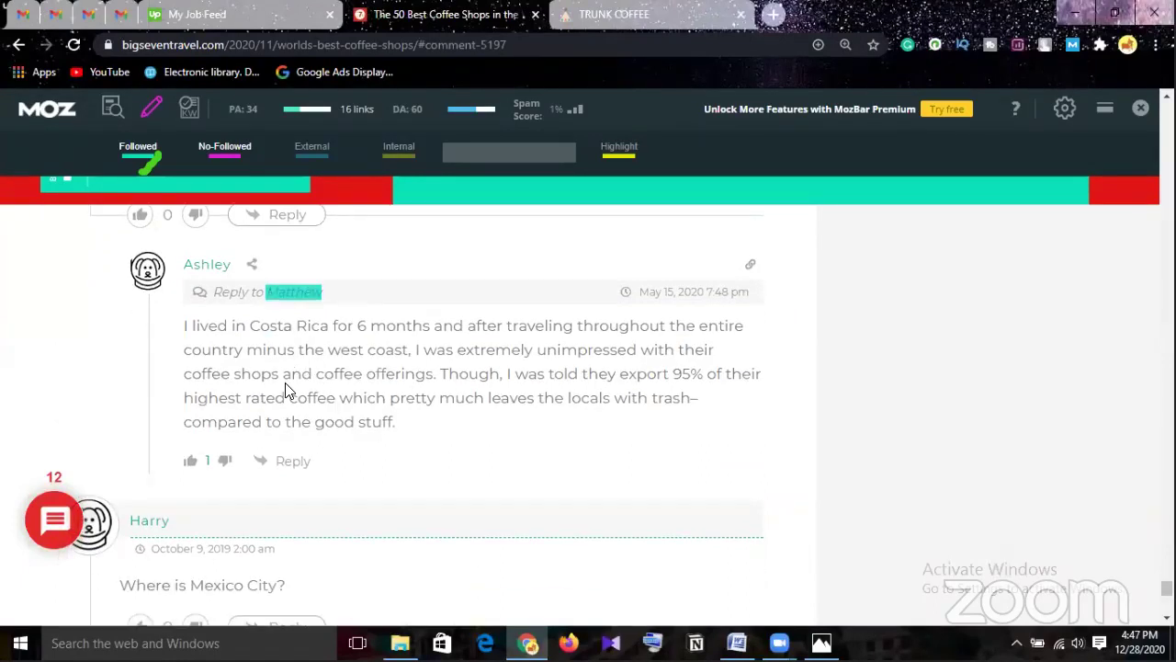
{"action": "scroll", "coordinate": [287, 391], "scroll_direction": "up", "scroll_amount": 2}
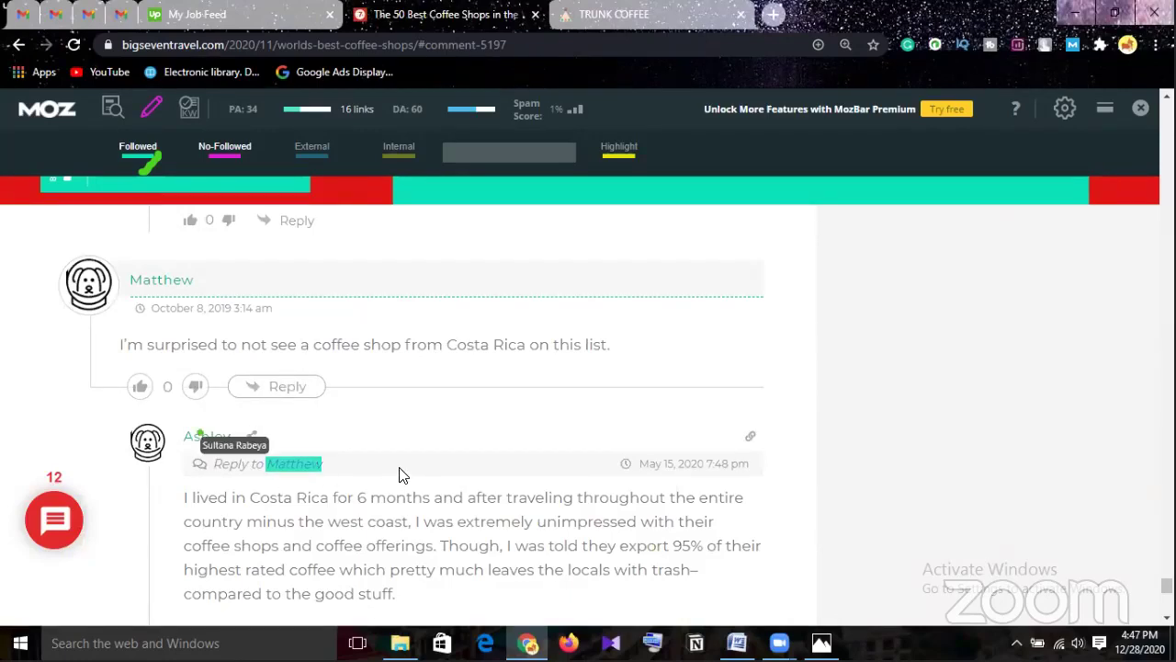
{"action": "scroll", "coordinate": [295, 469], "scroll_direction": "down", "scroll_amount": 2}
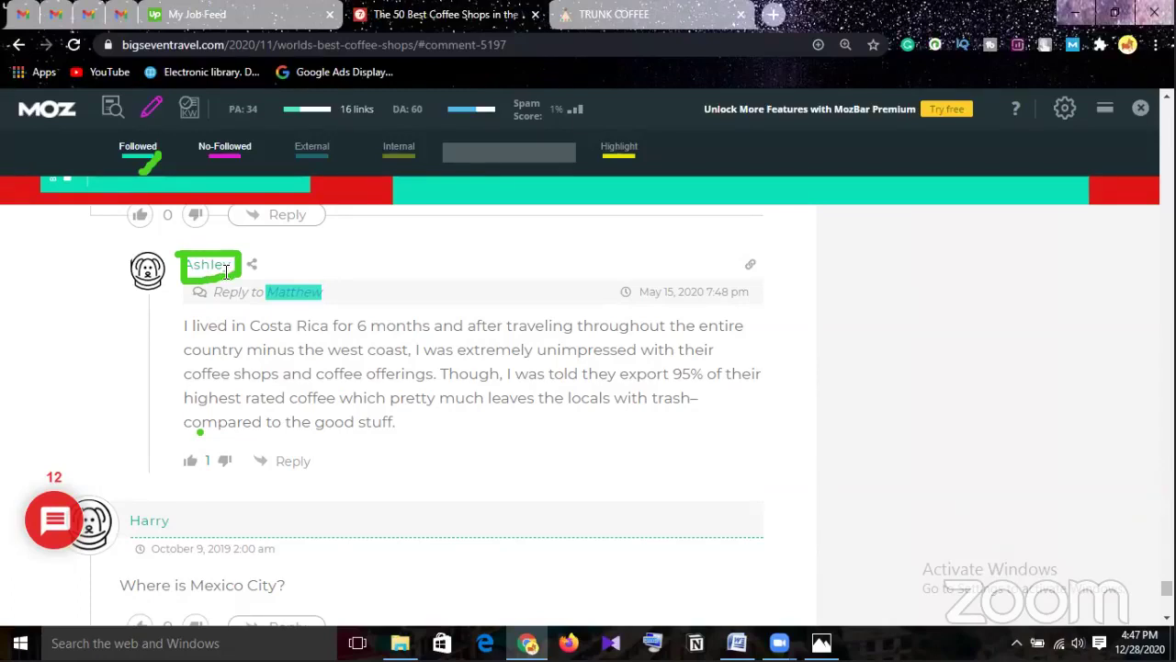
{"action": "left_click", "coordinate": [139, 156]}
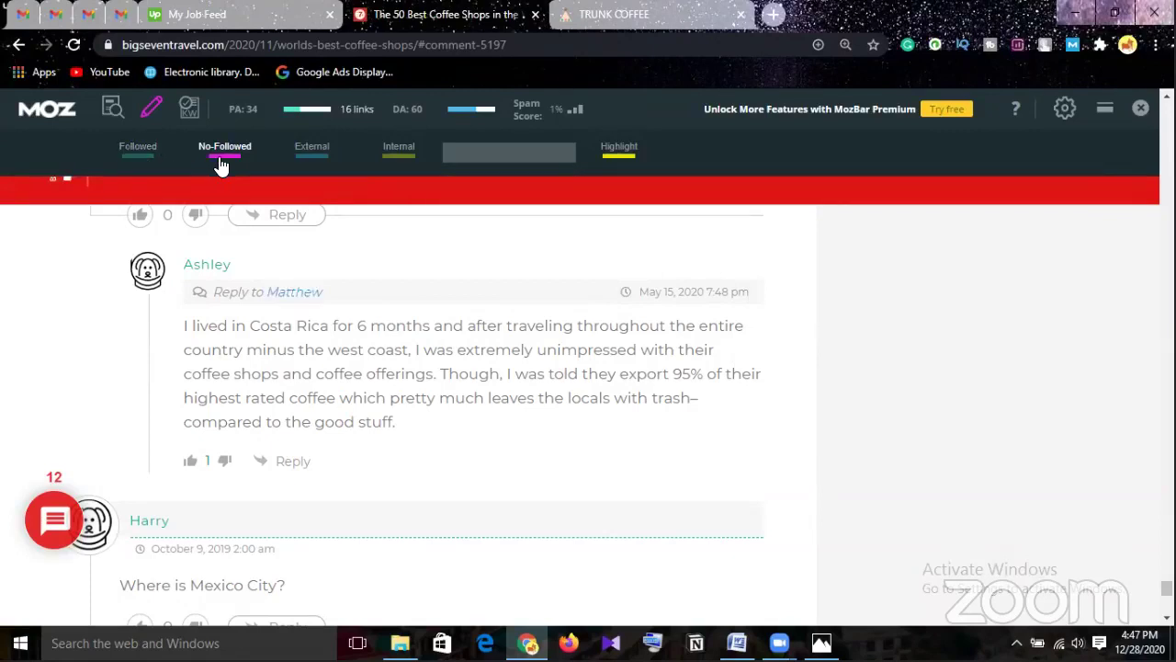
{"action": "left_click", "coordinate": [147, 162]}
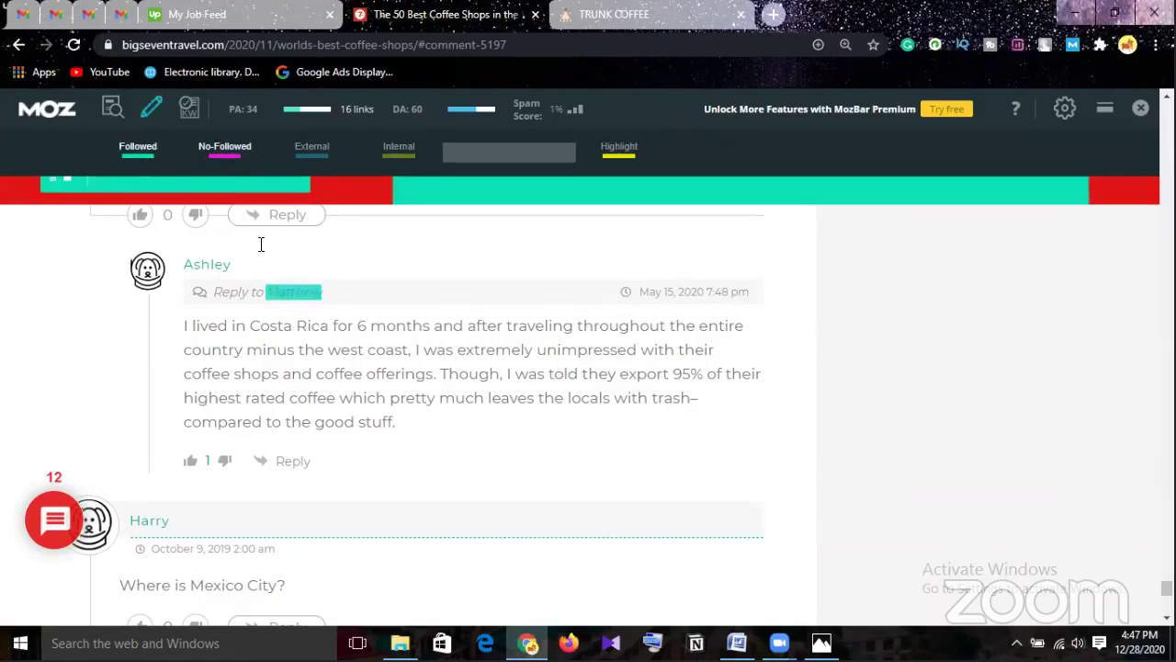
{"action": "scroll", "coordinate": [413, 430], "scroll_direction": "up", "scroll_amount": 1}
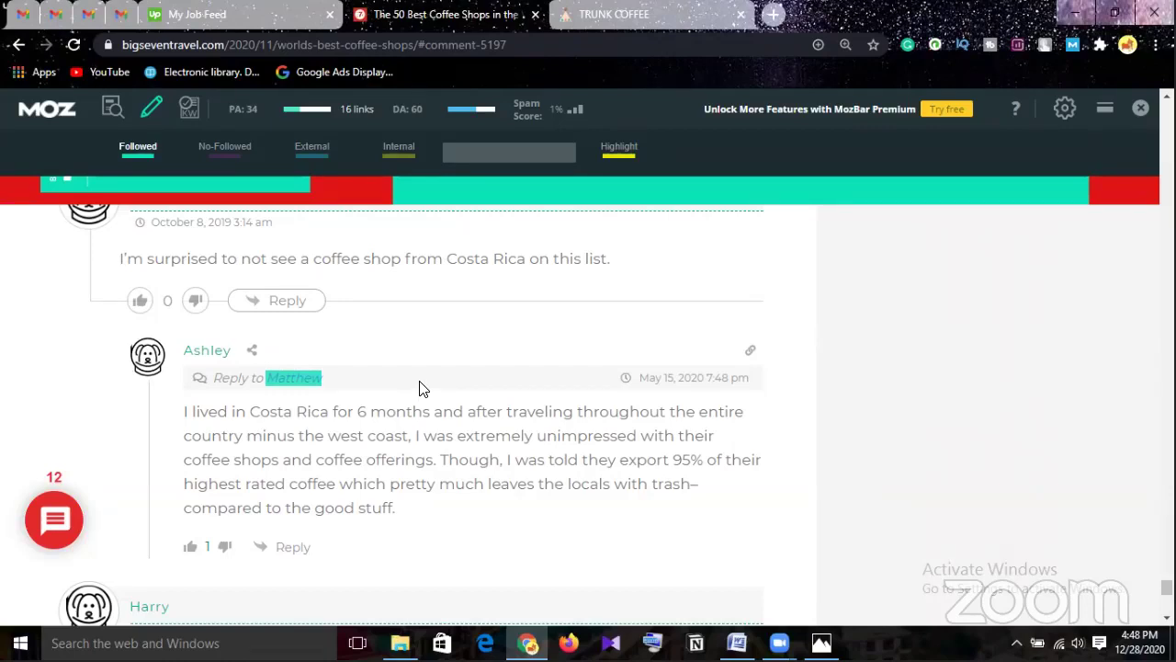
Load the Fiverr homepage in a new tab and put the cursor in its search box.
{"action": "left_click", "coordinate": [772, 18]}
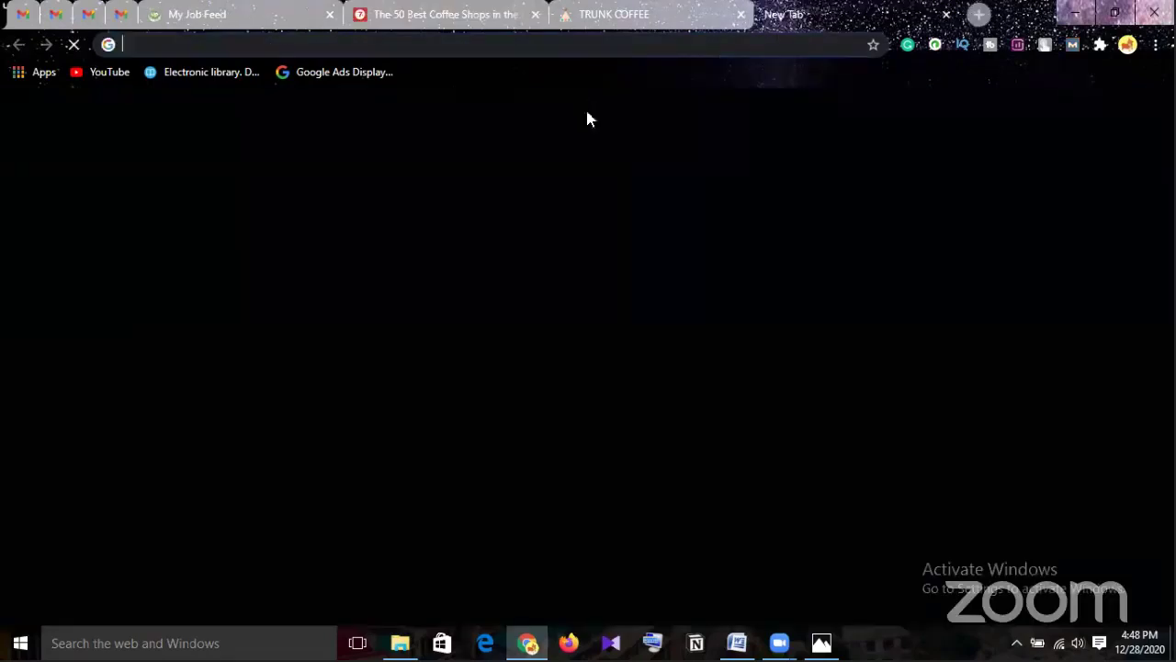
{"action": "left_click", "coordinate": [480, 464]}
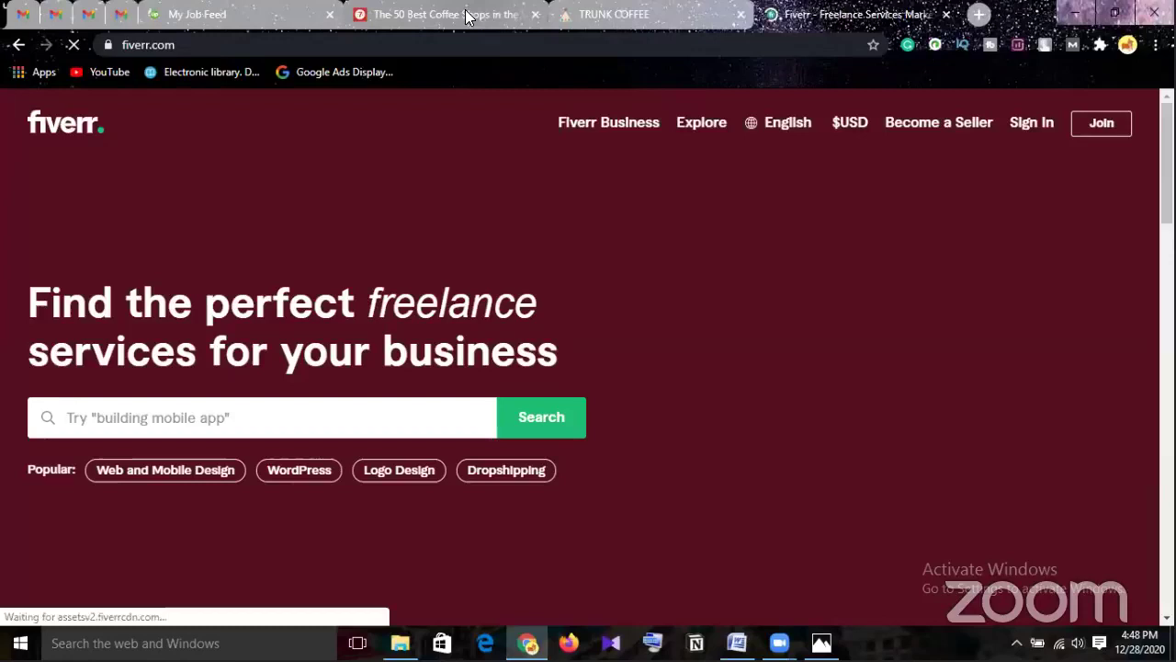
{"action": "left_click", "coordinate": [466, 16]}
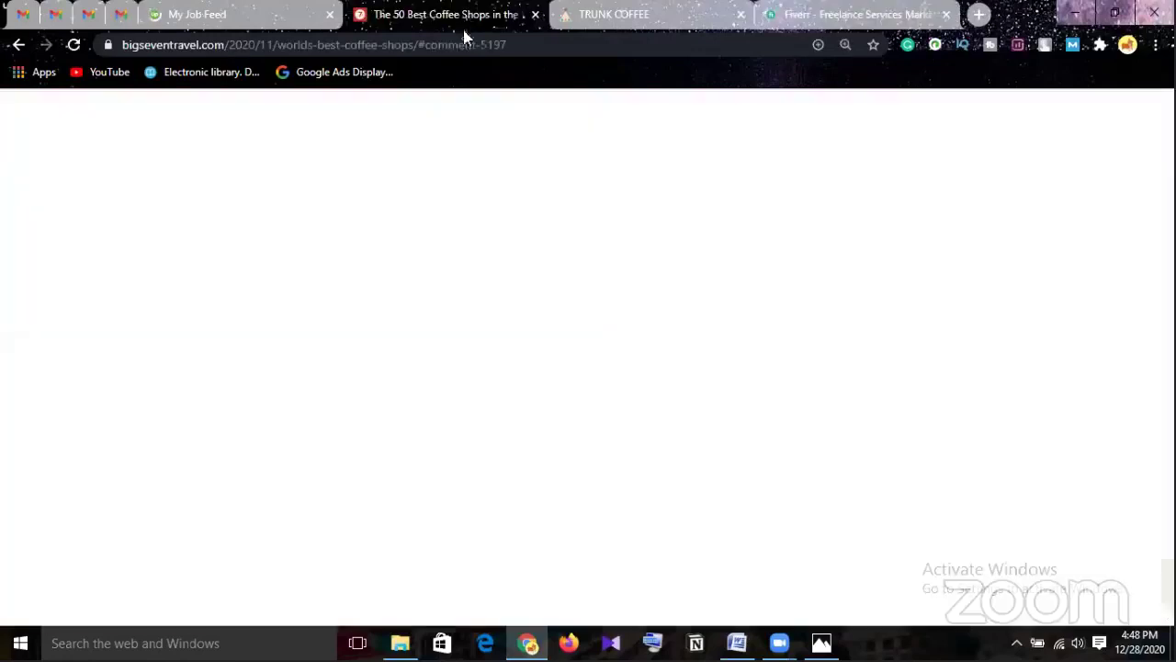
{"action": "left_click", "coordinate": [799, 15]}
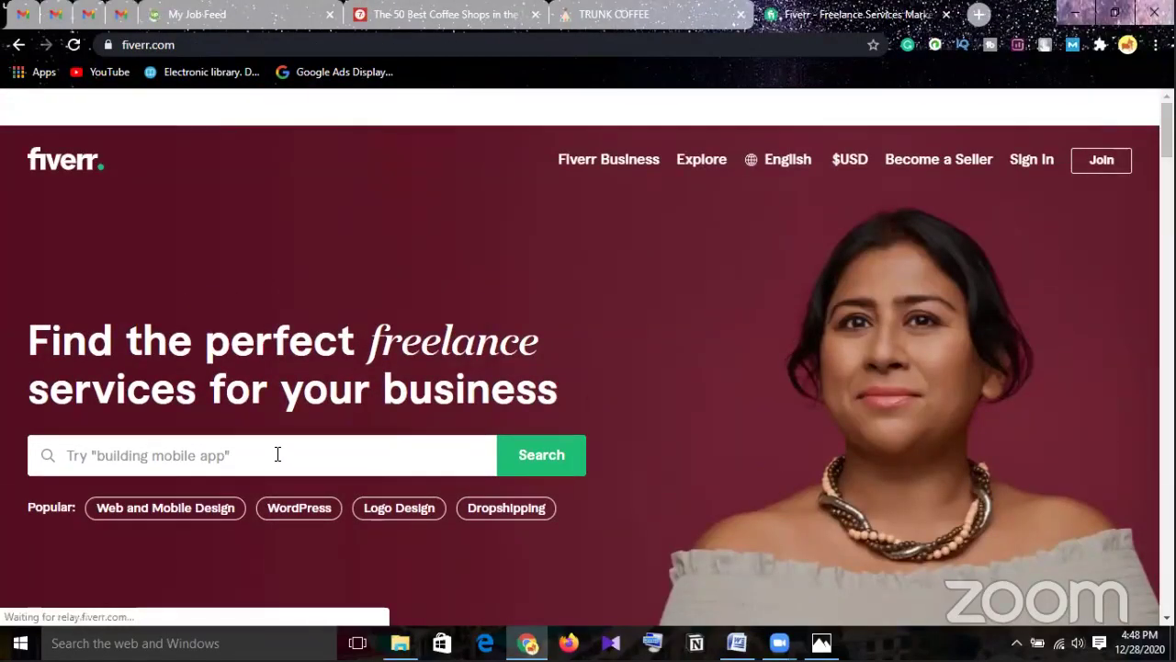
{"action": "left_click", "coordinate": [280, 454]}
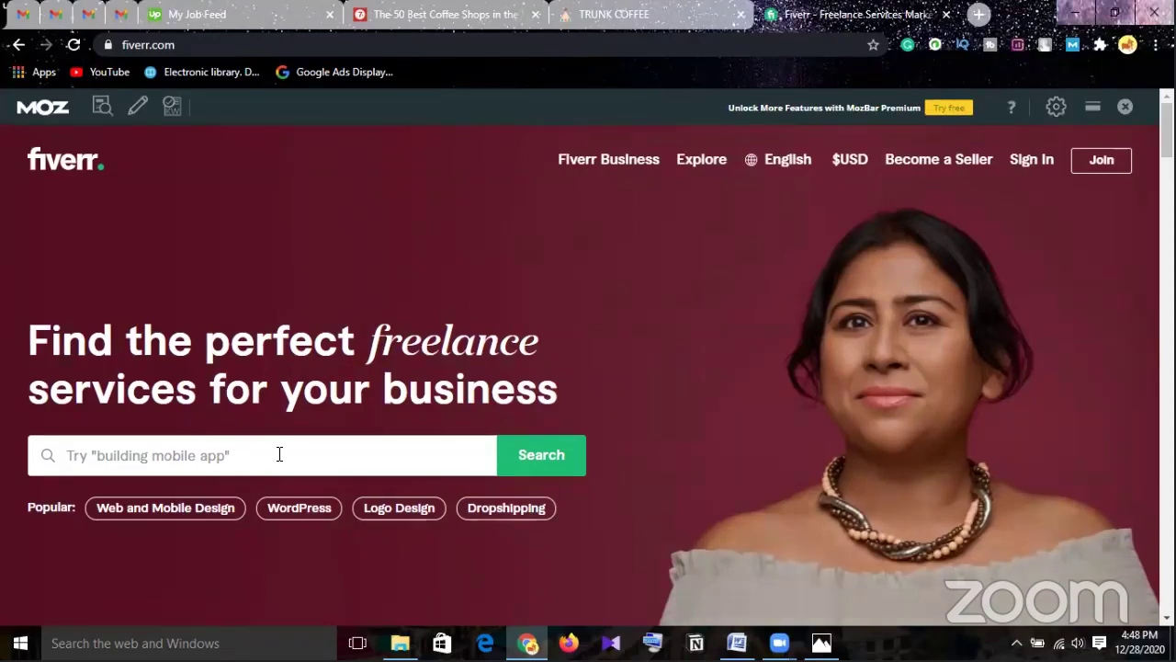
Enter 'on page' in Fiverr's search and browse suggestions like on page seo.
{"action": "type", "text": "on pa"}
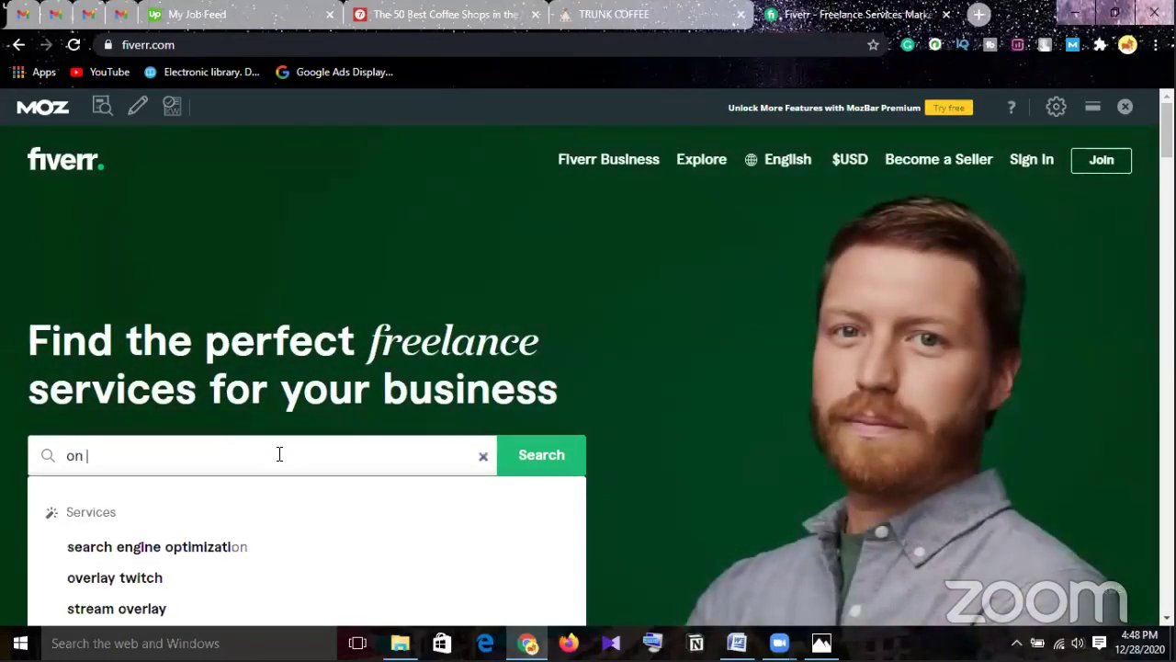
{"action": "type", "text": "ge"}
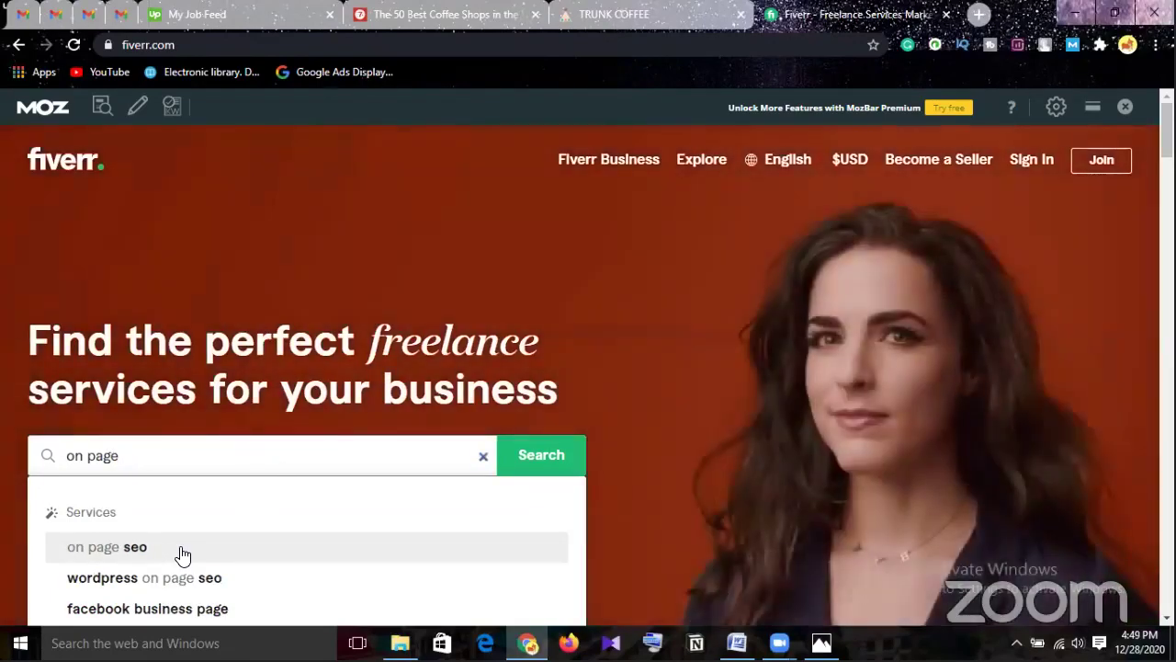
{"action": "scroll", "coordinate": [182, 554], "scroll_direction": "down", "scroll_amount": 1}
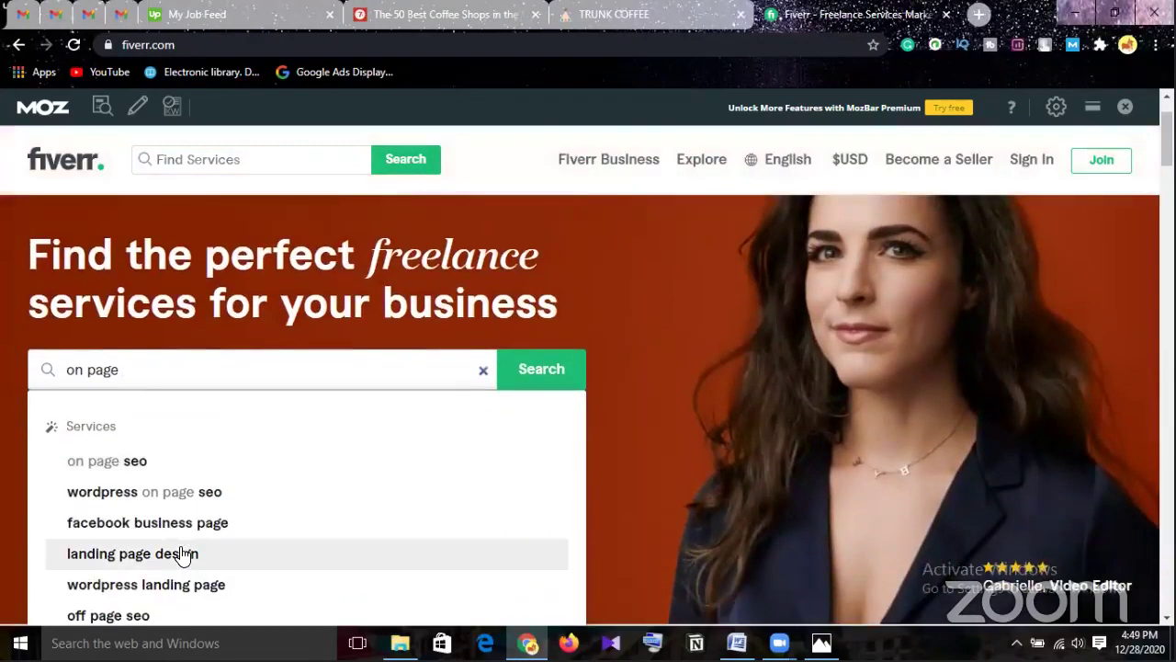
{"action": "scroll", "coordinate": [184, 552], "scroll_direction": "down", "scroll_amount": 1}
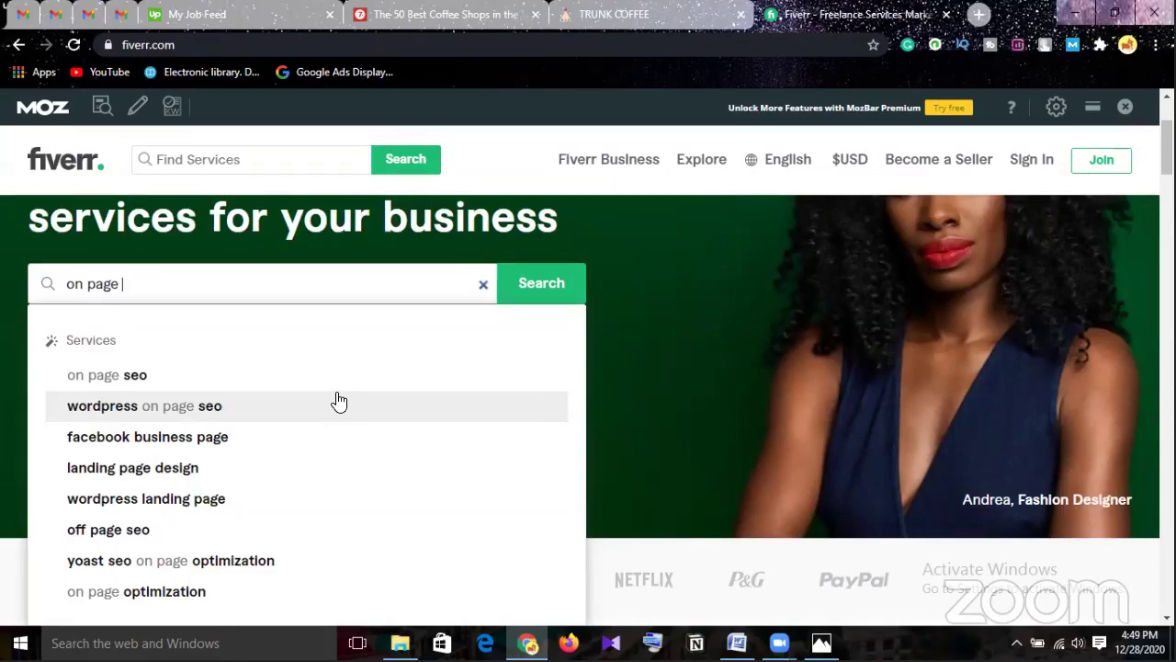
{"action": "scroll", "coordinate": [337, 399], "scroll_direction": "down", "scroll_amount": 1}
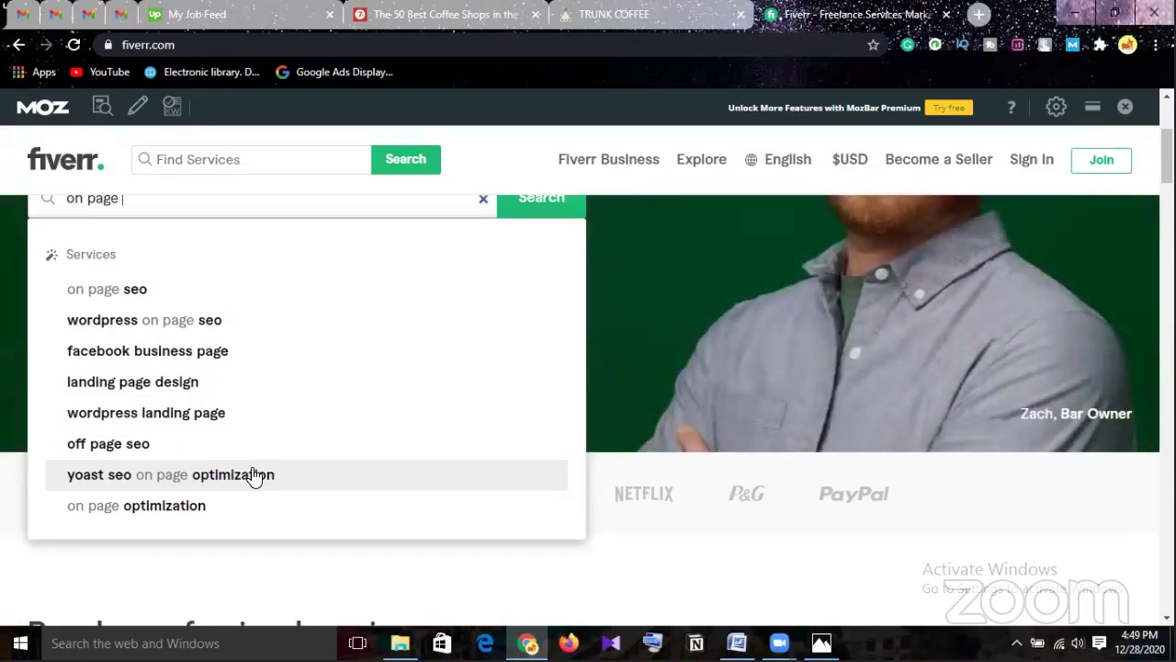
Choose the 'on page seo' suggestion and scroll through the 4,365 service results.
{"action": "left_click", "coordinate": [126, 299]}
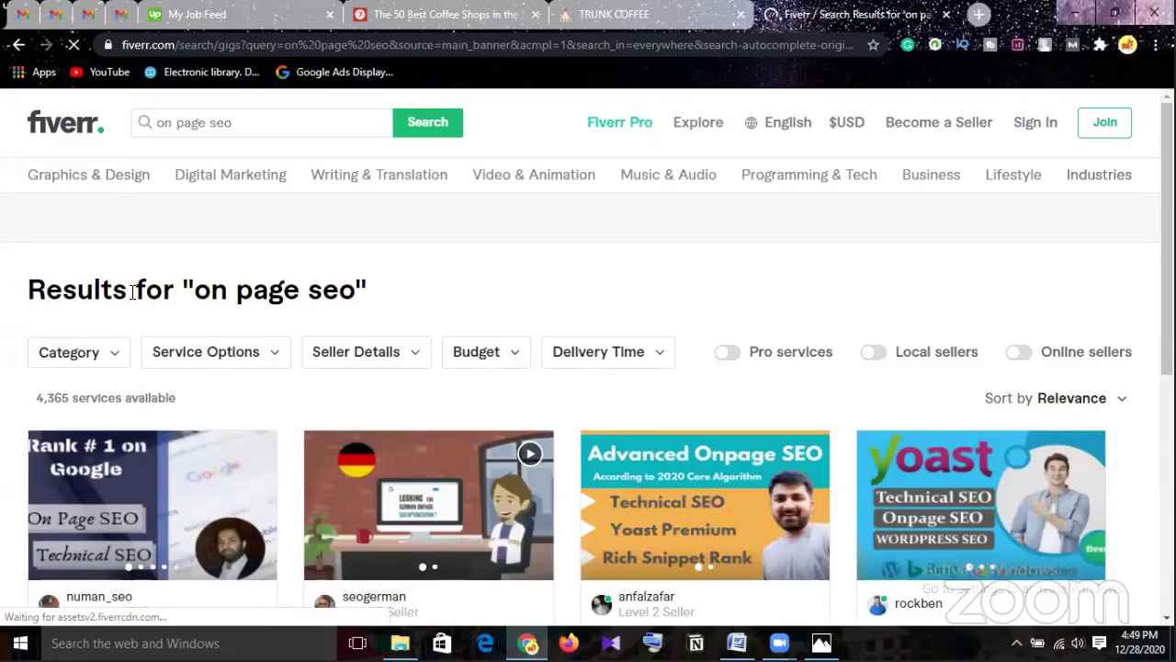
{"action": "scroll", "coordinate": [284, 267], "scroll_direction": "down", "scroll_amount": 1}
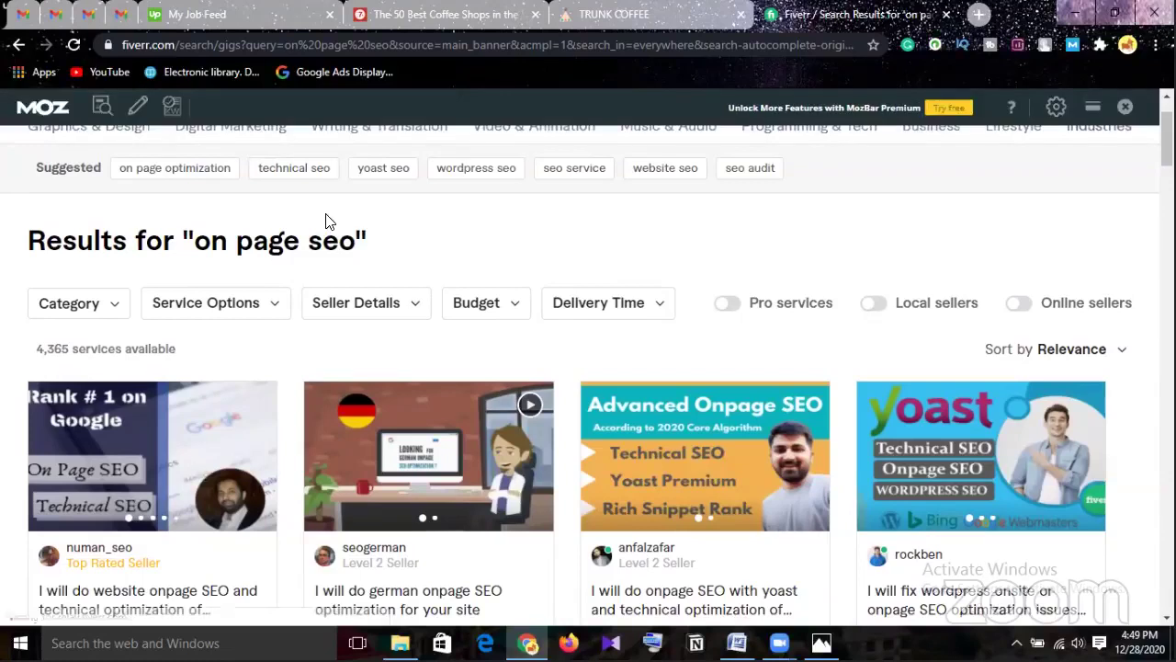
{"action": "scroll", "coordinate": [326, 221], "scroll_direction": "down", "scroll_amount": 1}
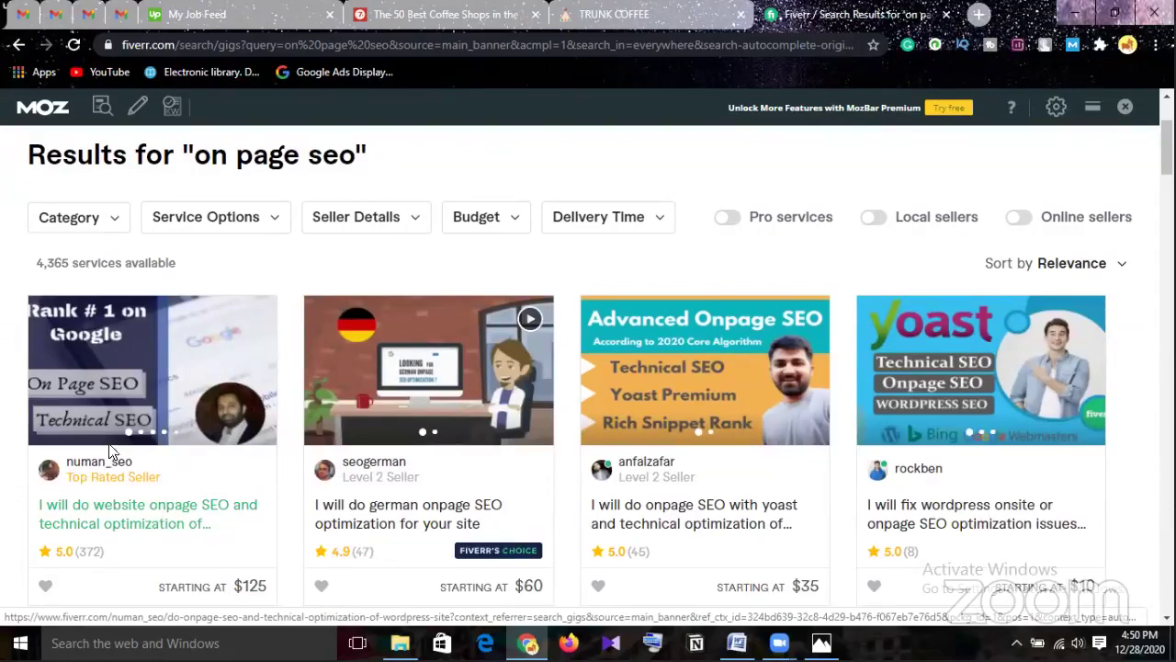
Open the top-rated WordPress onpage SEO gig and view its Basic, $195 Standard and $250 Premium packages.
{"action": "left_click", "coordinate": [146, 524]}
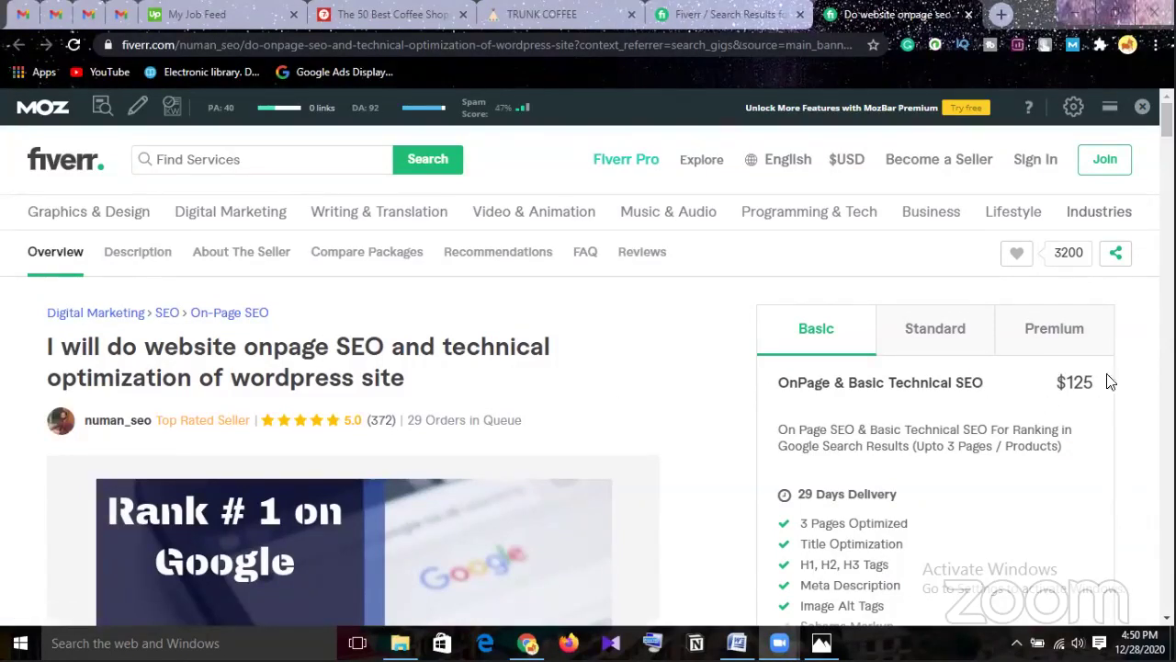
{"action": "left_click", "coordinate": [954, 349]}
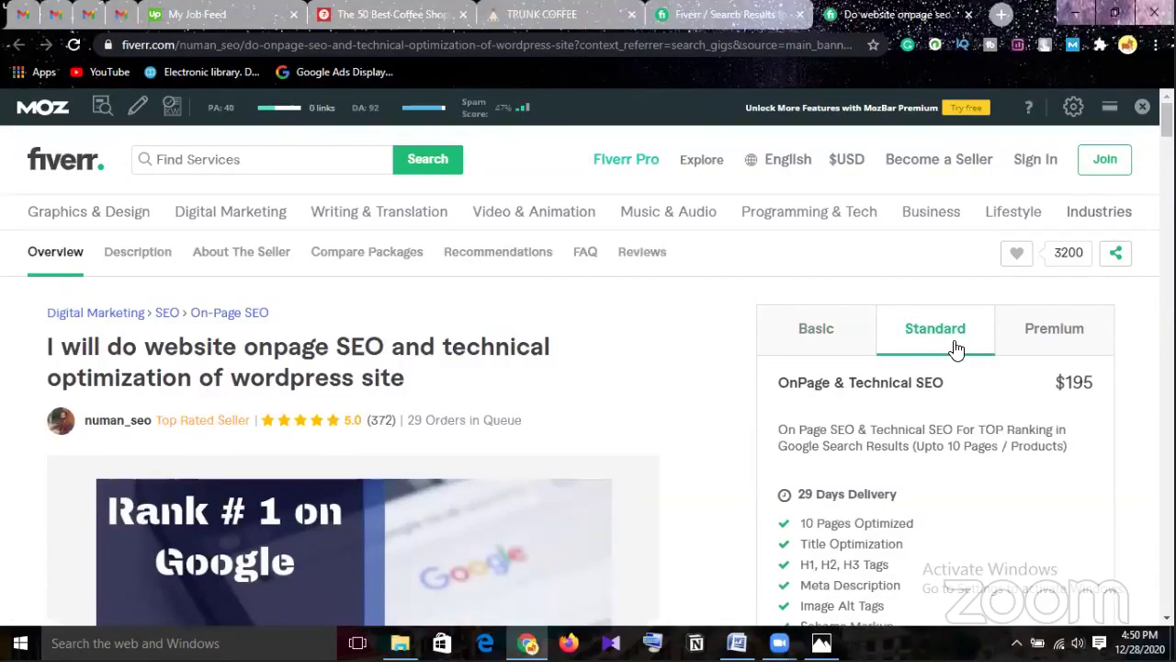
{"action": "left_click", "coordinate": [830, 334]}
{"action": "scroll", "coordinate": [1069, 457], "scroll_direction": "down", "scroll_amount": 1}
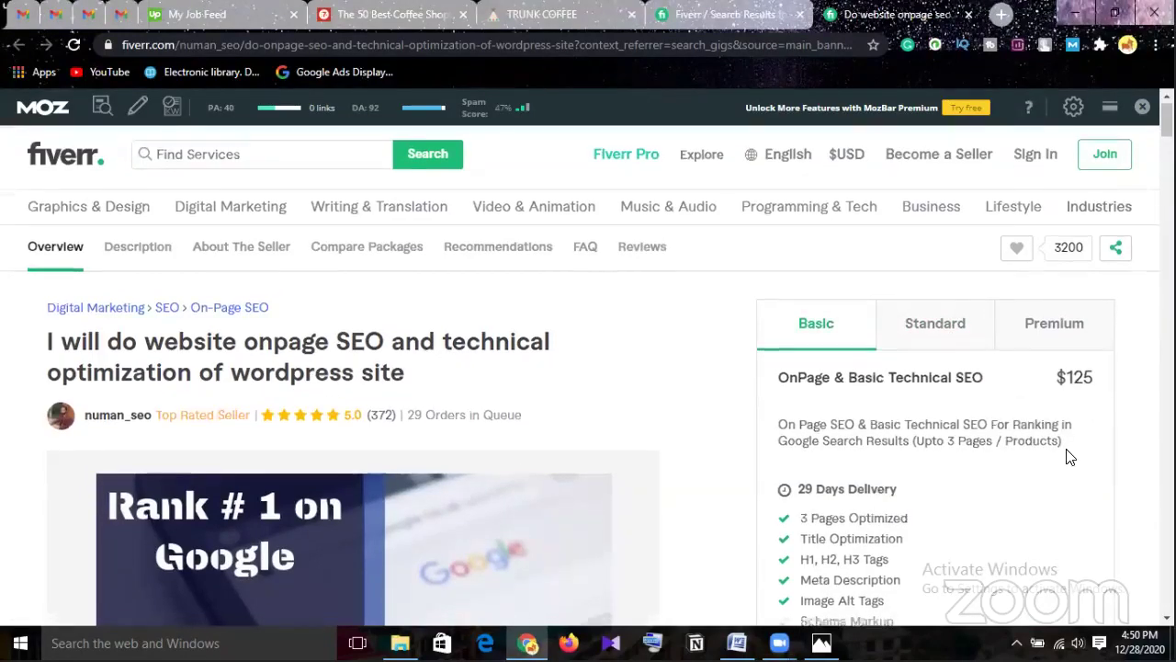
{"action": "scroll", "coordinate": [1068, 456], "scroll_direction": "down", "scroll_amount": 1}
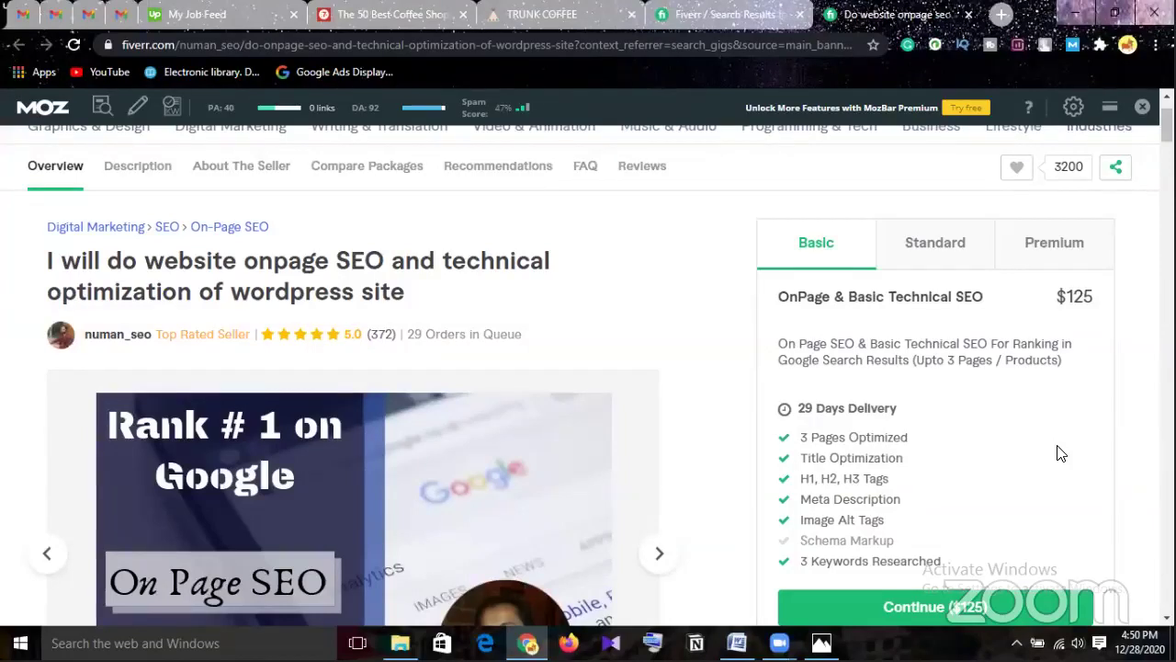
{"action": "left_click", "coordinate": [935, 255]}
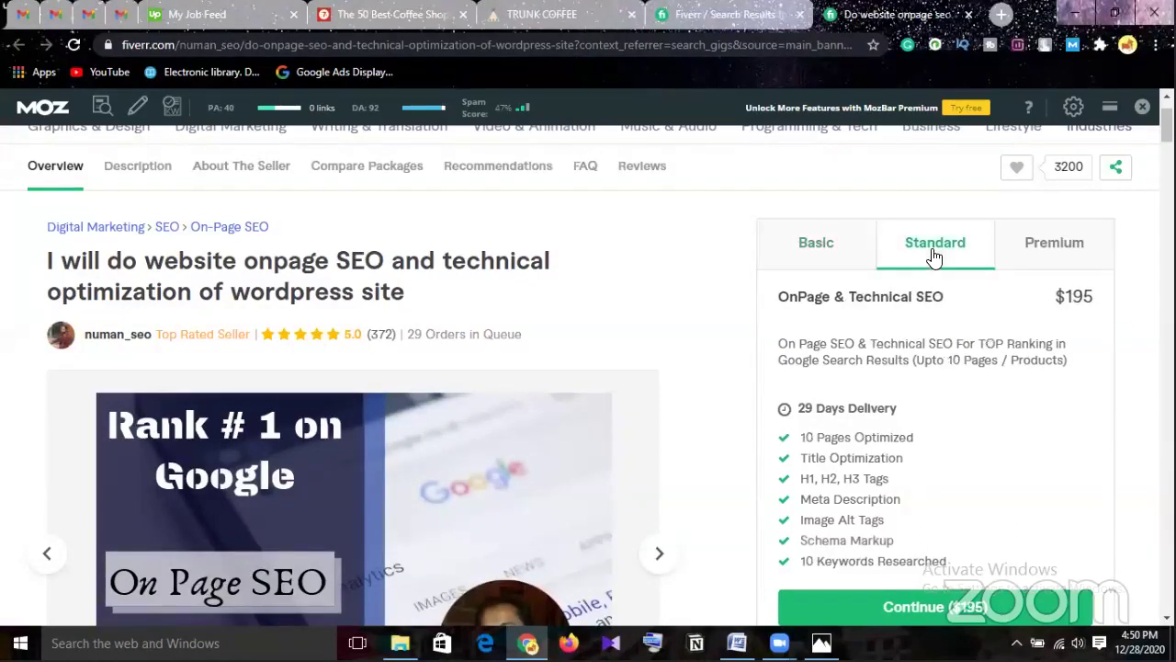
{"action": "scroll", "coordinate": [945, 380], "scroll_direction": "down", "scroll_amount": 1}
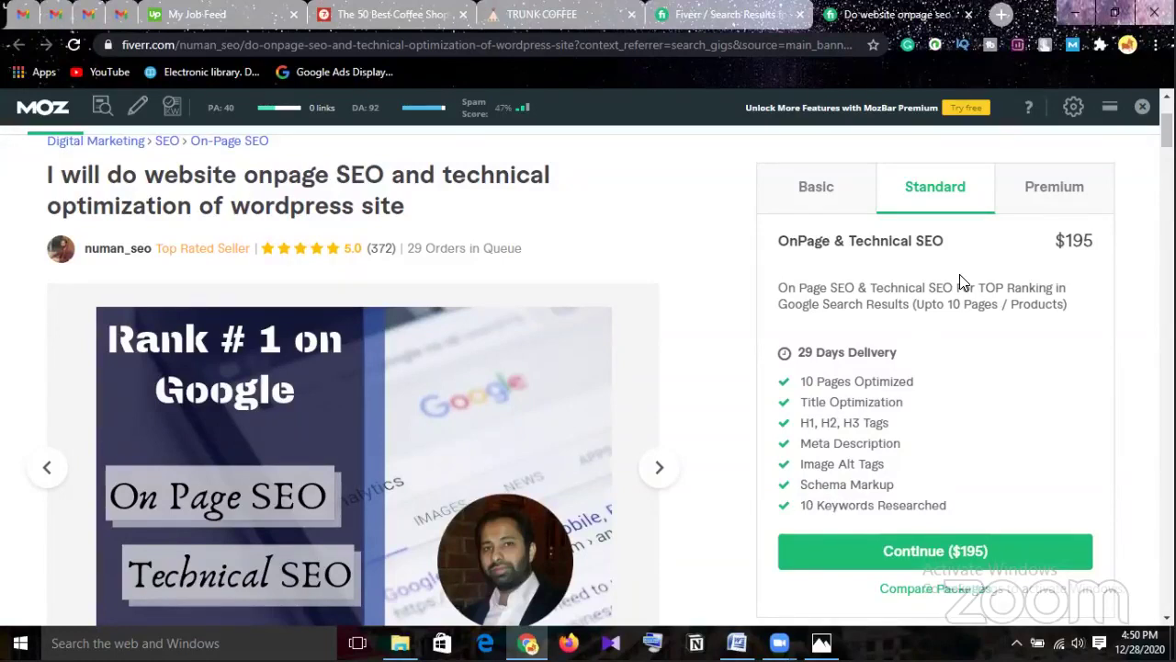
{"action": "left_click", "coordinate": [1054, 187]}
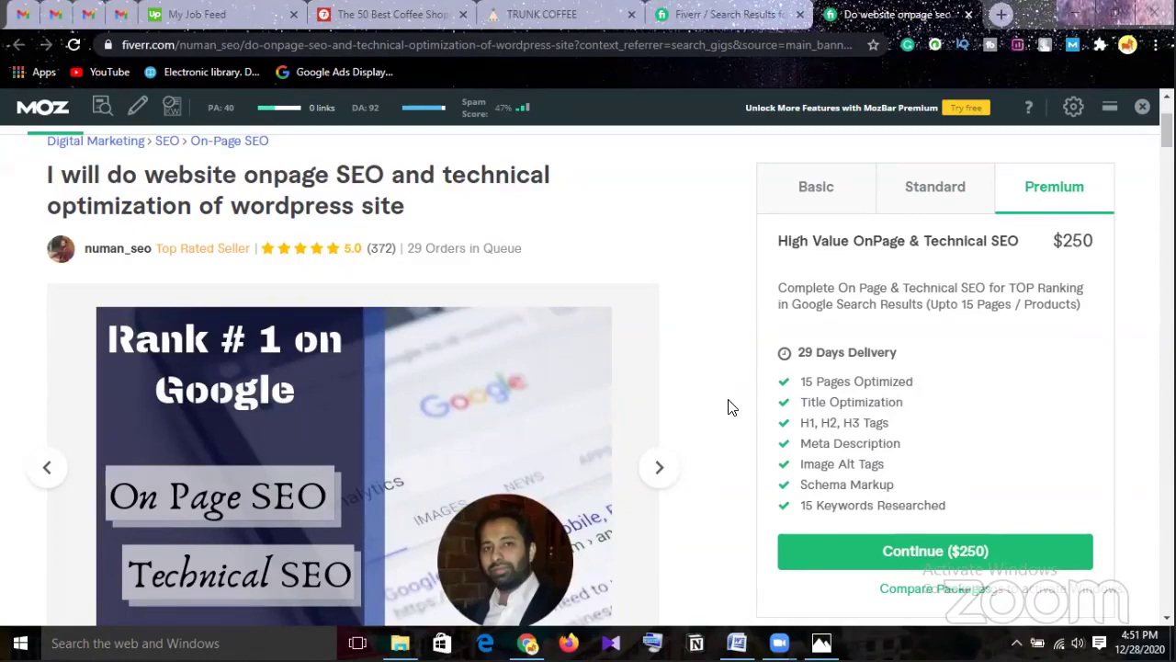
Scroll down the gig's About This Gig description to the seller's industry expertise list.
{"action": "scroll", "coordinate": [731, 407], "scroll_direction": "down", "scroll_amount": 5}
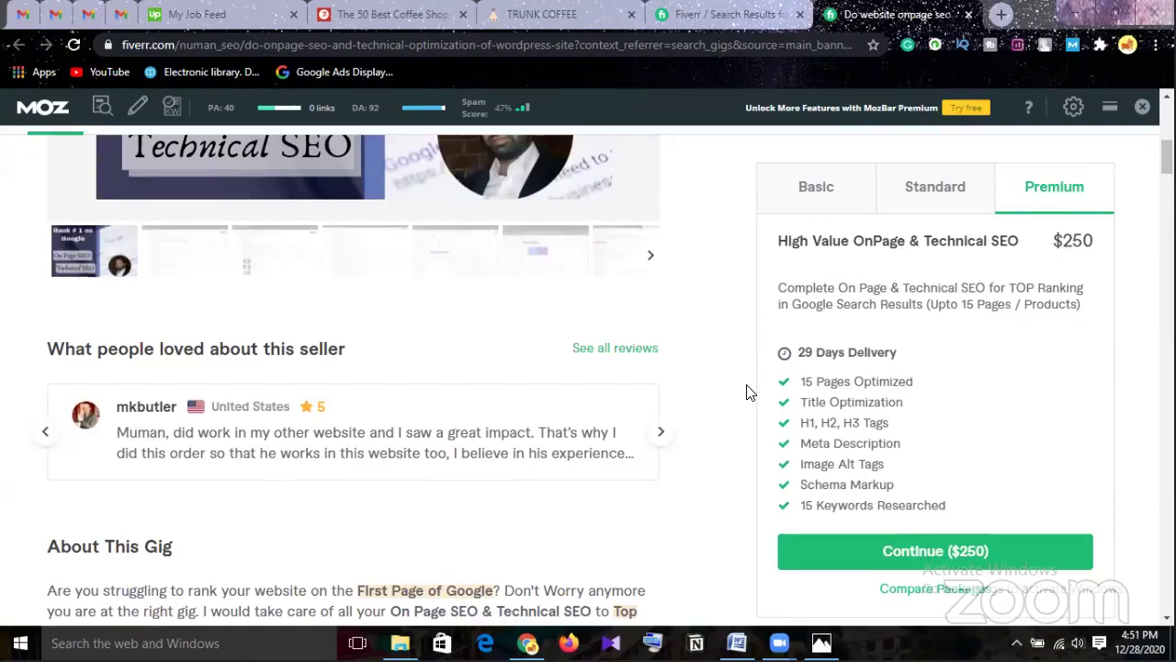
{"action": "scroll", "coordinate": [746, 392], "scroll_direction": "down", "scroll_amount": 1}
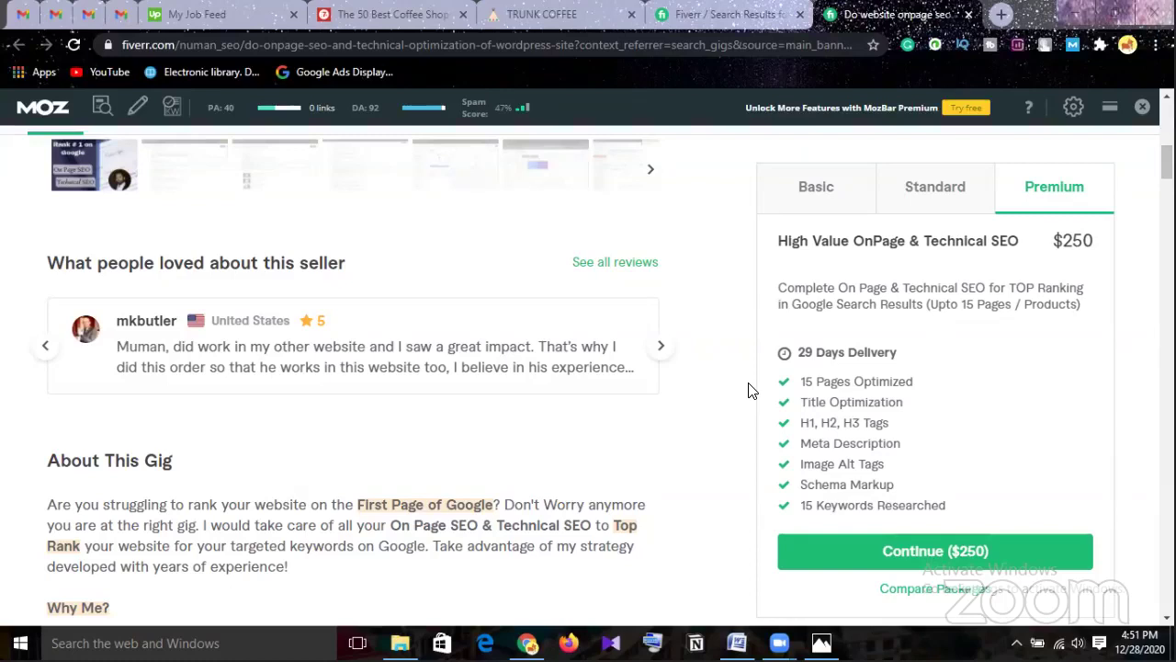
{"action": "scroll", "coordinate": [747, 390], "scroll_direction": "down", "scroll_amount": 1}
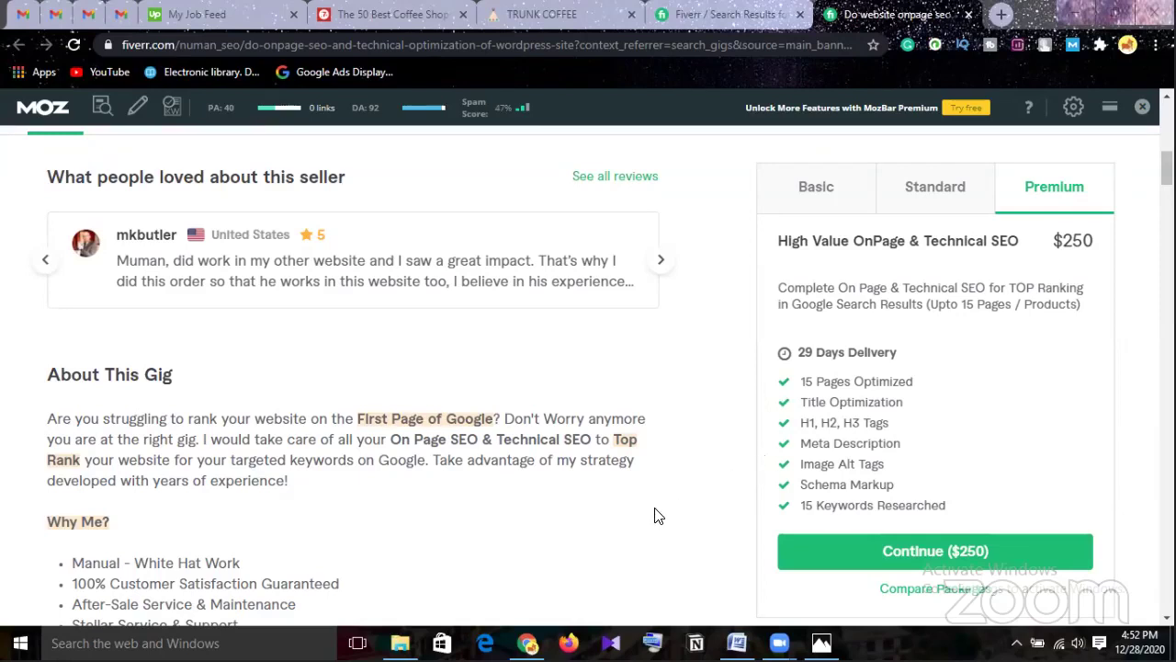
{"action": "scroll", "coordinate": [656, 516], "scroll_direction": "down", "scroll_amount": 1}
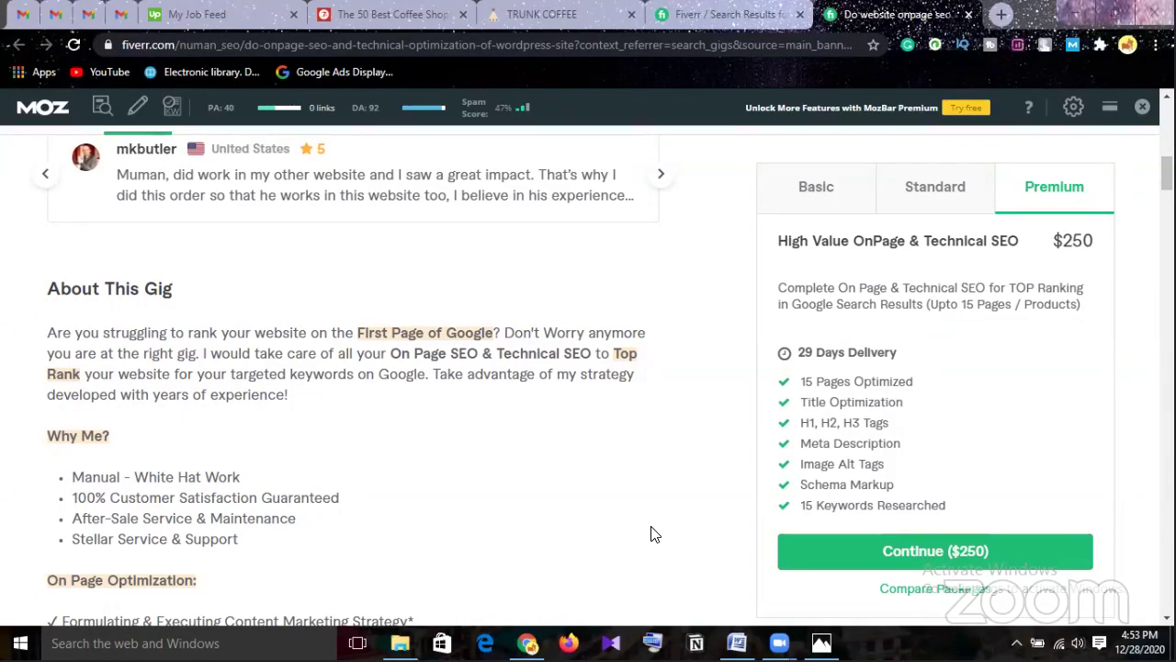
{"action": "scroll", "coordinate": [653, 534], "scroll_direction": "down", "scroll_amount": 1}
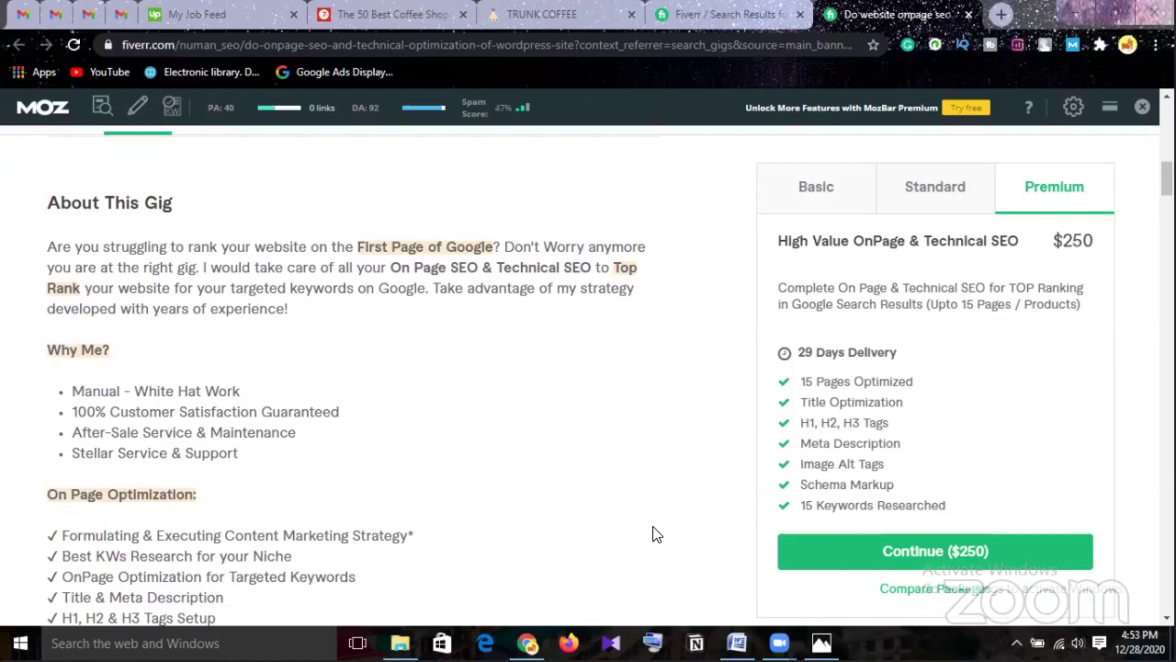
{"action": "scroll", "coordinate": [652, 534], "scroll_direction": "down", "scroll_amount": 1}
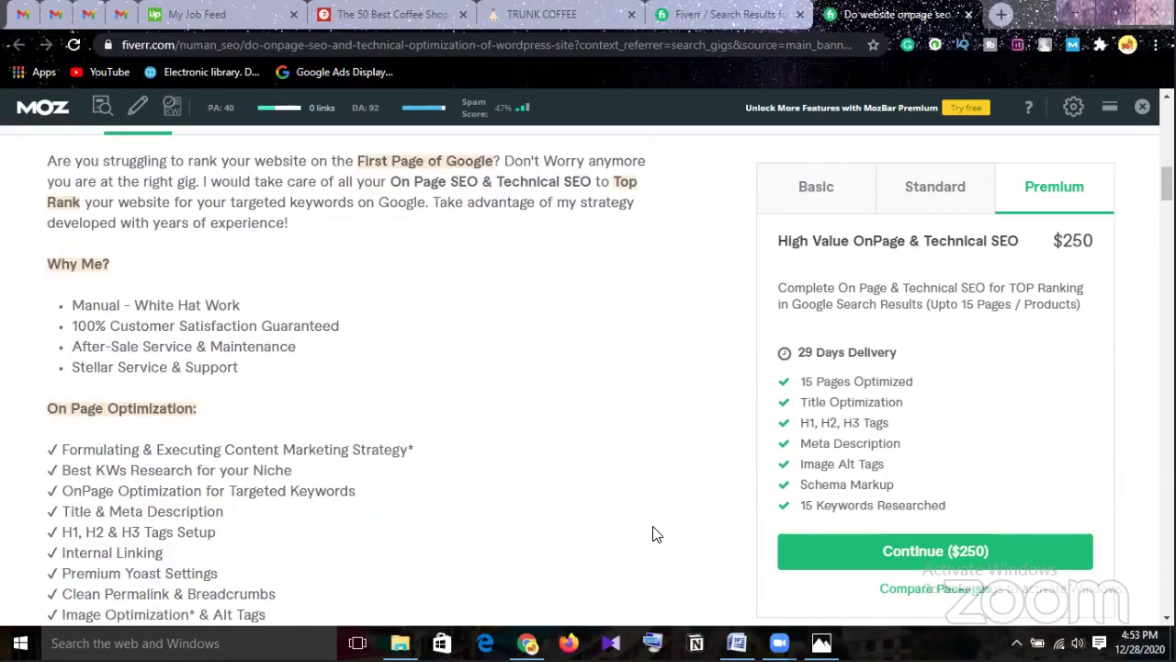
{"action": "scroll", "coordinate": [656, 534], "scroll_direction": "down", "scroll_amount": 1}
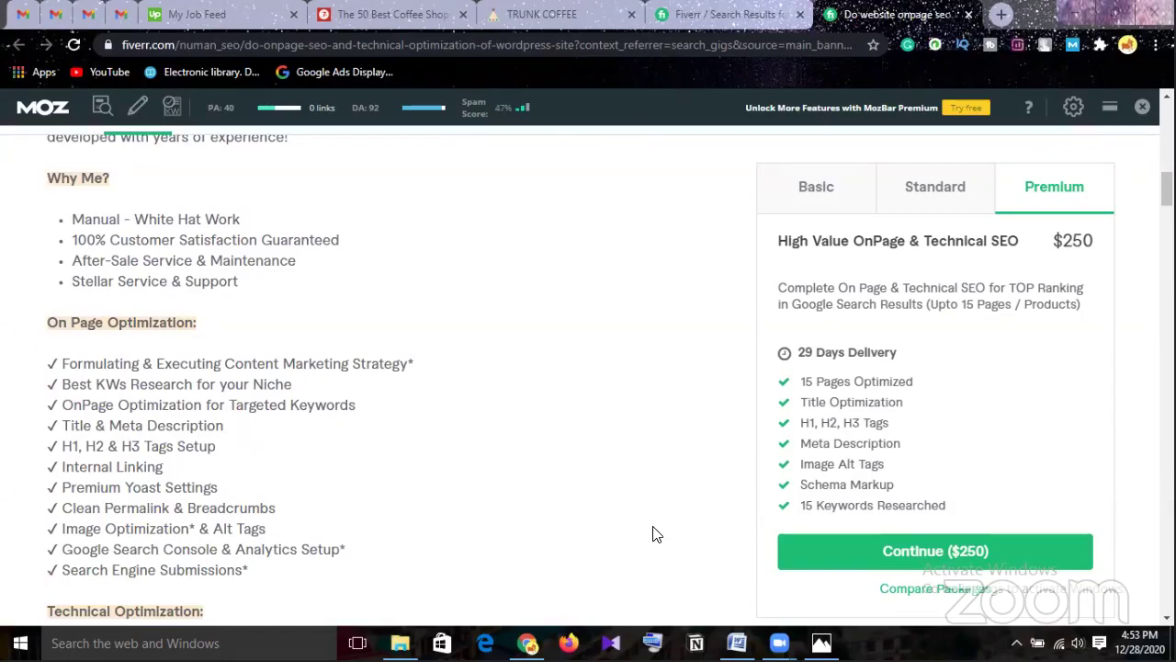
{"action": "scroll", "coordinate": [657, 534], "scroll_direction": "down", "scroll_amount": 1}
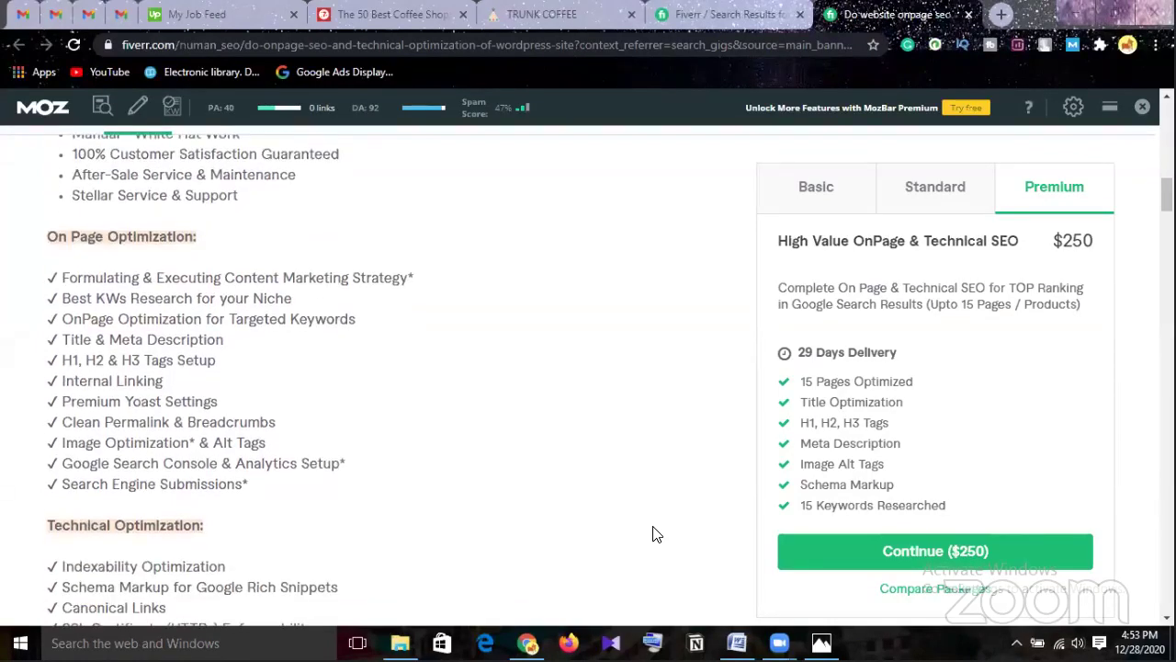
{"action": "scroll", "coordinate": [656, 534], "scroll_direction": "down", "scroll_amount": 1}
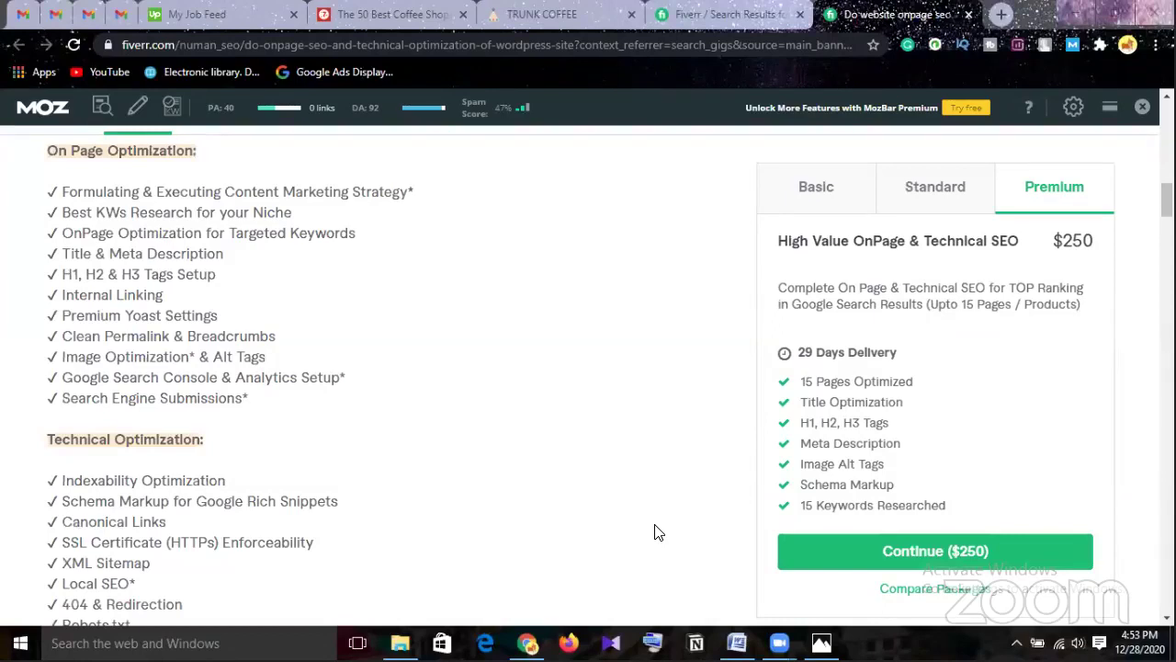
{"action": "scroll", "coordinate": [658, 532], "scroll_direction": "down", "scroll_amount": 1}
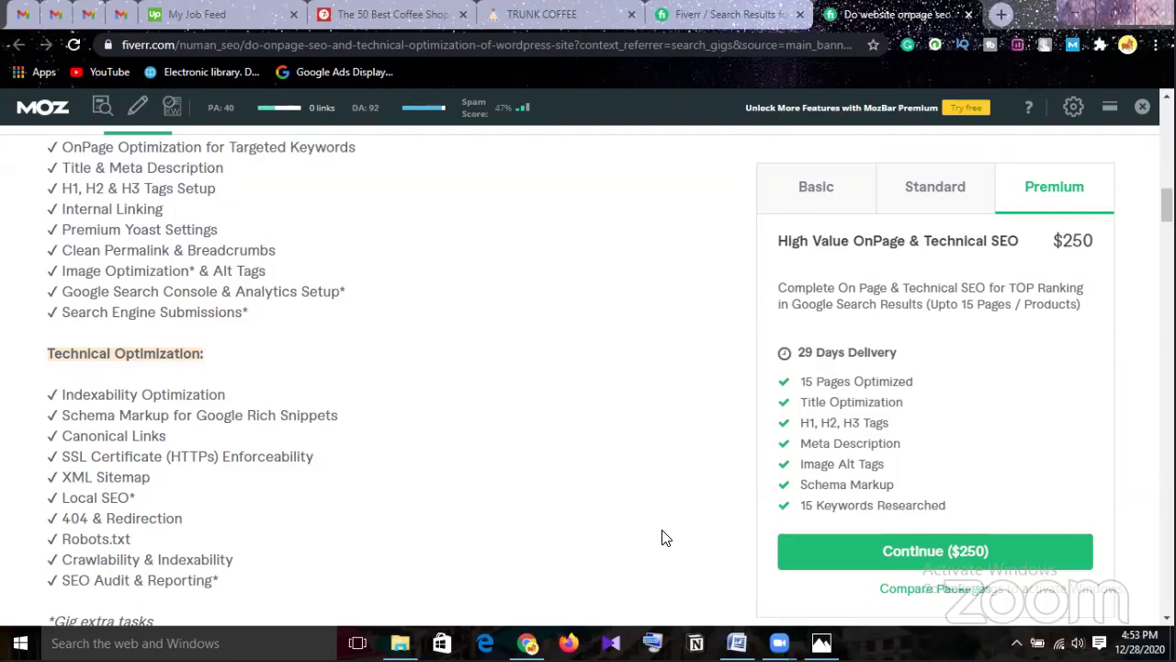
{"action": "scroll", "coordinate": [665, 538], "scroll_direction": "down", "scroll_amount": 2}
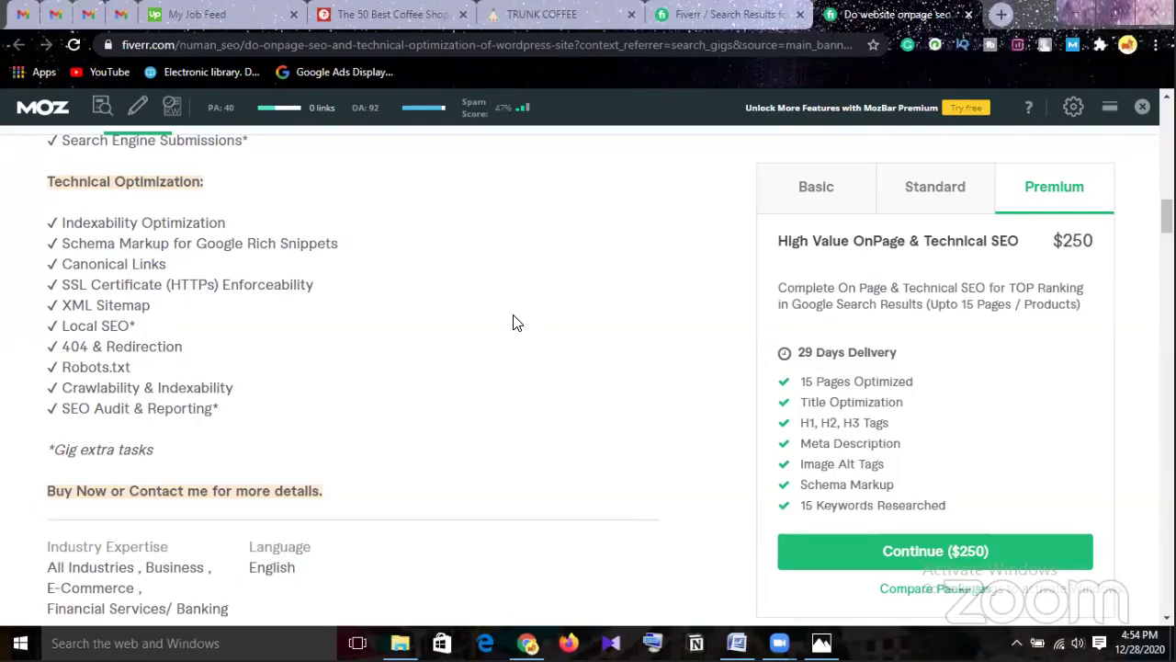
{"action": "scroll", "coordinate": [514, 323], "scroll_direction": "down", "scroll_amount": 1}
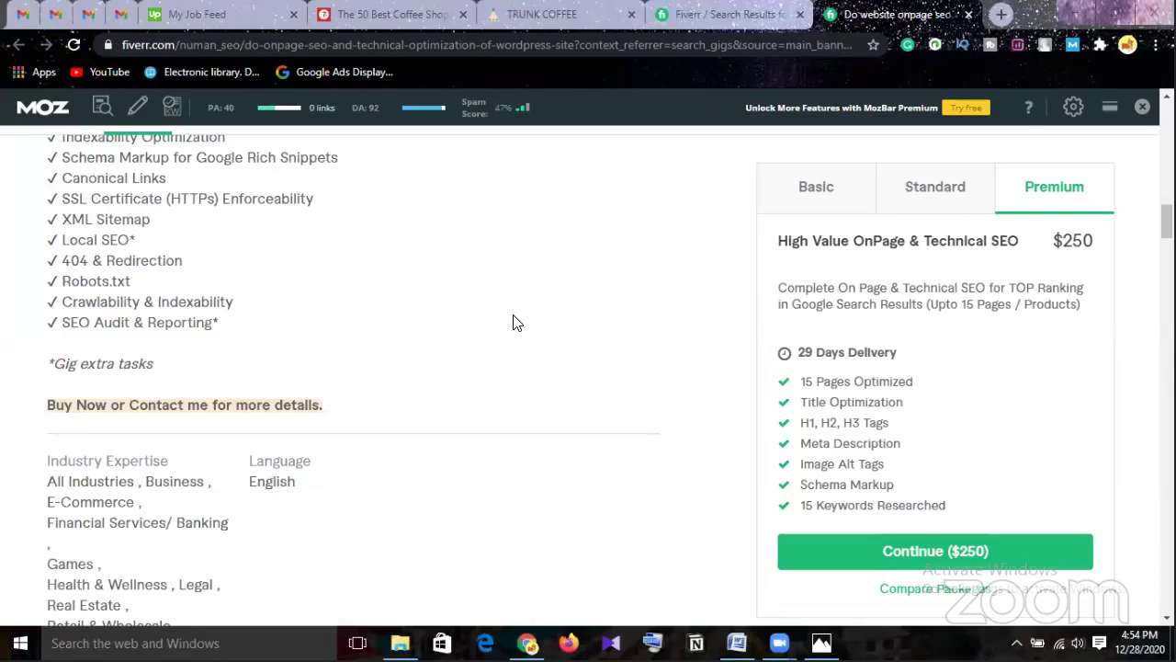
{"action": "scroll", "coordinate": [514, 322], "scroll_direction": "down", "scroll_amount": 1}
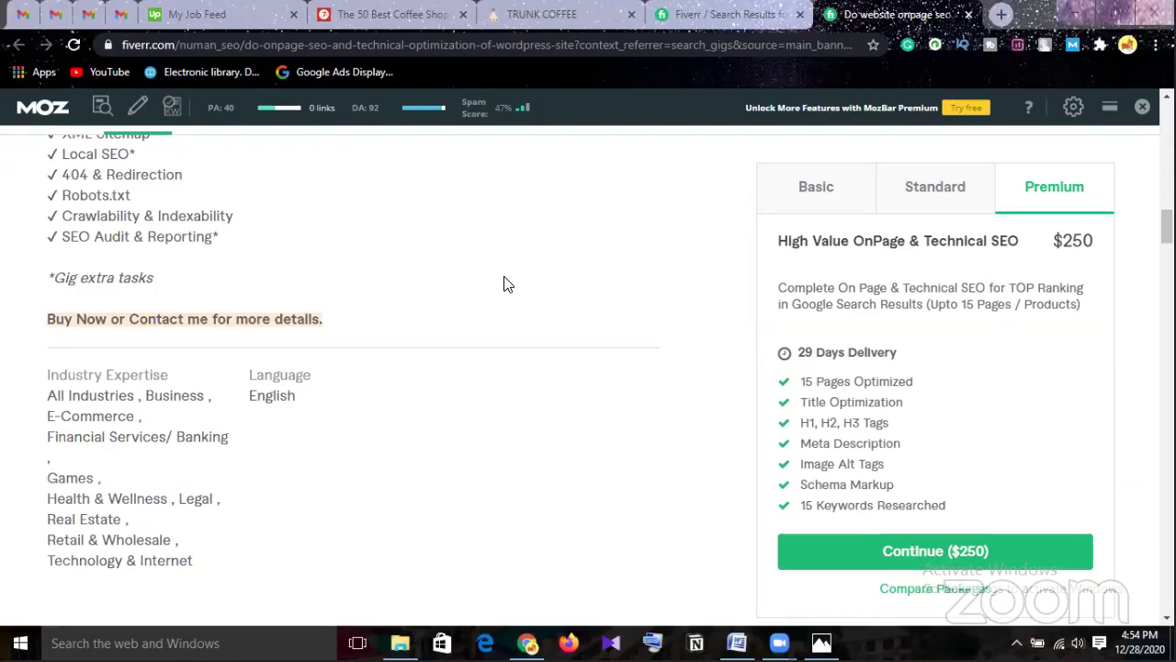
Turn on MozBar link highlighting for the gig page and check the highlighted links.
{"action": "left_click", "coordinate": [140, 111]}
{"action": "scroll", "coordinate": [598, 377], "scroll_direction": "down", "scroll_amount": 2}
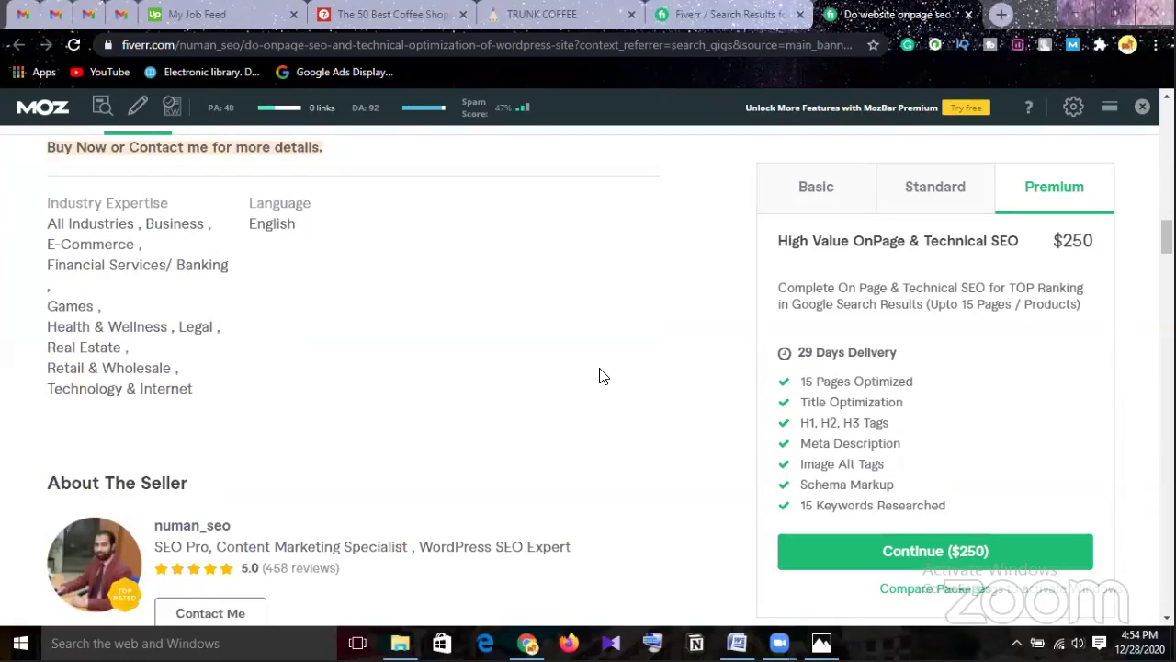
{"action": "scroll", "coordinate": [601, 377], "scroll_direction": "up", "scroll_amount": 1}
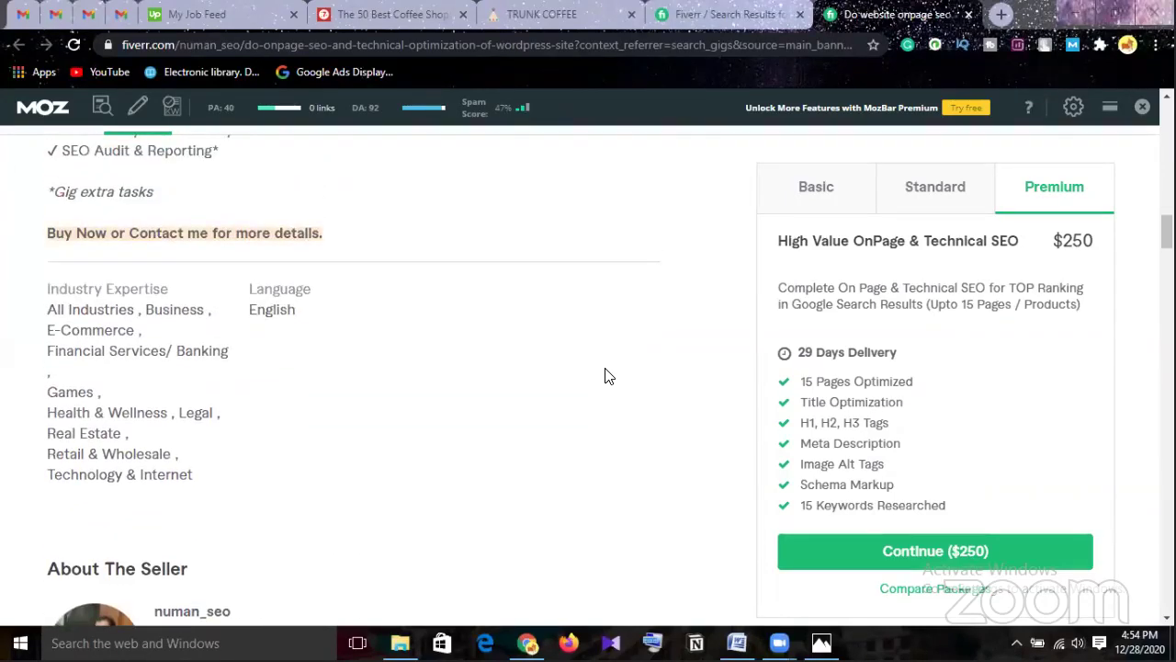
Browse the gig's sample-result slides up to the Analytics screenshot, then return to the coffee-shops post.
{"action": "scroll", "coordinate": [604, 375], "scroll_direction": "up", "scroll_amount": 13}
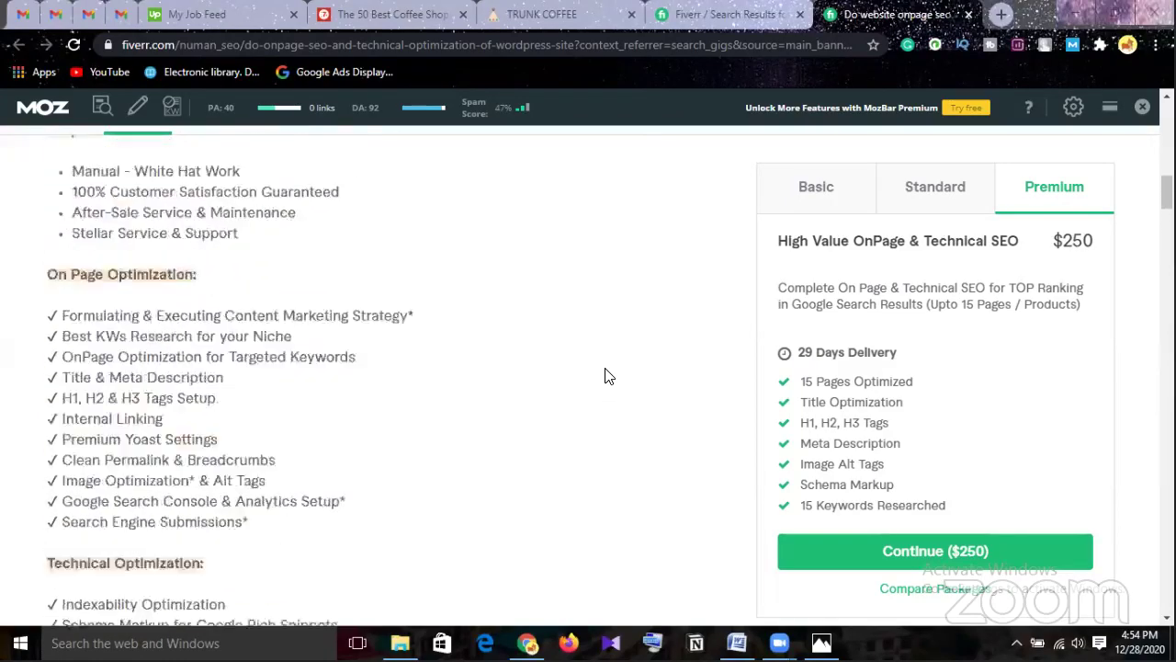
{"action": "scroll", "coordinate": [607, 375], "scroll_direction": "up", "scroll_amount": 2}
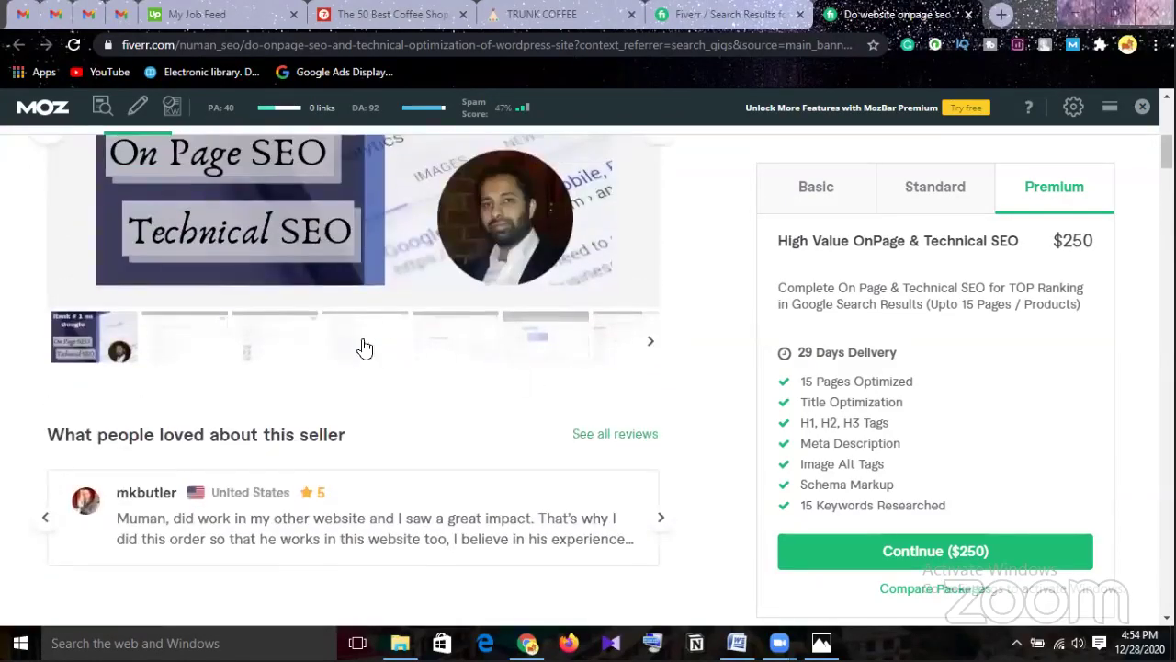
{"action": "scroll", "coordinate": [398, 352], "scroll_direction": "up", "scroll_amount": 2}
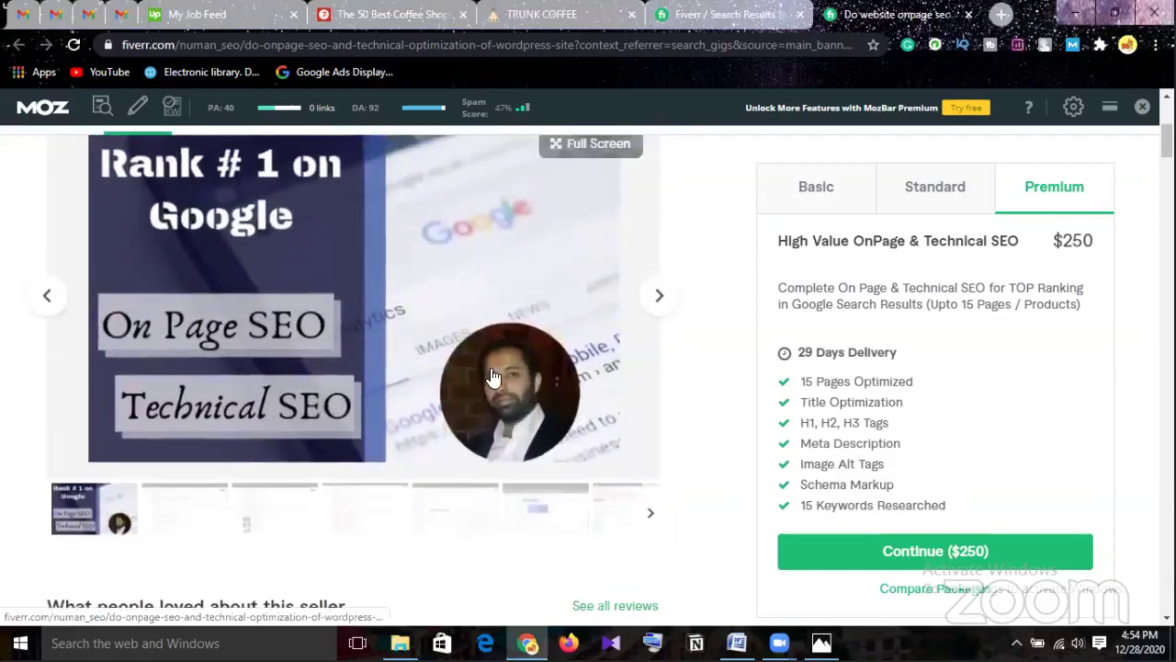
{"action": "left_click", "coordinate": [670, 299]}
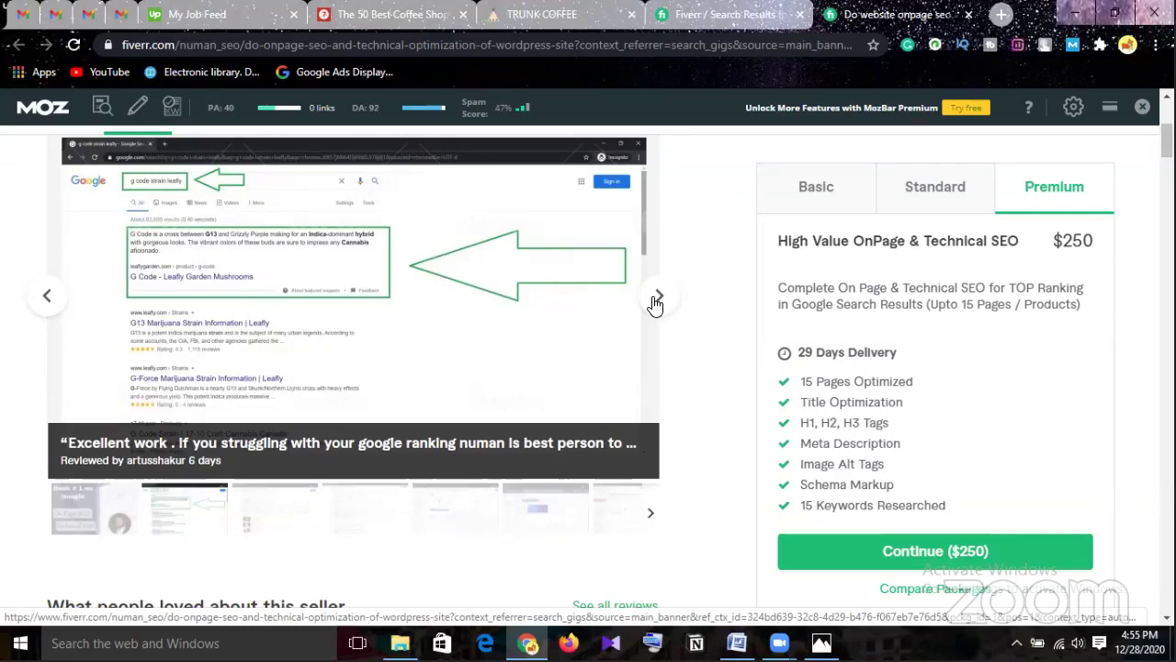
{"action": "left_click", "coordinate": [656, 303]}
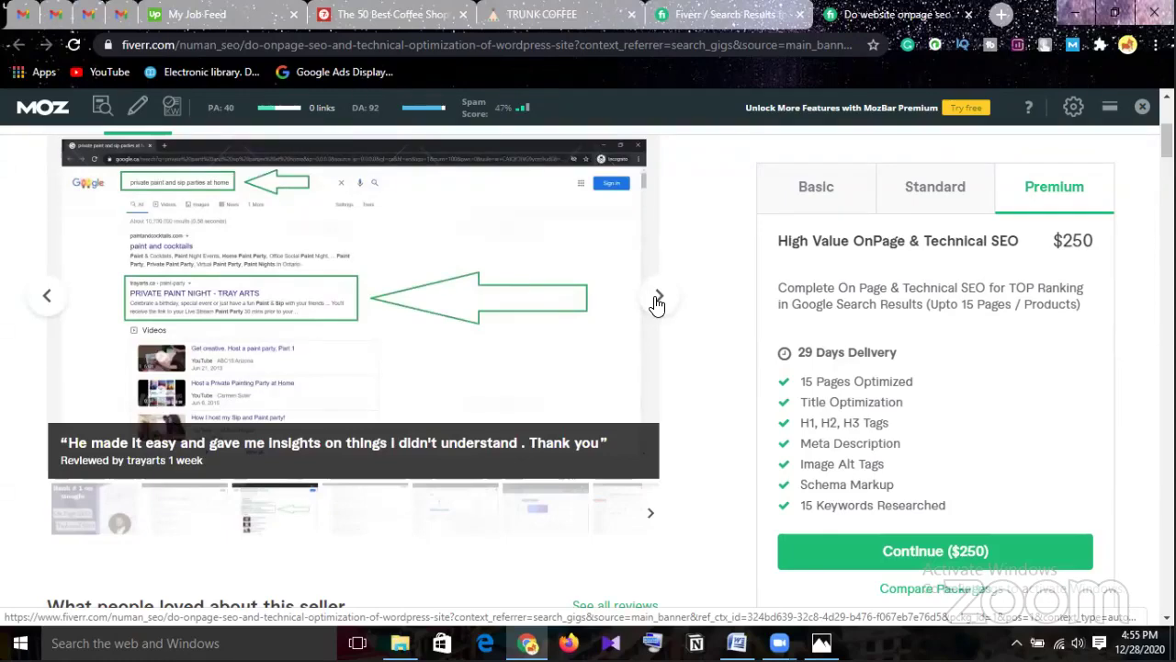
{"action": "left_click", "coordinate": [657, 301]}
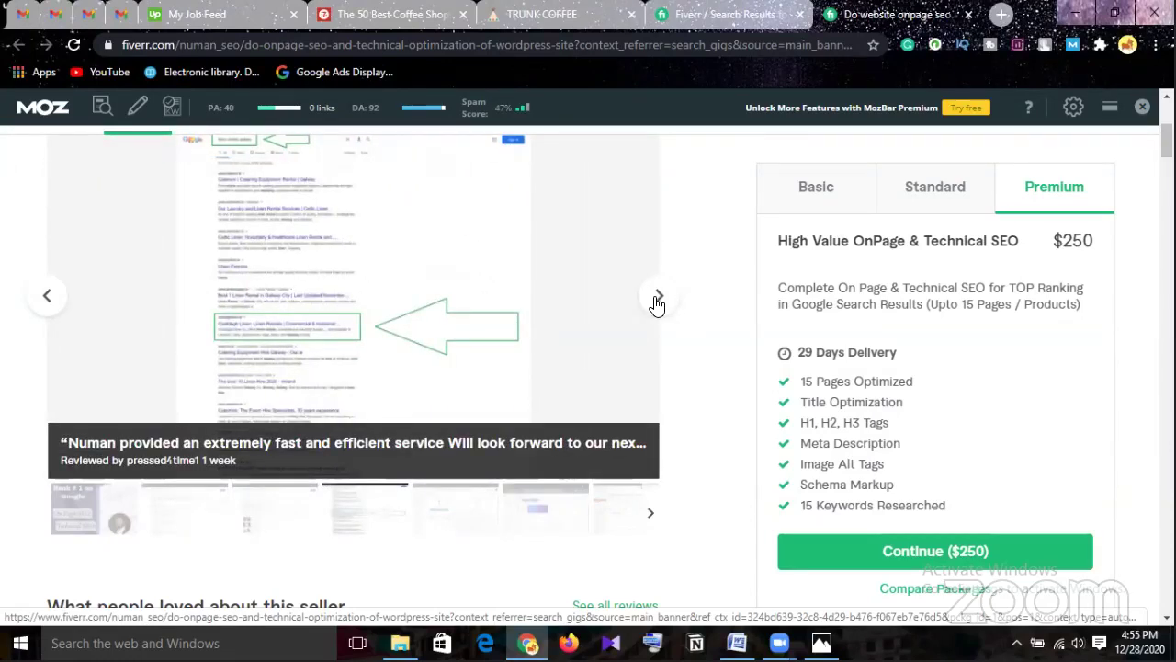
{"action": "left_click", "coordinate": [658, 300]}
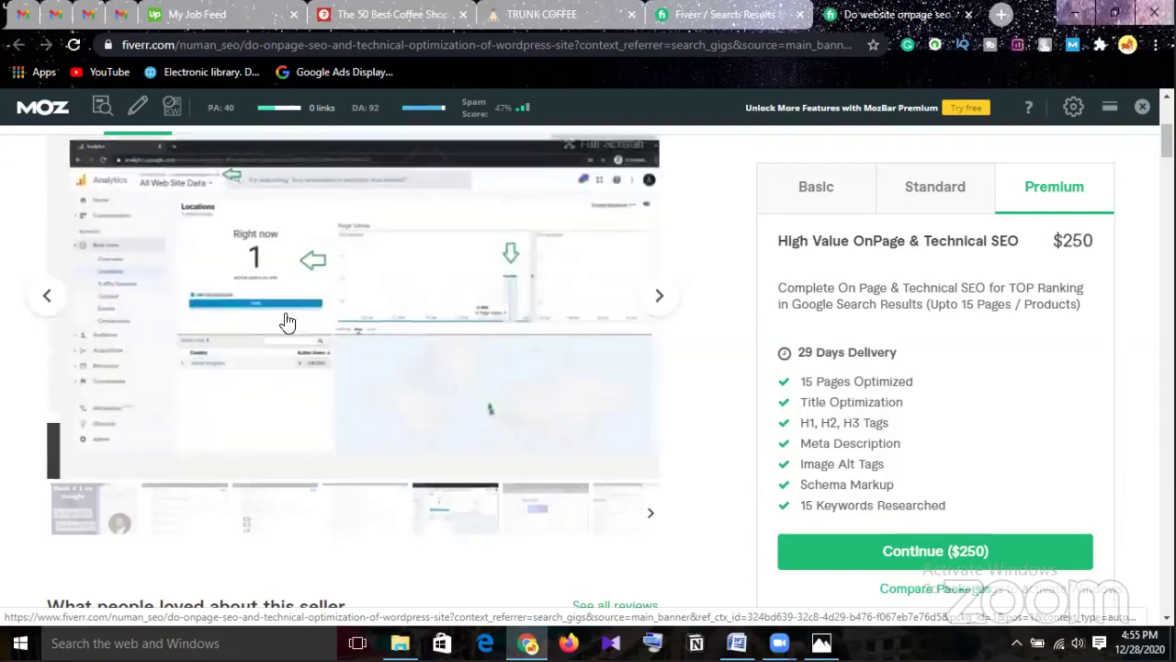
{"action": "left_click", "coordinate": [409, 23]}
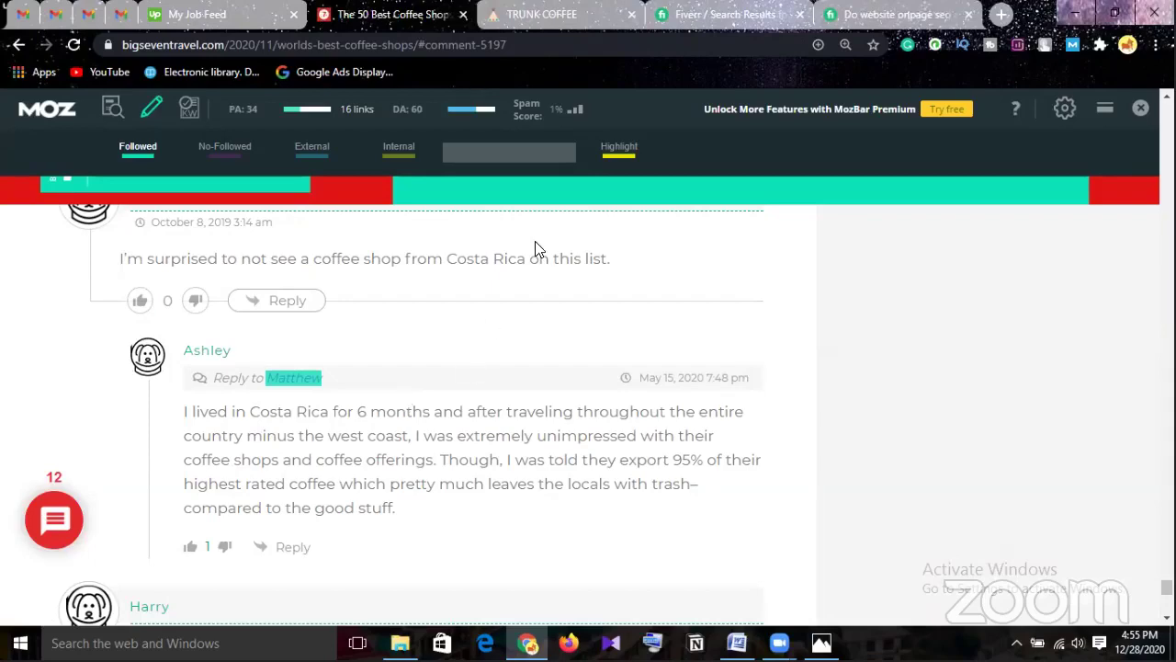
From the on page seo results, open rockben's gig for fixing WordPress SEO issues with Yoast Premium.
{"action": "left_click", "coordinate": [707, 16]}
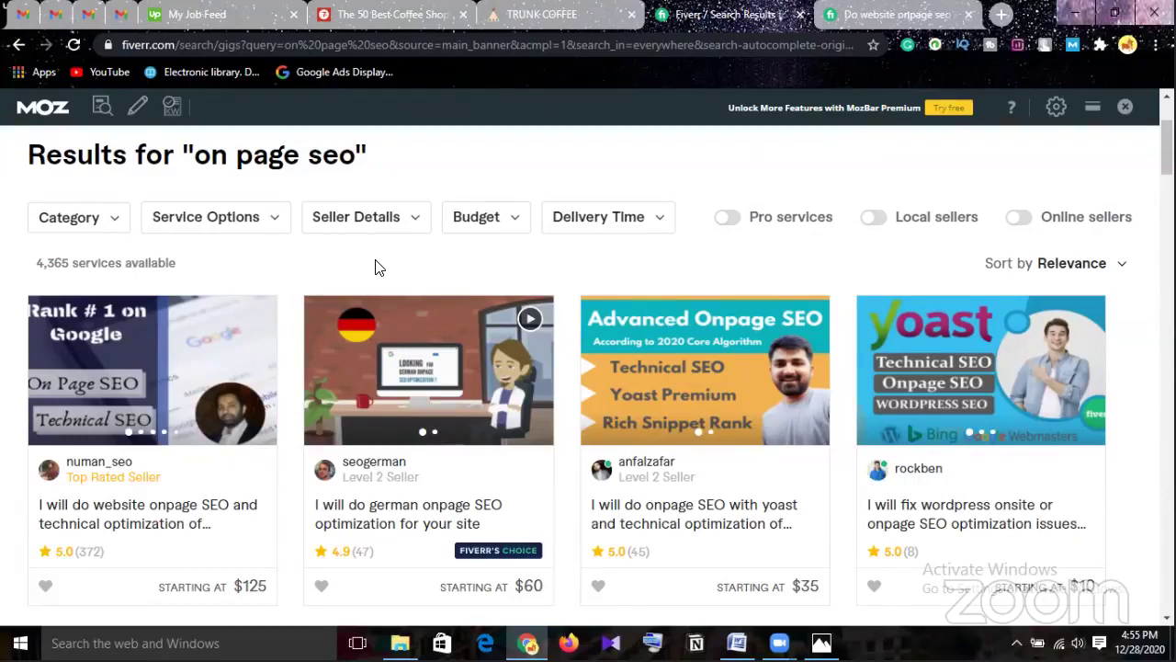
{"action": "scroll", "coordinate": [375, 266], "scroll_direction": "down", "scroll_amount": 1}
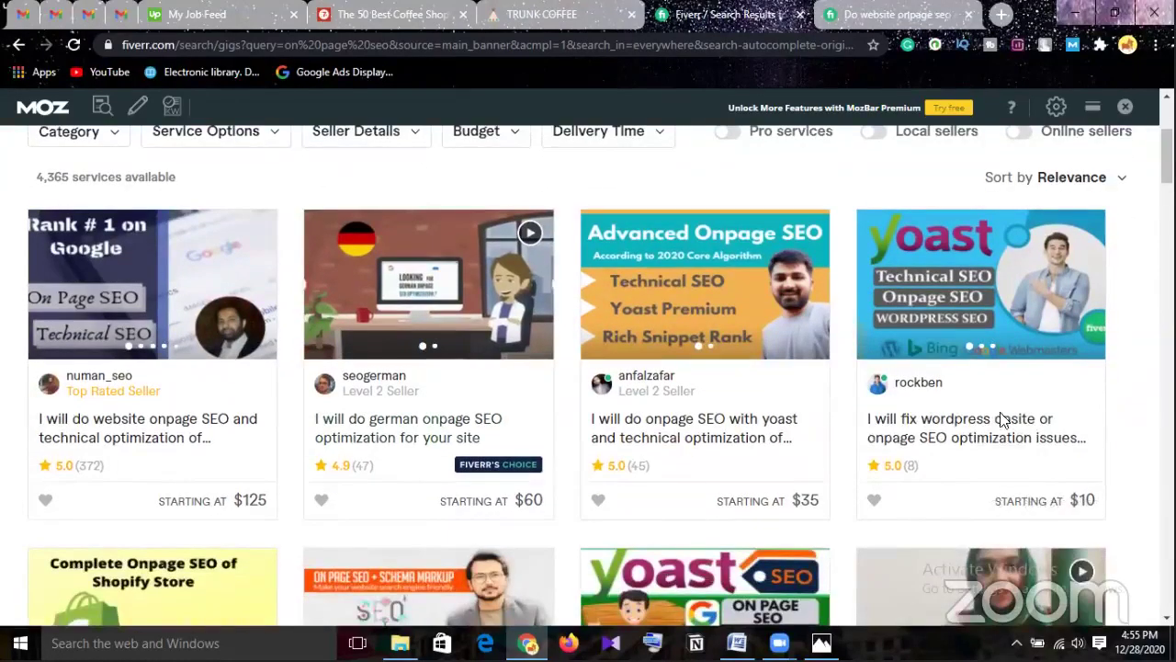
{"action": "left_click", "coordinate": [984, 434]}
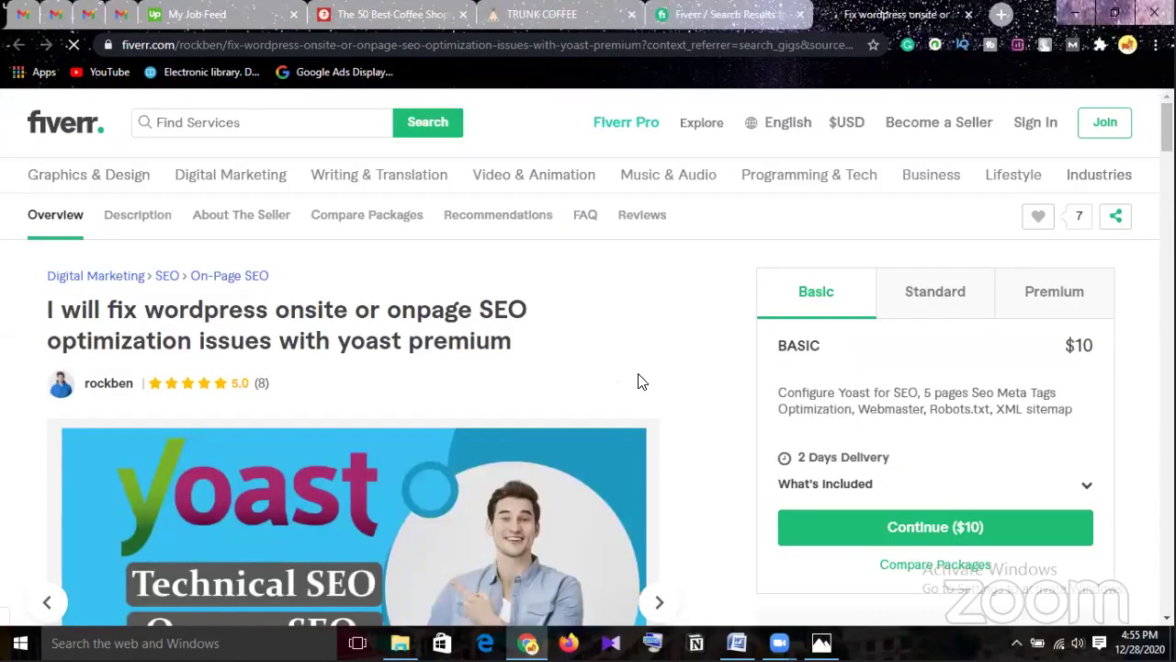
Compare the Standard and Basic packages and expand what the Basic package includes.
{"action": "scroll", "coordinate": [637, 380], "scroll_direction": "down", "scroll_amount": 1}
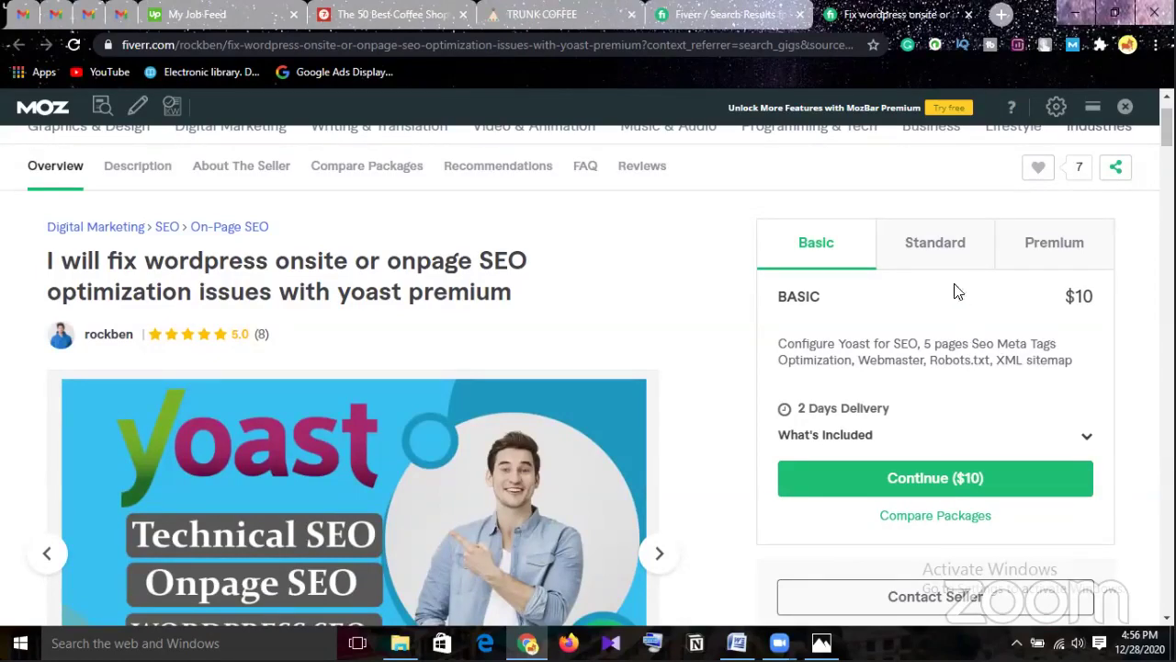
{"action": "left_click", "coordinate": [936, 257]}
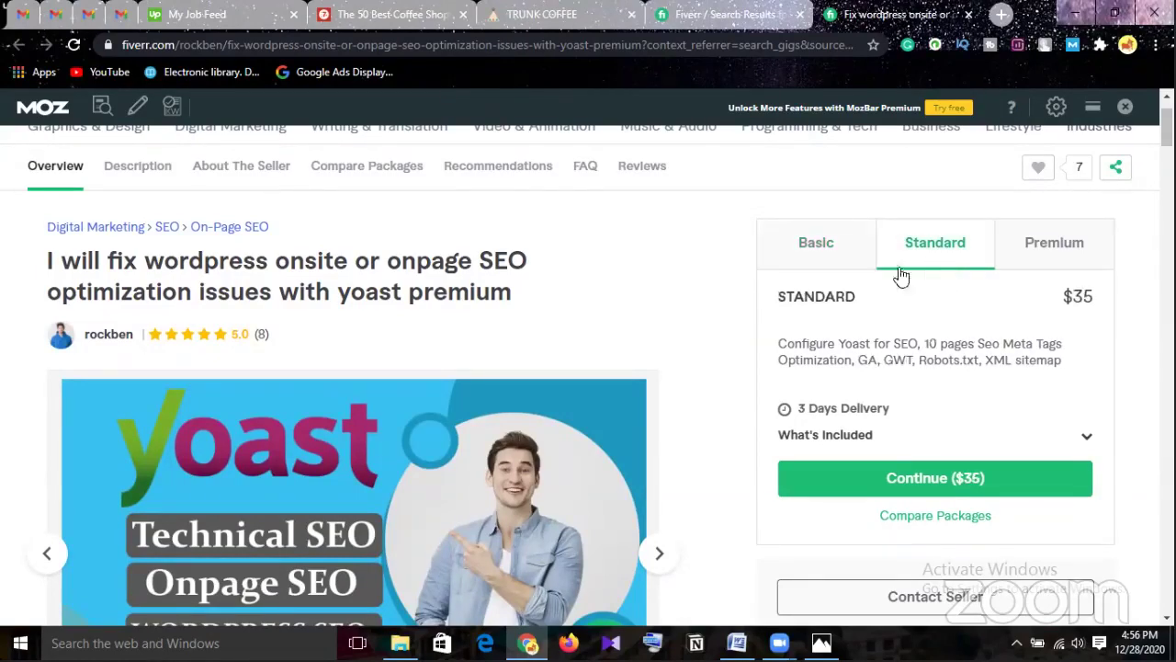
{"action": "left_click", "coordinate": [827, 248]}
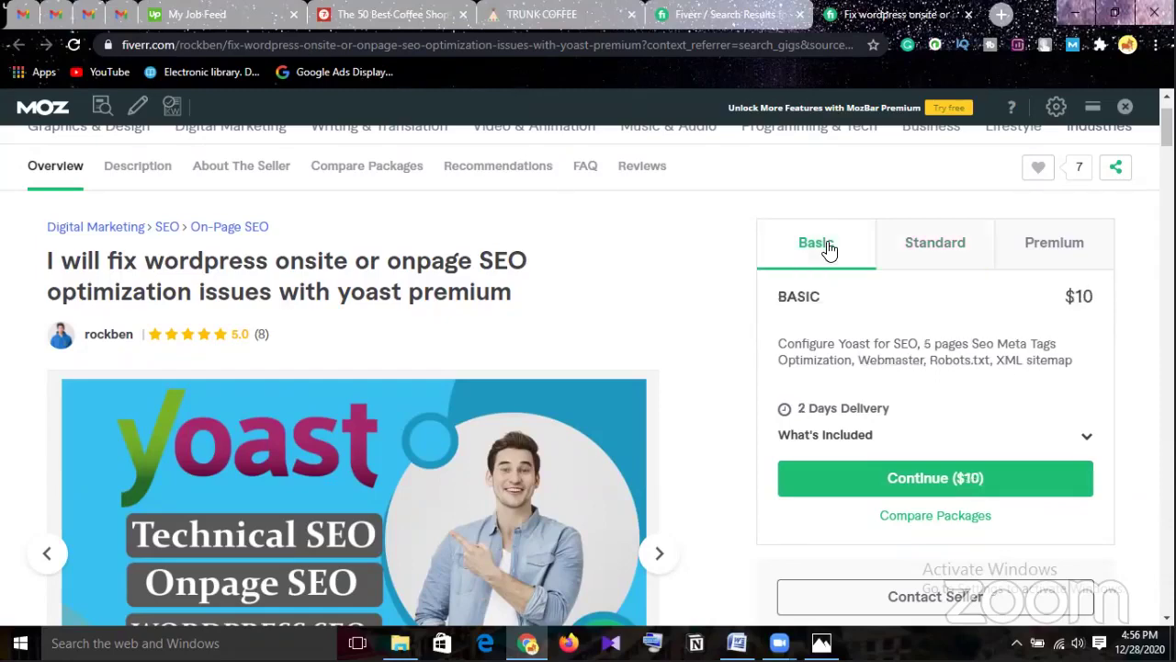
{"action": "left_click", "coordinate": [1086, 439]}
Review the gig details, reselect the $35 Standard package, then return to the coffee-shop article.
{"action": "scroll", "coordinate": [897, 393], "scroll_direction": "down", "scroll_amount": 1}
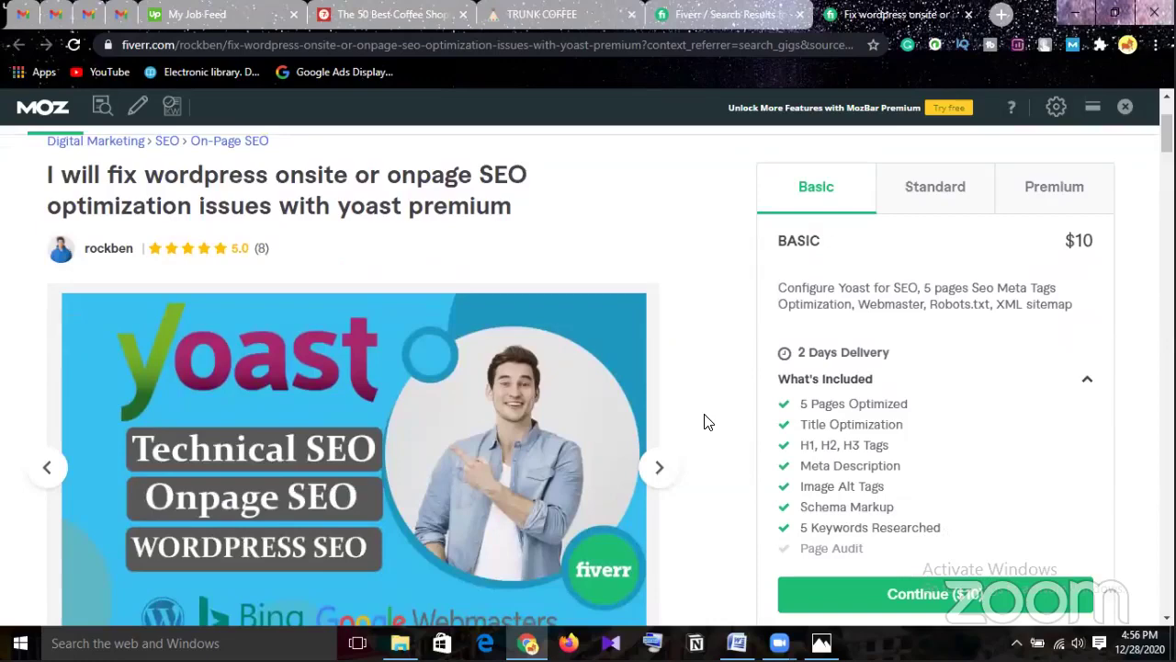
{"action": "scroll", "coordinate": [866, 449], "scroll_direction": "down", "scroll_amount": 1}
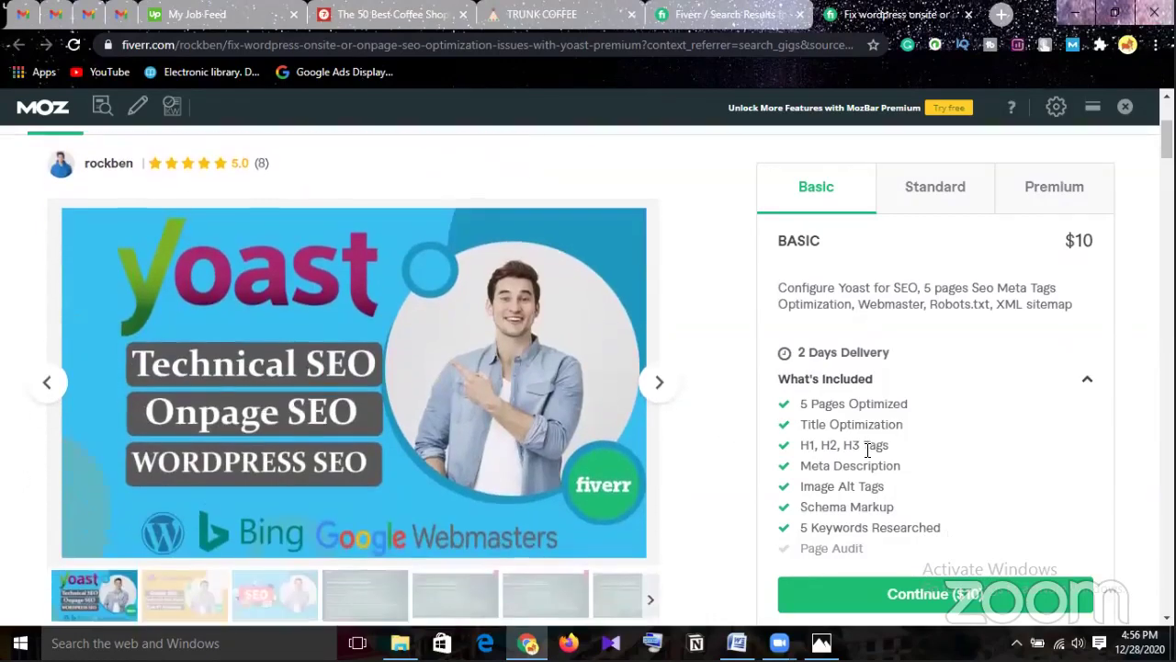
{"action": "scroll", "coordinate": [900, 481], "scroll_direction": "down", "scroll_amount": 1}
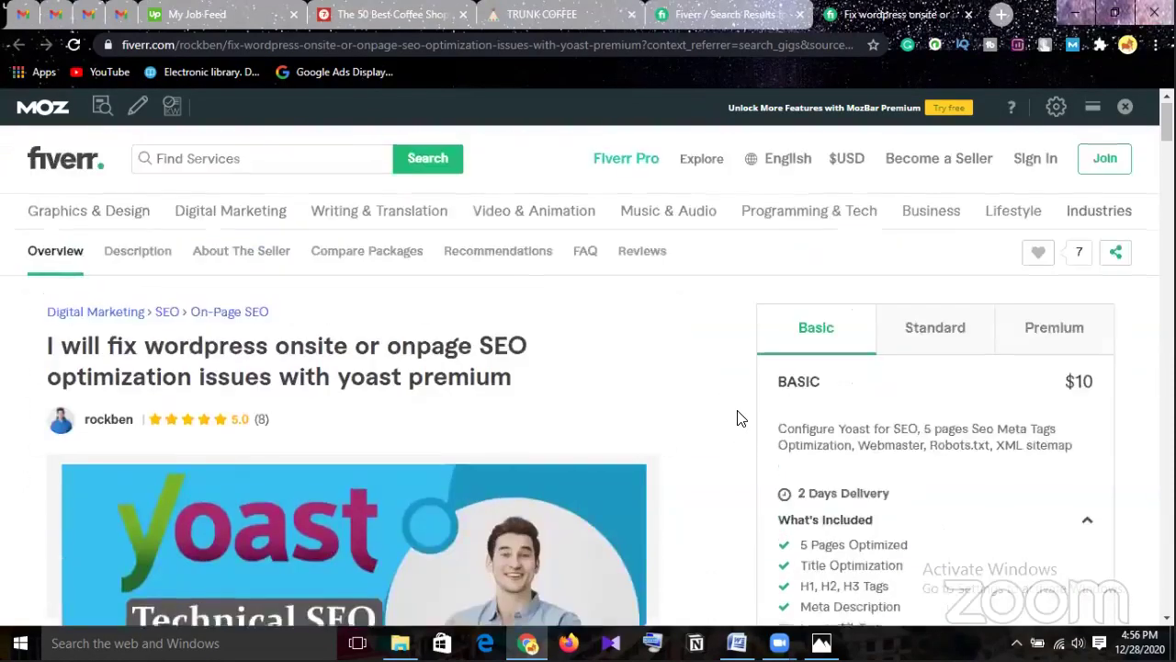
{"action": "scroll", "coordinate": [754, 425], "scroll_direction": "up", "scroll_amount": 4}
{"action": "scroll", "coordinate": [740, 416], "scroll_direction": "down", "scroll_amount": 2}
{"action": "scroll", "coordinate": [743, 416], "scroll_direction": "down", "scroll_amount": 6}
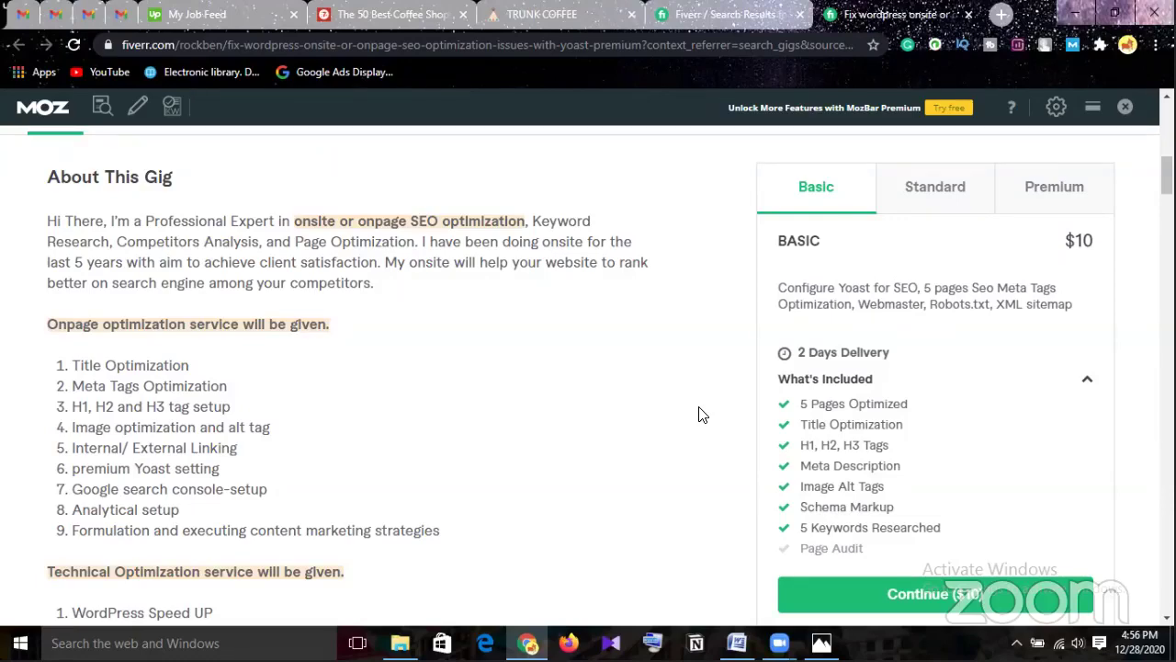
{"action": "scroll", "coordinate": [698, 414], "scroll_direction": "up", "scroll_amount": 2}
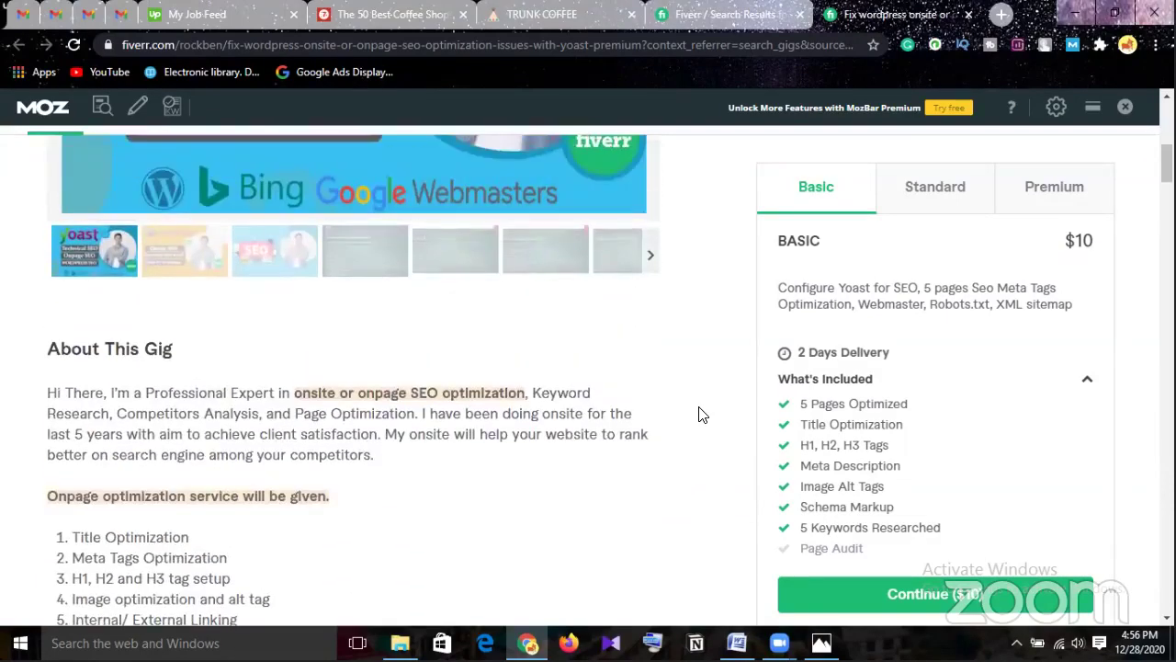
{"action": "scroll", "coordinate": [699, 414], "scroll_direction": "up", "scroll_amount": 4}
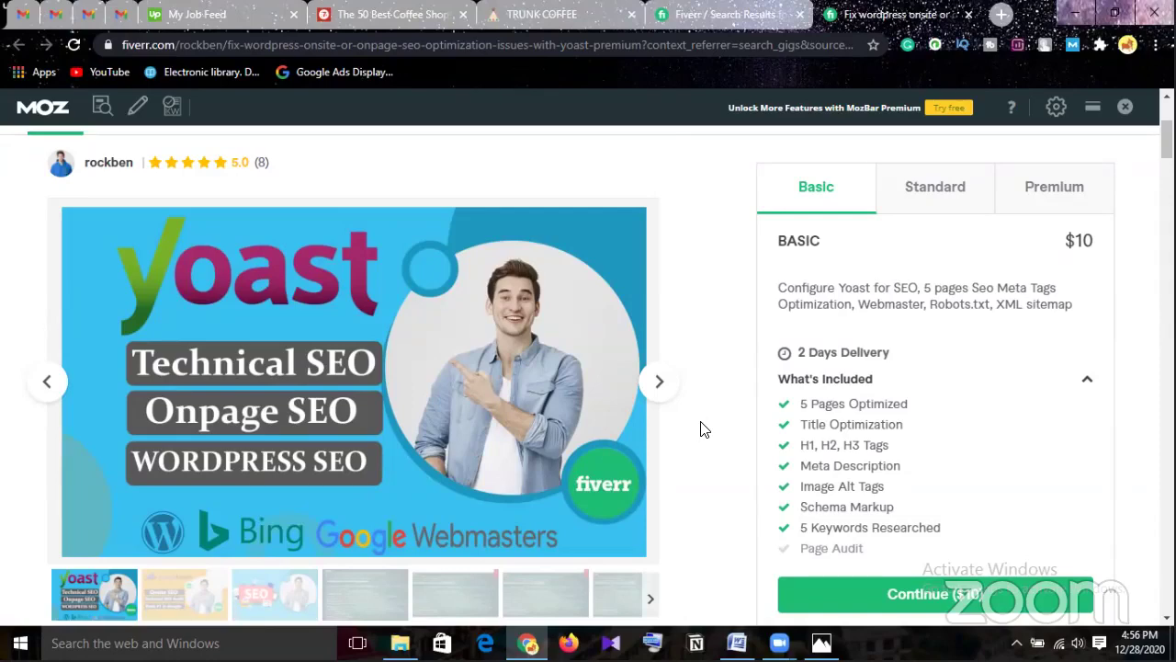
{"action": "left_click", "coordinate": [919, 191]}
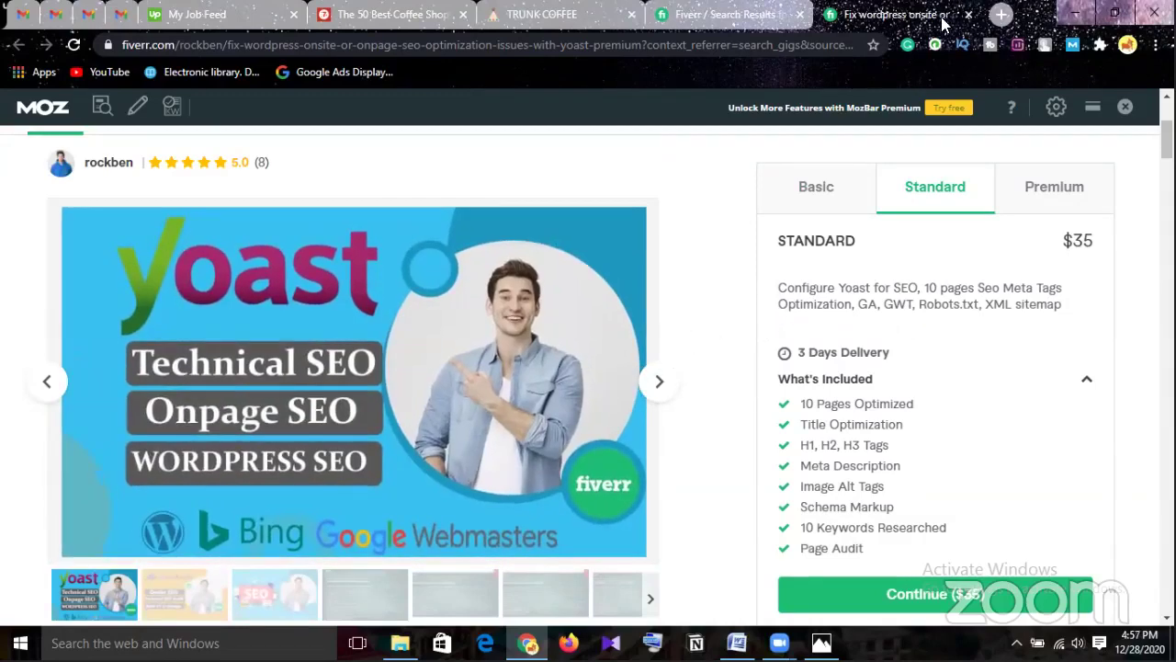
{"action": "left_click", "coordinate": [404, 14]}
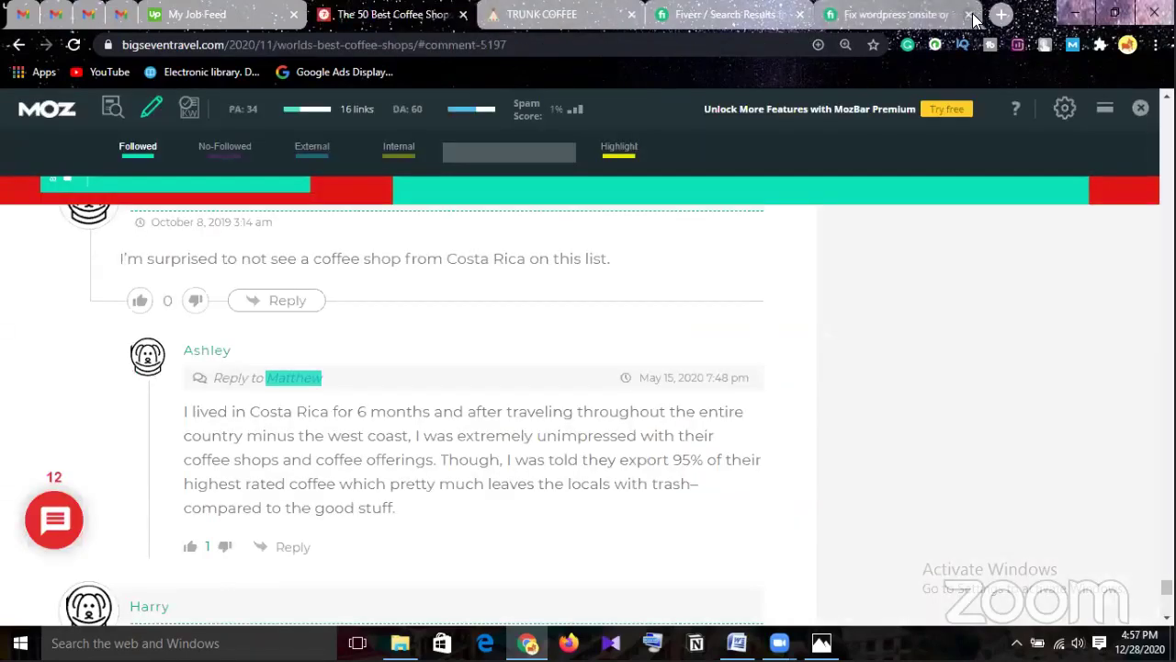
Close the Fiverr gig tab, leaving the coffee shops article on screen.
{"action": "left_click", "coordinate": [969, 14]}
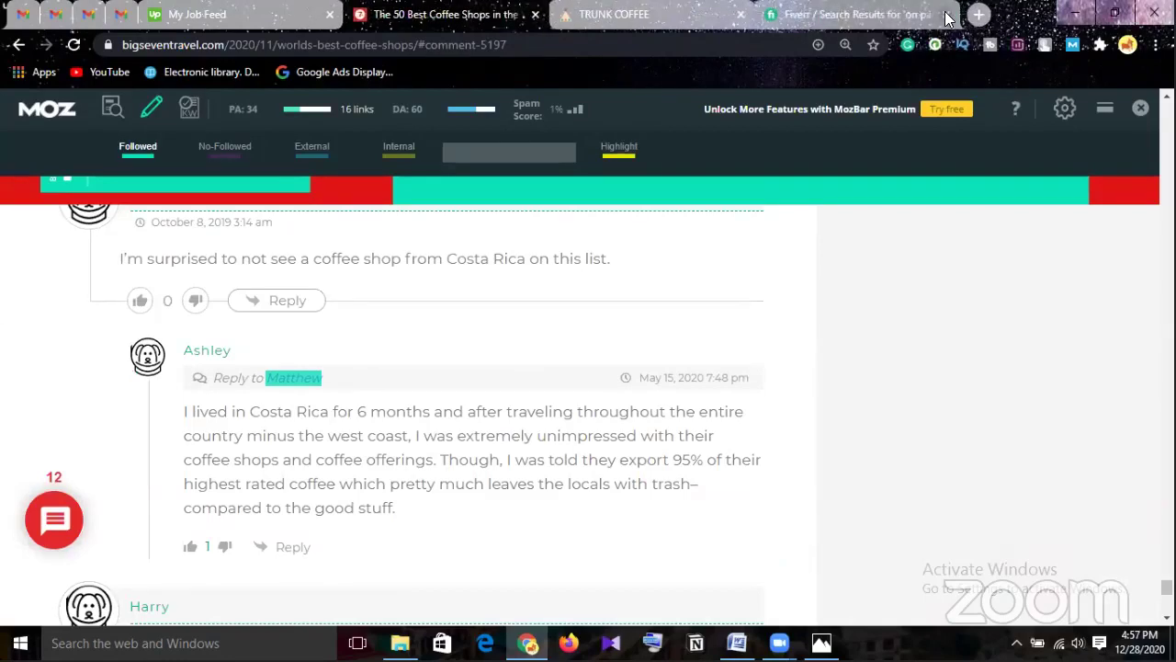
{"action": "scroll", "coordinate": [877, 372], "scroll_direction": "down", "scroll_amount": 10}
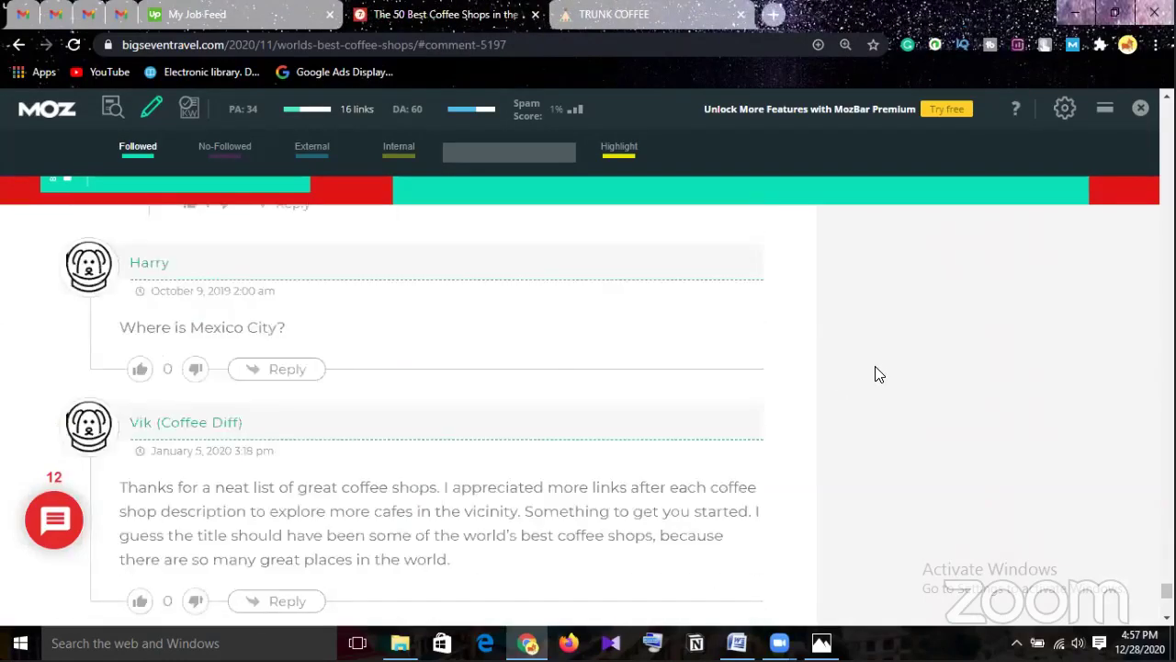
{"action": "scroll", "coordinate": [875, 366], "scroll_direction": "down", "scroll_amount": 3}
{"action": "scroll", "coordinate": [877, 364], "scroll_direction": "up", "scroll_amount": 3}
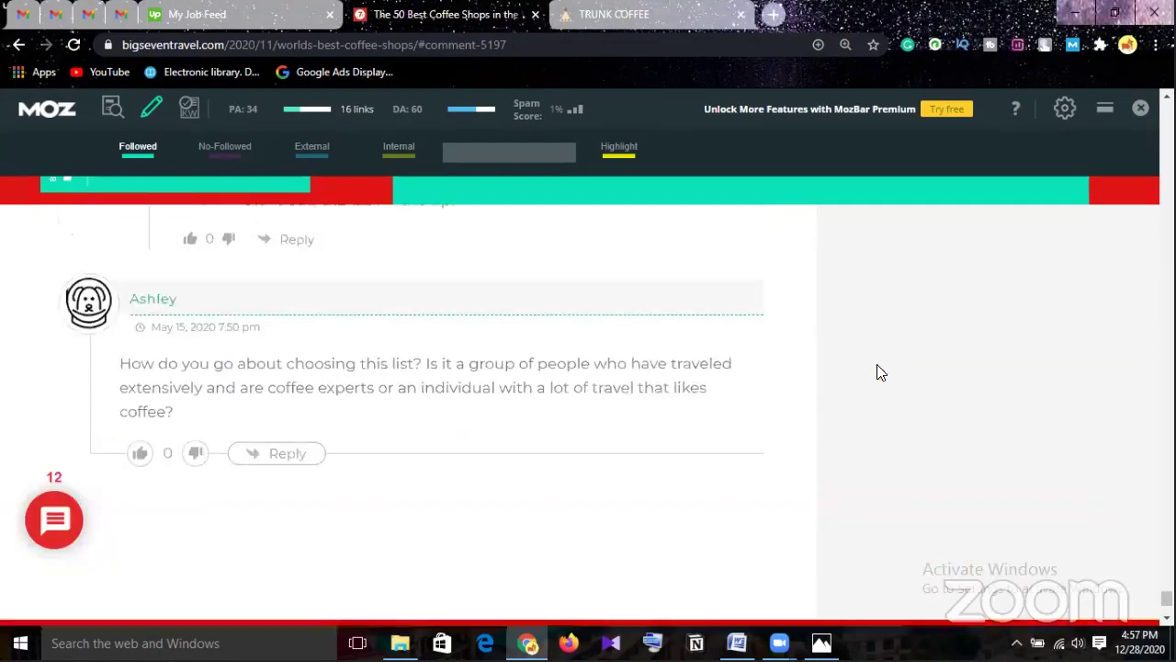
Turn off MozBar's Followed link highlighting and bring the 'Join the discussion' box into view.
{"action": "left_click", "coordinate": [137, 149]}
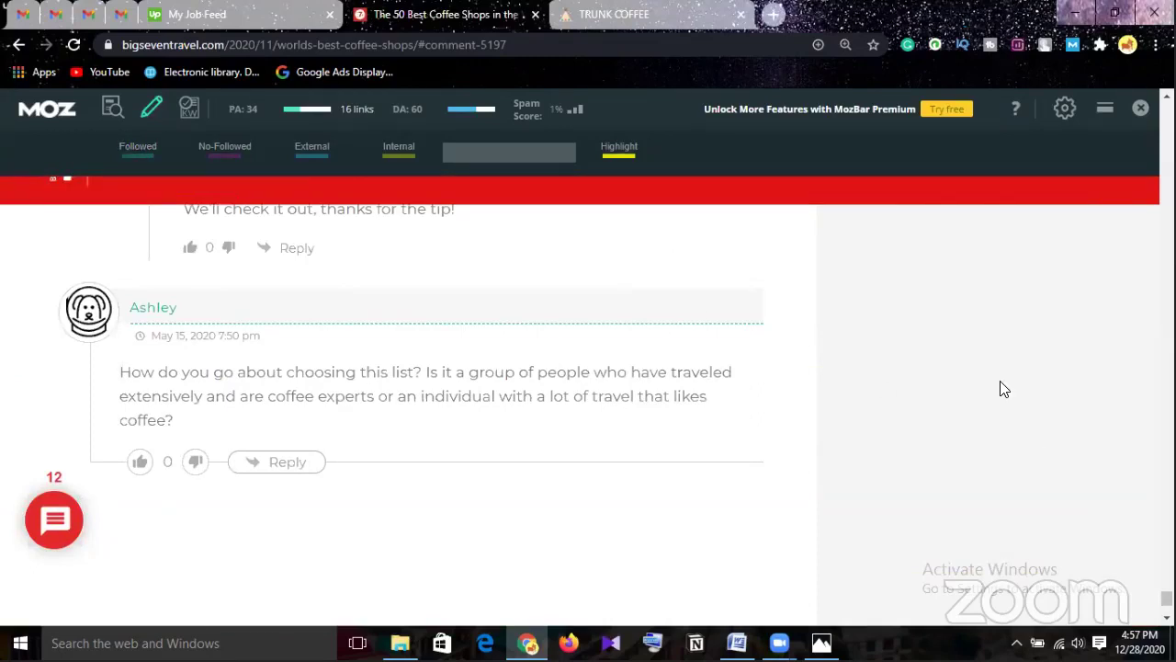
{"action": "scroll", "coordinate": [795, 417], "scroll_direction": "down", "scroll_amount": 1}
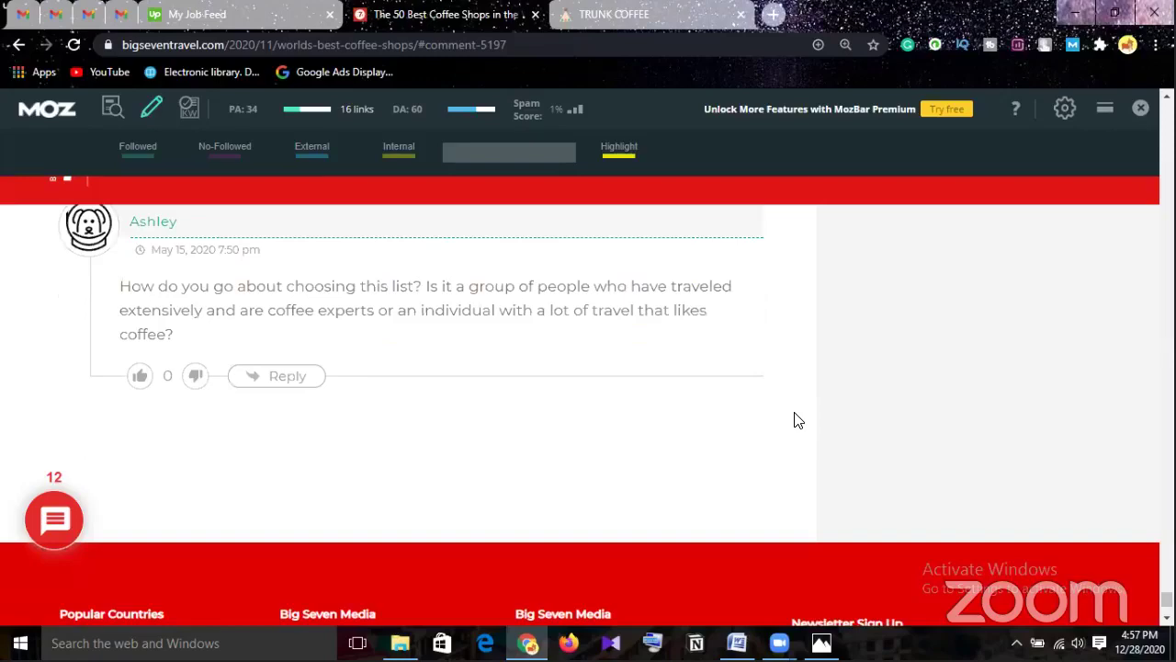
{"action": "scroll", "coordinate": [799, 420], "scroll_direction": "up", "scroll_amount": 15}
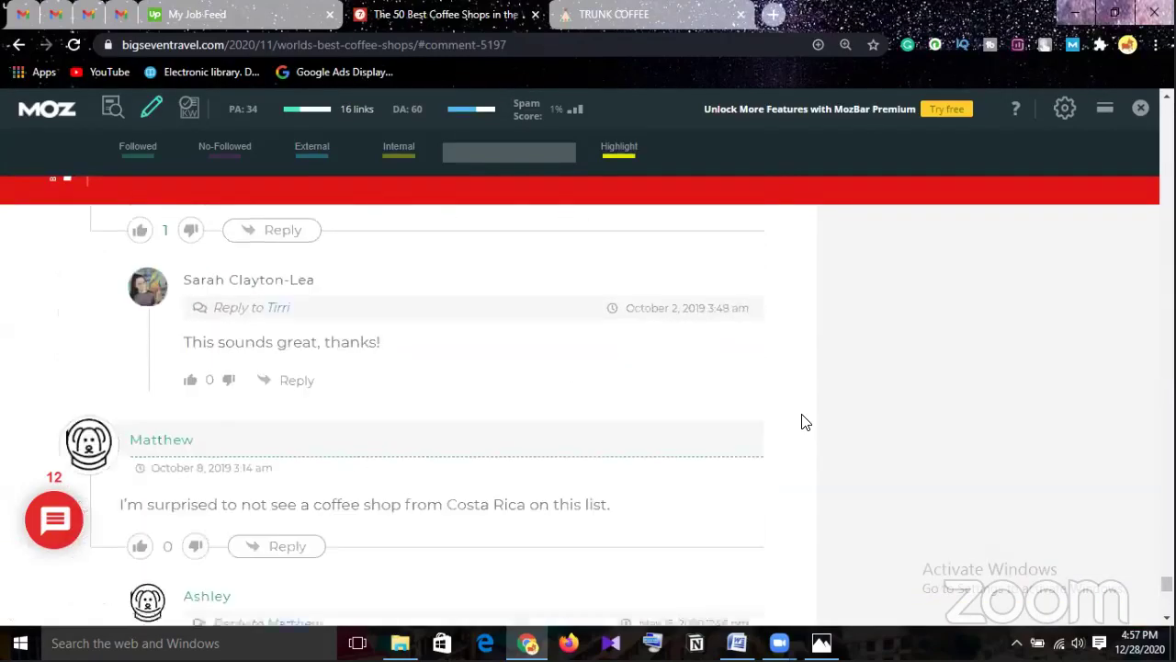
{"action": "scroll", "coordinate": [801, 422], "scroll_direction": "up", "scroll_amount": 15}
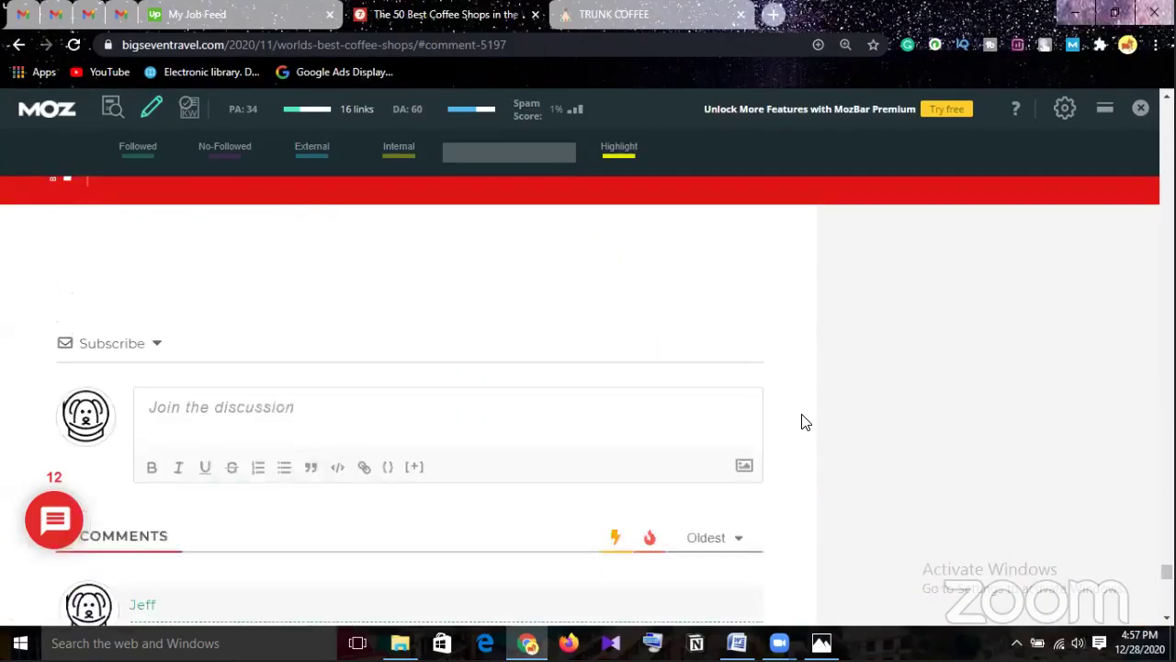
{"action": "scroll", "coordinate": [804, 423], "scroll_direction": "down", "scroll_amount": 1}
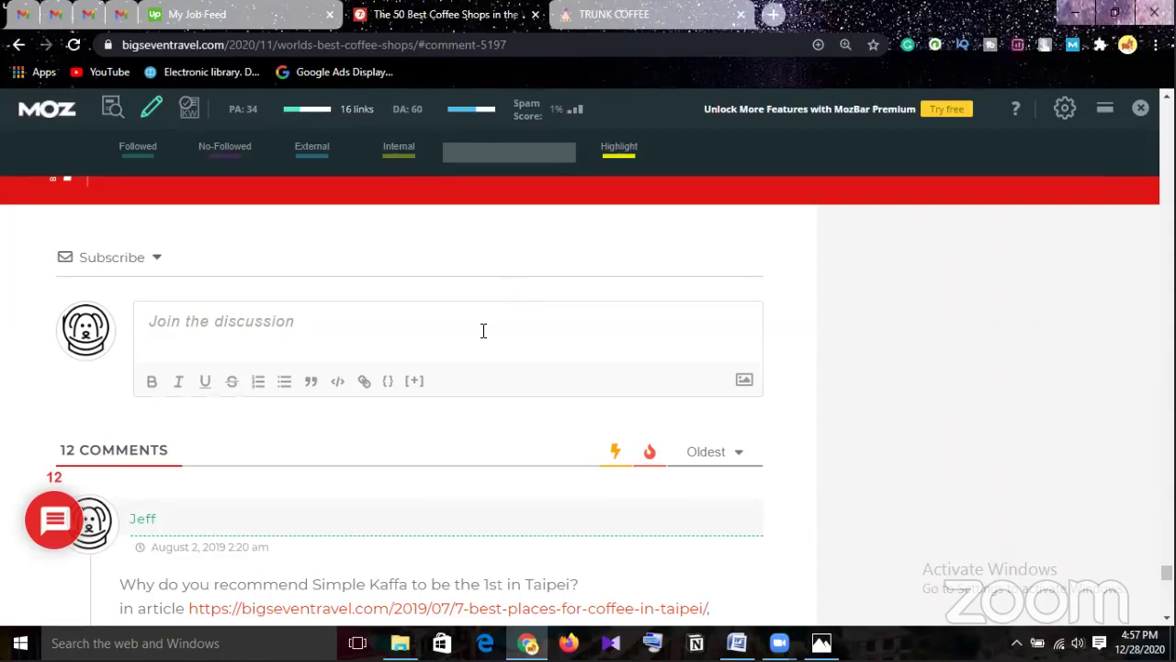
Expand the 'Join the discussion' box to reveal the Name, Email and Website fields.
{"action": "left_click", "coordinate": [406, 329]}
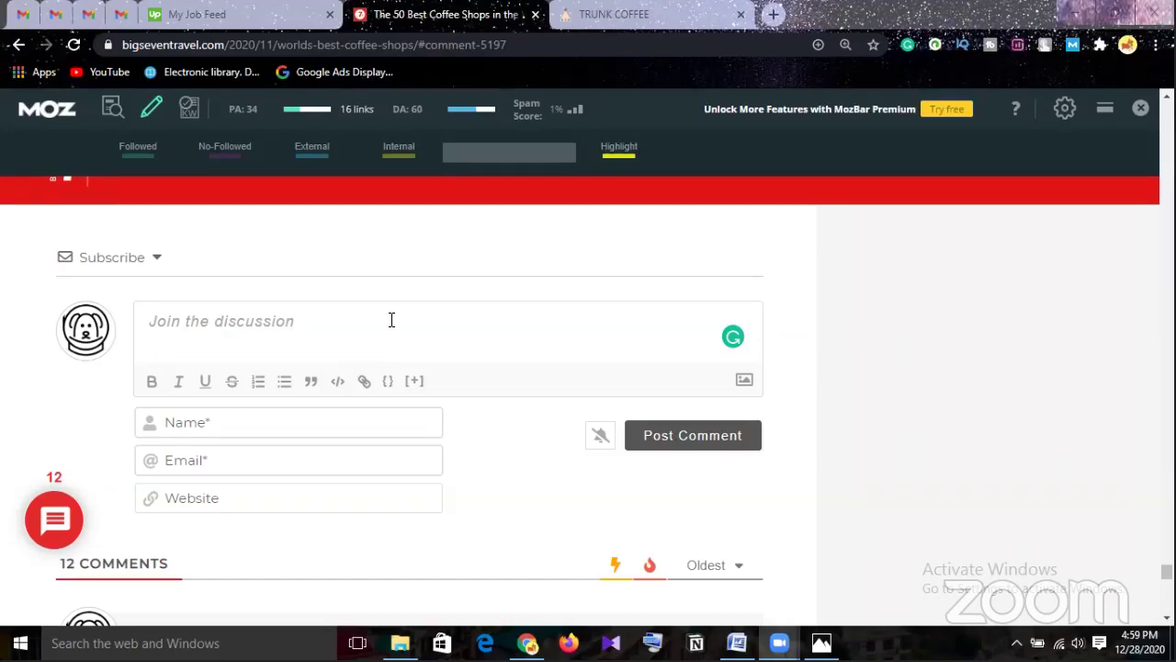
Scroll the ranking from the 48th entry down to 1st place, Simple Kaffa in Taipei.
{"action": "scroll", "coordinate": [589, 358], "scroll_direction": "up", "scroll_amount": 4}
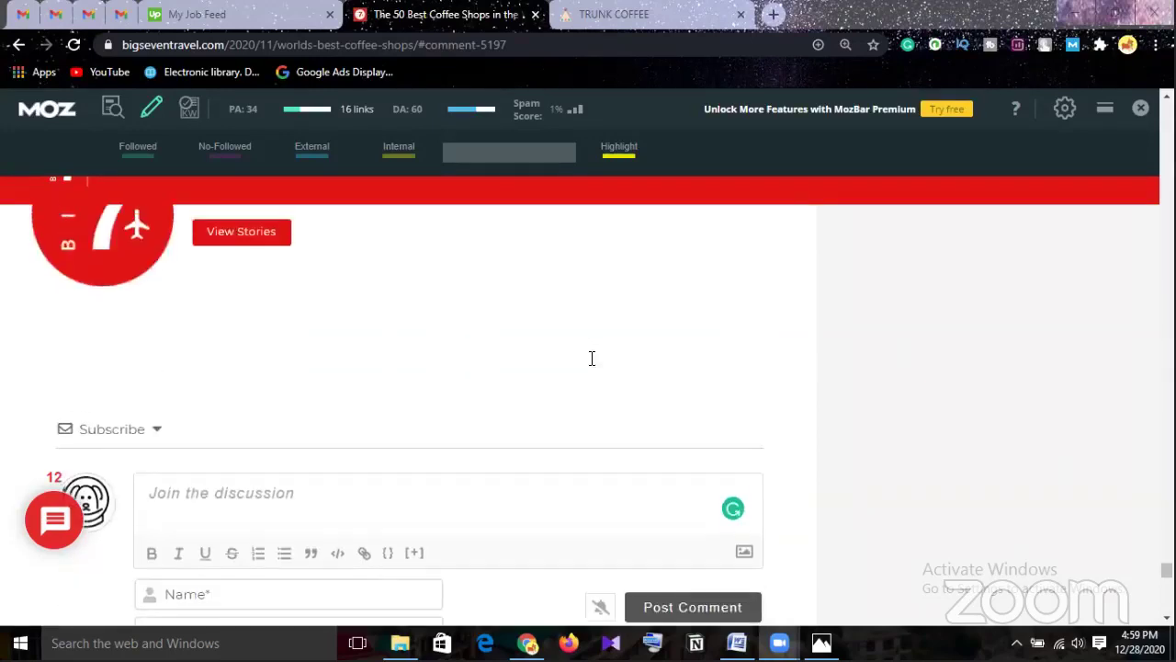
{"action": "scroll", "coordinate": [592, 358], "scroll_direction": "up", "scroll_amount": 10}
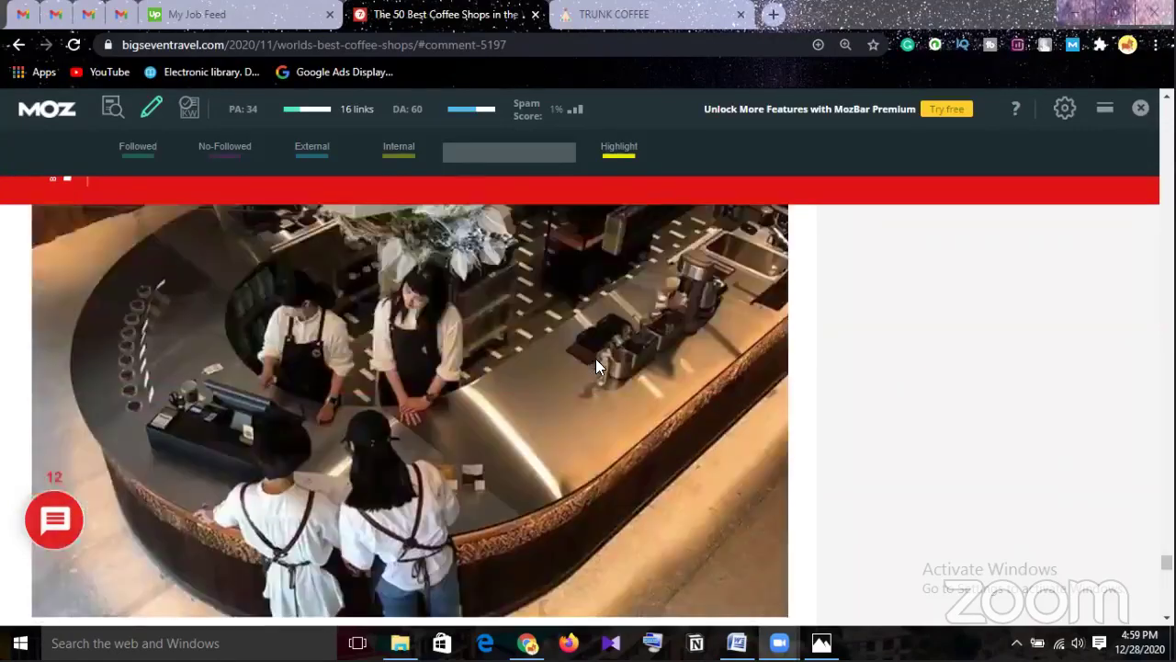
{"action": "scroll", "coordinate": [869, 327], "scroll_direction": "up", "scroll_amount": 15}
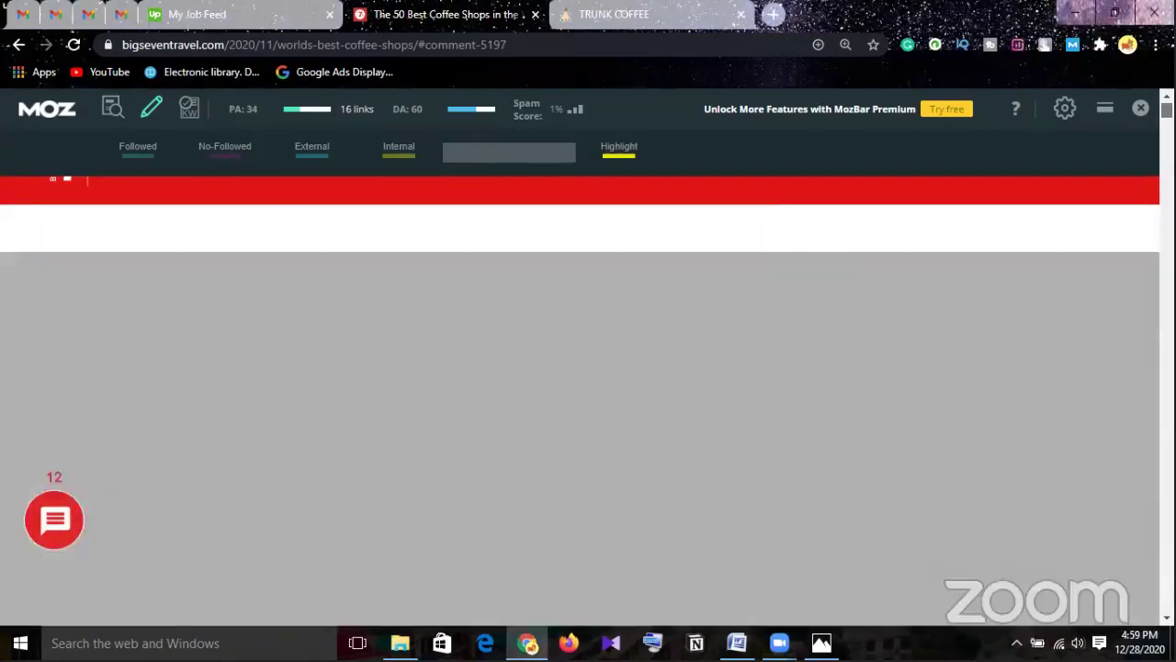
{"action": "scroll", "coordinate": [869, 329], "scroll_direction": "down", "scroll_amount": 3}
{"action": "scroll", "coordinate": [869, 331], "scroll_direction": "down", "scroll_amount": 4}
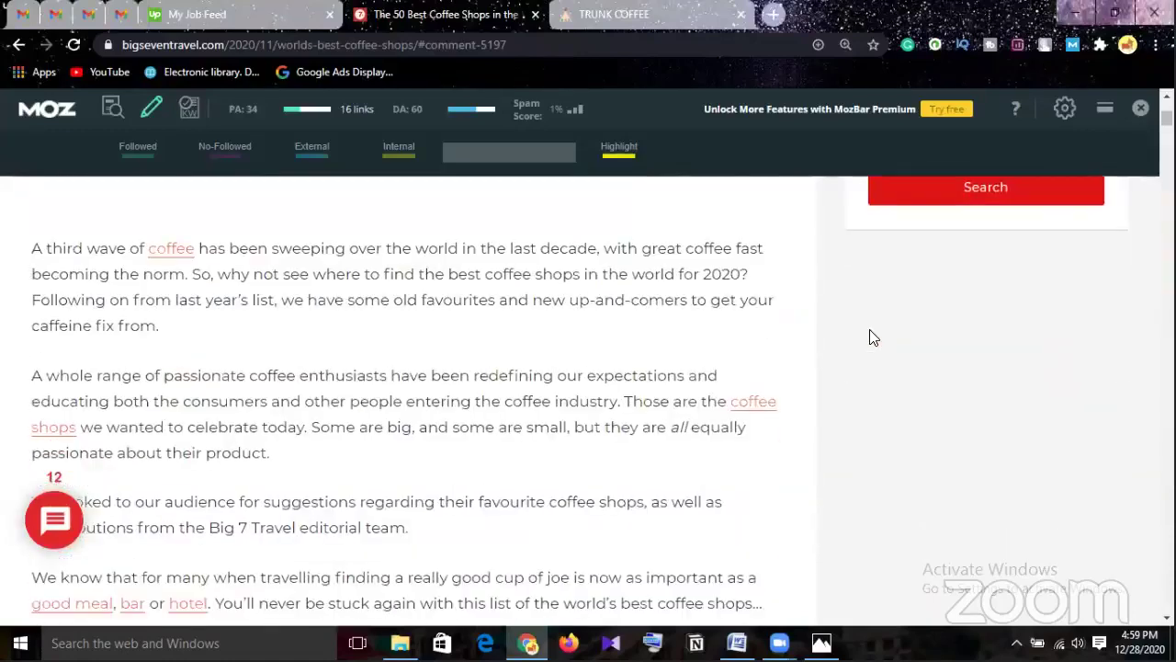
{"action": "scroll", "coordinate": [869, 331], "scroll_direction": "up", "scroll_amount": 5}
{"action": "scroll", "coordinate": [870, 331], "scroll_direction": "up", "scroll_amount": 1}
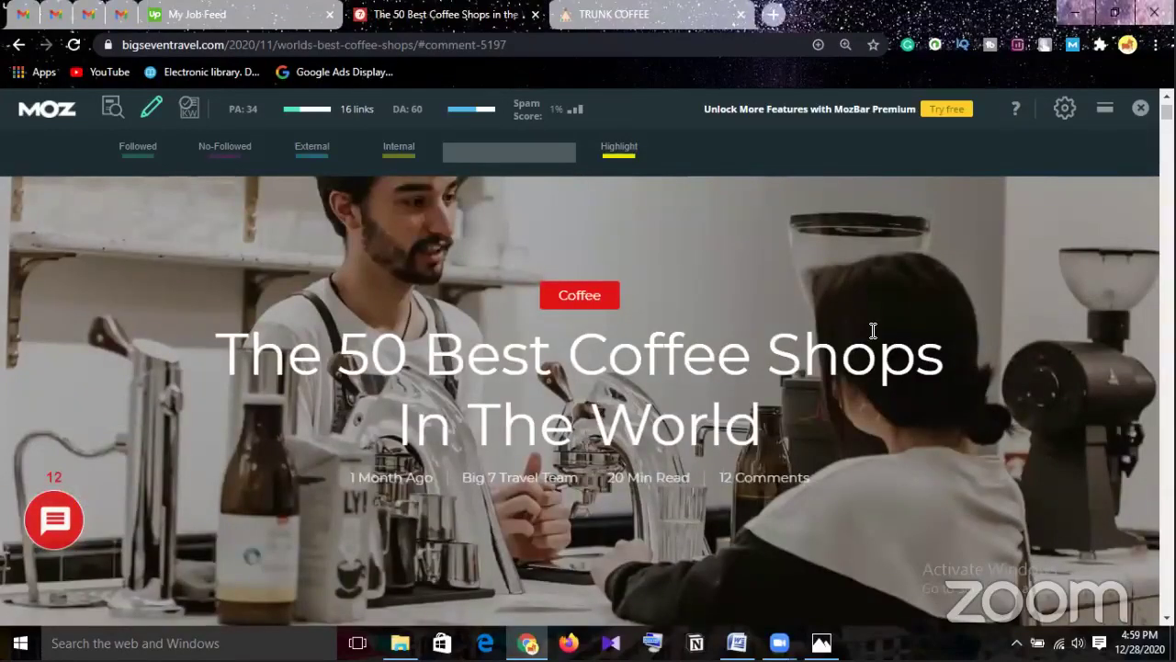
{"action": "scroll", "coordinate": [873, 331], "scroll_direction": "up", "scroll_amount": 2}
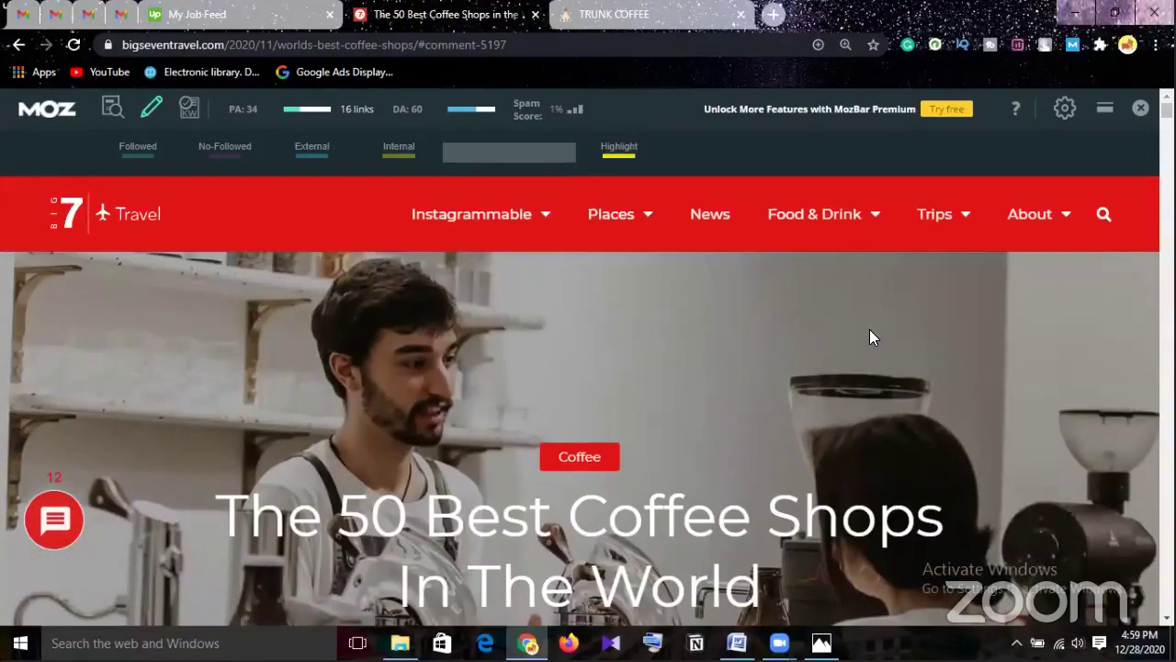
{"action": "scroll", "coordinate": [873, 328], "scroll_direction": "down", "scroll_amount": 5}
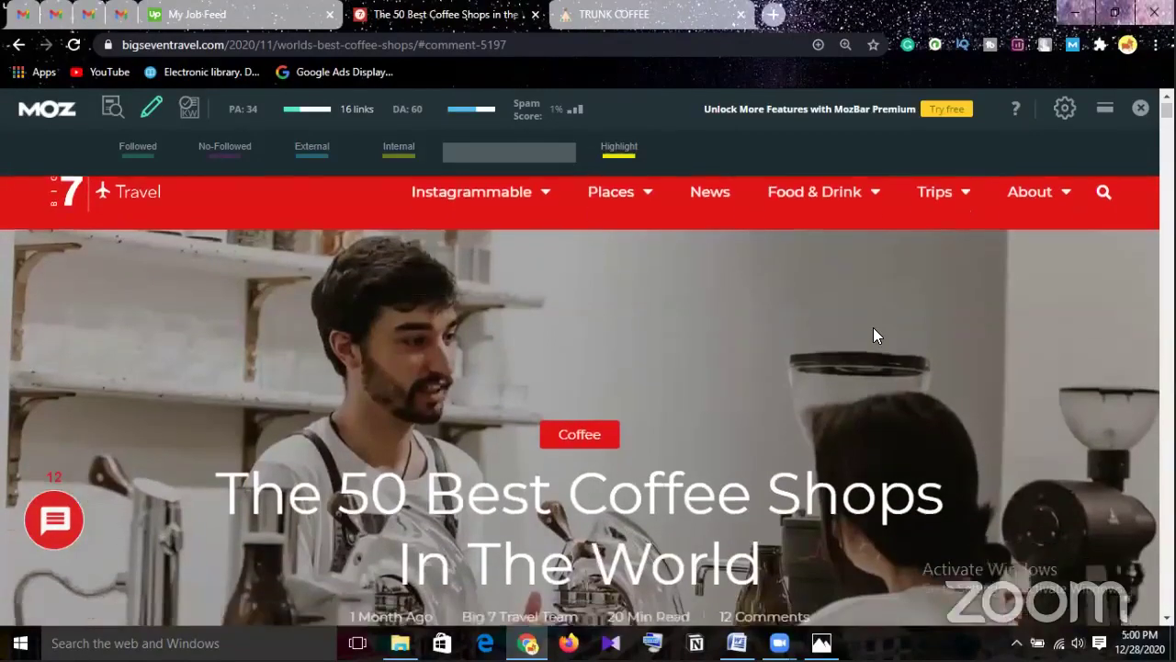
{"action": "scroll", "coordinate": [873, 335], "scroll_direction": "down", "scroll_amount": 5}
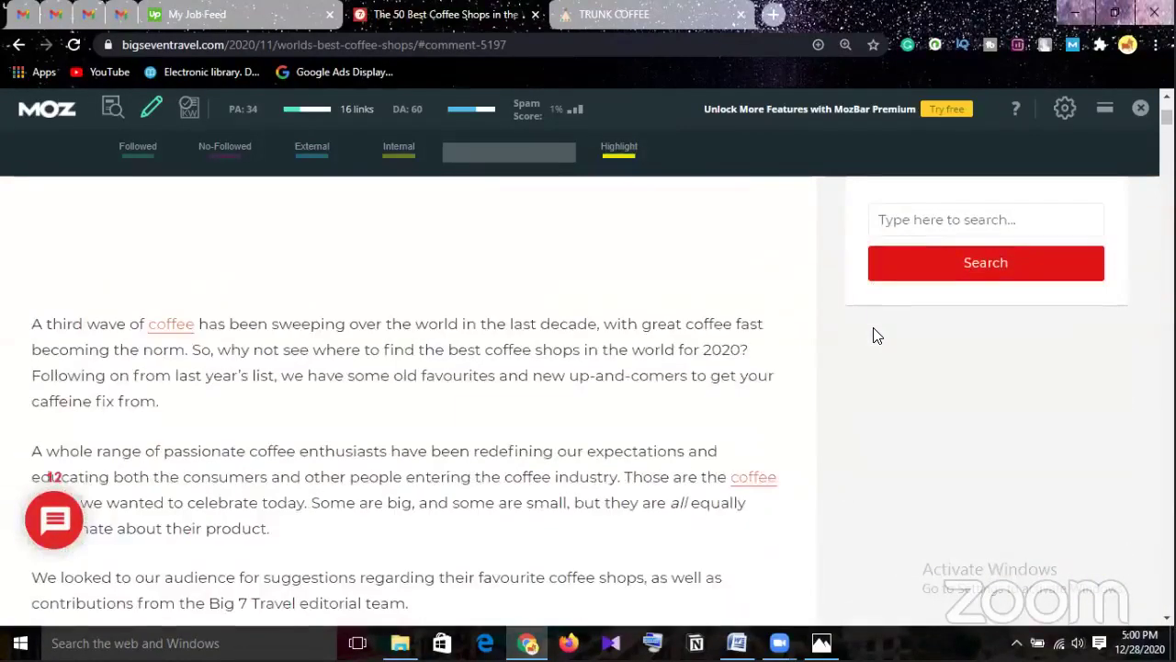
{"action": "scroll", "coordinate": [876, 334], "scroll_direction": "down", "scroll_amount": 3}
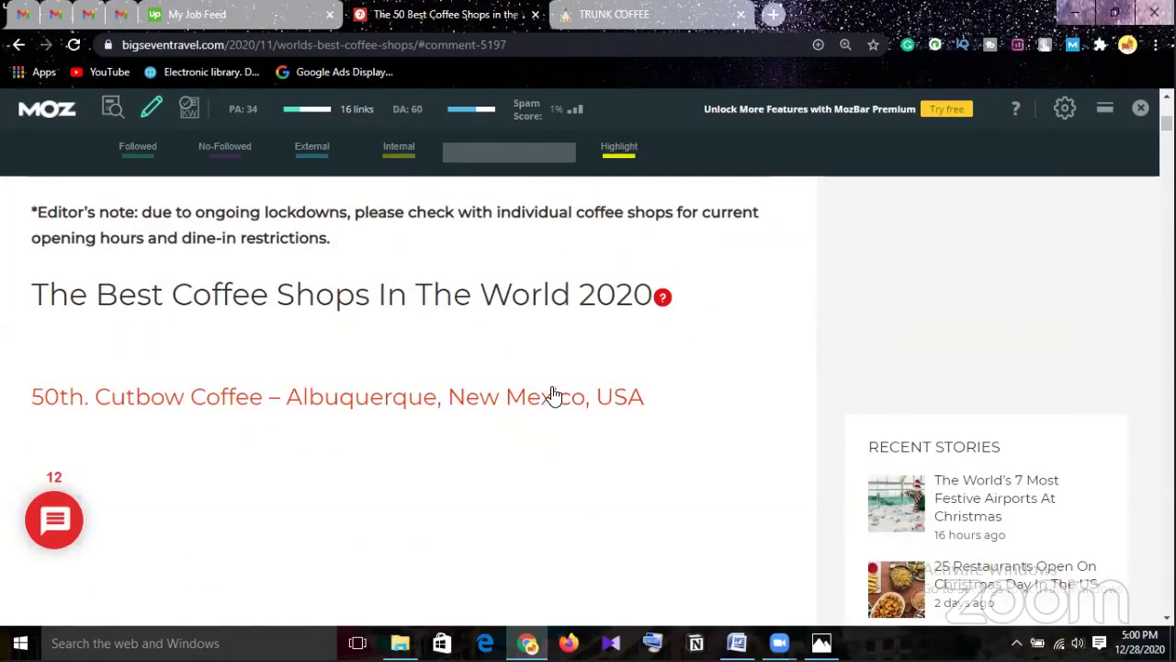
{"action": "scroll", "coordinate": [558, 396], "scroll_direction": "down", "scroll_amount": 3}
{"action": "scroll", "coordinate": [557, 396], "scroll_direction": "down", "scroll_amount": 5}
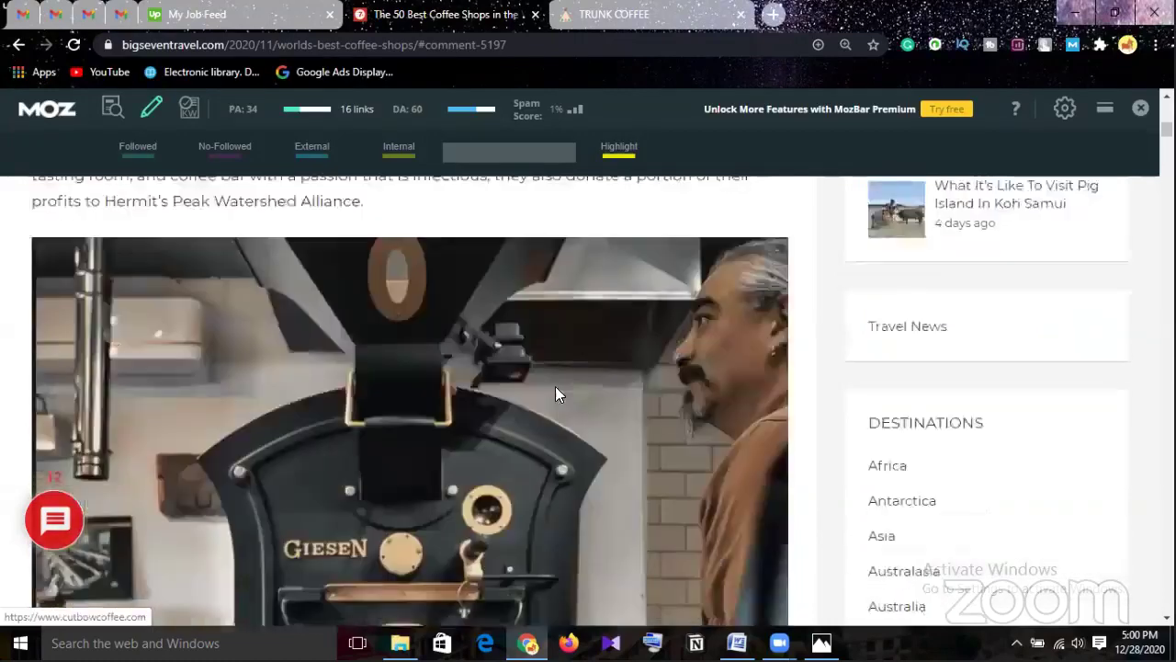
{"action": "scroll", "coordinate": [556, 394], "scroll_direction": "down", "scroll_amount": 2}
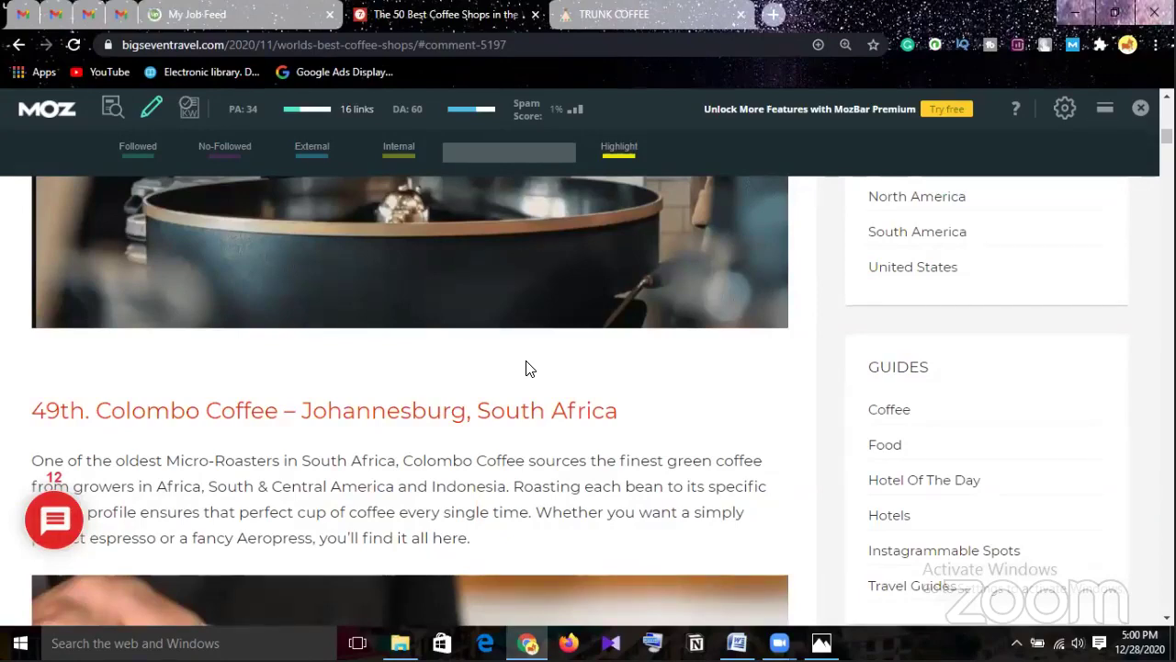
{"action": "scroll", "coordinate": [534, 360], "scroll_direction": "down", "scroll_amount": 4}
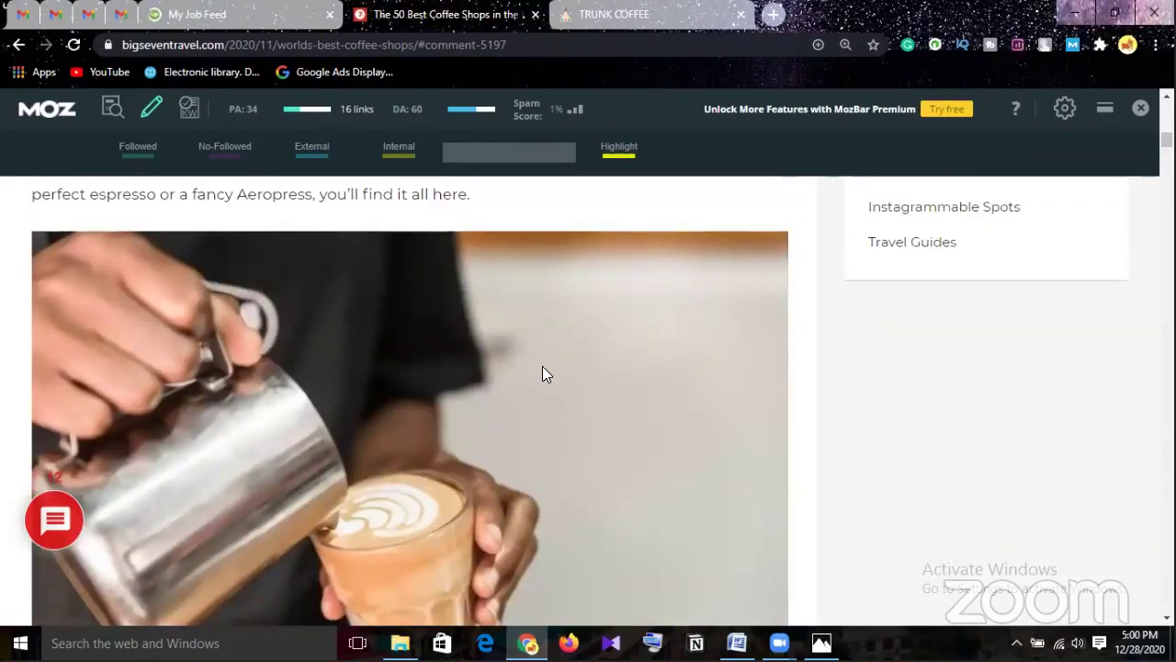
{"action": "scroll", "coordinate": [546, 372], "scroll_direction": "down", "scroll_amount": 8}
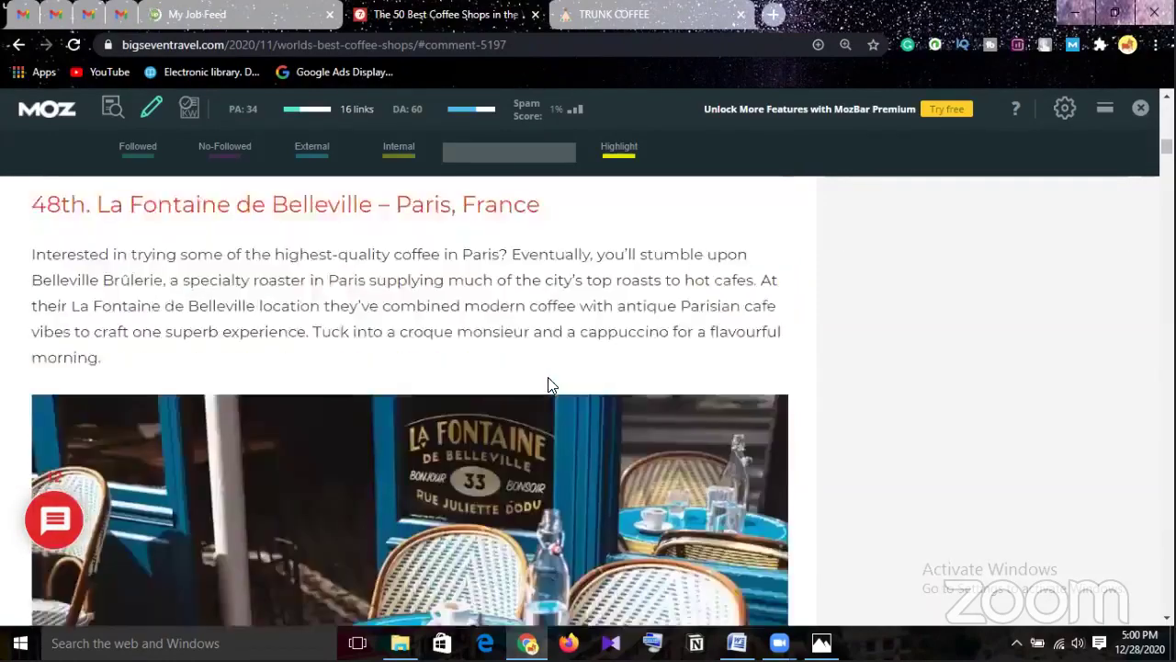
{"action": "scroll", "coordinate": [550, 375], "scroll_direction": "up", "scroll_amount": 1}
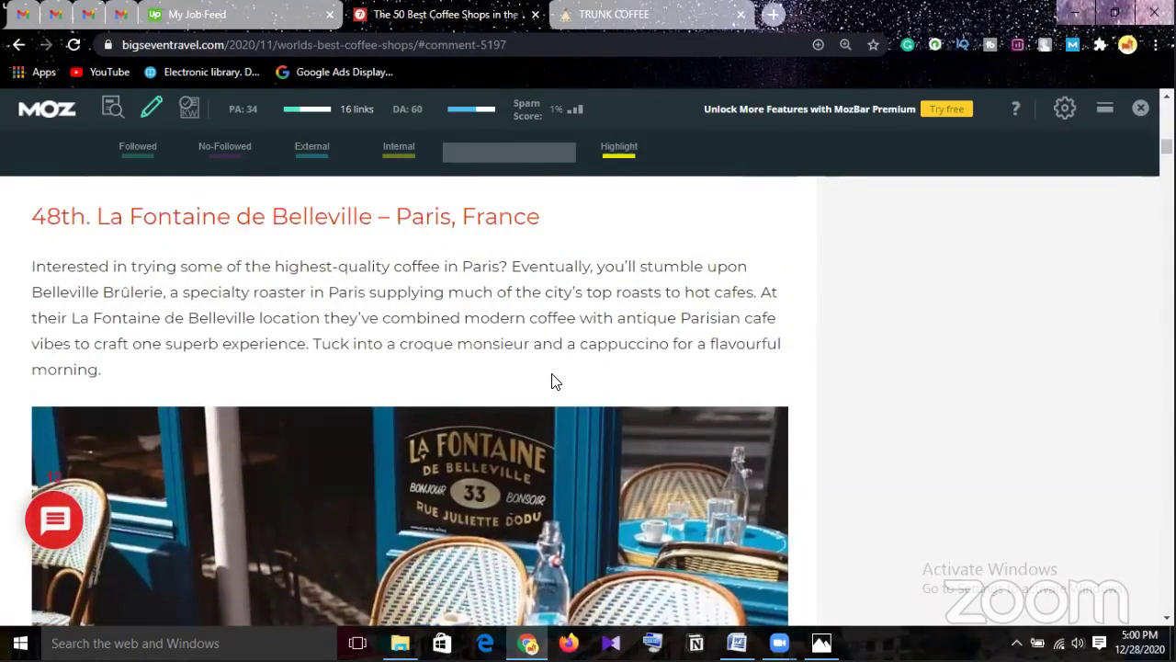
{"action": "scroll", "coordinate": [557, 379], "scroll_direction": "down", "scroll_amount": 1}
{"action": "scroll", "coordinate": [558, 373], "scroll_direction": "down", "scroll_amount": 4}
{"action": "scroll", "coordinate": [558, 375], "scroll_direction": "up", "scroll_amount": 1}
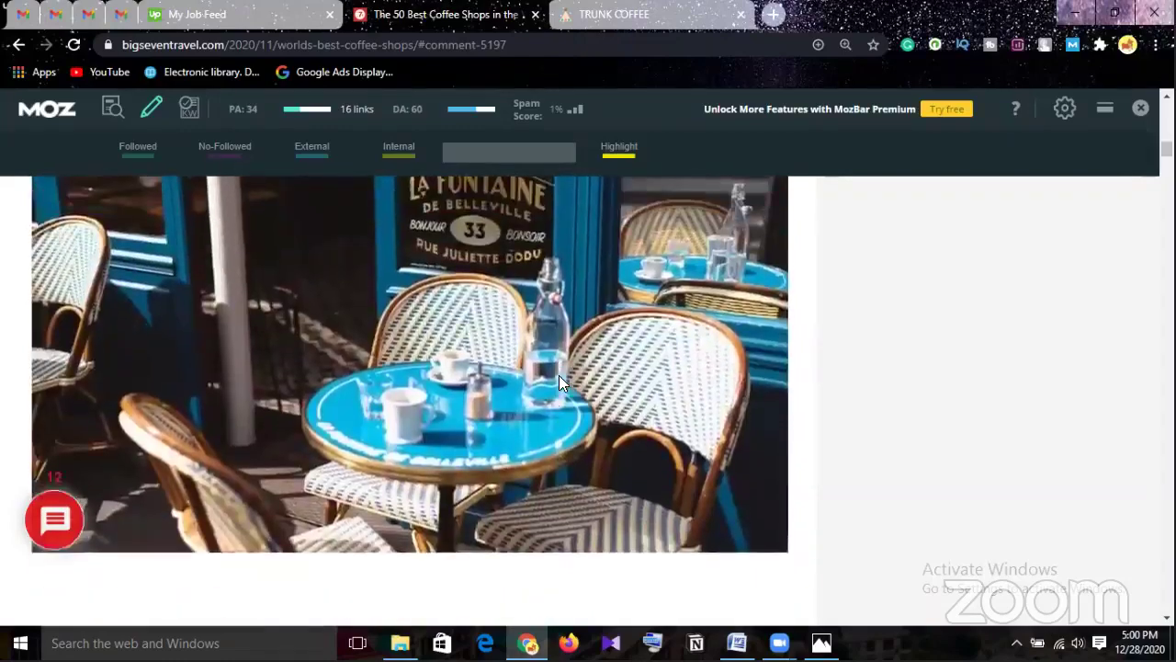
{"action": "scroll", "coordinate": [559, 376], "scroll_direction": "down", "scroll_amount": 15}
{"action": "scroll", "coordinate": [559, 386], "scroll_direction": "down", "scroll_amount": 20}
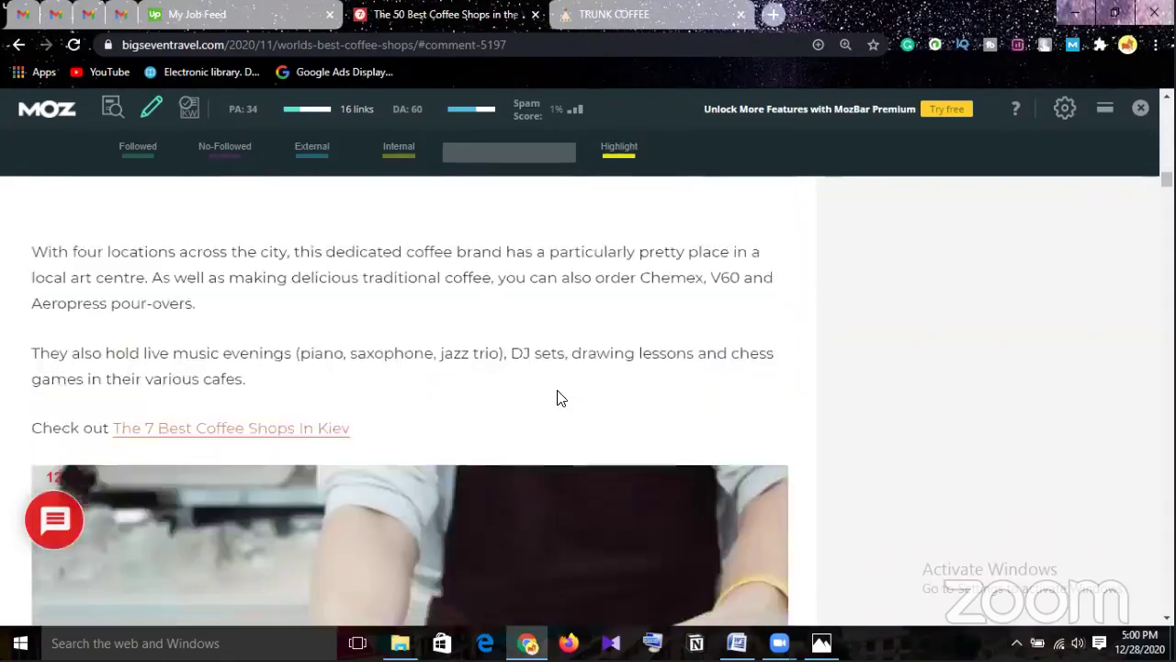
{"action": "scroll", "coordinate": [554, 398], "scroll_direction": "down", "scroll_amount": 8}
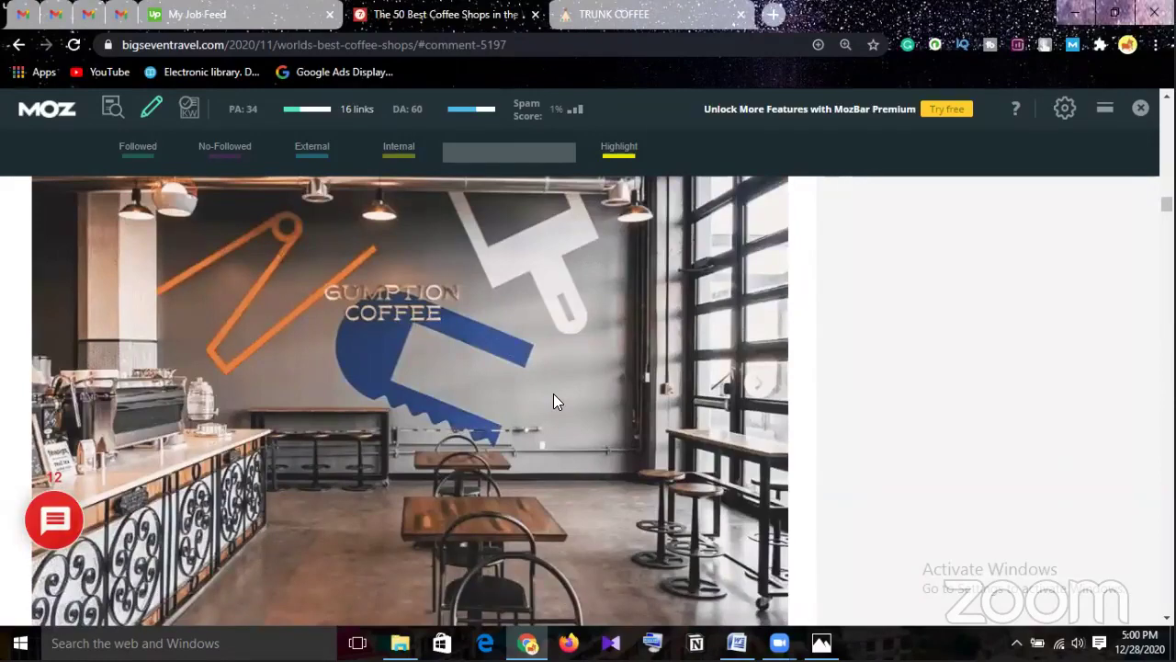
{"action": "scroll", "coordinate": [555, 399], "scroll_direction": "down", "scroll_amount": 9}
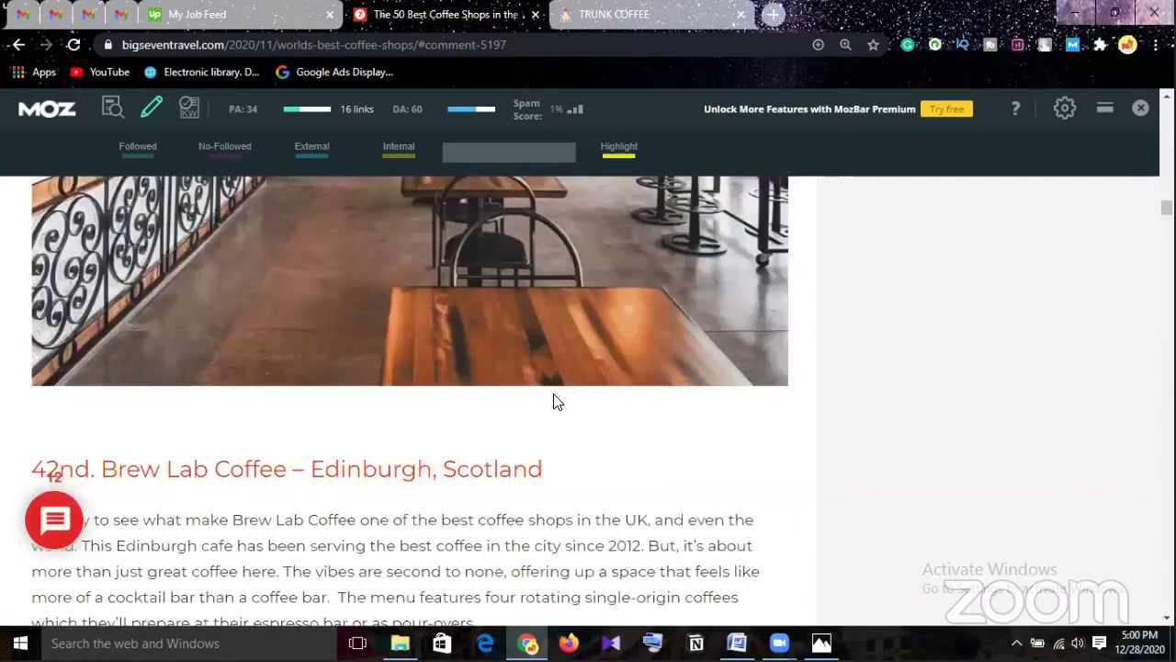
{"action": "scroll", "coordinate": [548, 411], "scroll_direction": "down", "scroll_amount": 20}
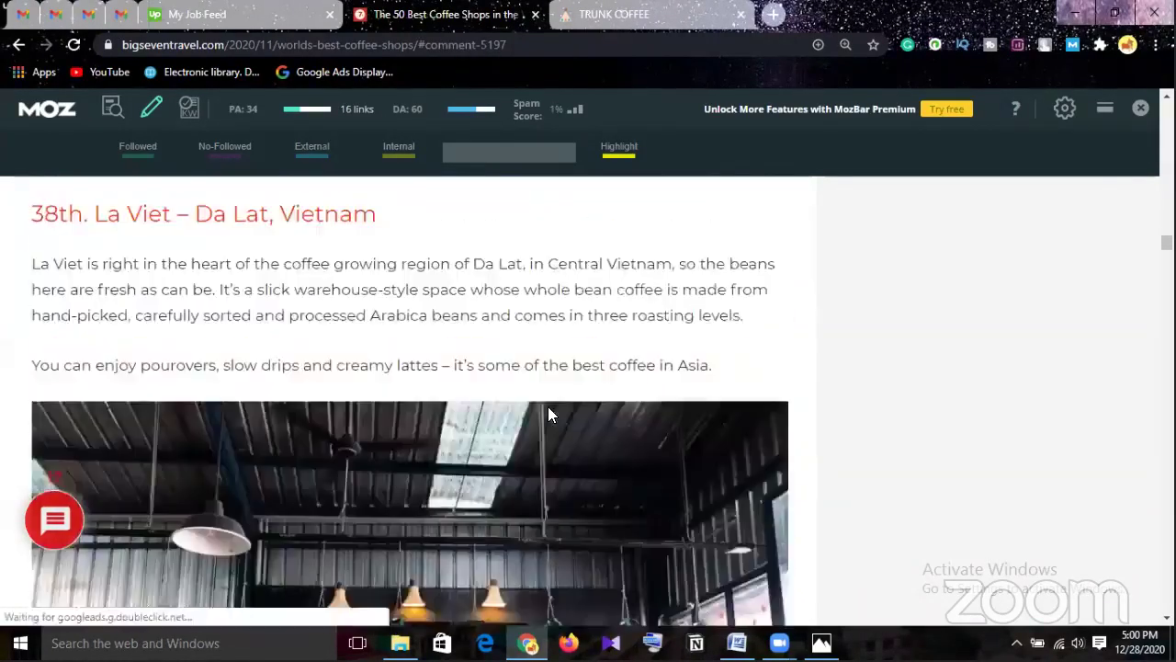
{"action": "scroll", "coordinate": [548, 414], "scroll_direction": "down", "scroll_amount": 15}
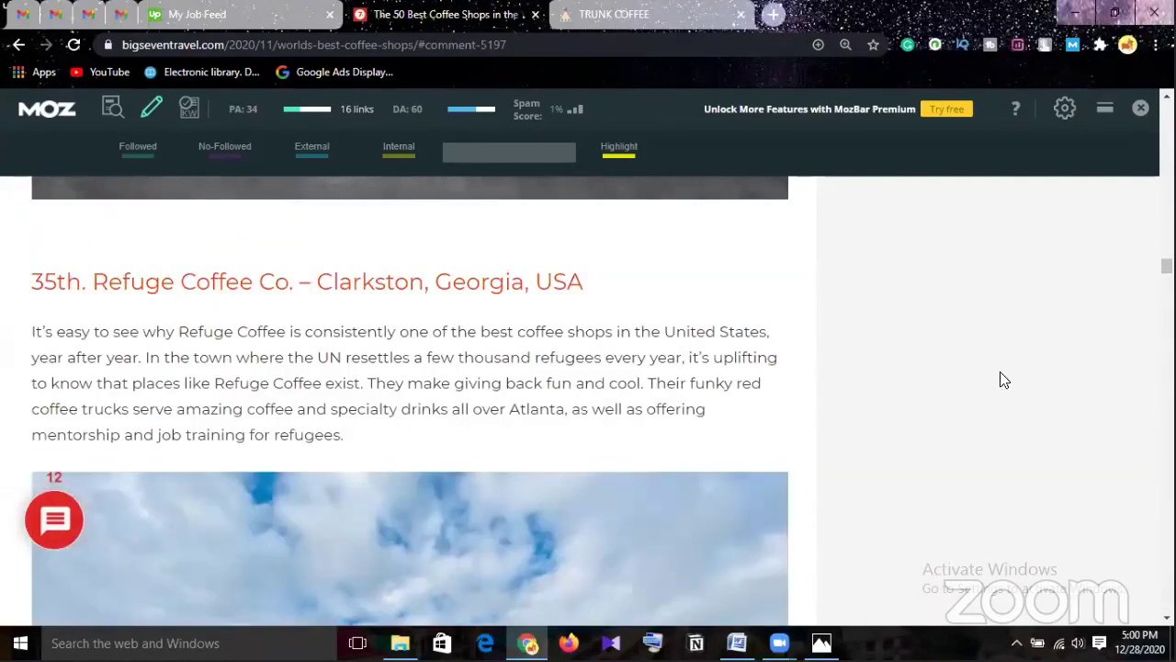
{"action": "scroll", "coordinate": [410, 402], "scroll_direction": "down", "scroll_amount": 10}
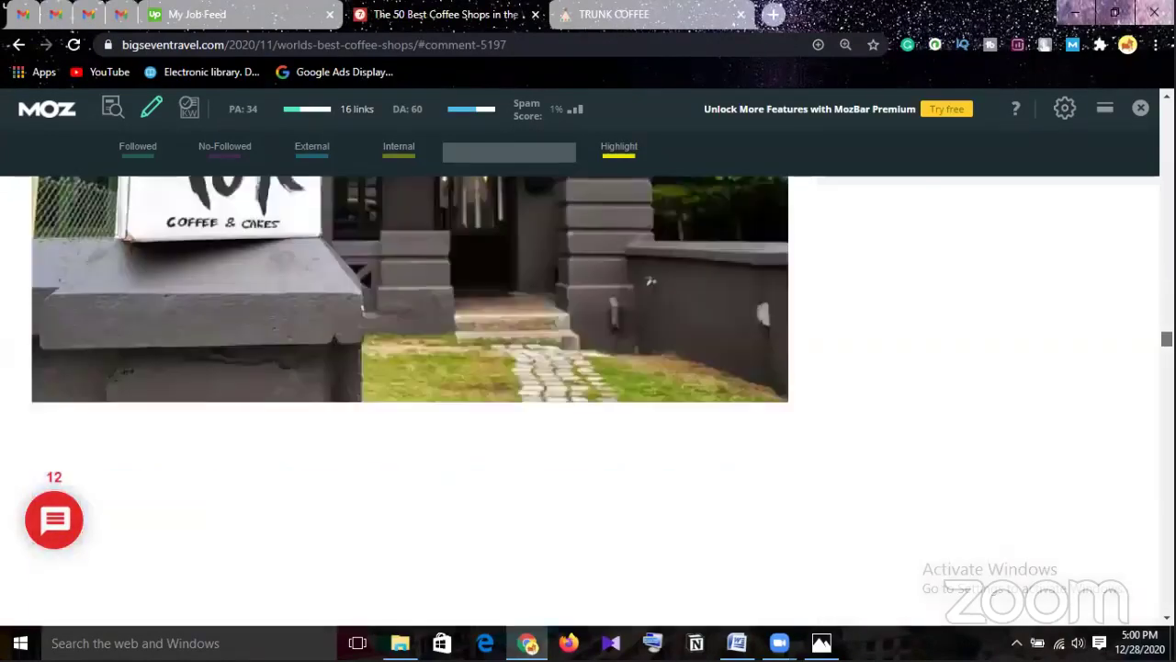
{"action": "scroll", "coordinate": [964, 418], "scroll_direction": "down", "scroll_amount": 6}
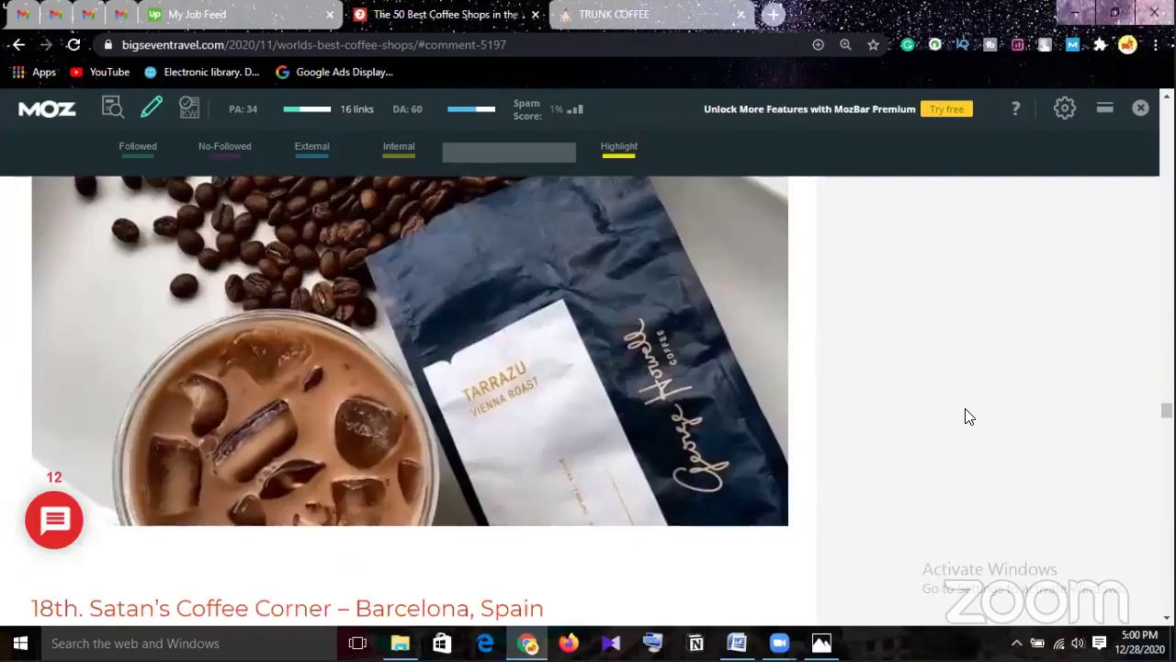
{"action": "scroll", "coordinate": [965, 415], "scroll_direction": "up", "scroll_amount": 2}
{"action": "scroll", "coordinate": [972, 413], "scroll_direction": "down", "scroll_amount": 1}
{"action": "scroll", "coordinate": [973, 412], "scroll_direction": "down", "scroll_amount": 10}
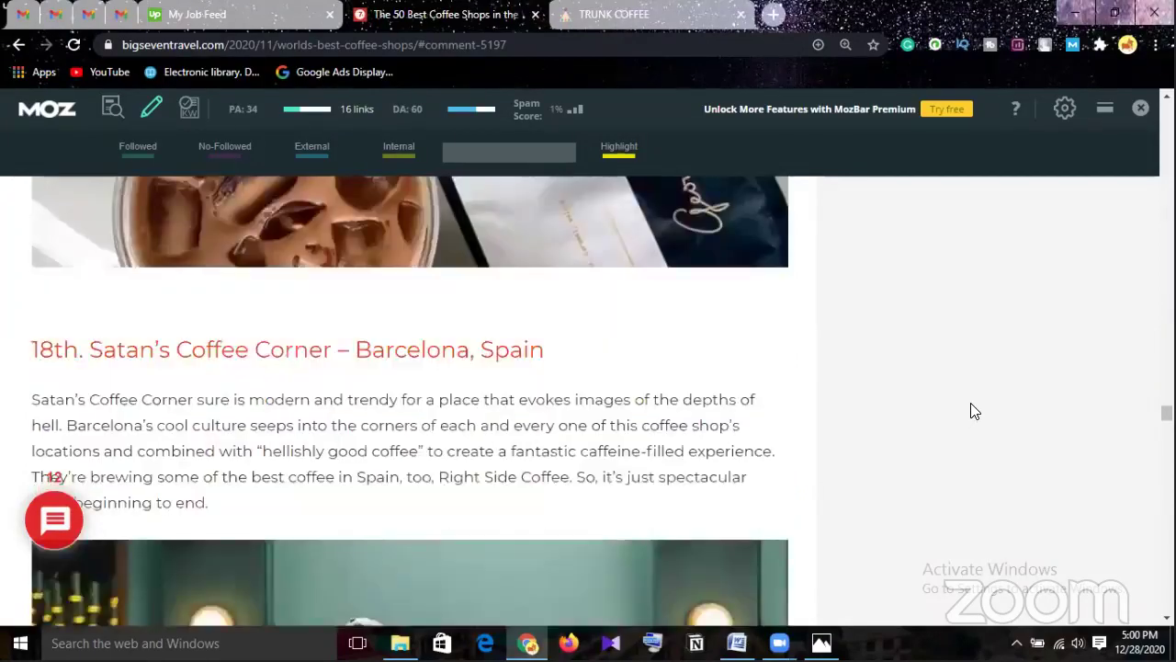
{"action": "scroll", "coordinate": [975, 411], "scroll_direction": "down", "scroll_amount": 10}
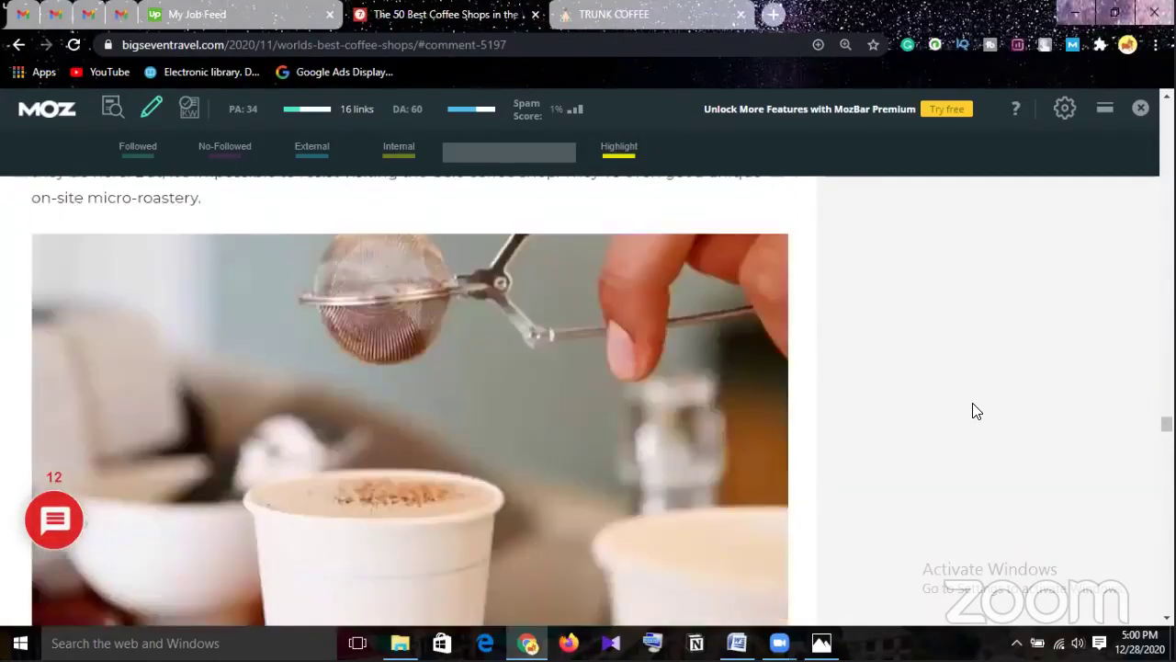
{"action": "scroll", "coordinate": [976, 412], "scroll_direction": "down", "scroll_amount": 9}
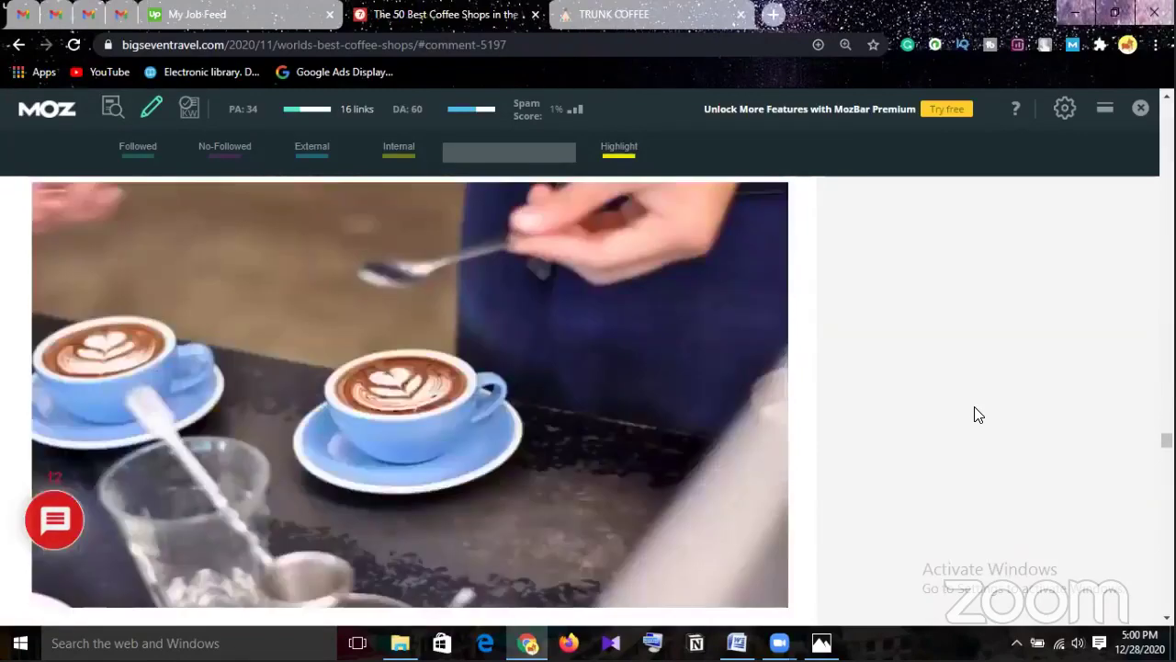
{"action": "scroll", "coordinate": [982, 418], "scroll_direction": "down", "scroll_amount": 4}
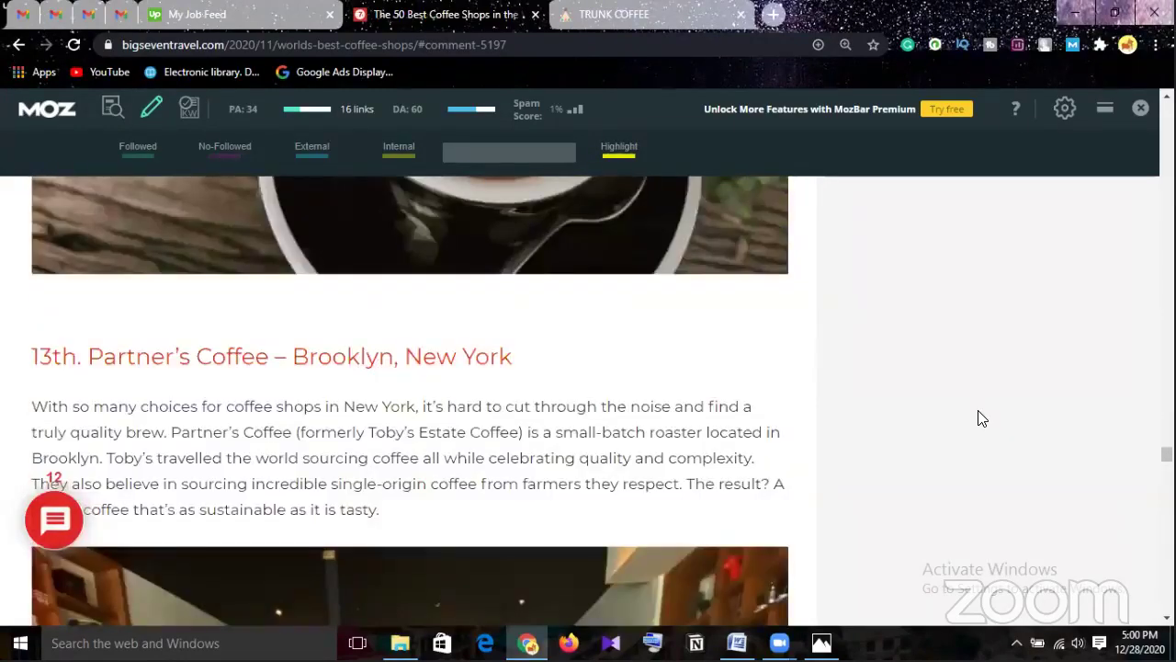
{"action": "scroll", "coordinate": [982, 418], "scroll_direction": "down", "scroll_amount": 12}
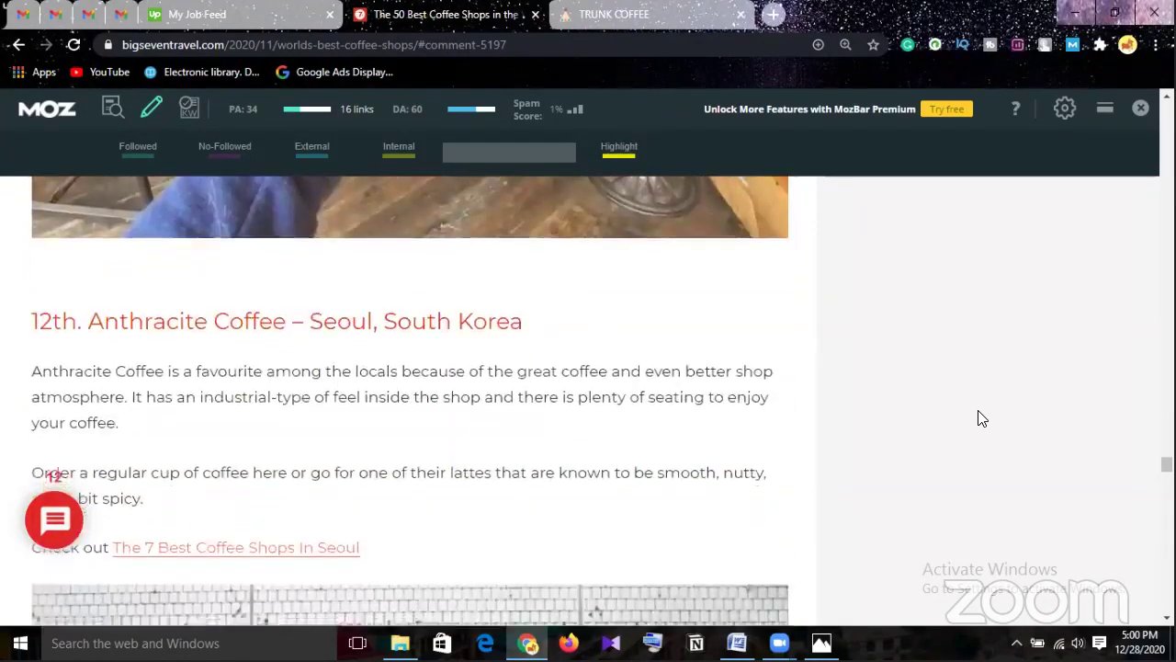
{"action": "scroll", "coordinate": [982, 416], "scroll_direction": "down", "scroll_amount": 10}
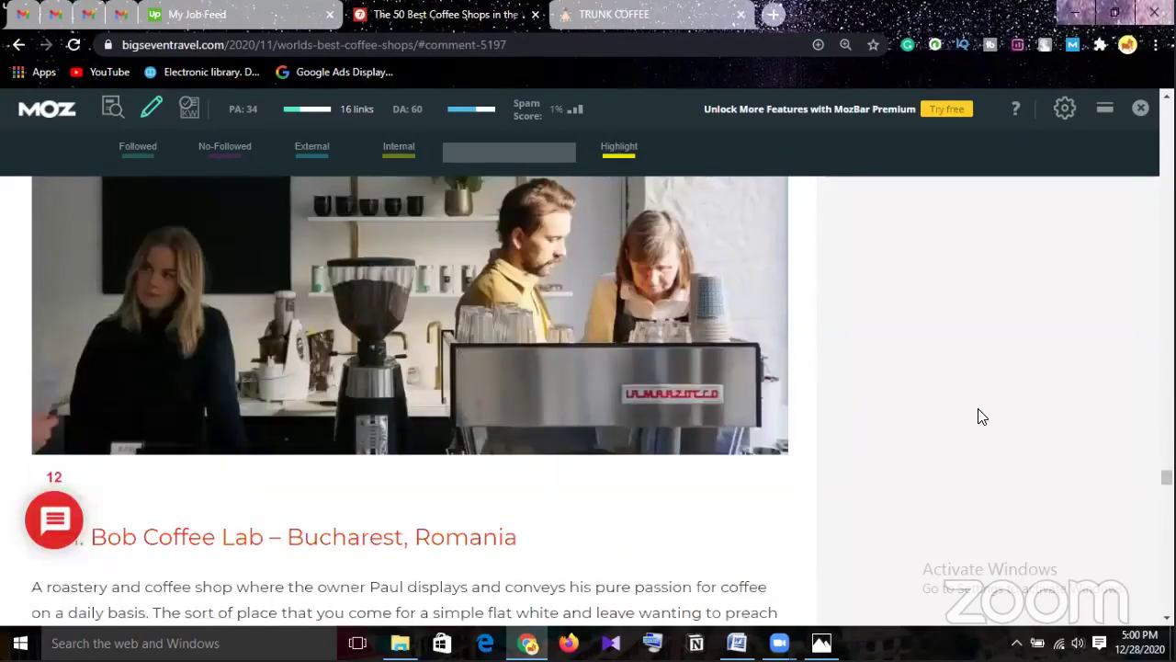
{"action": "scroll", "coordinate": [982, 416], "scroll_direction": "down", "scroll_amount": 12}
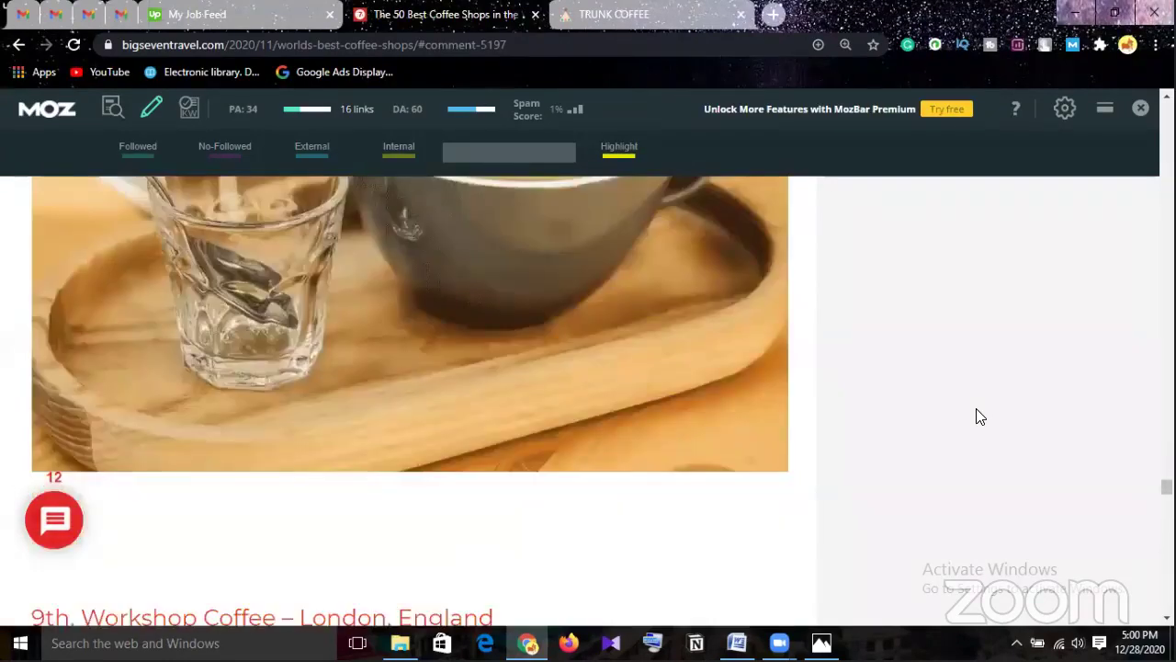
{"action": "scroll", "coordinate": [980, 416], "scroll_direction": "down", "scroll_amount": 12}
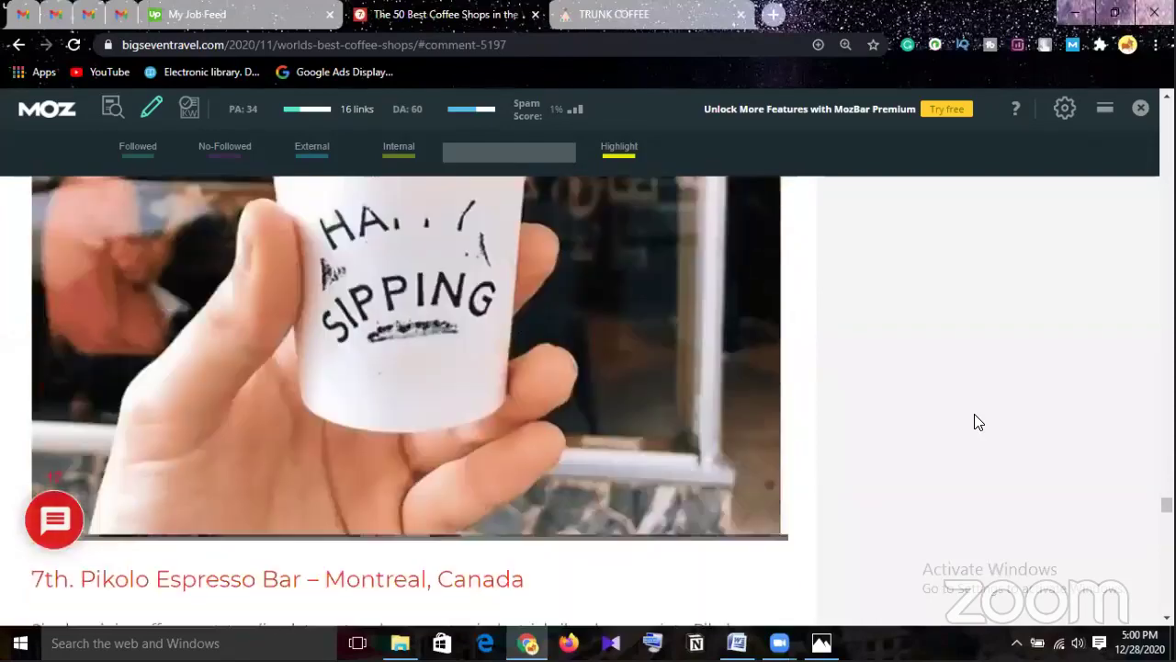
{"action": "scroll", "coordinate": [979, 422], "scroll_direction": "down", "scroll_amount": 12}
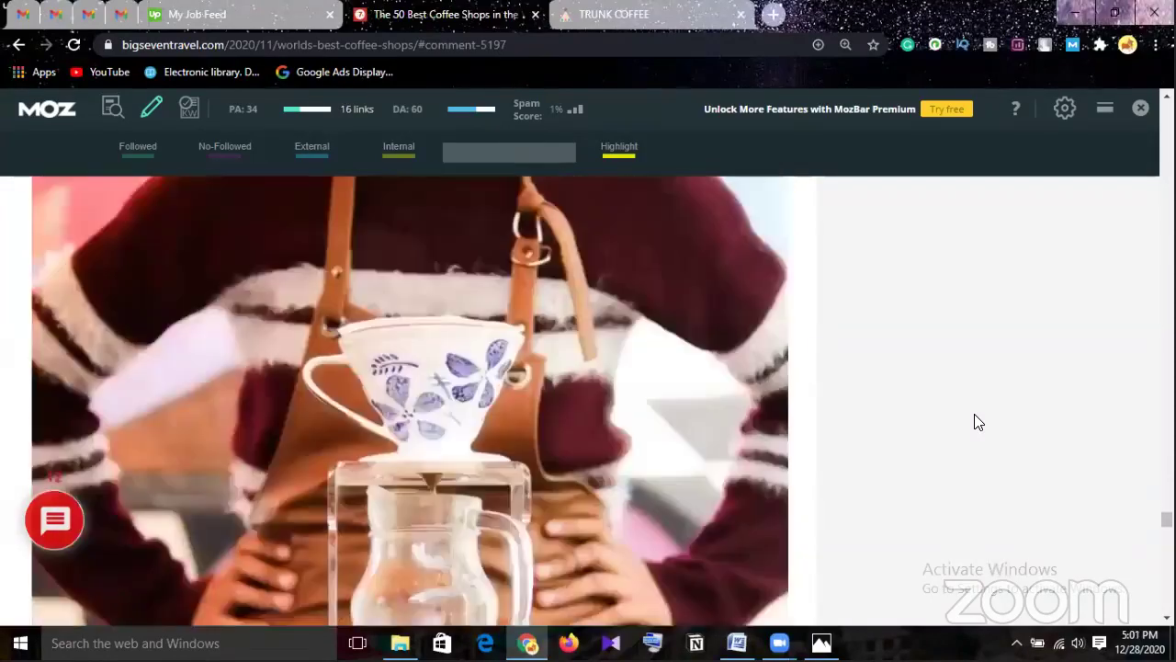
{"action": "scroll", "coordinate": [979, 421], "scroll_direction": "down", "scroll_amount": 12}
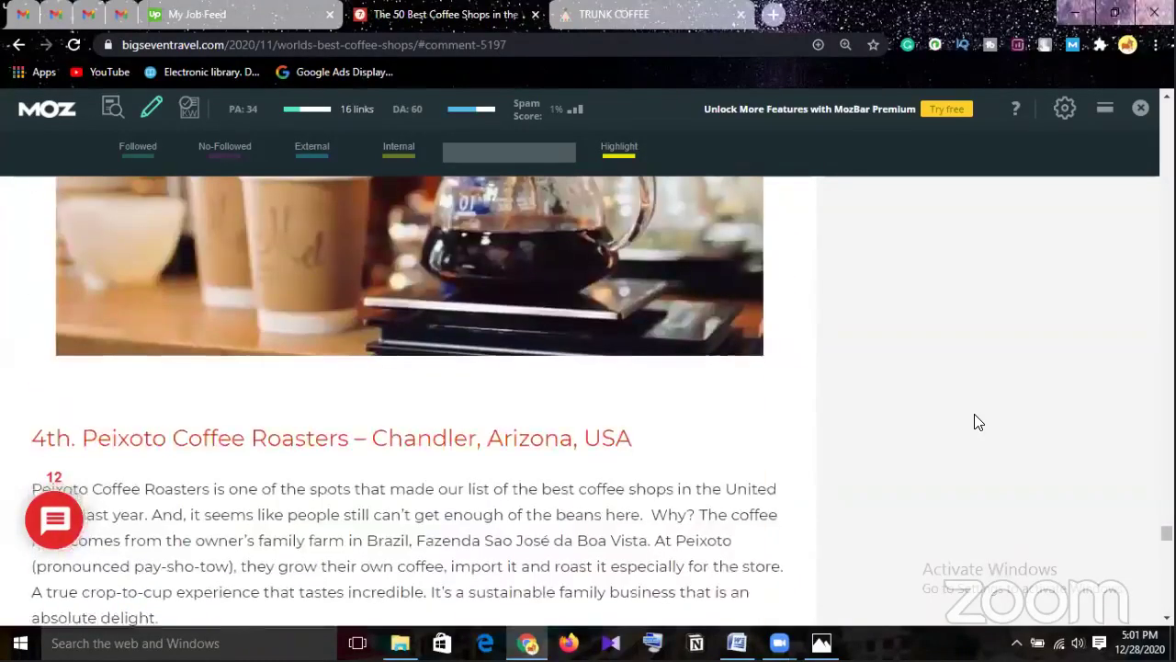
{"action": "scroll", "coordinate": [979, 422], "scroll_direction": "down", "scroll_amount": 8}
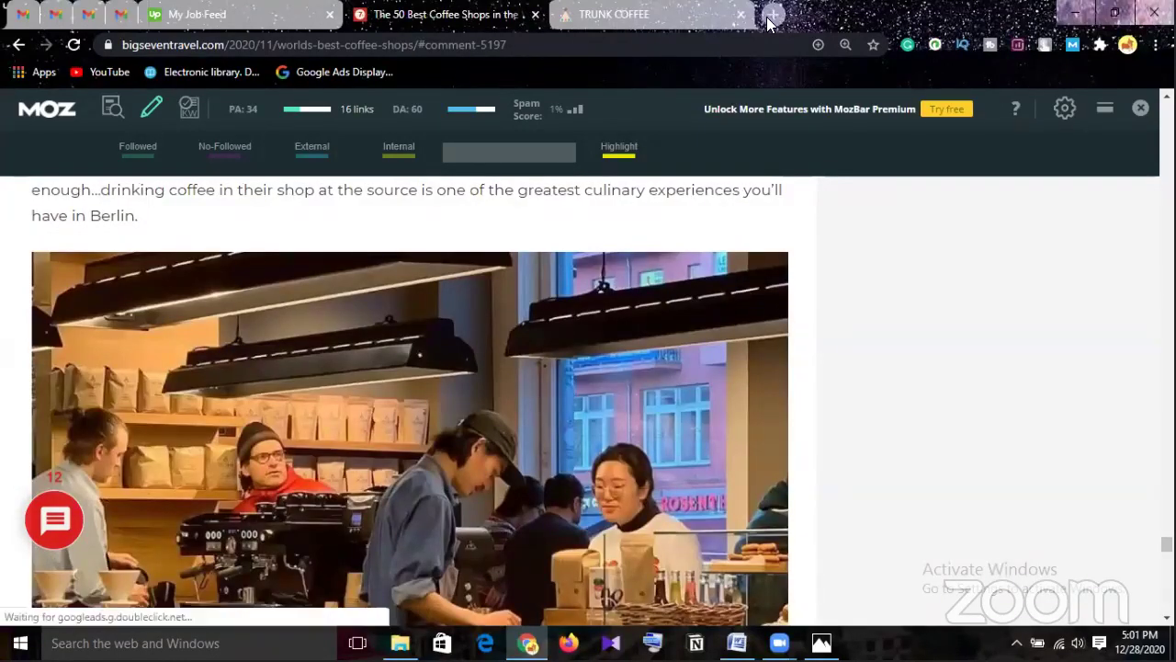
{"action": "scroll", "coordinate": [837, 353], "scroll_direction": "down", "scroll_amount": 4}
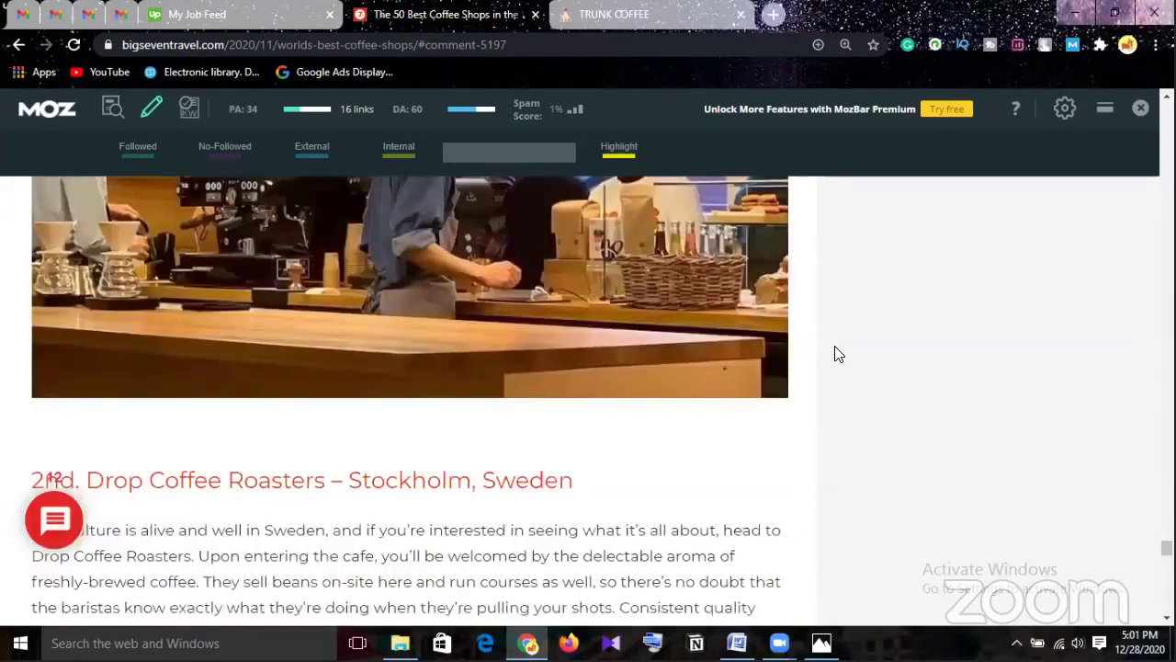
{"action": "scroll", "coordinate": [837, 353], "scroll_direction": "down", "scroll_amount": 8}
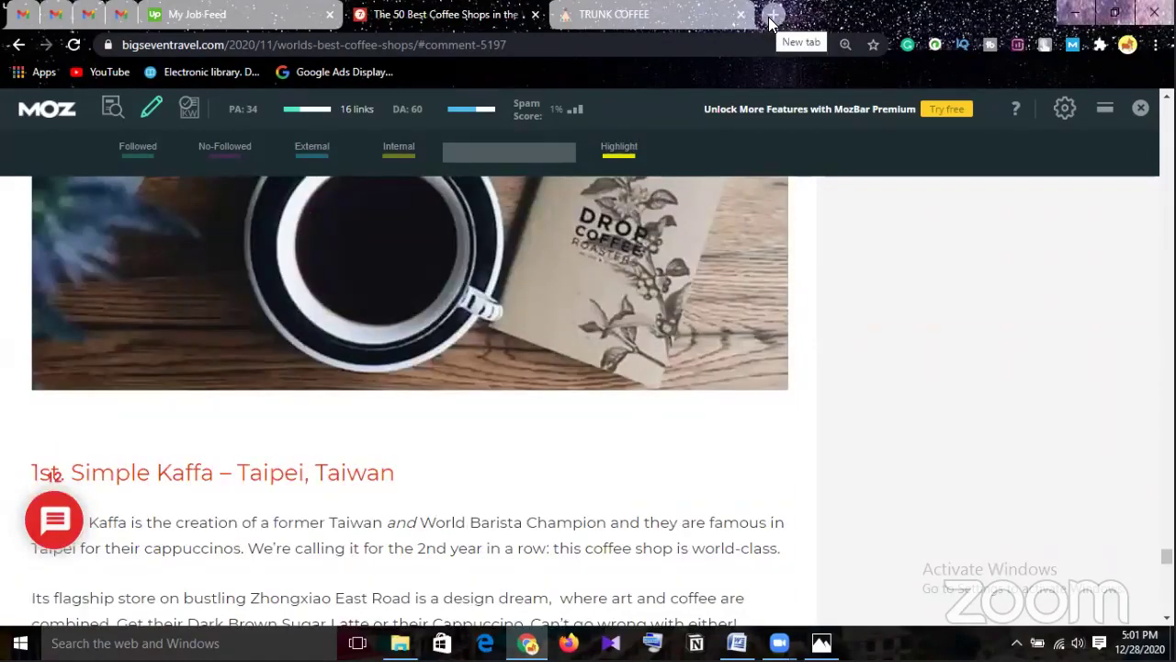
In a new tab, search Google for the person's name, trimming off the autocompleted 'smoke shop' words.
{"action": "left_click", "coordinate": [773, 15]}
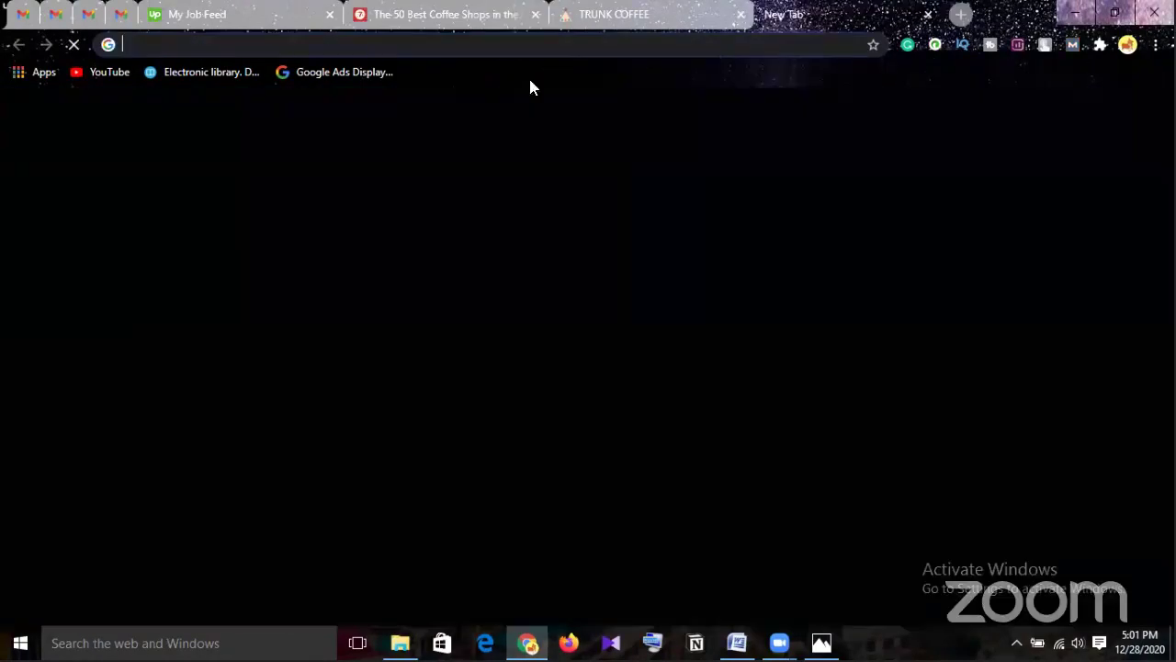
{"action": "left_click", "coordinate": [389, 44]}
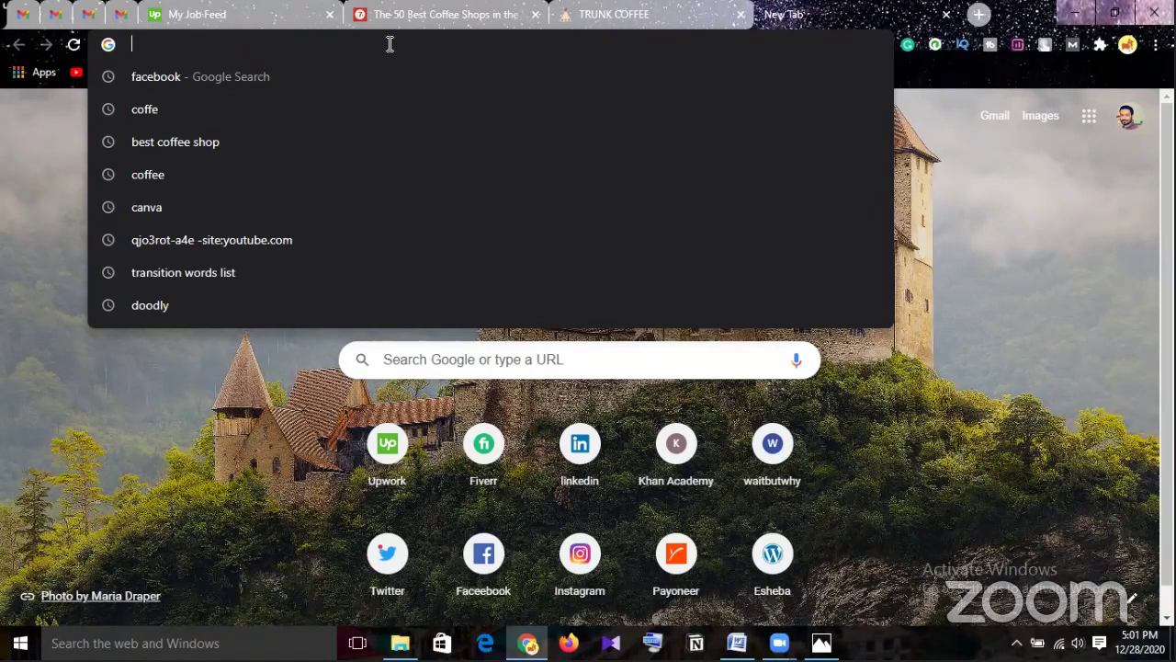
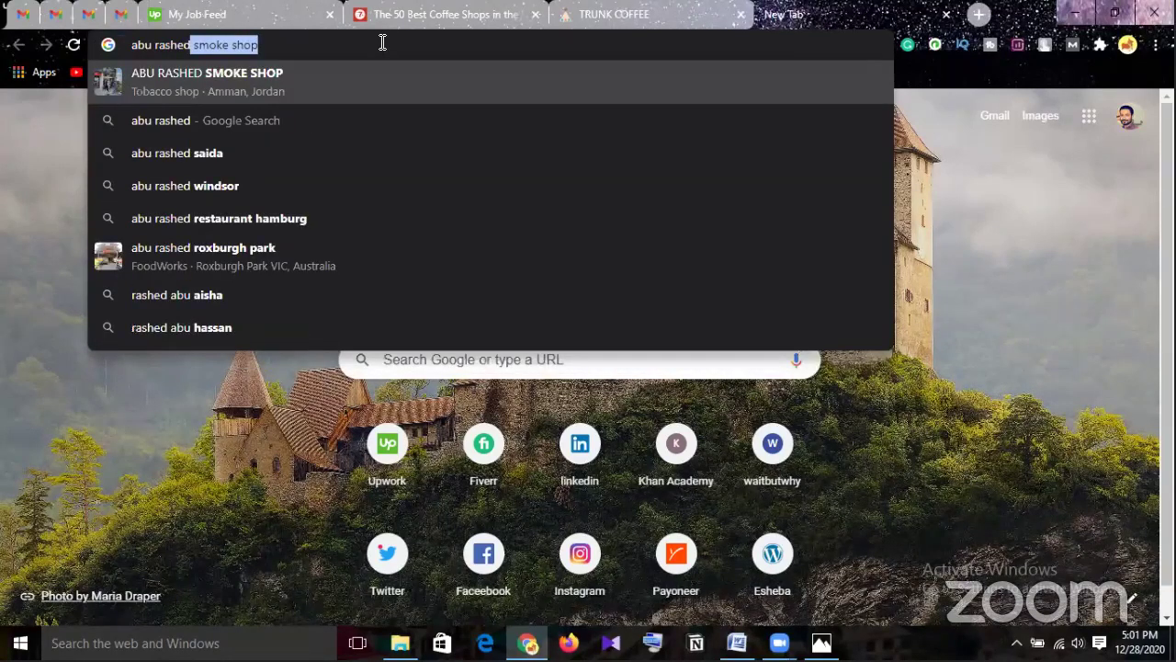
{"action": "left_click", "coordinate": [268, 45]}
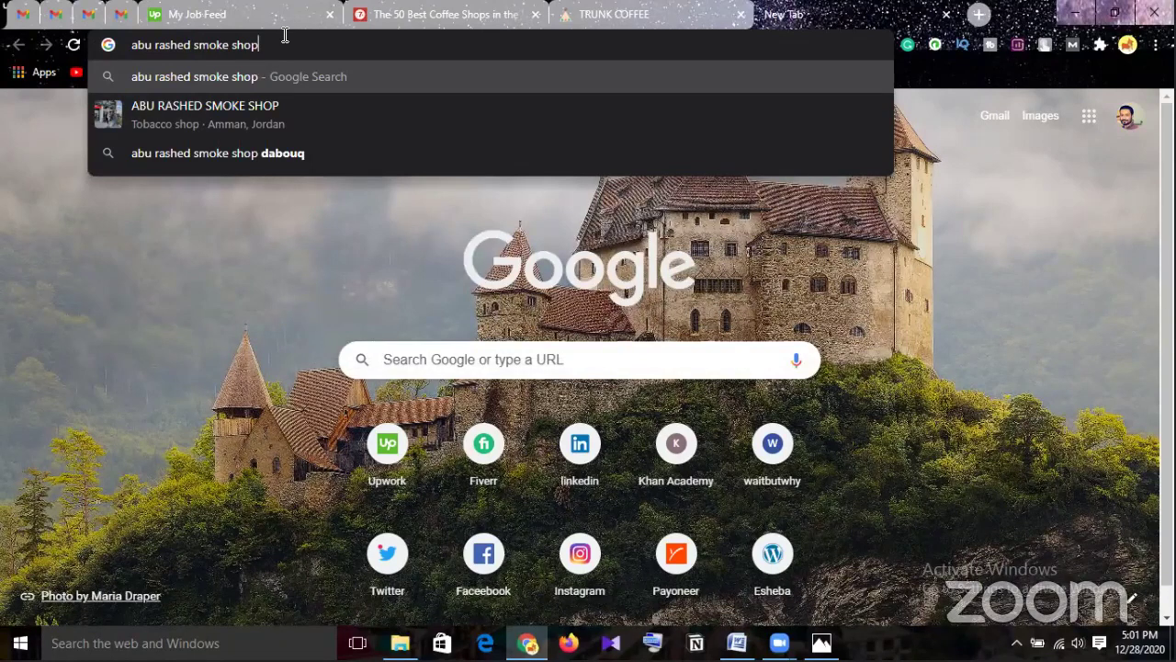
{"action": "key", "text": "BackSpace"}
{"action": "key", "text": "BackSpace"}
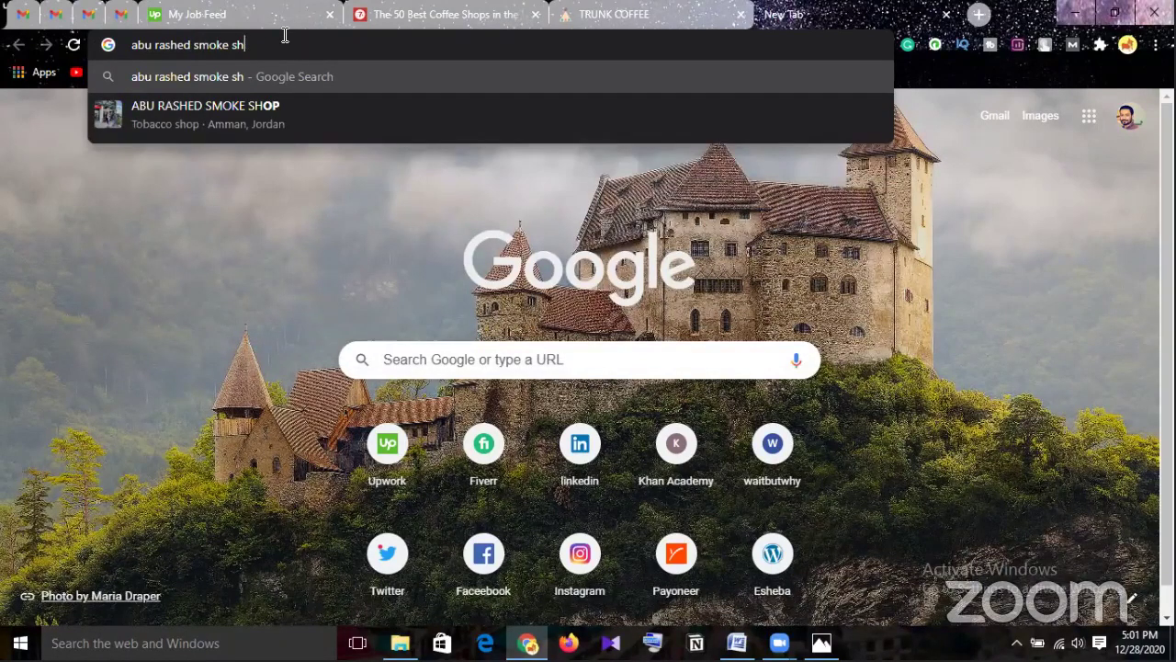
{"action": "key", "text": "BackSpace"}
{"action": "key", "text": "BackSpace"}
{"action": "key", "text": "BackSpace"}
{"action": "key", "text": "BackSpace"}
{"action": "key", "text": "BackSpace"}
{"action": "key", "text": "BackSpace"}
{"action": "key", "text": "BackSpace"}
{"action": "key", "text": "BackSpace"}
{"action": "key", "text": "BackSpace"}
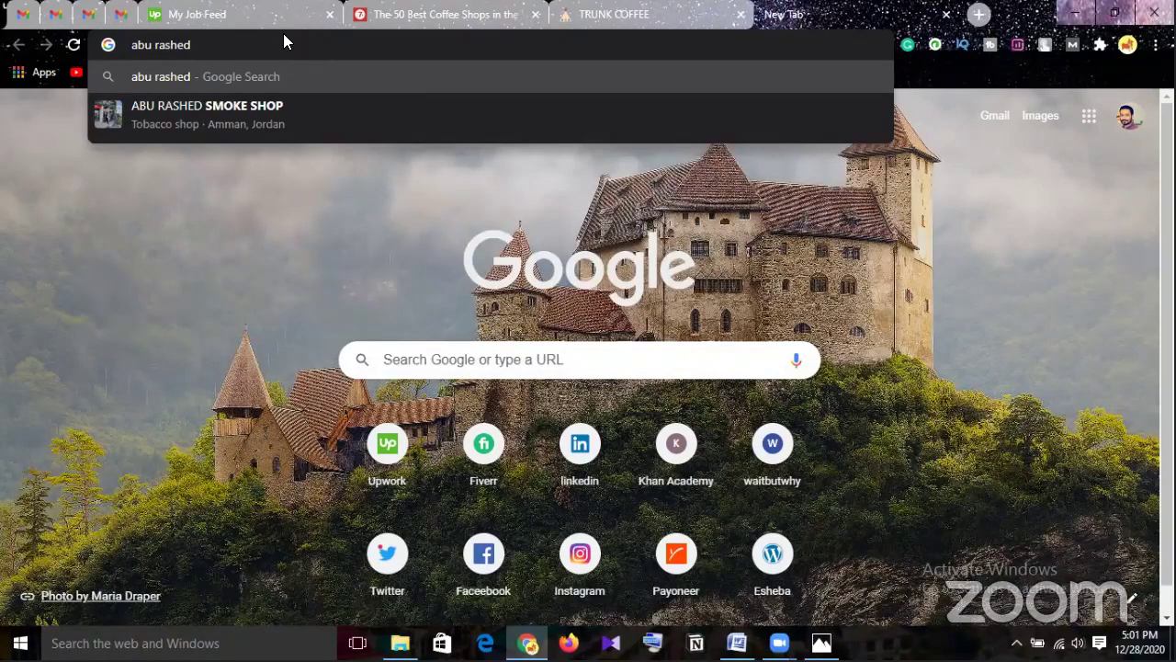
{"action": "key", "text": "Return"}
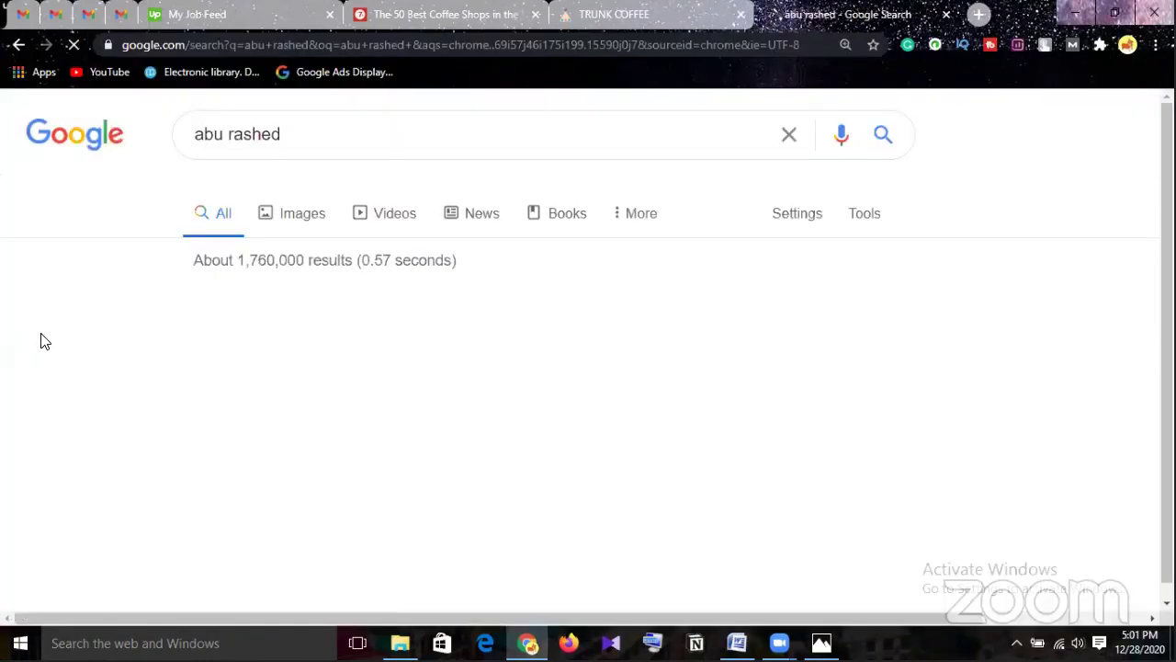
{"action": "scroll", "coordinate": [45, 341], "scroll_direction": "down", "scroll_amount": 3}
{"action": "scroll", "coordinate": [48, 341], "scroll_direction": "down", "scroll_amount": 2}
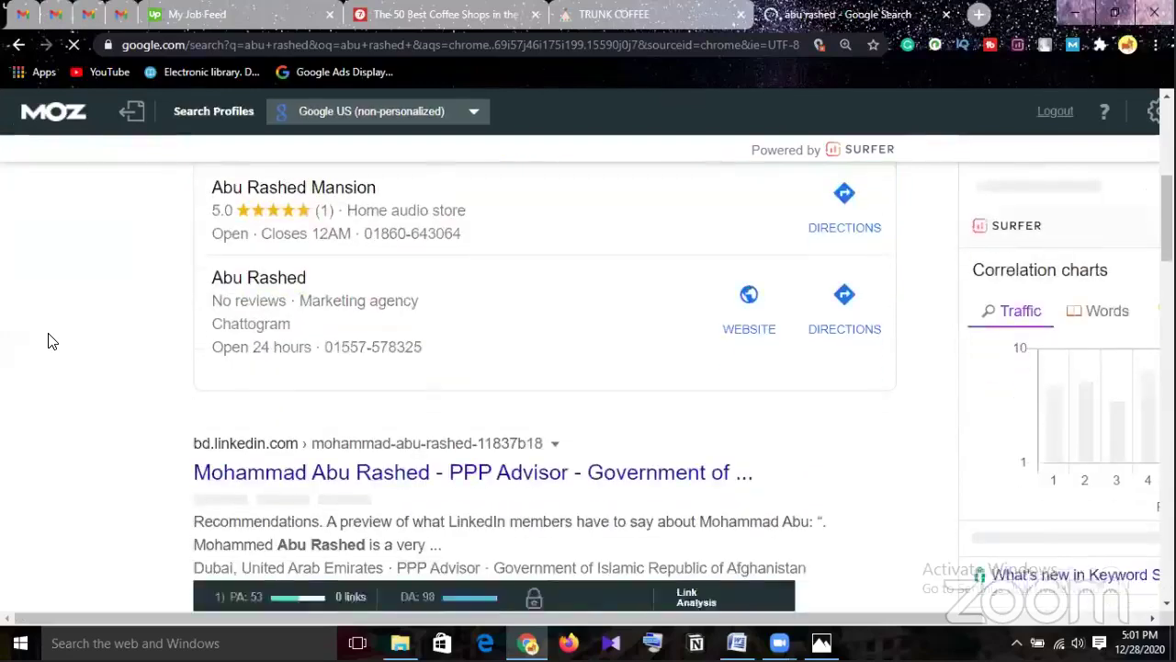
{"action": "scroll", "coordinate": [53, 341], "scroll_direction": "down", "scroll_amount": 3}
{"action": "scroll", "coordinate": [48, 337], "scroll_direction": "down", "scroll_amount": 1}
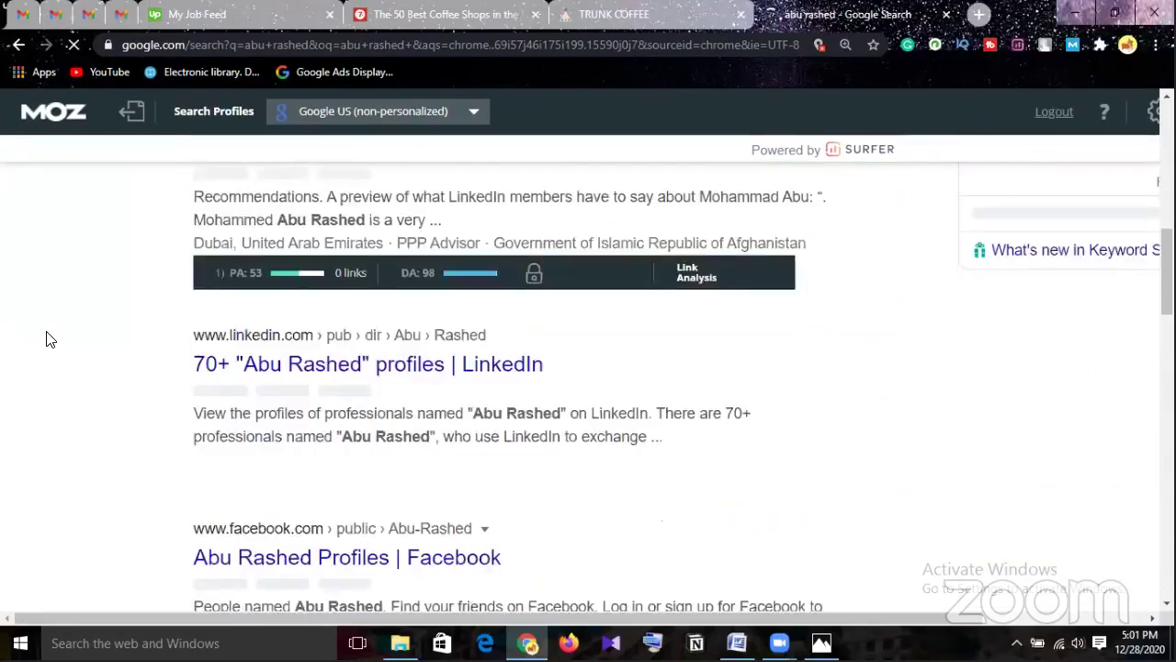
{"action": "scroll", "coordinate": [48, 337], "scroll_direction": "down", "scroll_amount": 4}
{"action": "scroll", "coordinate": [51, 337], "scroll_direction": "down", "scroll_amount": 5}
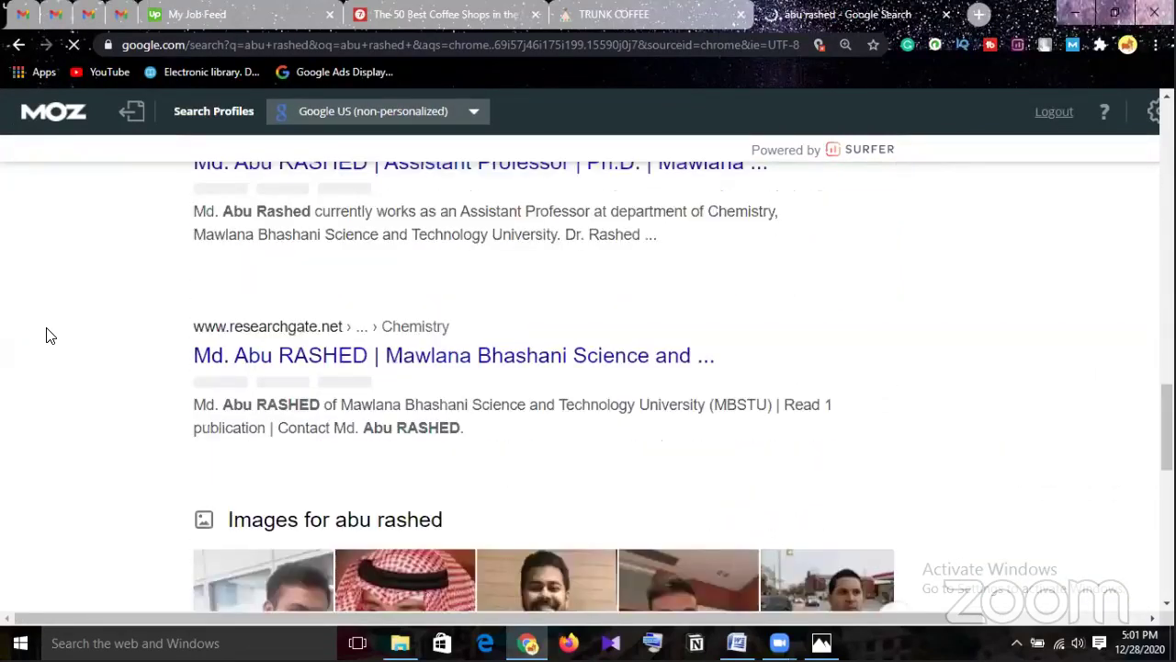
{"action": "scroll", "coordinate": [51, 337], "scroll_direction": "down", "scroll_amount": 3}
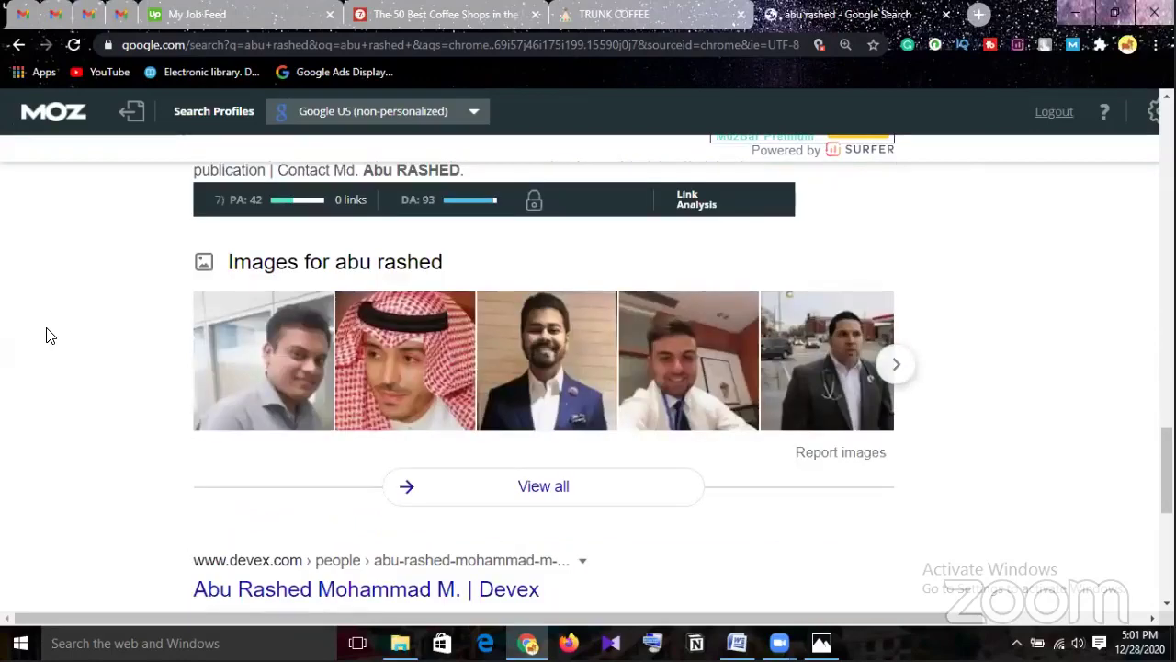
{"action": "scroll", "coordinate": [51, 335], "scroll_direction": "up", "scroll_amount": 10}
{"action": "scroll", "coordinate": [51, 333], "scroll_direction": "up", "scroll_amount": 5}
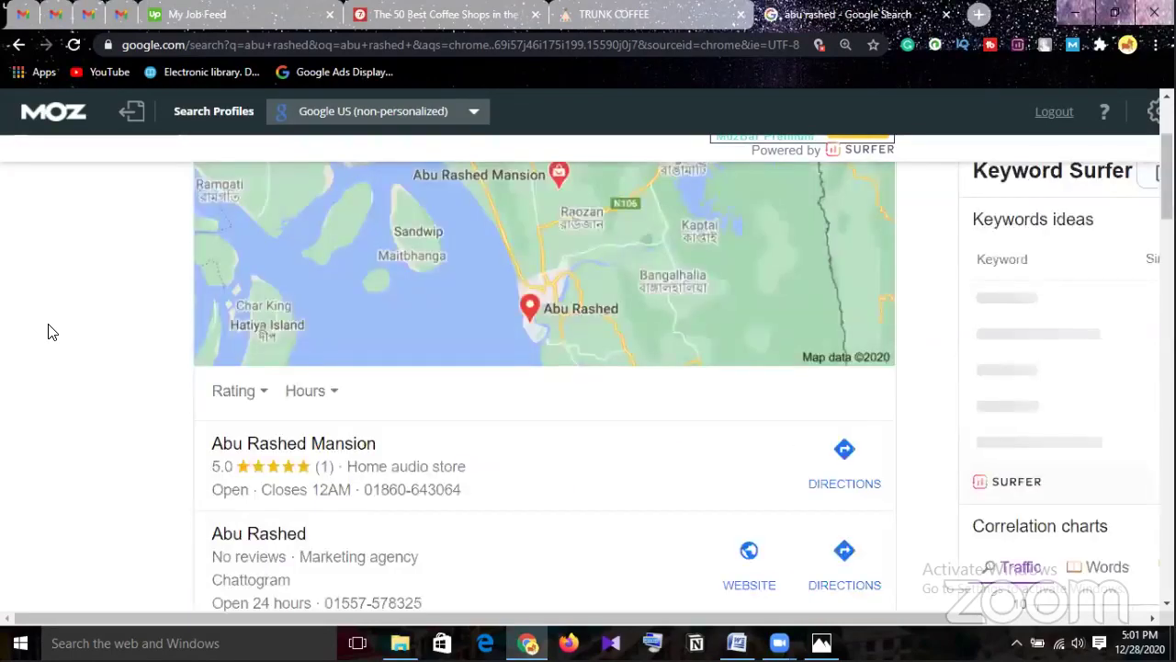
{"action": "scroll", "coordinate": [111, 360], "scroll_direction": "down", "scroll_amount": 3}
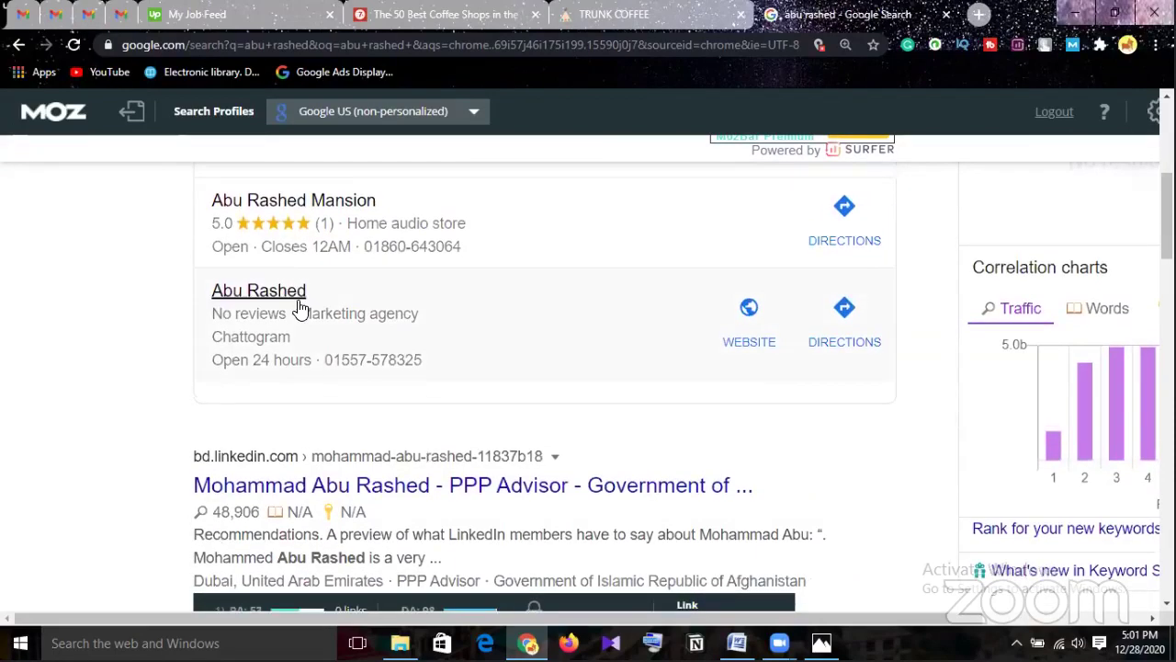
Open the Chattogram marketing agency's Maps listing and review its address, hours, phone and empty reviews.
{"action": "left_click", "coordinate": [300, 310]}
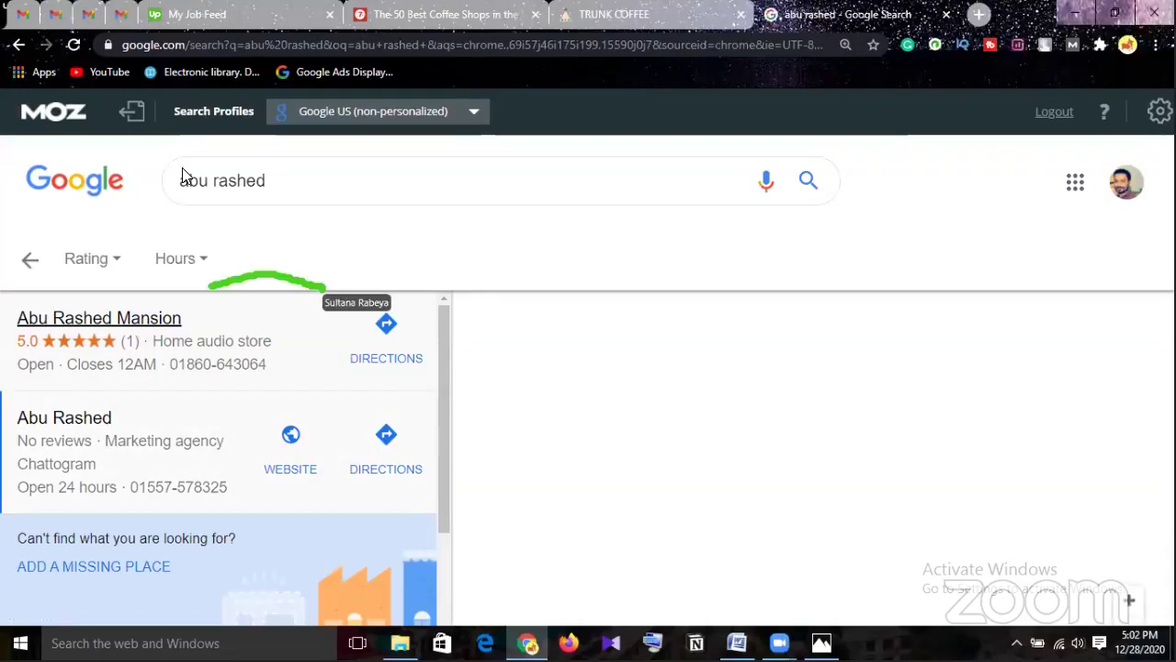
{"action": "left_click", "coordinate": [434, 409]}
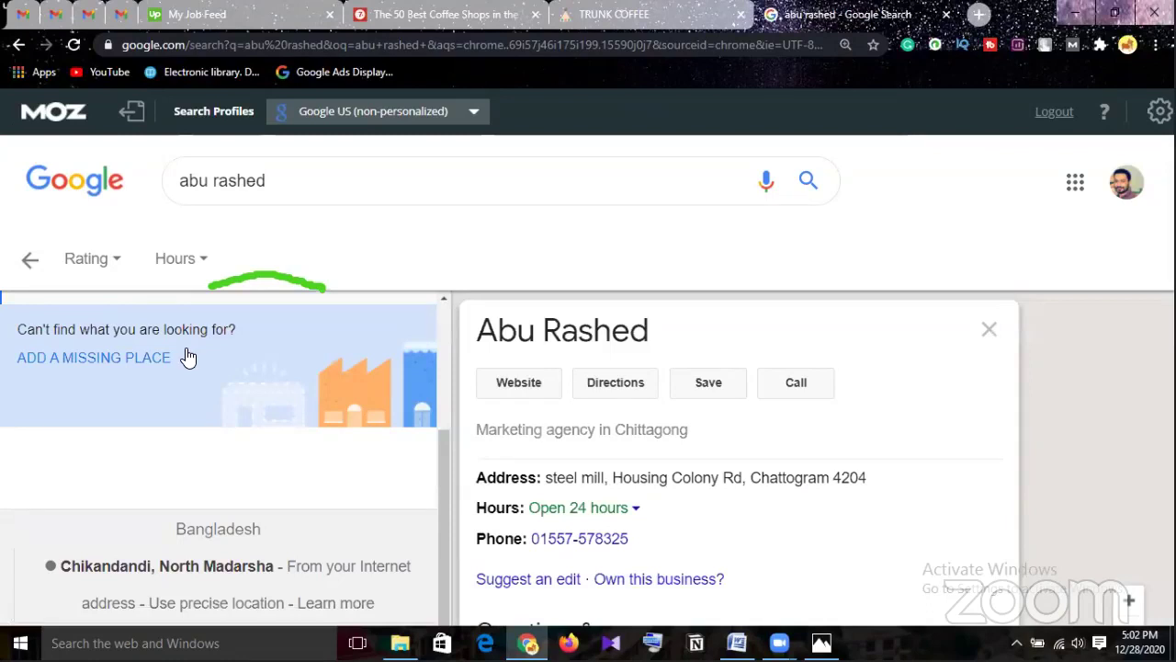
{"action": "scroll", "coordinate": [189, 359], "scroll_direction": "up", "scroll_amount": 2}
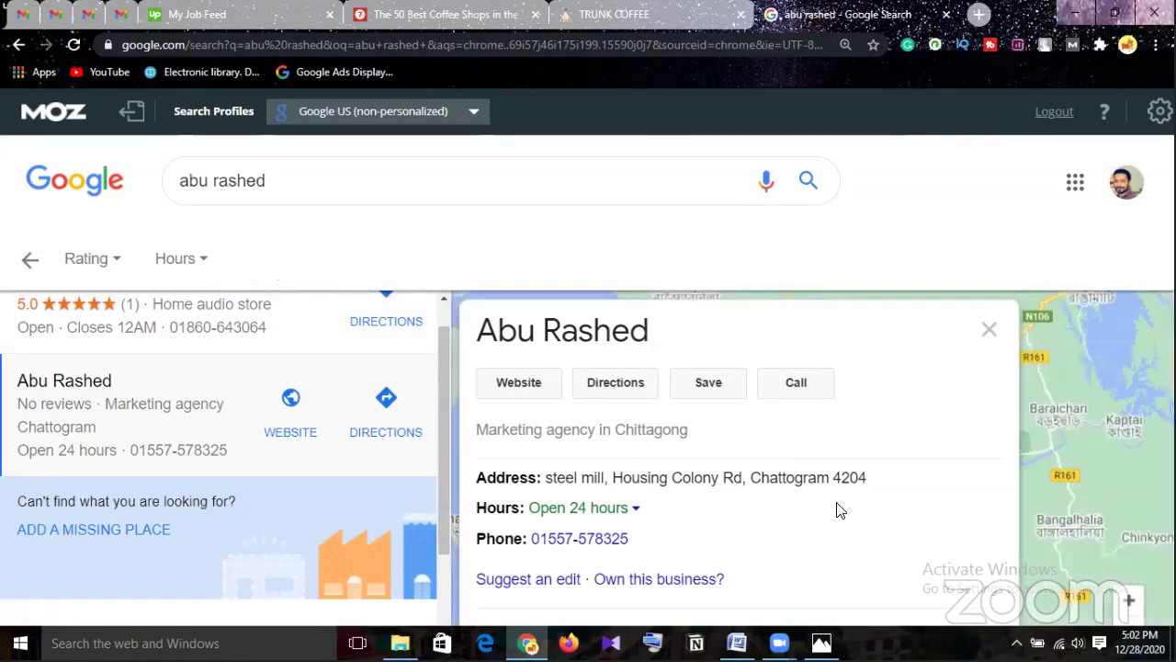
{"action": "scroll", "coordinate": [838, 511], "scroll_direction": "down", "scroll_amount": 1}
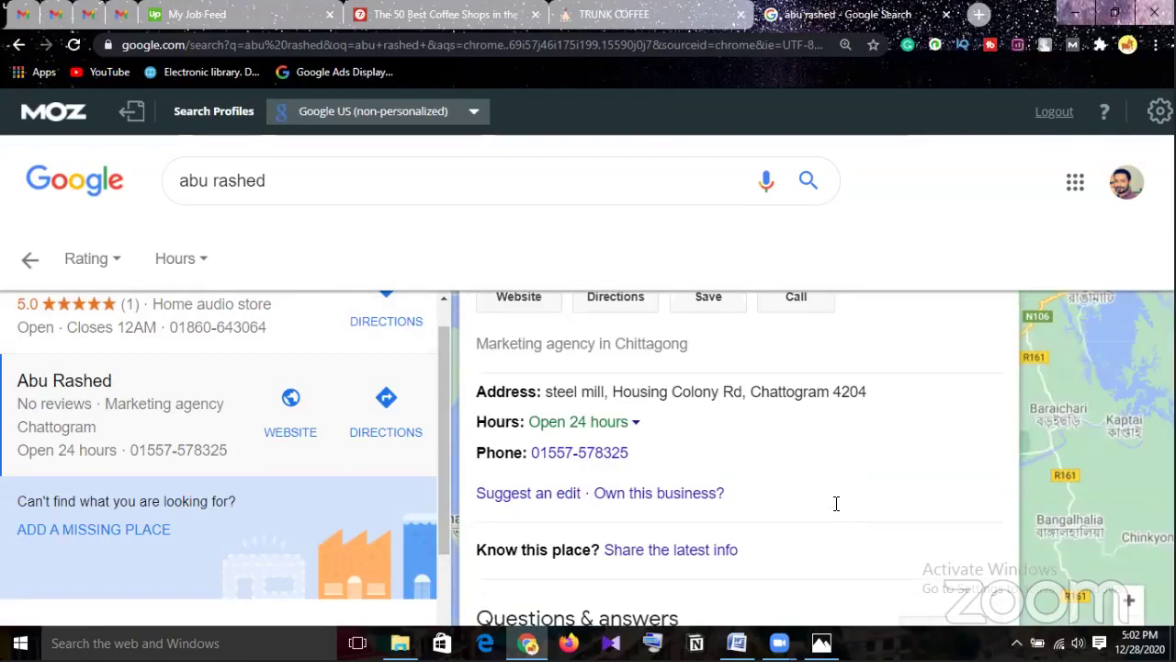
{"action": "key", "text": "ctrl+plus"}
{"action": "key", "text": "ctrl+plus"}
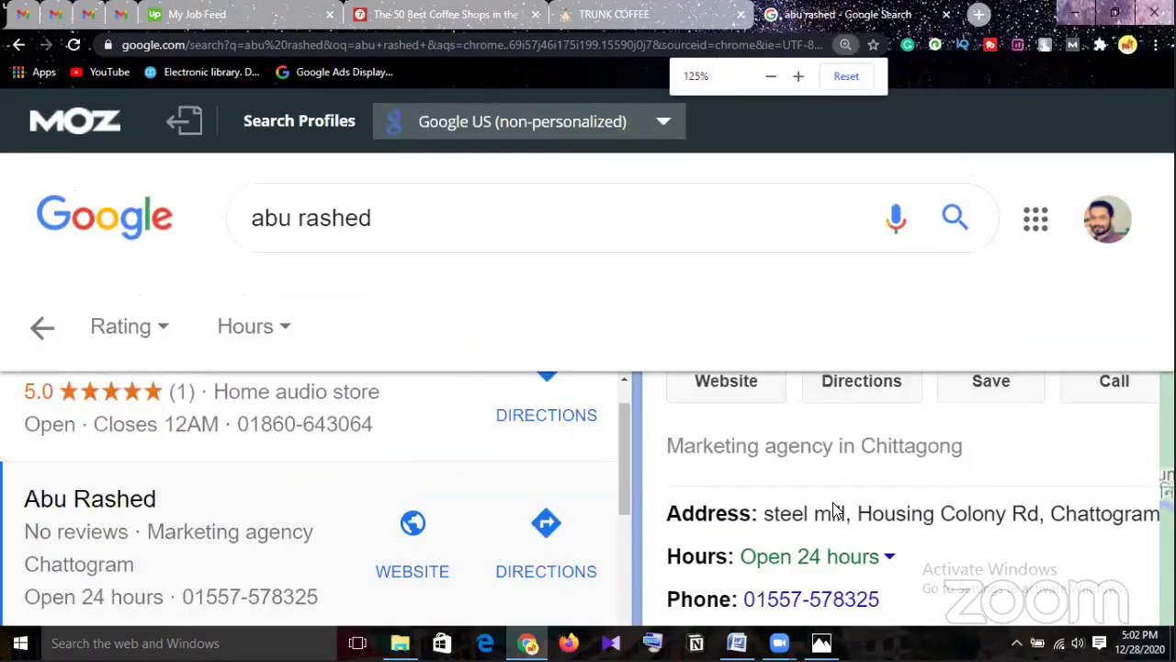
{"action": "key", "text": "ctrl+minus"}
{"action": "key", "text": "ctrl+minus"}
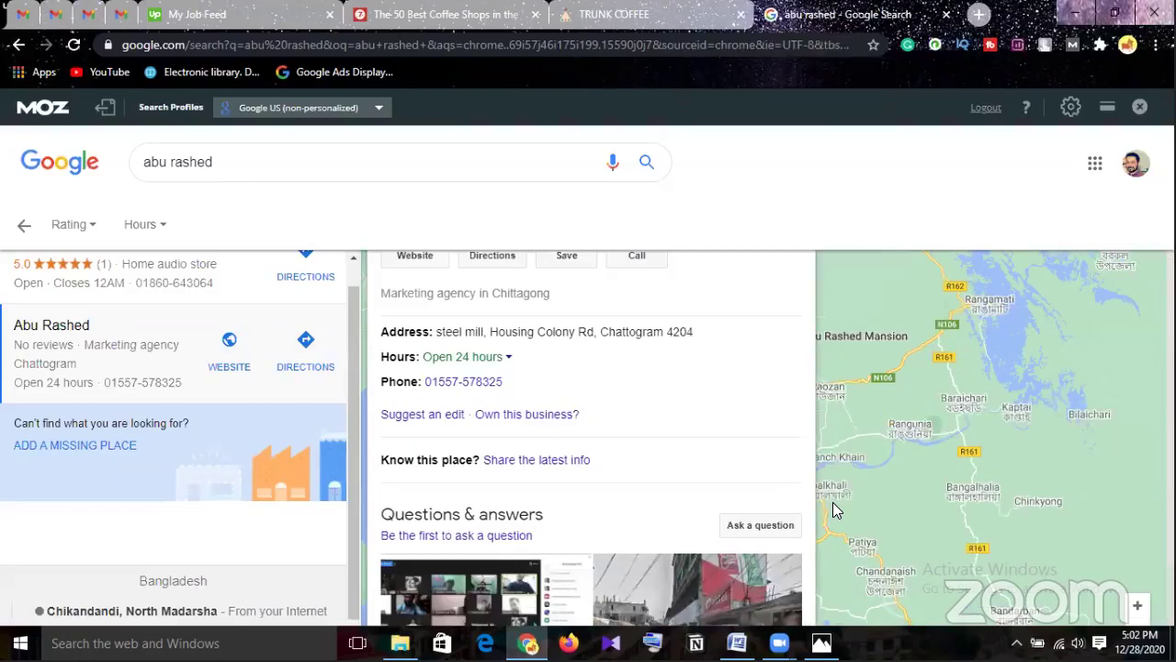
{"action": "scroll", "coordinate": [834, 508], "scroll_direction": "down", "scroll_amount": 3}
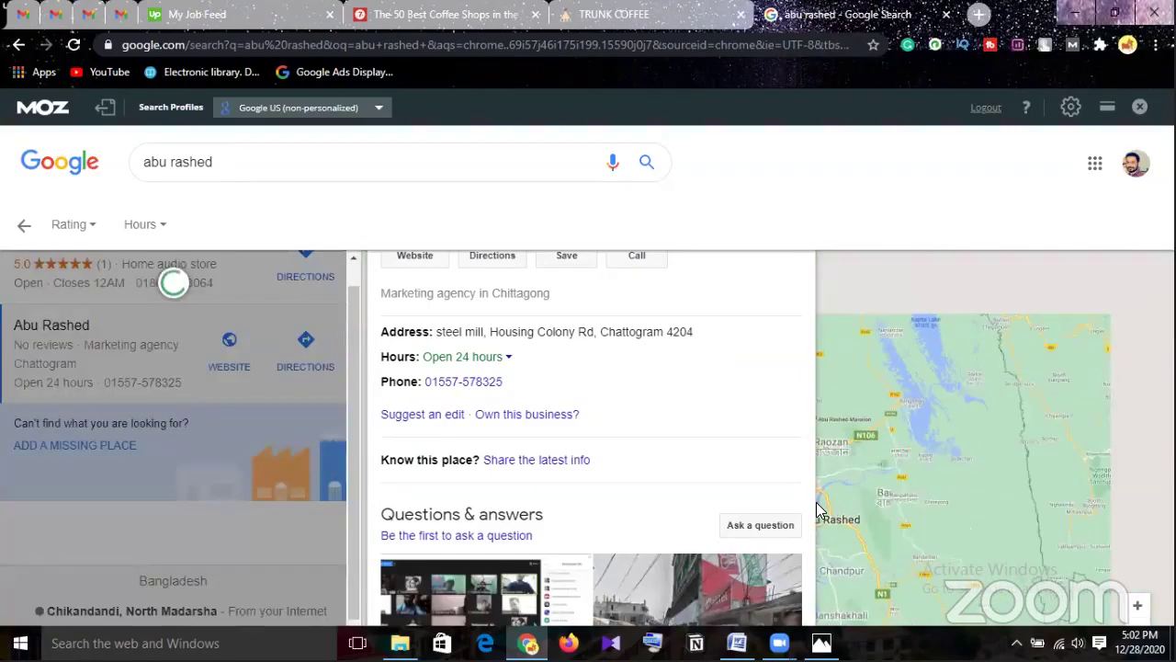
{"action": "scroll", "coordinate": [816, 505], "scroll_direction": "down", "scroll_amount": 1}
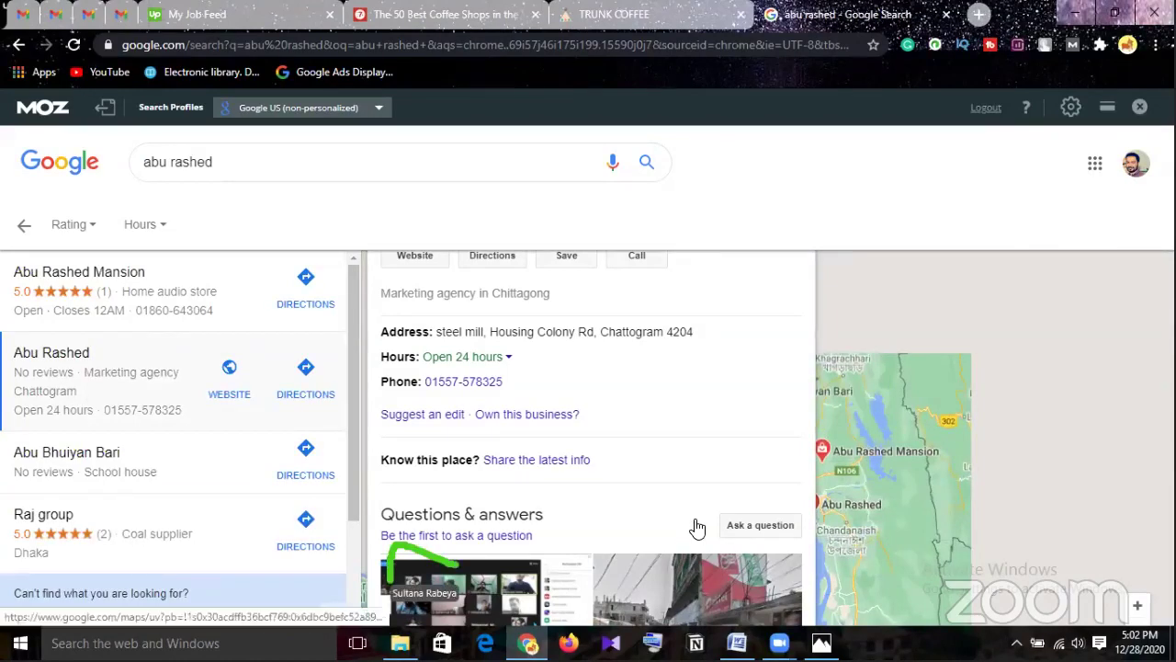
{"action": "scroll", "coordinate": [696, 524], "scroll_direction": "down", "scroll_amount": 3}
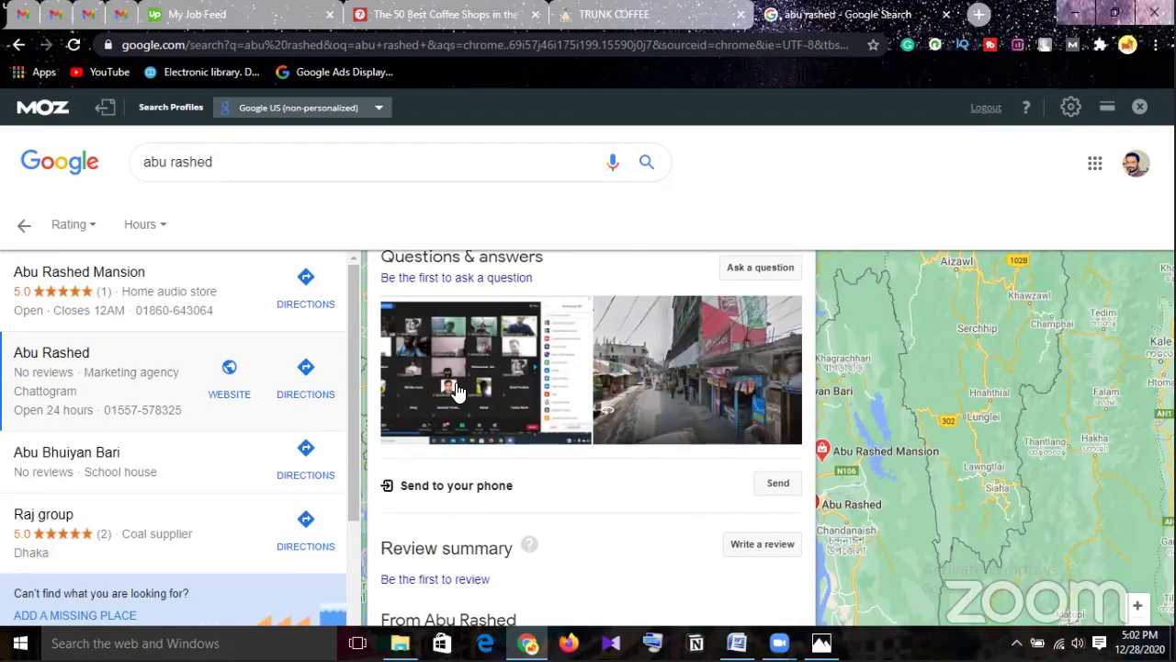
Open the agency's photos and advance to the May 2013 Street View image of its street.
{"action": "left_click", "coordinate": [487, 391]}
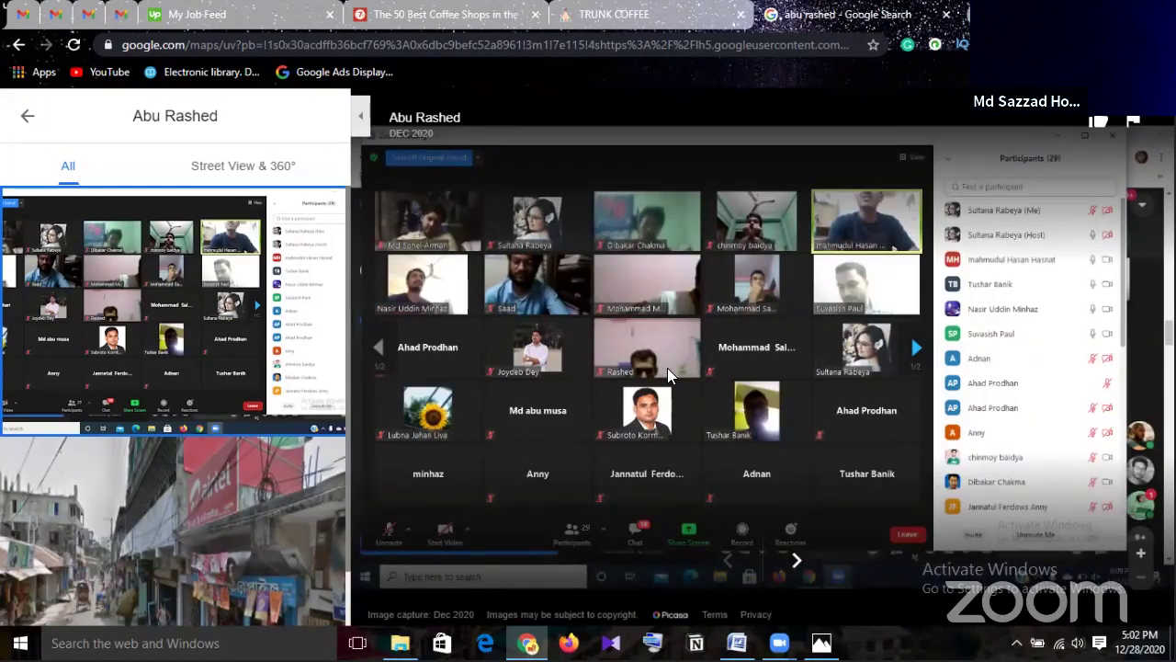
{"action": "left_click", "coordinate": [797, 562]}
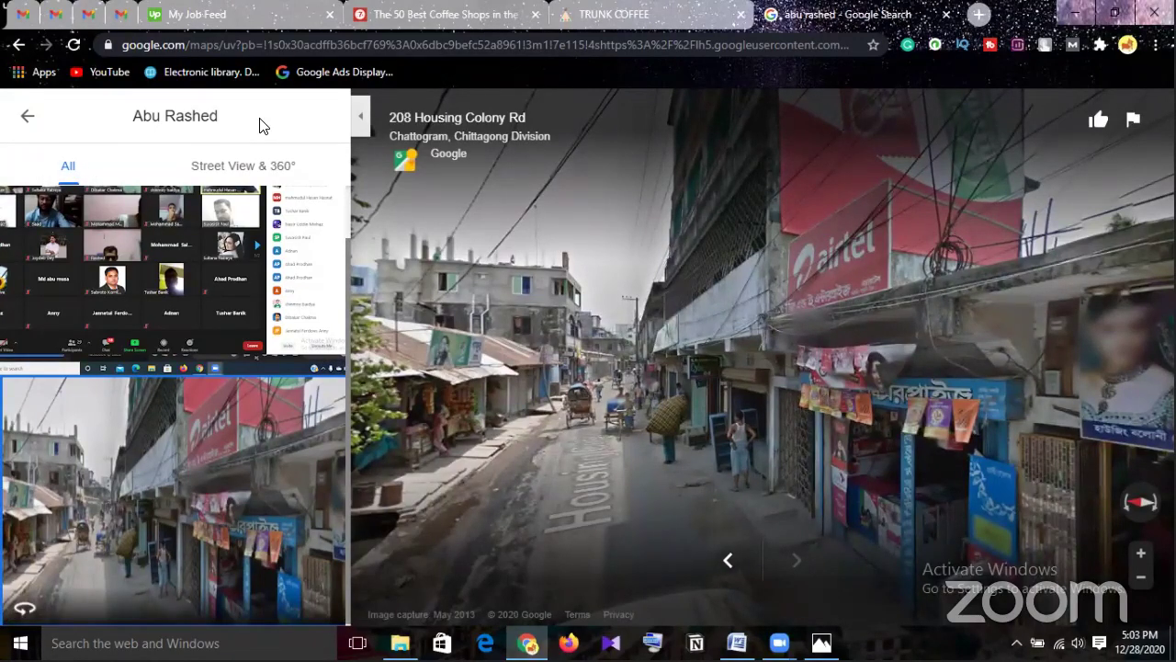
Close the Google search tab and scroll past the comment form through the article's reader comments.
{"action": "left_click", "coordinate": [942, 15]}
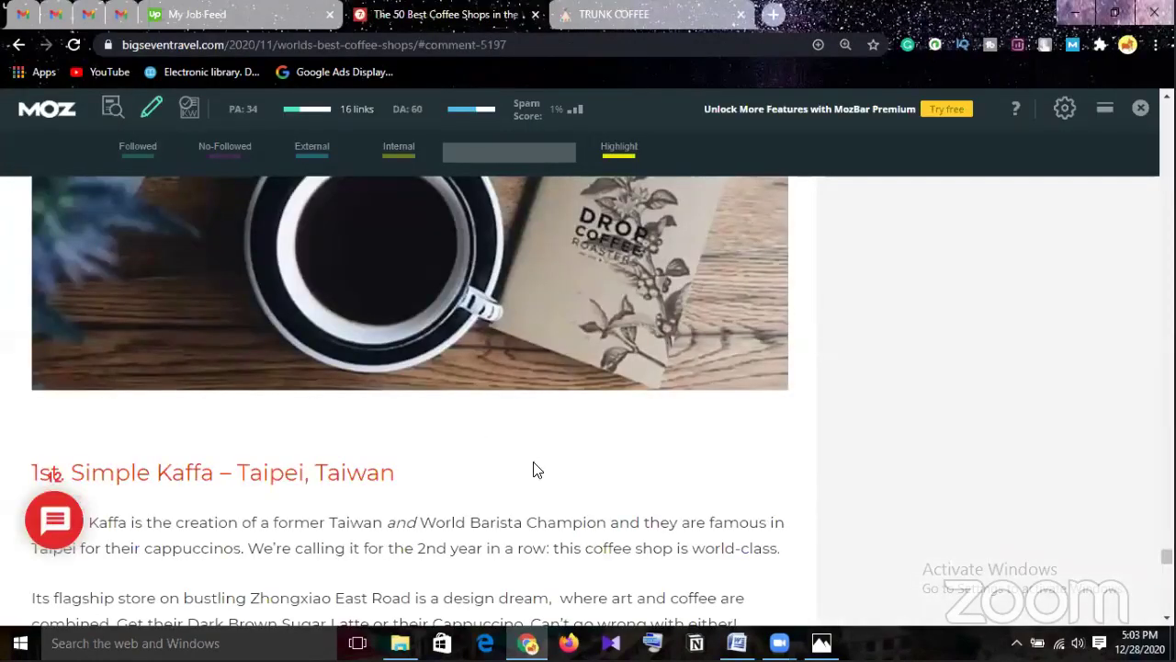
{"action": "scroll", "coordinate": [533, 470], "scroll_direction": "down", "scroll_amount": 2}
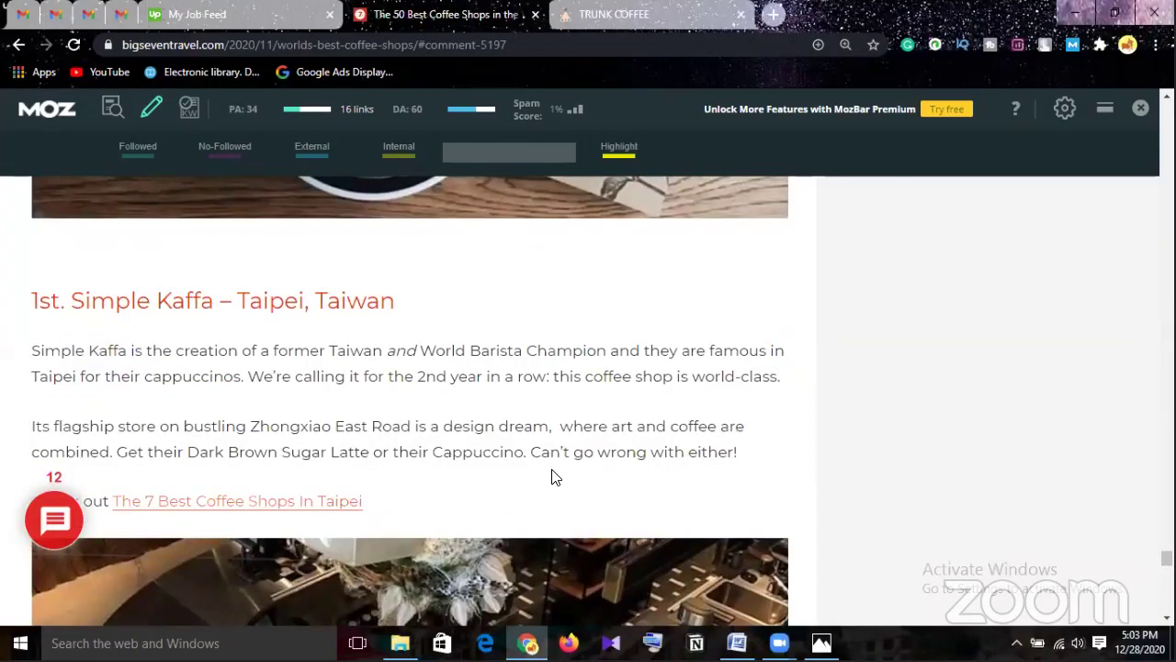
{"action": "scroll", "coordinate": [555, 476], "scroll_direction": "down", "scroll_amount": 1}
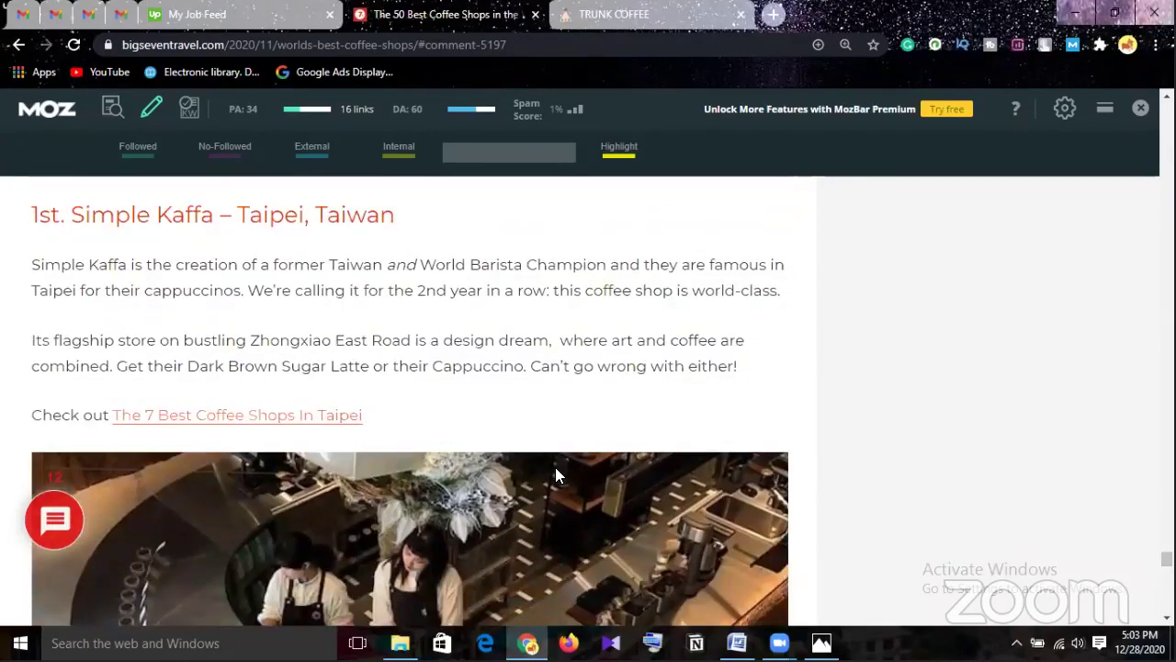
{"action": "scroll", "coordinate": [558, 470], "scroll_direction": "down", "scroll_amount": 14}
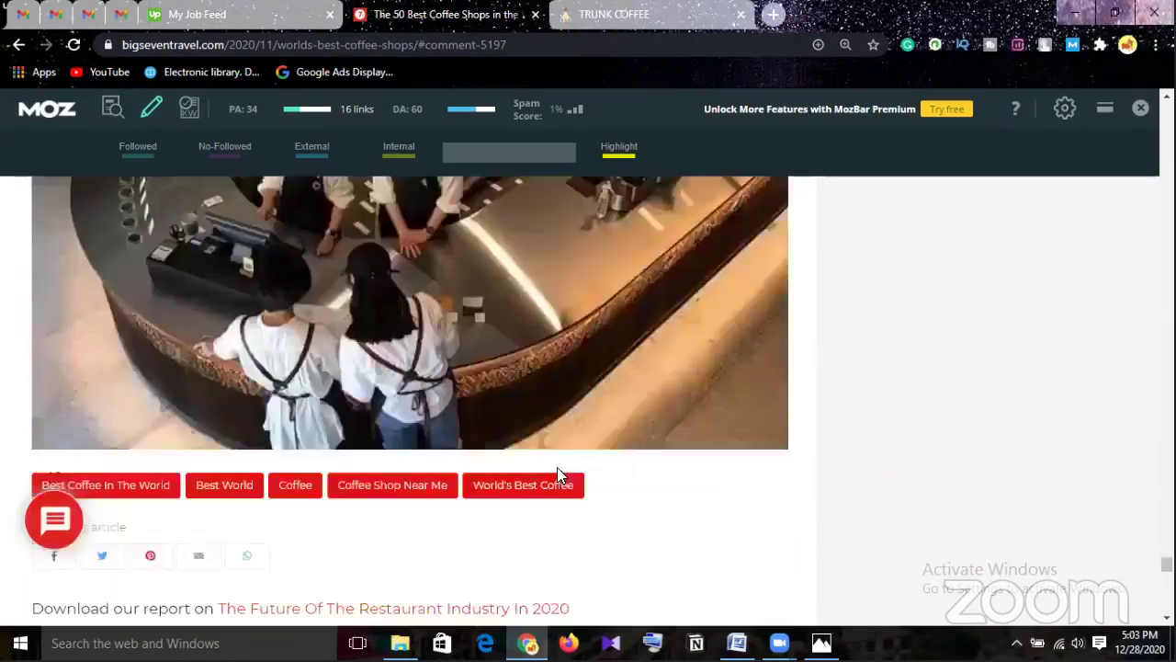
{"action": "scroll", "coordinate": [557, 475], "scroll_direction": "down", "scroll_amount": 2}
{"action": "scroll", "coordinate": [558, 476], "scroll_direction": "up", "scroll_amount": 1}
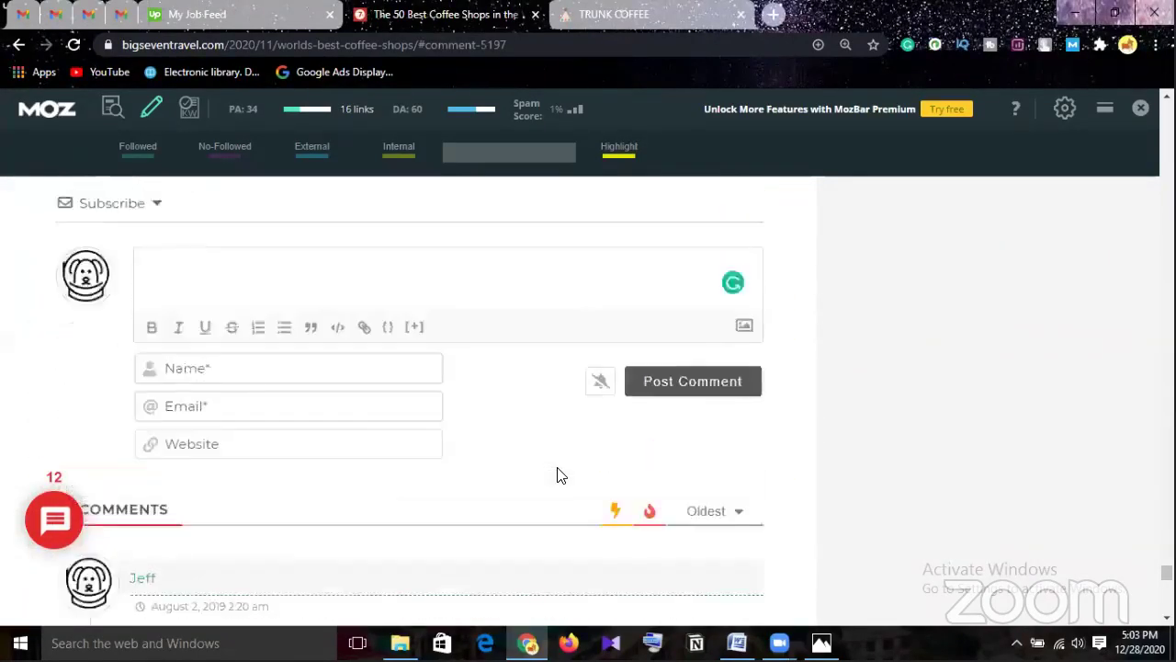
{"action": "scroll", "coordinate": [558, 474], "scroll_direction": "down", "scroll_amount": 2}
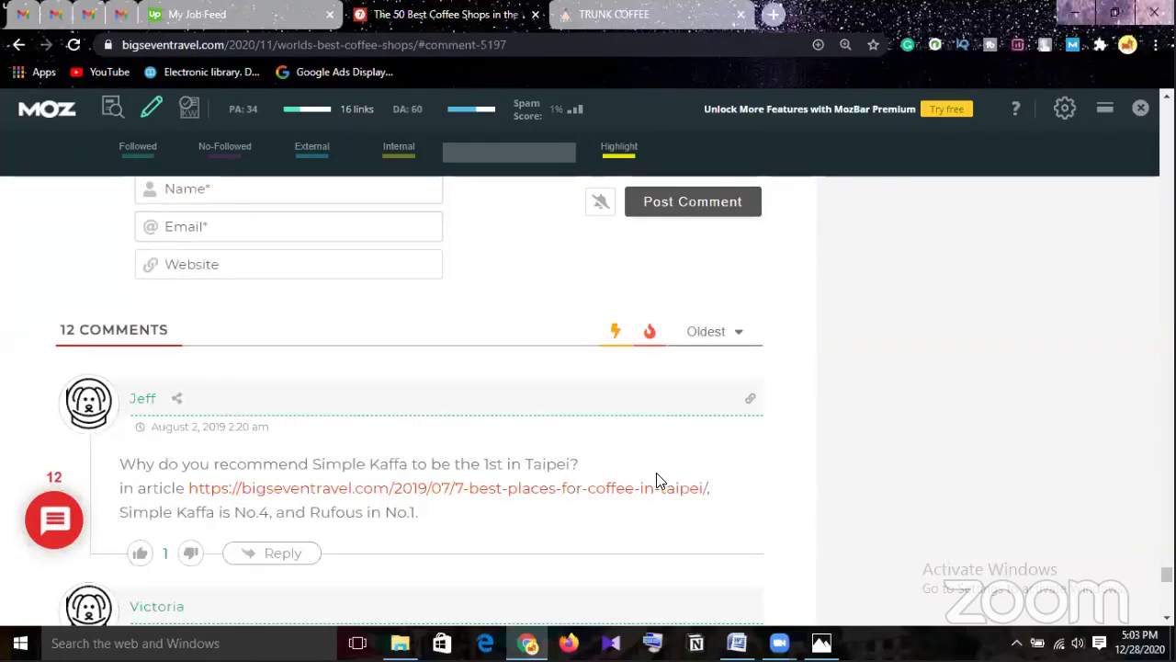
{"action": "scroll", "coordinate": [657, 480], "scroll_direction": "down", "scroll_amount": 4}
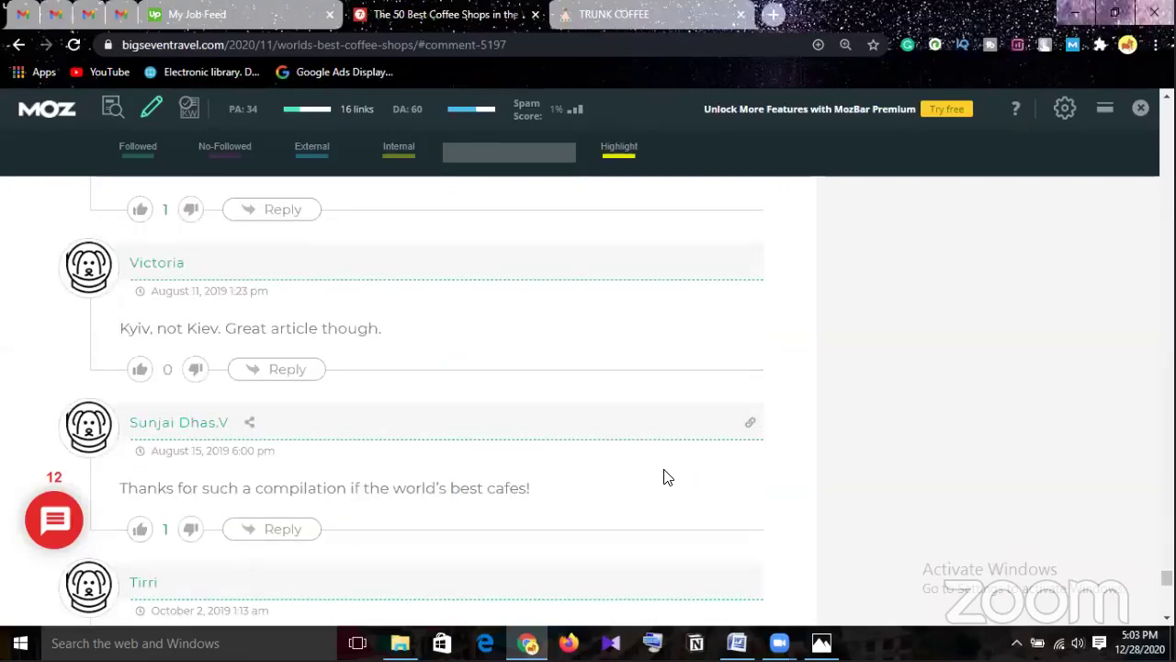
{"action": "scroll", "coordinate": [665, 475], "scroll_direction": "down", "scroll_amount": 1}
{"action": "scroll", "coordinate": [666, 473], "scroll_direction": "down", "scroll_amount": 1}
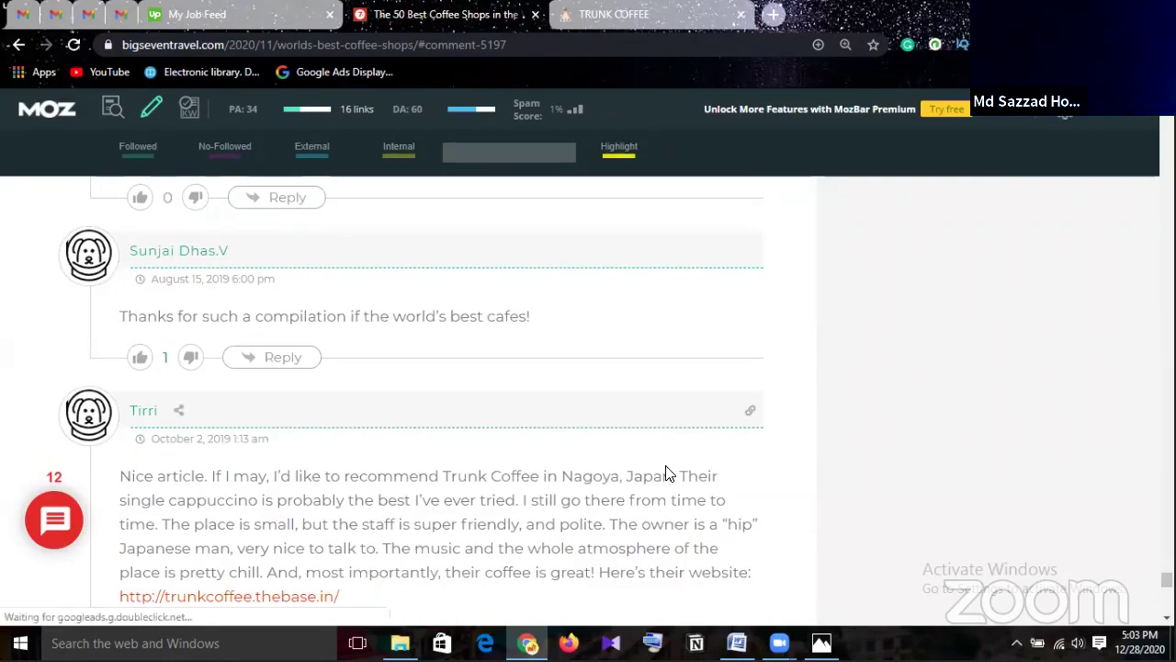
{"action": "scroll", "coordinate": [667, 467], "scroll_direction": "down", "scroll_amount": 1}
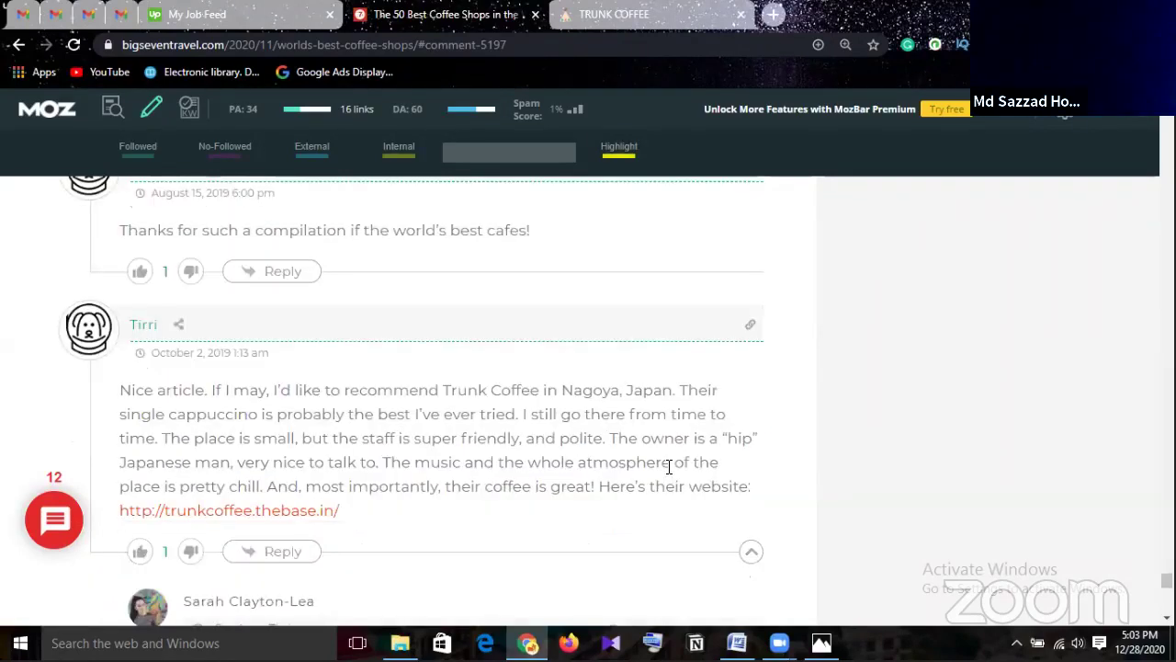
{"action": "scroll", "coordinate": [669, 468], "scroll_direction": "down", "scroll_amount": 1}
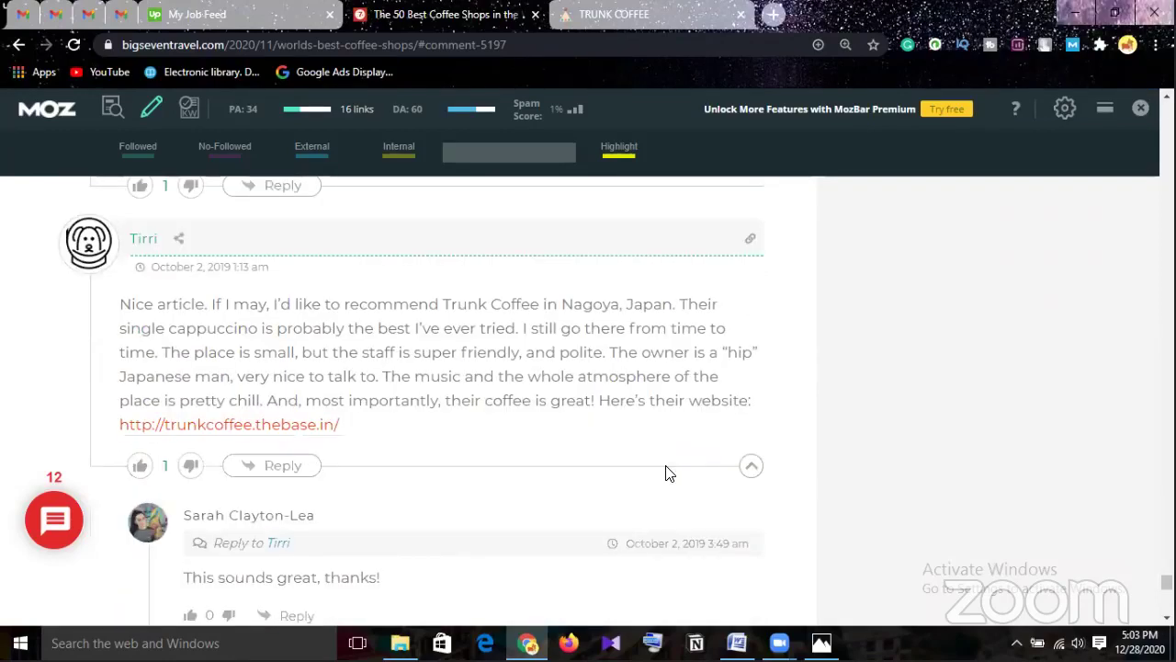
{"action": "scroll", "coordinate": [669, 473], "scroll_direction": "down", "scroll_amount": 2}
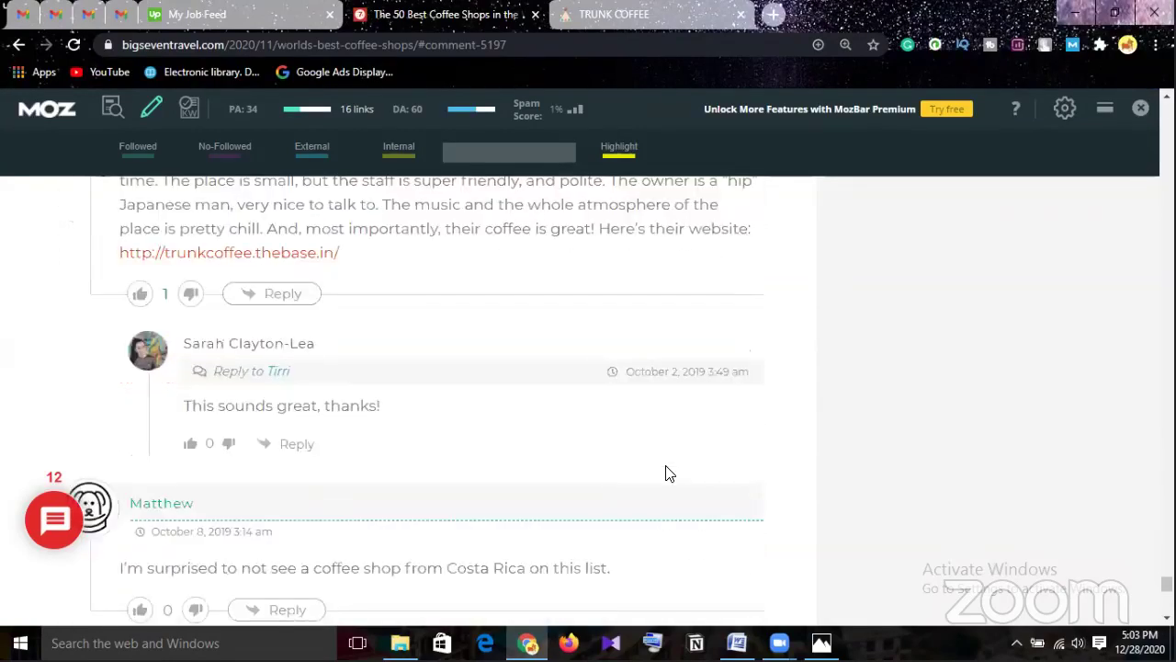
{"action": "scroll", "coordinate": [669, 473], "scroll_direction": "down", "scroll_amount": 1}
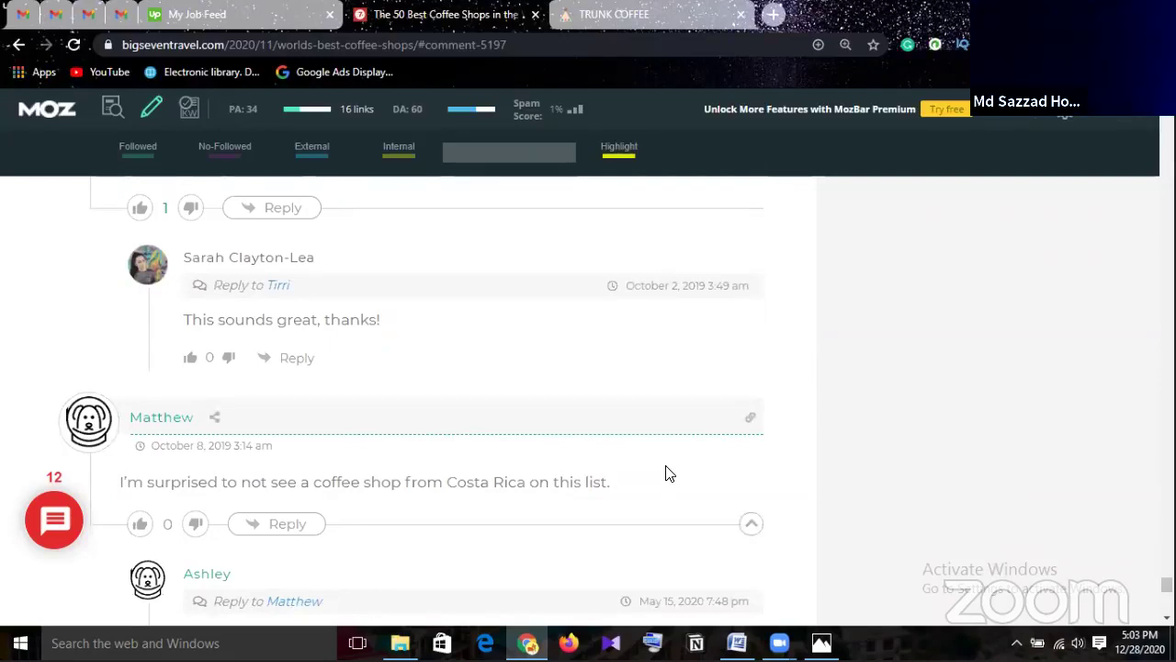
{"action": "scroll", "coordinate": [669, 473], "scroll_direction": "down", "scroll_amount": 3}
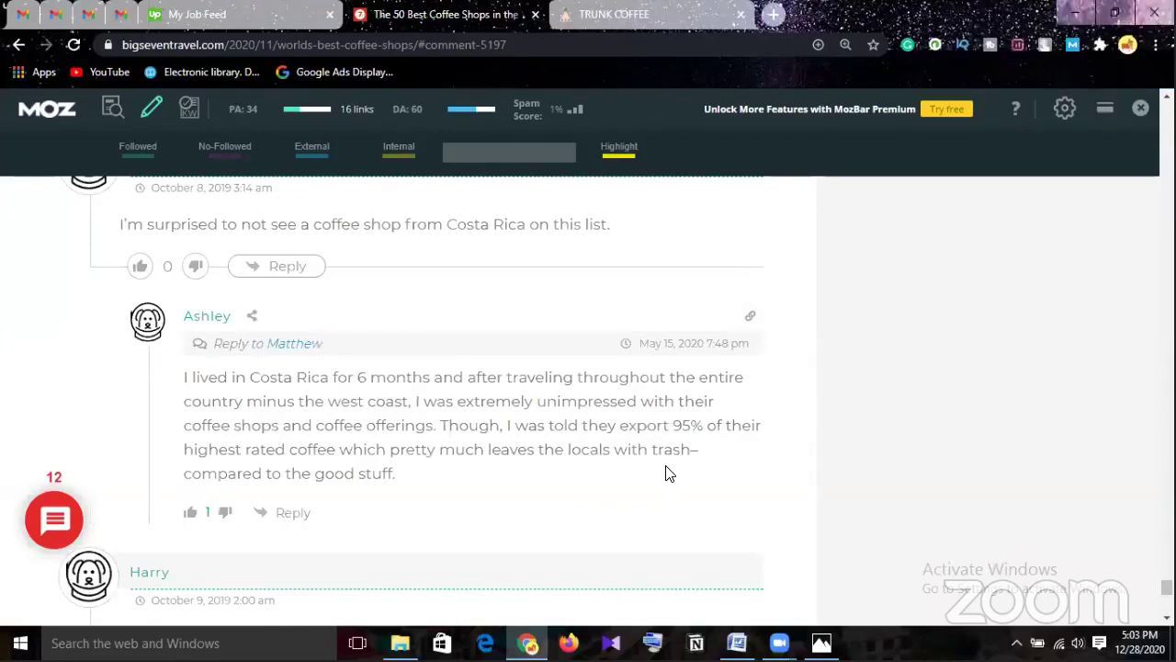
{"action": "scroll", "coordinate": [670, 473], "scroll_direction": "down", "scroll_amount": 3}
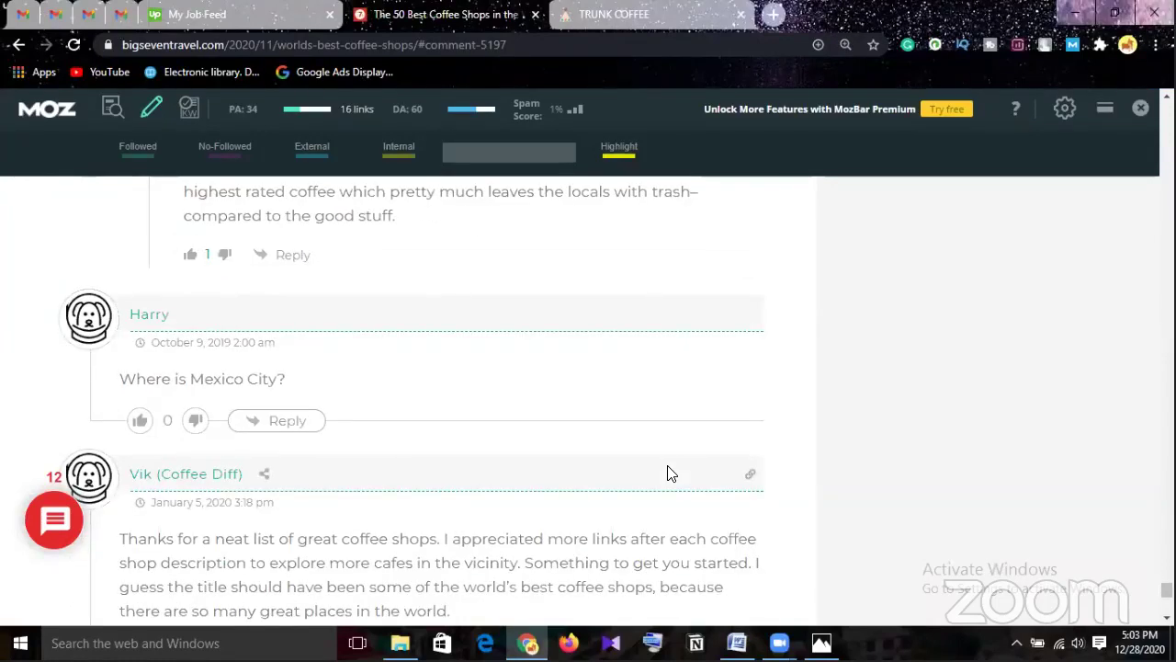
{"action": "scroll", "coordinate": [669, 473], "scroll_direction": "down", "scroll_amount": 1}
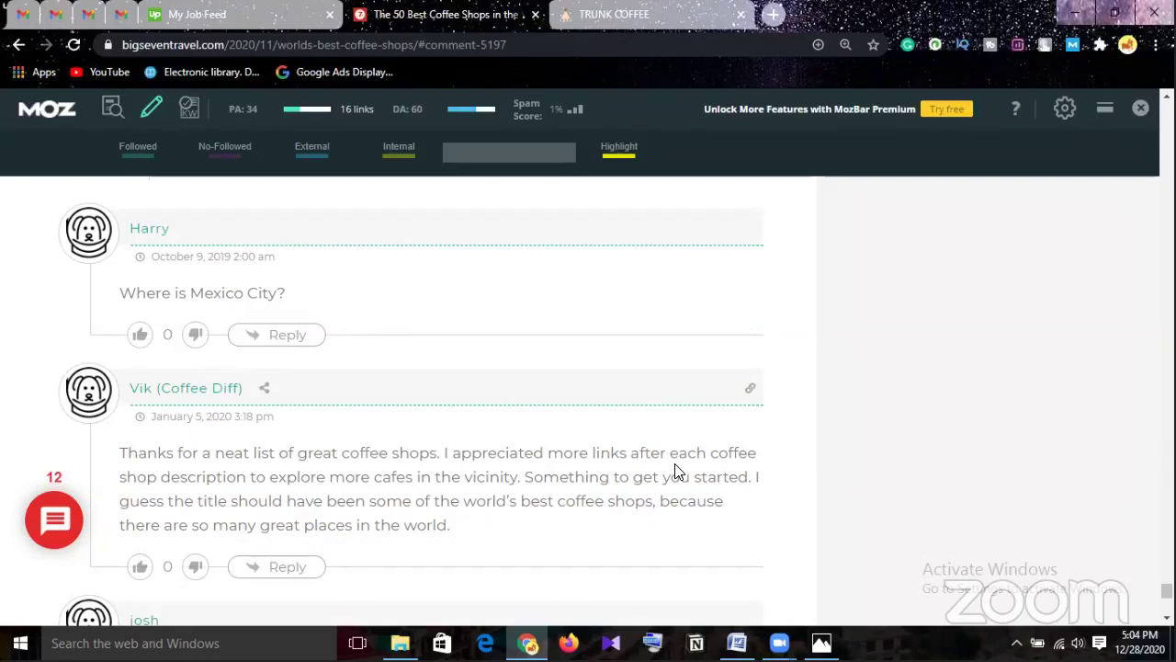
Scroll back up past the 12 comments to the empty Name, Email and Website comment form.
{"action": "scroll", "coordinate": [675, 472], "scroll_direction": "up", "scroll_amount": 20}
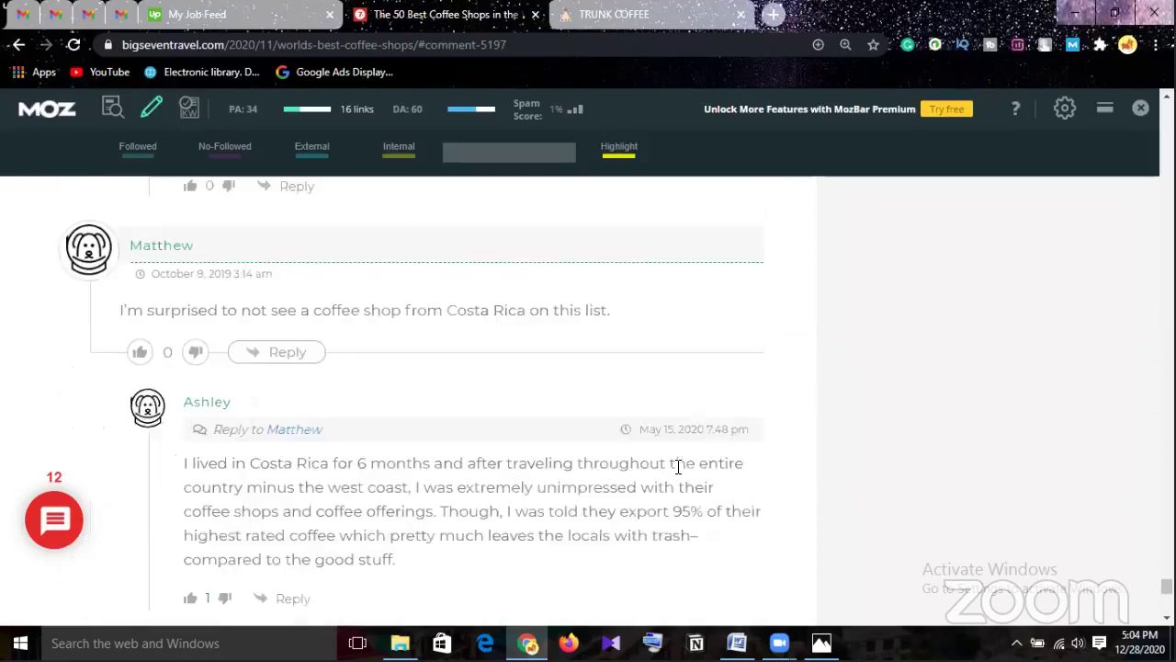
{"action": "scroll", "coordinate": [676, 477], "scroll_direction": "up", "scroll_amount": 3}
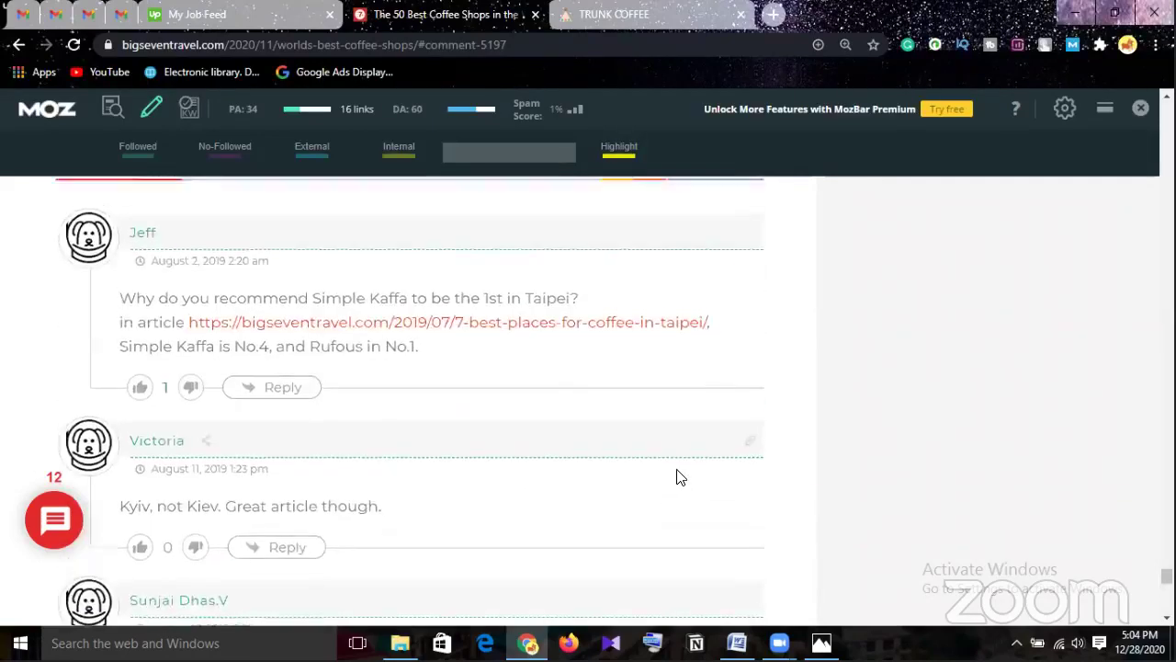
{"action": "scroll", "coordinate": [675, 477], "scroll_direction": "down", "scroll_amount": 1}
{"action": "scroll", "coordinate": [677, 476], "scroll_direction": "up", "scroll_amount": 1}
{"action": "scroll", "coordinate": [676, 475], "scroll_direction": "up", "scroll_amount": 2}
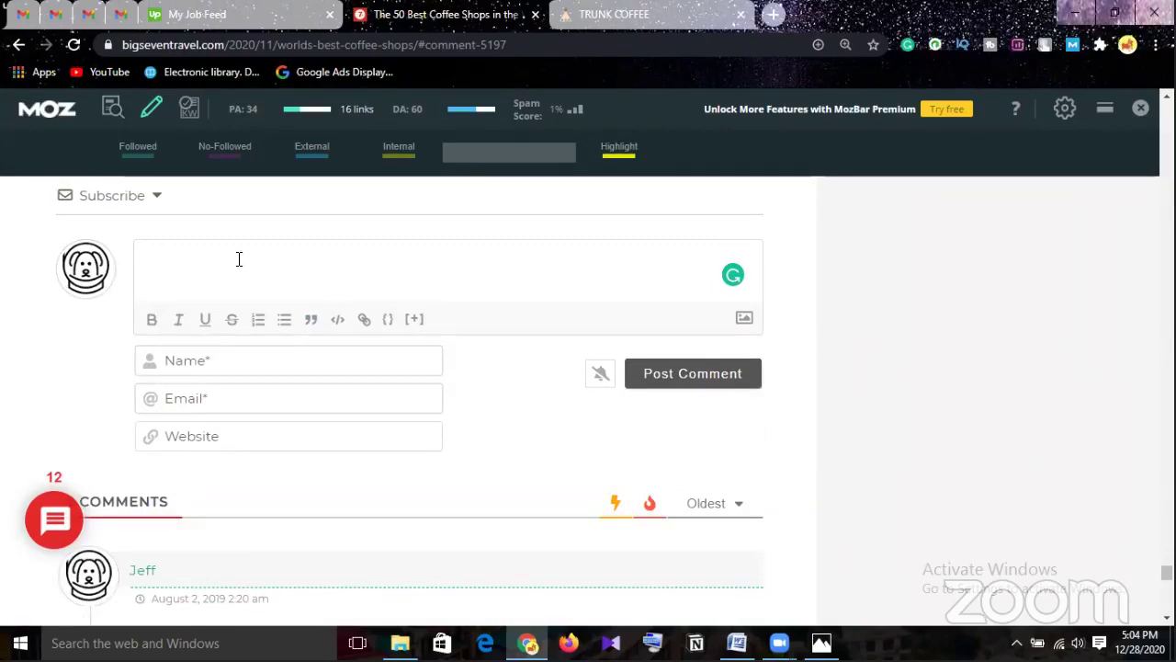
{"action": "scroll", "coordinate": [359, 354], "scroll_direction": "down", "scroll_amount": 3}
{"action": "scroll", "coordinate": [617, 193], "scroll_direction": "up", "scroll_amount": 5}
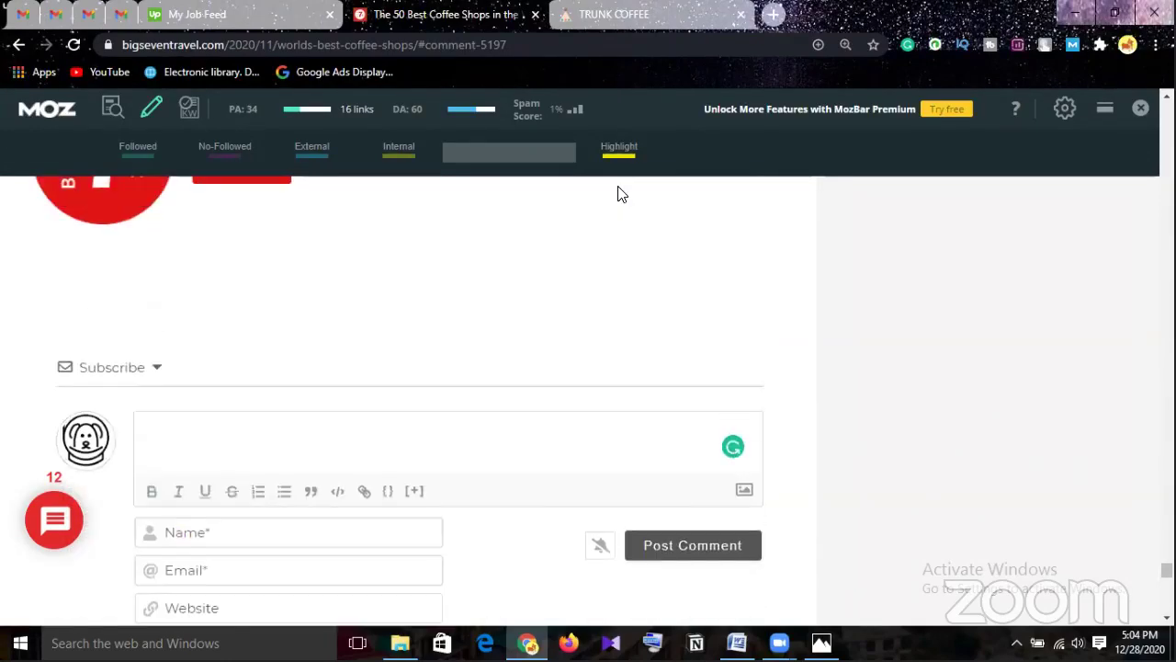
Search Google in a new tab for 'best cafe in chittagong' and open the Tripadvisor cafés result.
{"action": "left_click", "coordinate": [774, 15]}
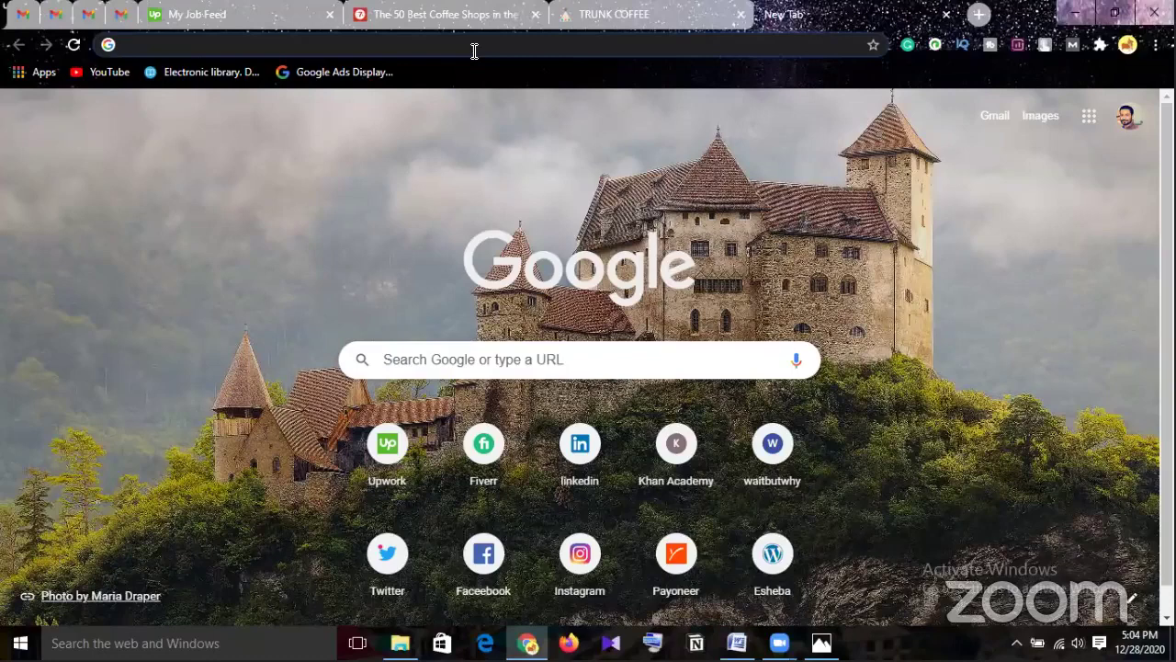
{"action": "type", "text": "best"}
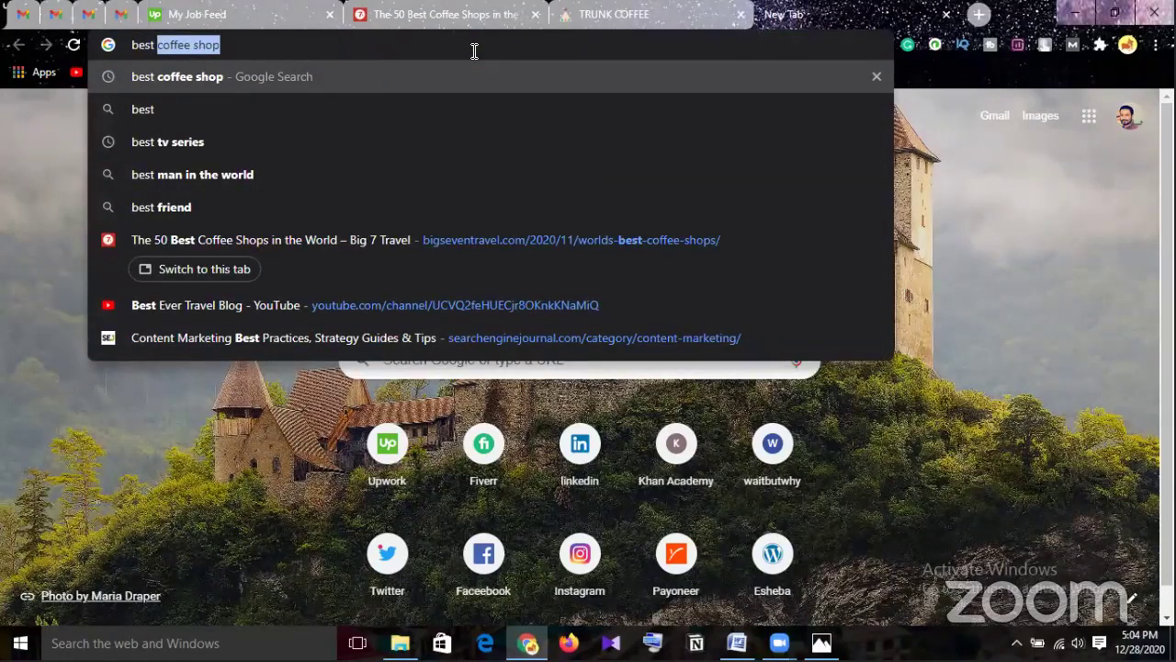
{"action": "type", "text": " cafe i"}
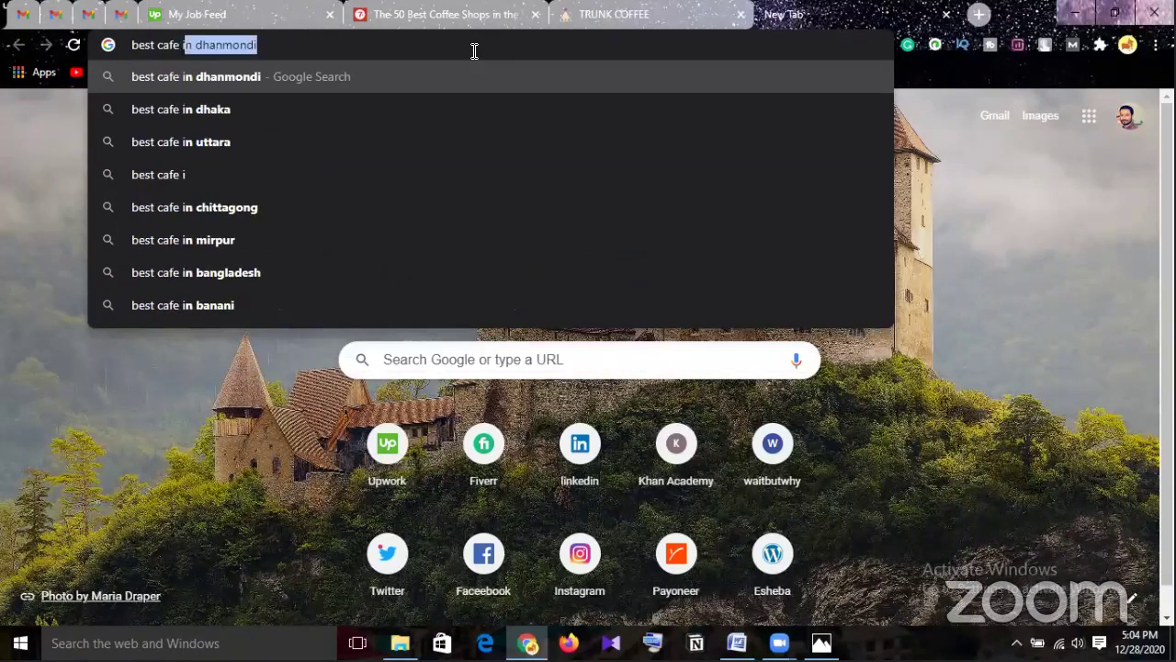
{"action": "type", "text": "n"}
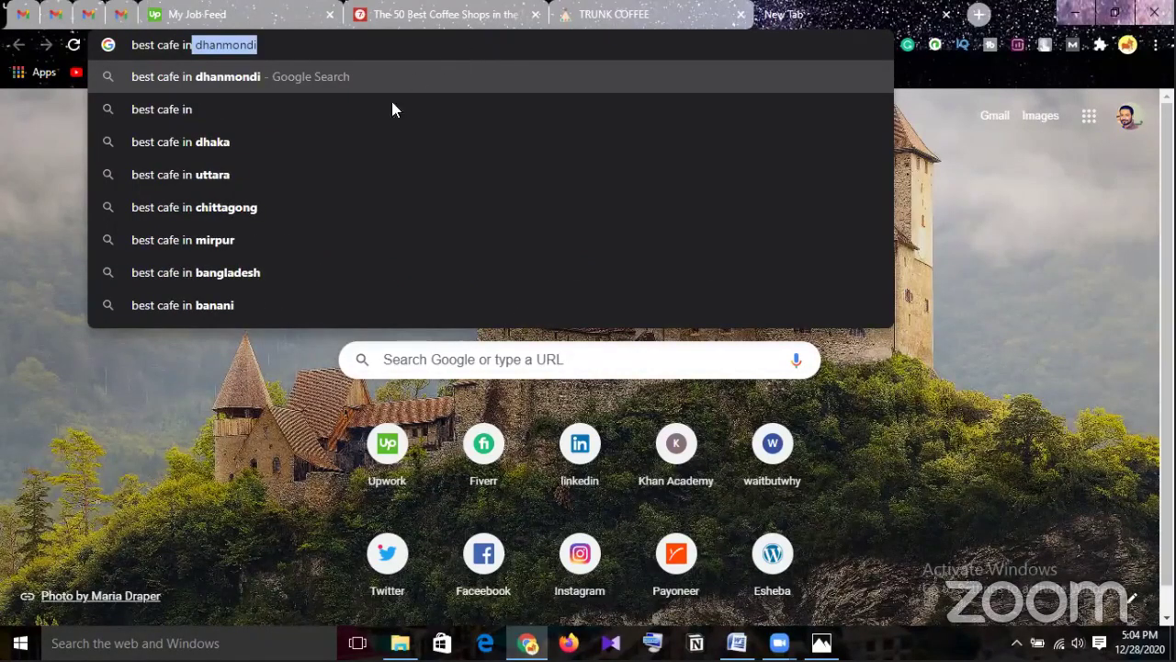
{"action": "left_click", "coordinate": [287, 210]}
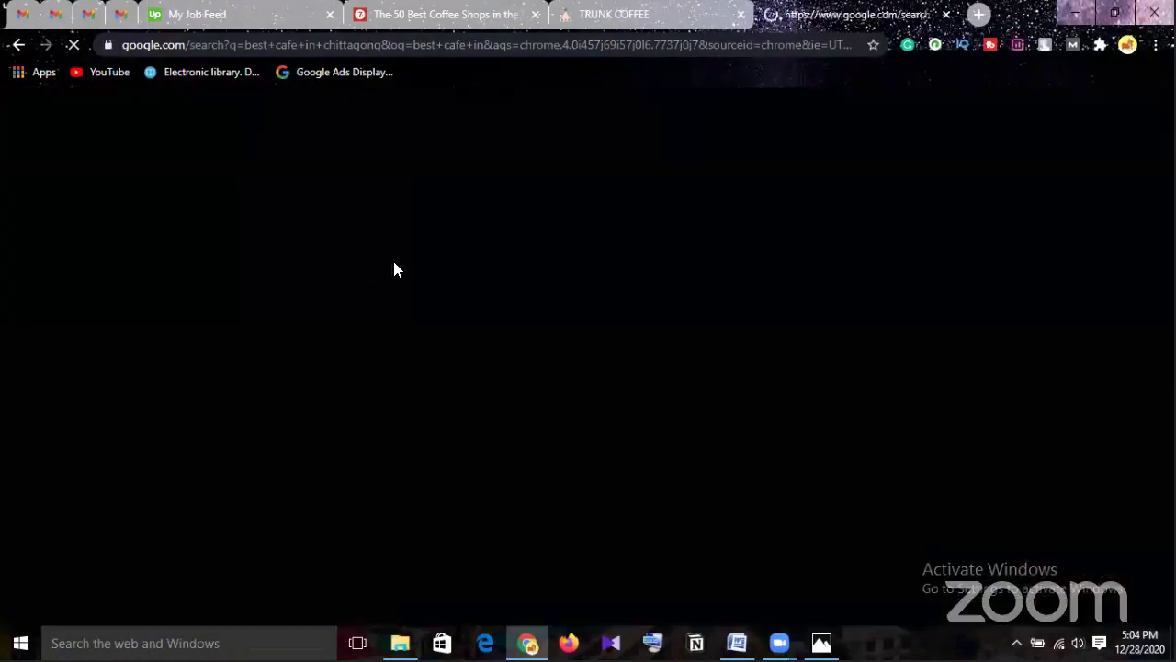
{"action": "scroll", "coordinate": [403, 276], "scroll_direction": "down", "scroll_amount": 1}
{"action": "scroll", "coordinate": [405, 279], "scroll_direction": "down", "scroll_amount": 3}
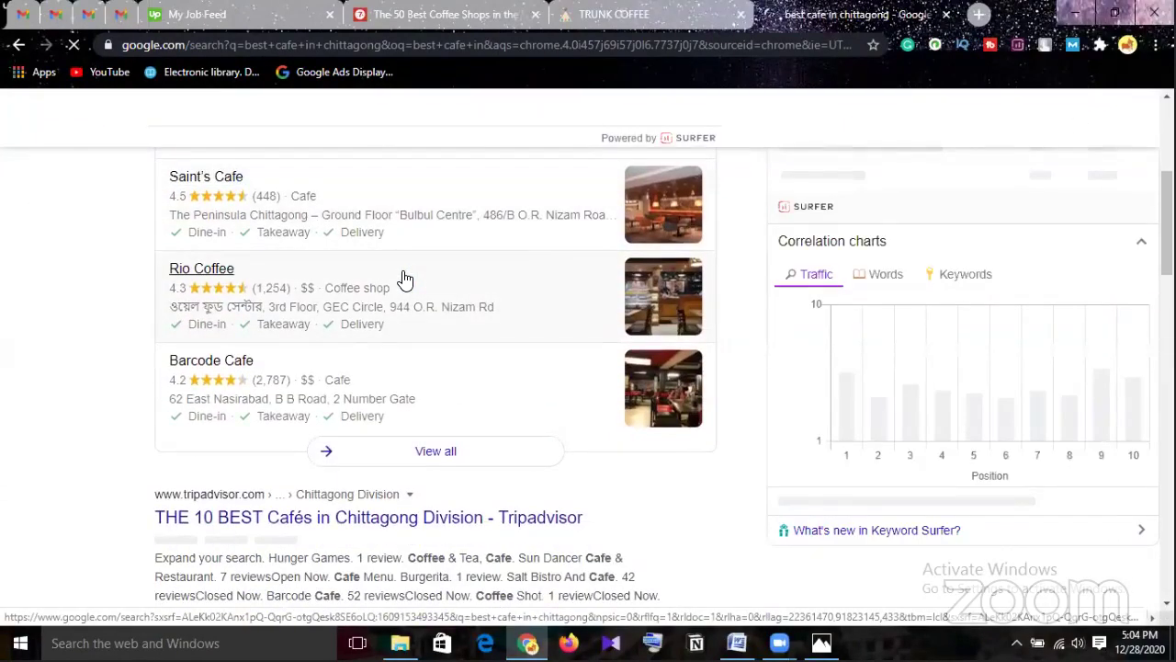
{"action": "scroll", "coordinate": [402, 276], "scroll_direction": "up", "scroll_amount": 1}
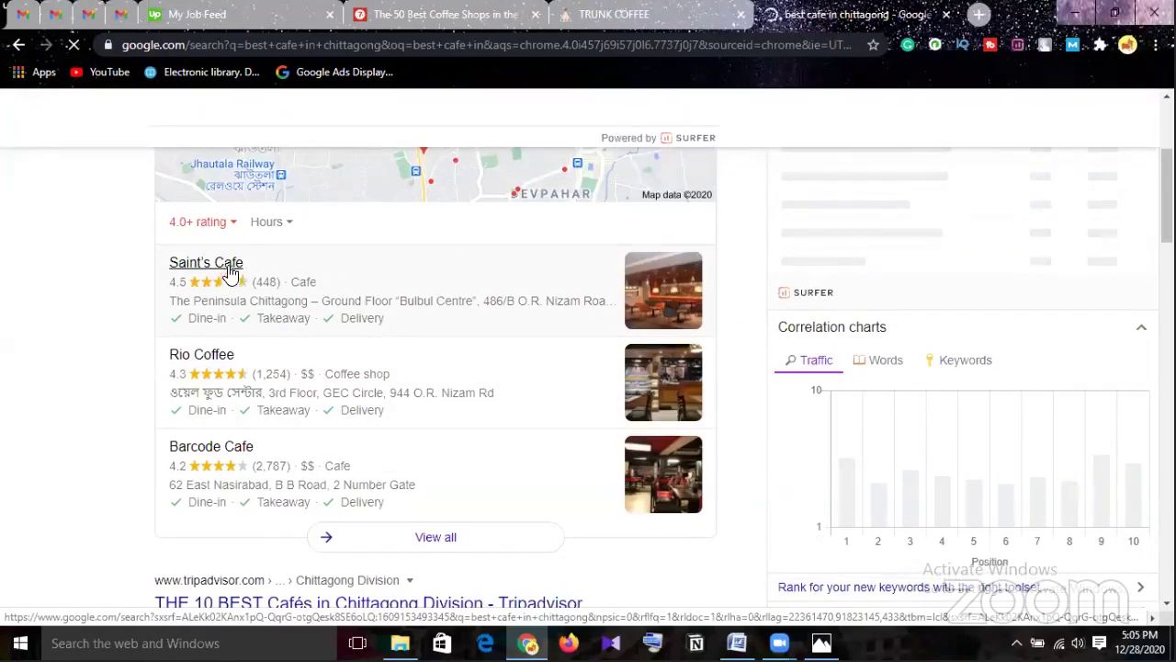
{"action": "scroll", "coordinate": [499, 394], "scroll_direction": "down", "scroll_amount": 3}
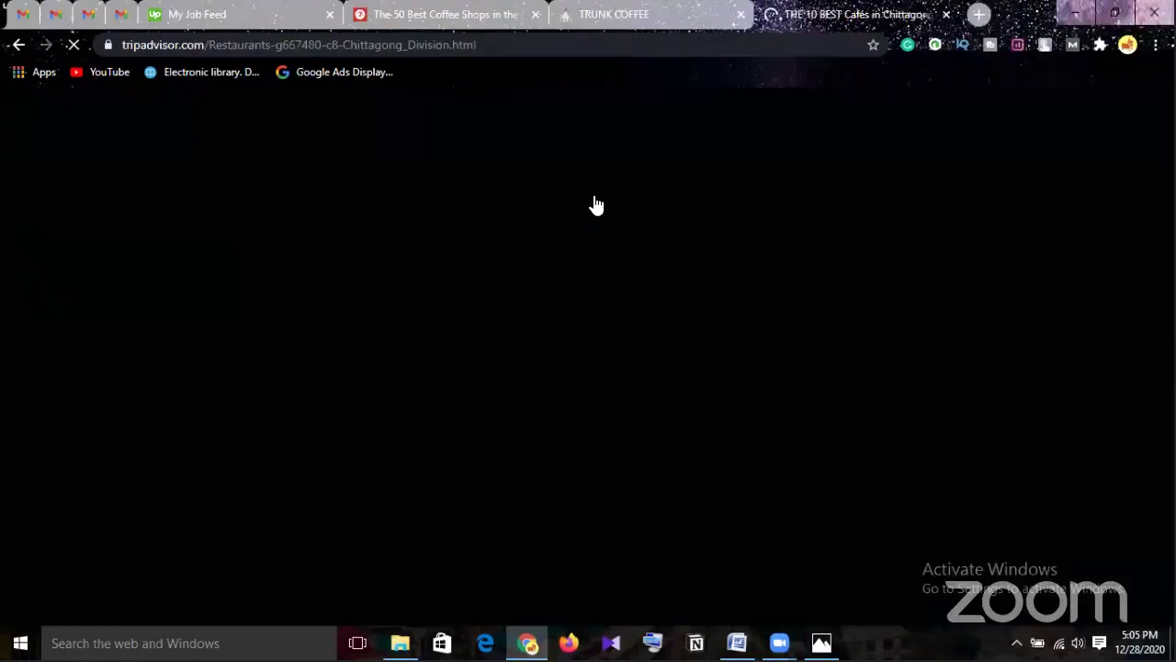
Let Tripadvisor's Chittagong cafés list load, then return to the coffee-shops article tab.
{"action": "scroll", "coordinate": [552, 310], "scroll_direction": "down", "scroll_amount": 2}
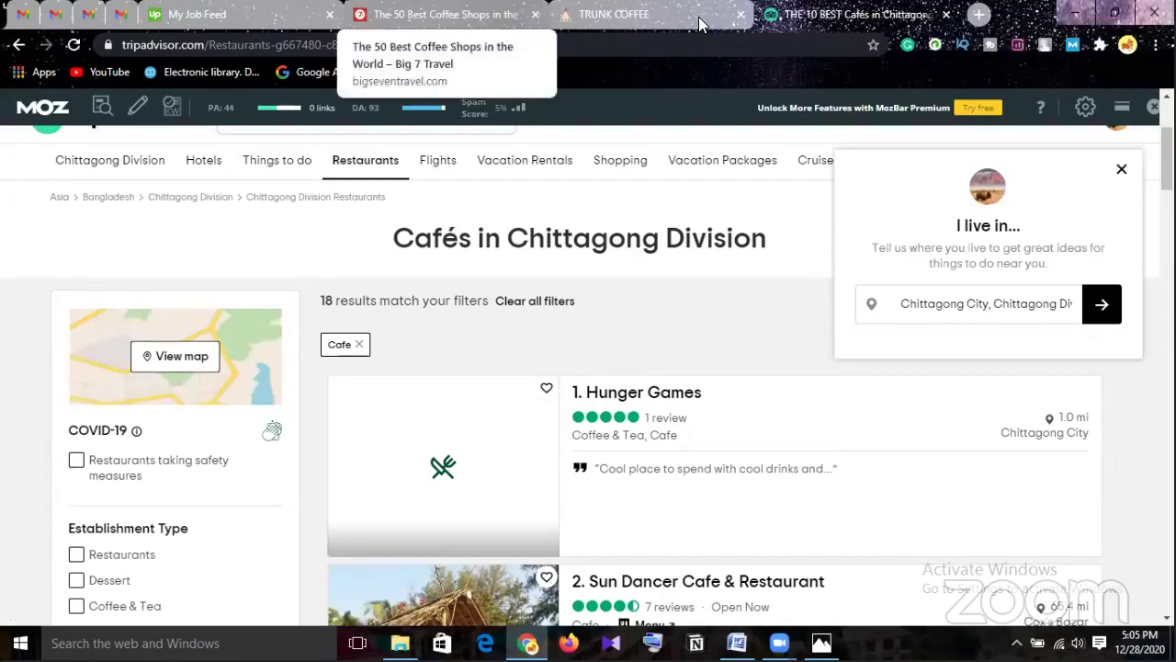
{"action": "left_click", "coordinate": [487, 15]}
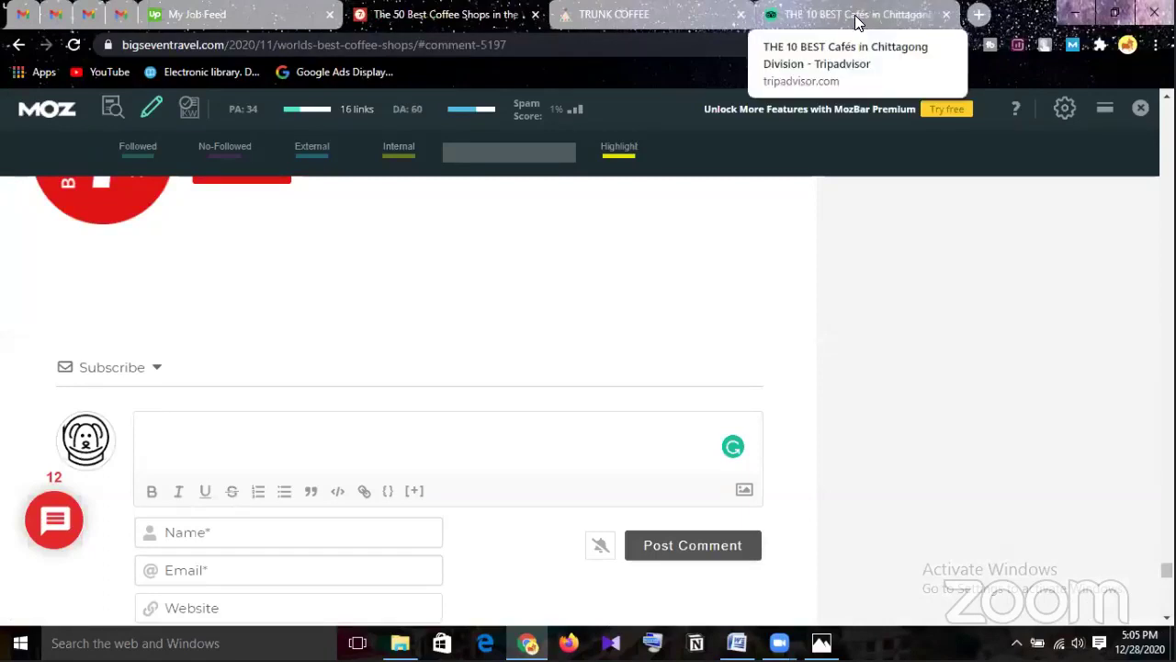
Begin the comment with 'Greatly informative article for a coffee lover', accepting the 'coffee' spelling fix.
{"action": "left_click", "coordinate": [274, 438]}
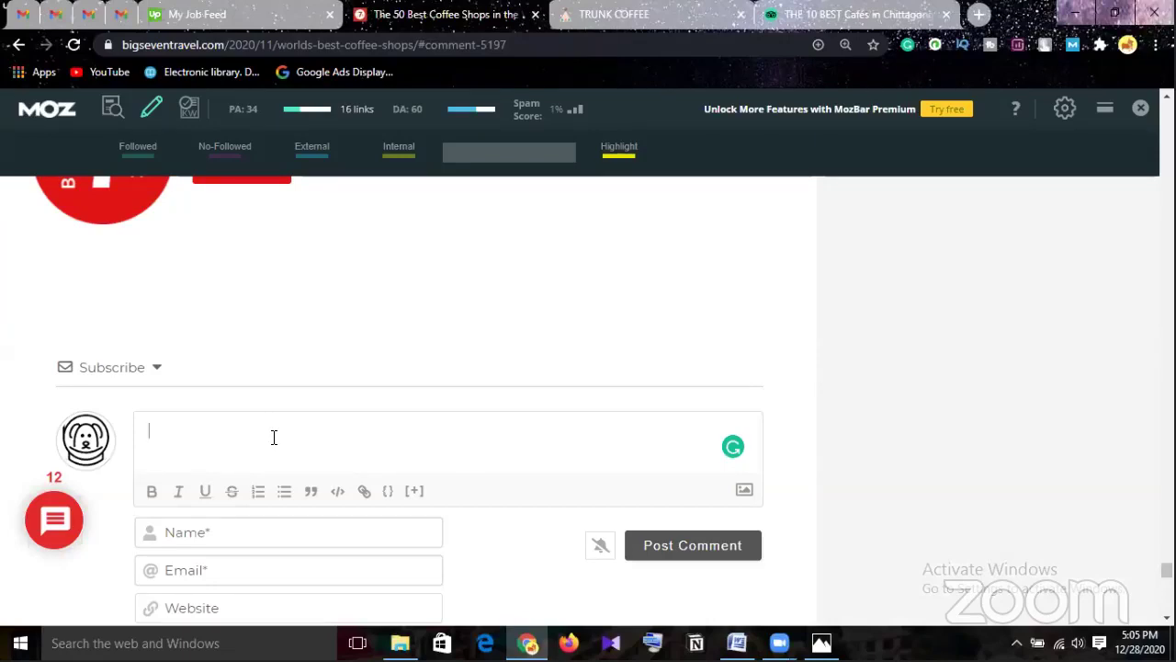
{"action": "type", "text": "her"}
{"action": "type", "text": "e"}
{"action": "key", "text": "BackSpace"}
{"action": "key", "text": "BackSpace"}
{"action": "key", "text": "BackSpace"}
{"action": "key", "text": "BackSpace"}
{"action": "type", "text": "Here is"}
{"action": "key", "text": "BackSpace"}
{"action": "key", "text": "BackSpace"}
{"action": "key", "text": "BackSpace"}
{"action": "key", "text": "BackSpace"}
{"action": "key", "text": "BackSpace"}
{"action": "key", "text": "BackSpace"}
{"action": "key", "text": "BackSpace"}
{"action": "key", "text": "BackSpace"}
{"action": "type", "text": "Greatly infor"}
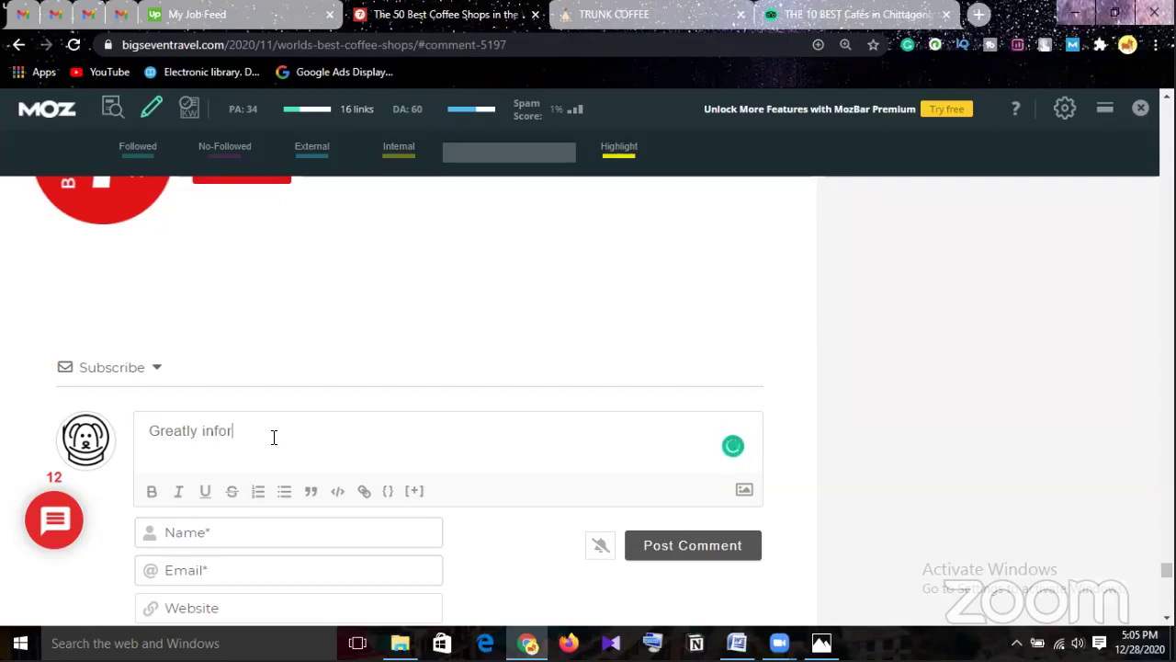
{"action": "type", "text": "mative arti"}
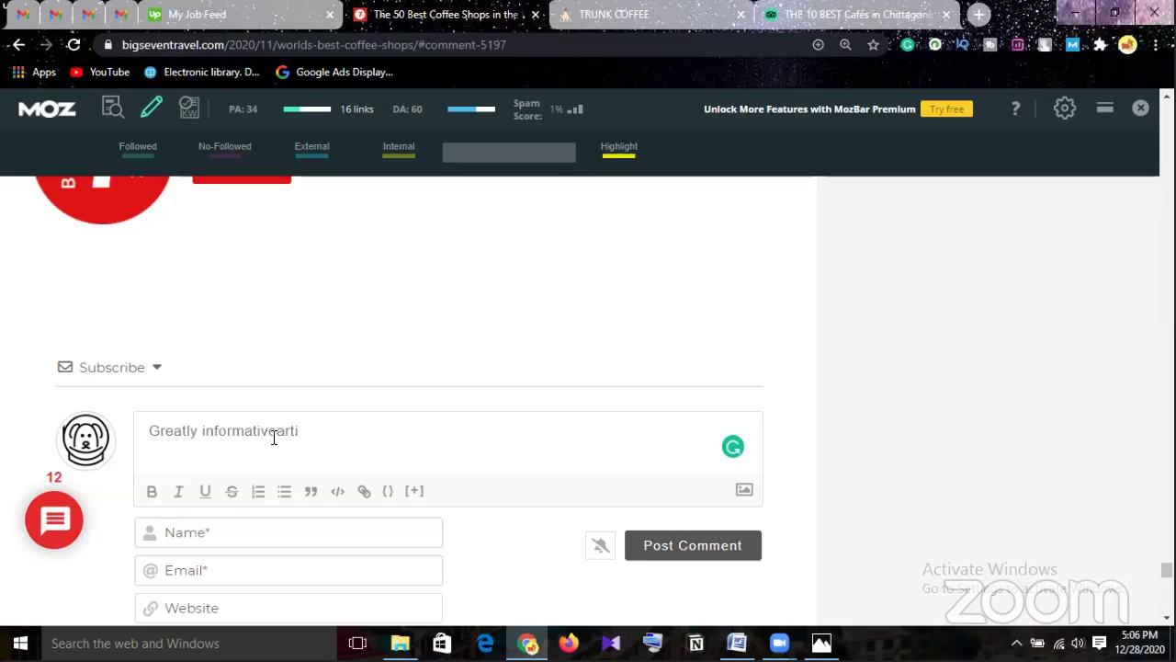
{"action": "type", "text": "cle"}
{"action": "left_click", "coordinate": [278, 430]}
{"action": "left_click", "coordinate": [357, 433]}
{"action": "type", "text": "for "}
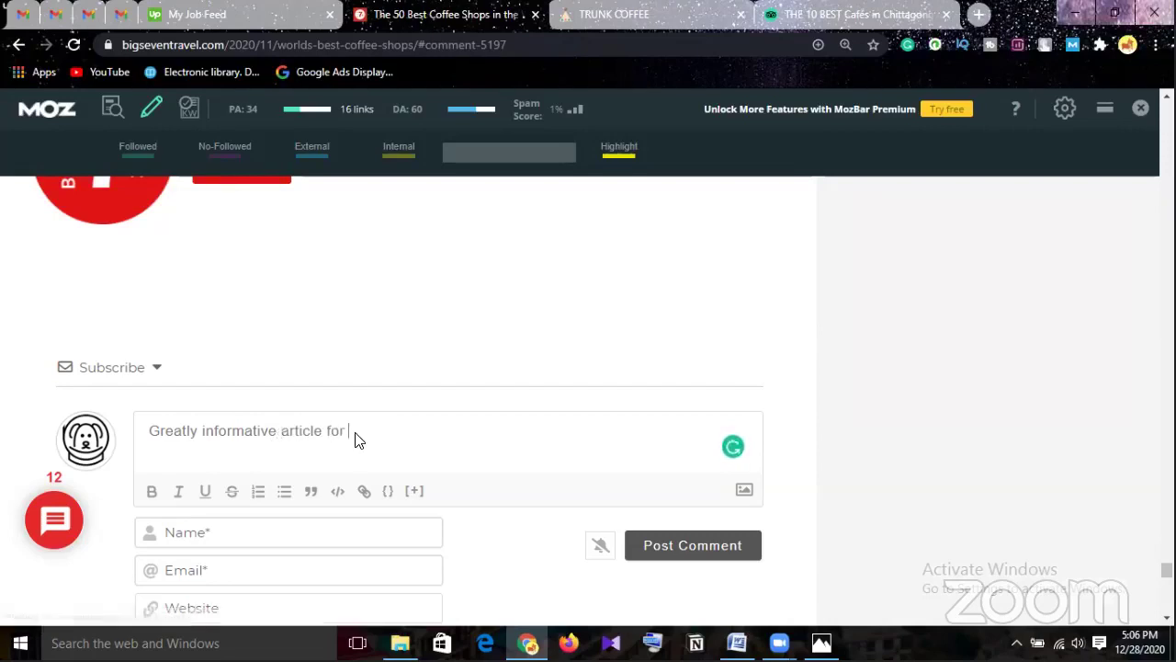
{"action": "type", "text": "a coffe "}
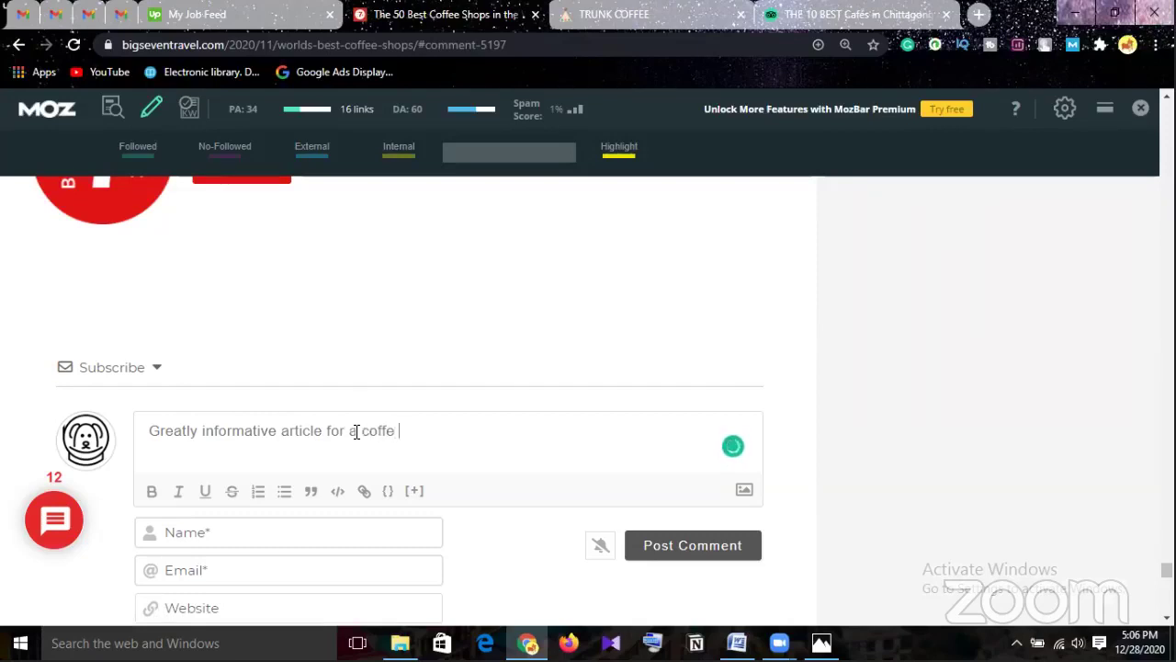
{"action": "type", "text": "lover"}
{"action": "type", "text": " ="}
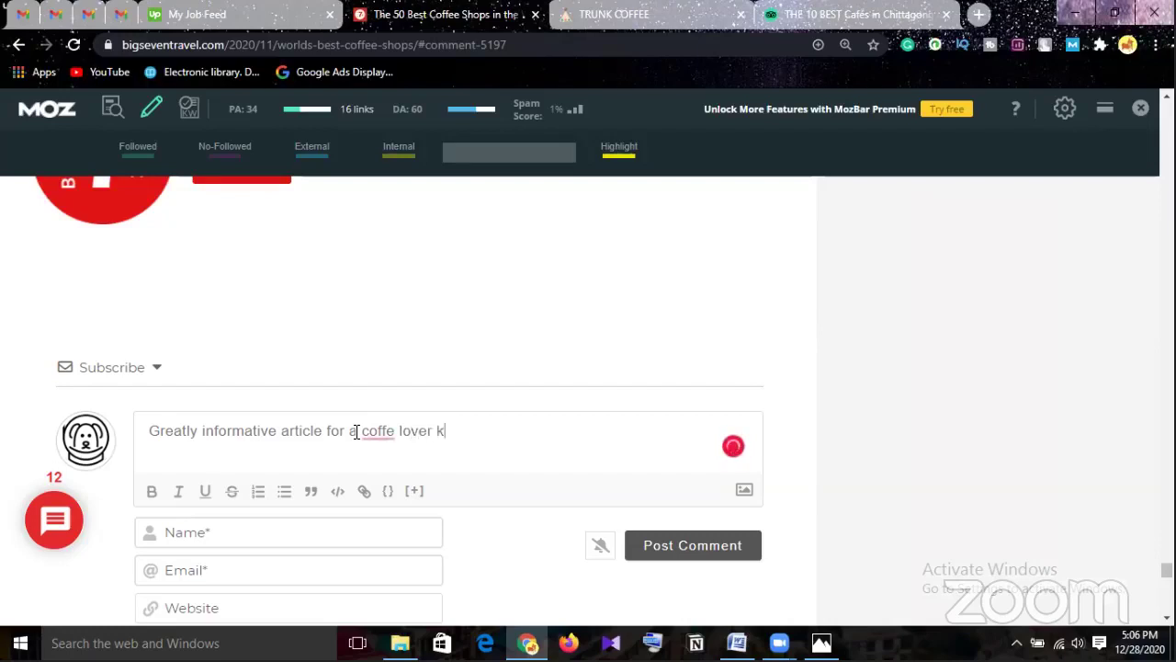
{"action": "key", "text": "BackSpace"}
{"action": "mouse_move", "coordinate": [378, 432]}
{"action": "left_click", "coordinate": [376, 466]}
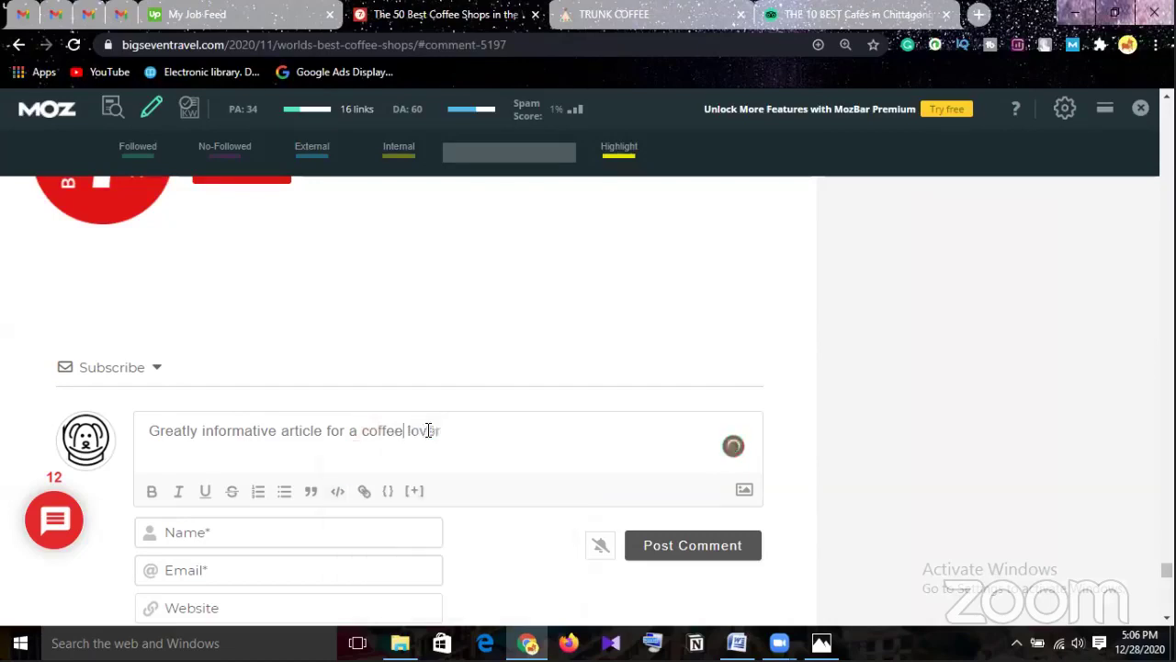
{"action": "left_click", "coordinate": [451, 433]}
Continue the sentence with 'like me! I wish I could visit them all'.
{"action": "type", "text": "like me"}
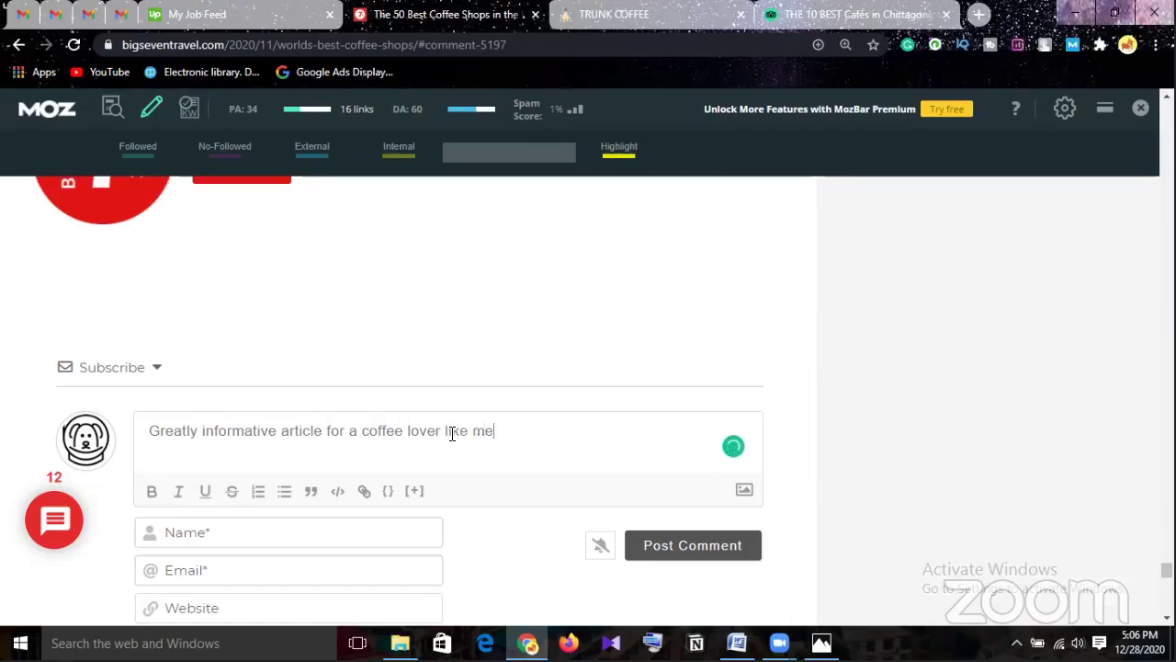
{"action": "type", "text": "! I wish "}
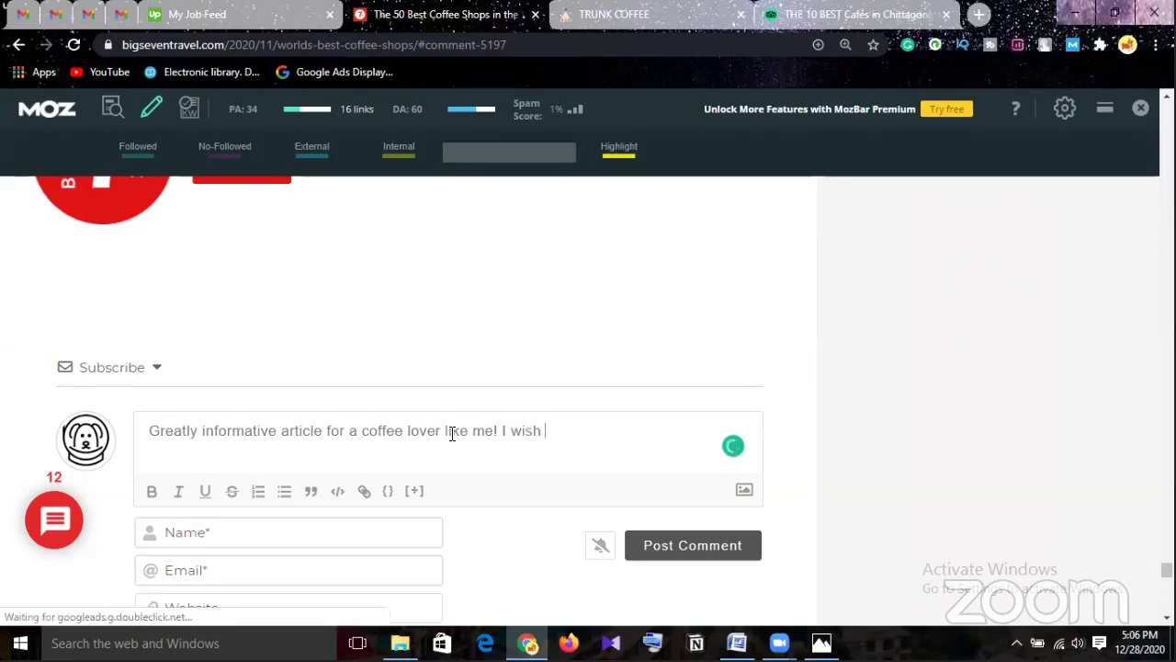
{"action": "type", "text": "i coi"}
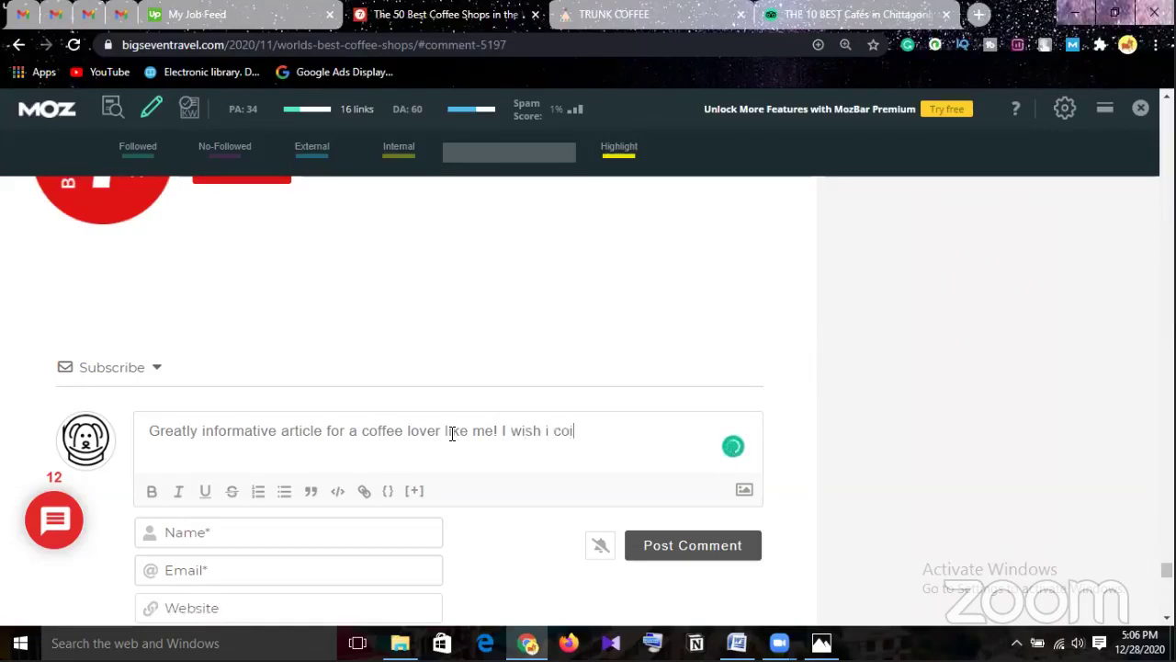
{"action": "key", "text": "BackSpace"}
{"action": "type", "text": "uld visit themall"}
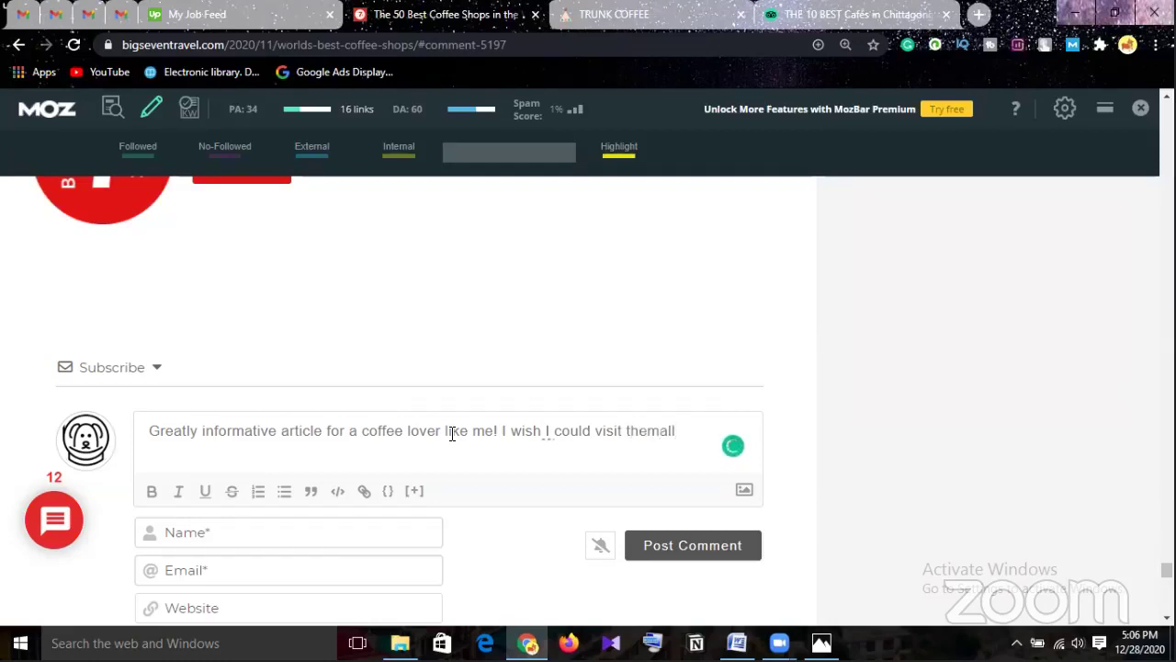
{"action": "key", "text": "Left"}
{"action": "key", "text": "Left"}
{"action": "key", "text": "Left"}
{"action": "key", "text": "Right"}
{"action": "key", "text": "Right"}
{"action": "key", "text": "Right"}
On a new line, add 'just so you know this is the best coffee place in my country'.
{"action": "key", "text": "Return"}
{"action": "type", "text": "just so you k"}
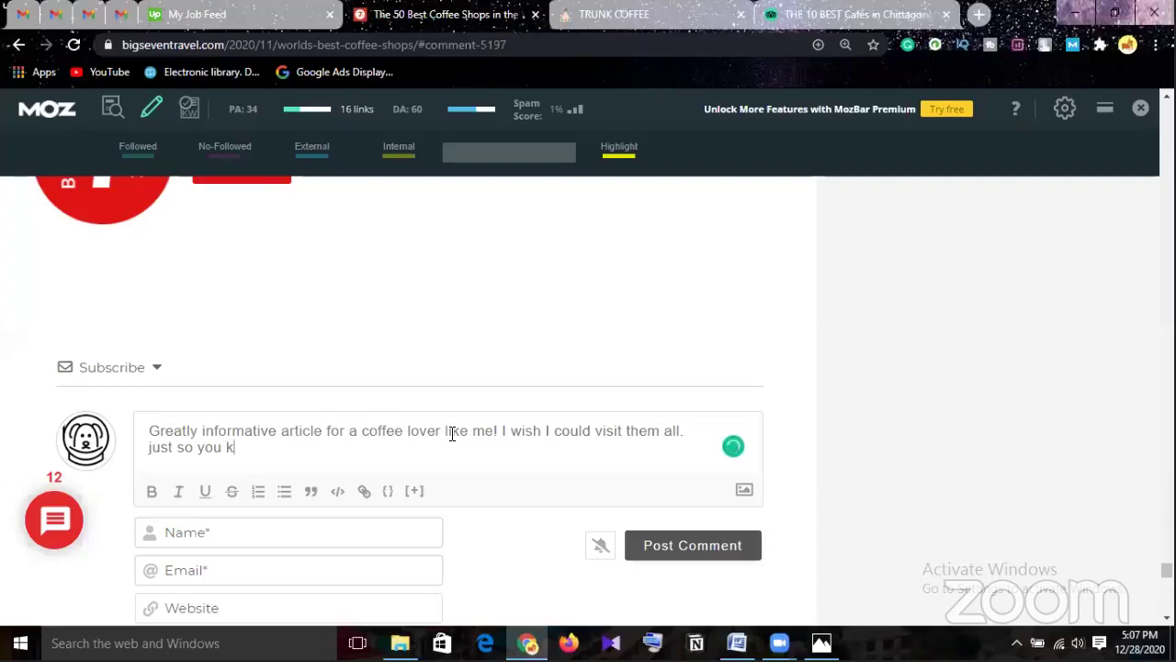
{"action": "type", "text": "now this is the"}
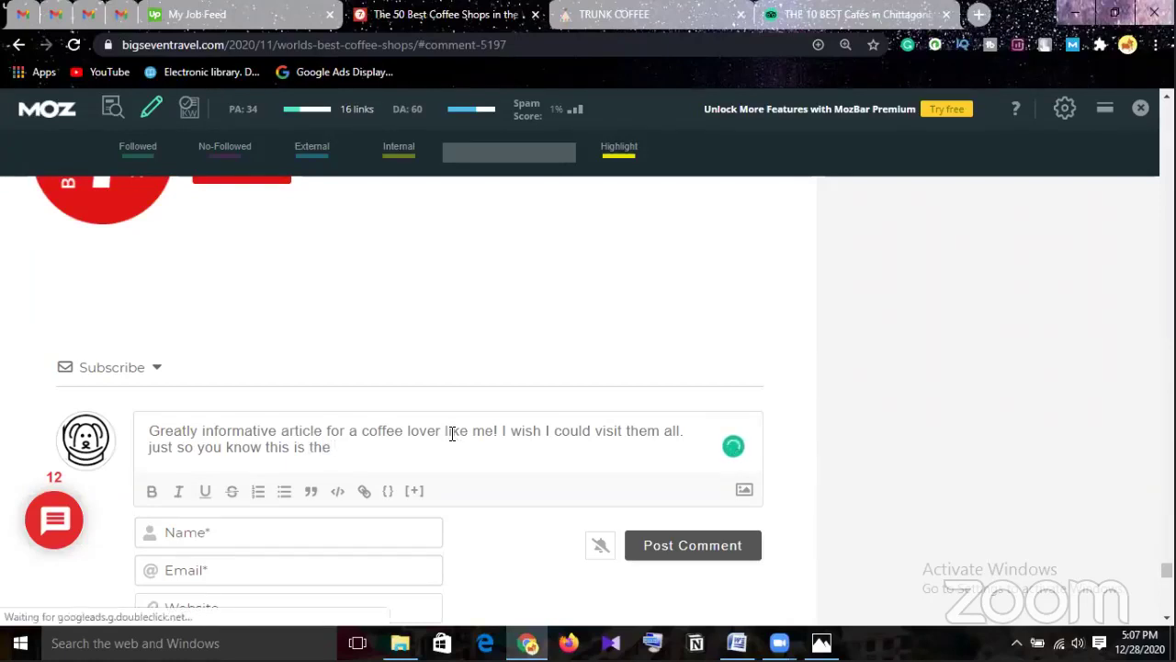
{"action": "type", "text": " best"}
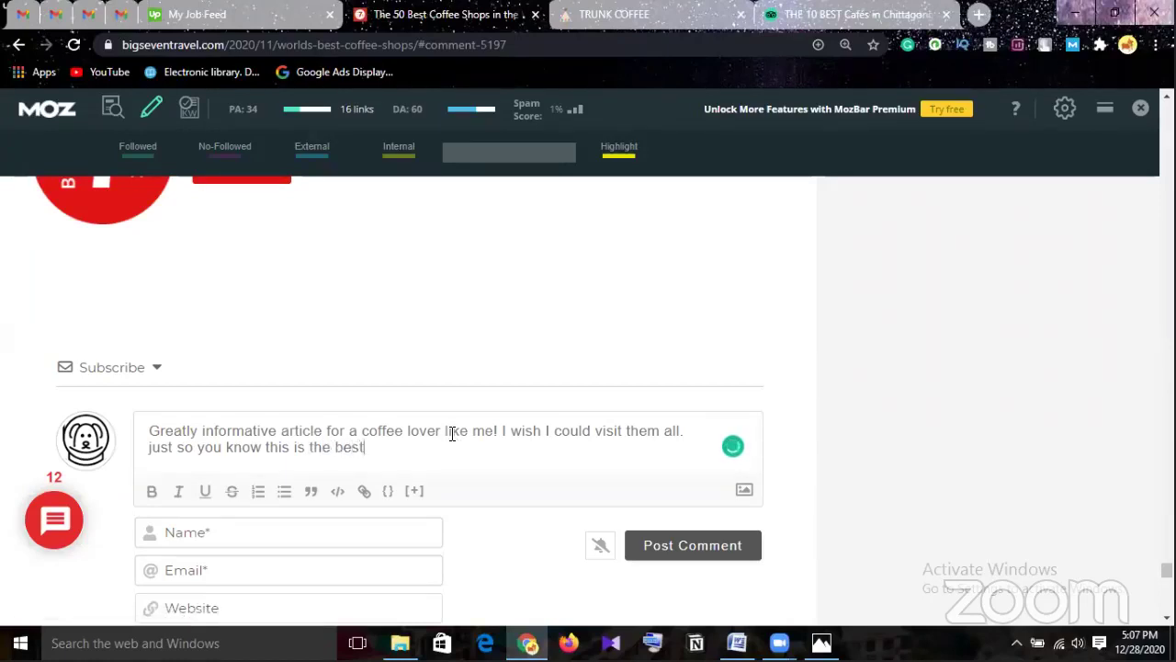
{"action": "type", "text": " coffee pls"}
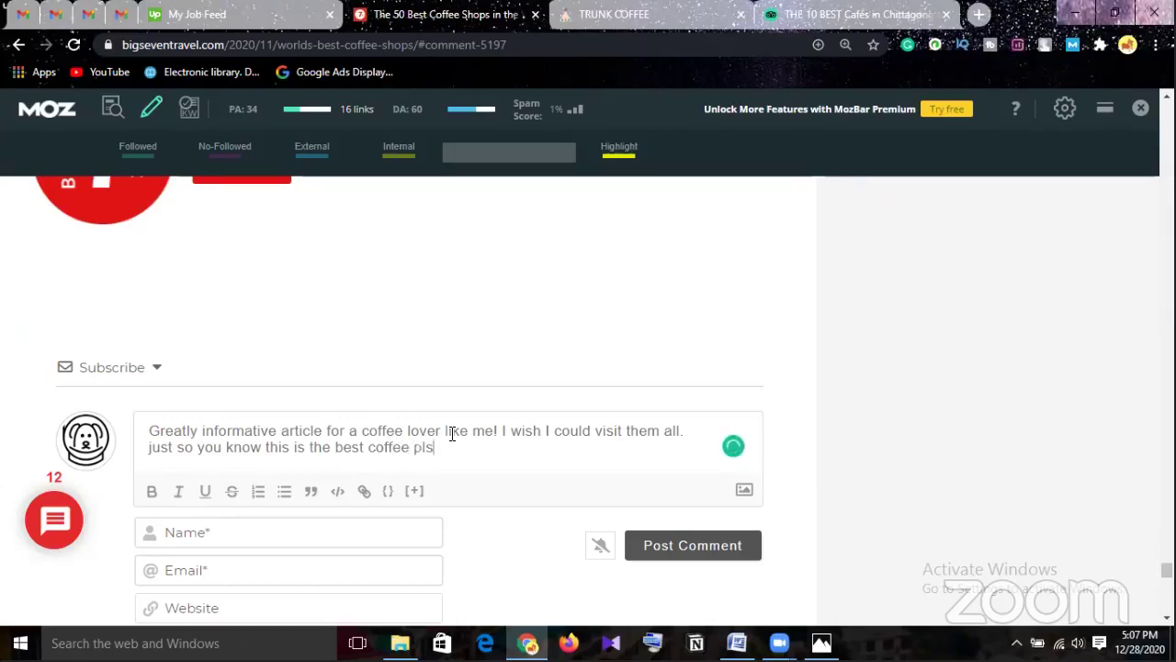
{"action": "key", "text": "BackSpace"}
{"action": "type", "text": "c"}
{"action": "key", "text": "BackSpace"}
{"action": "type", "text": "ace"}
{"action": "key", "text": "BackSpace"}
{"action": "key", "text": "BackSpace"}
{"action": "key", "text": "BackSpace"}
{"action": "type", "text": "ace in m"}
{"action": "type", "text": "y country"}
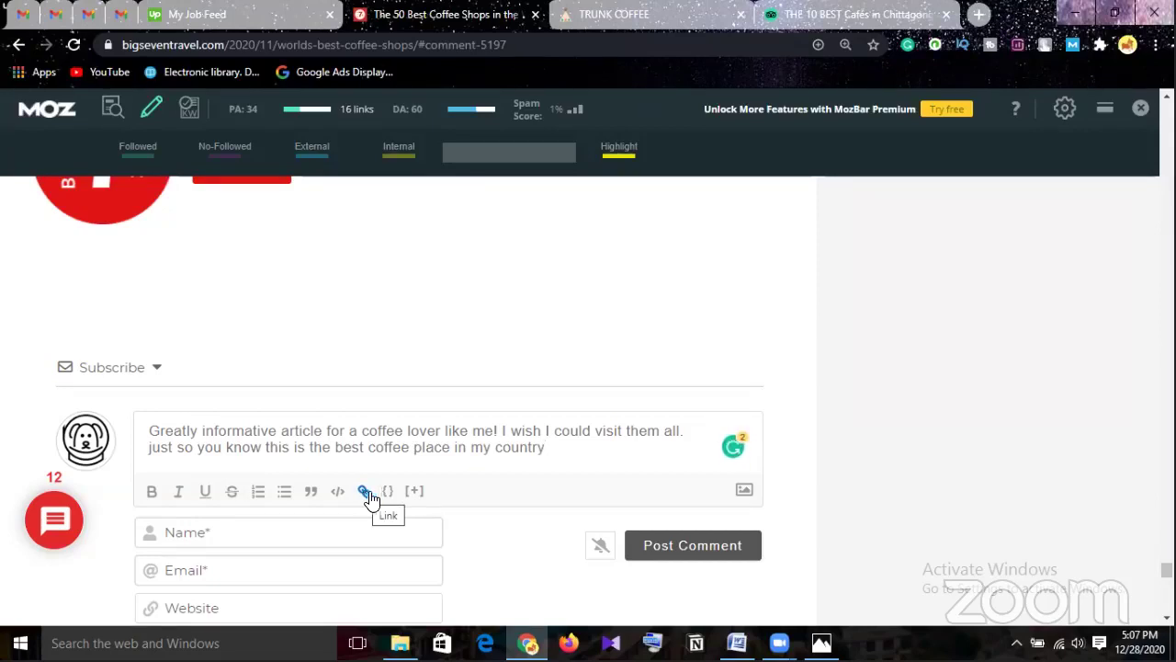
Close the Tripadvisor tab and grab your WordPress site's domain from its dashboard address bar.
{"action": "left_click", "coordinate": [946, 14]}
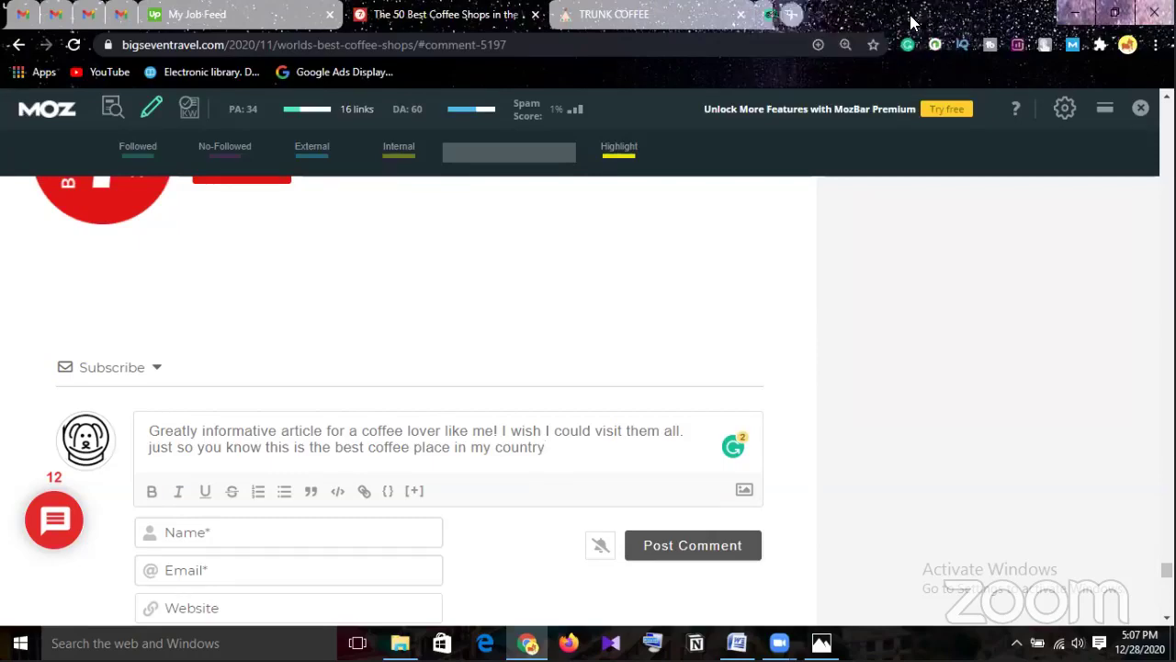
{"action": "left_click", "coordinate": [775, 16]}
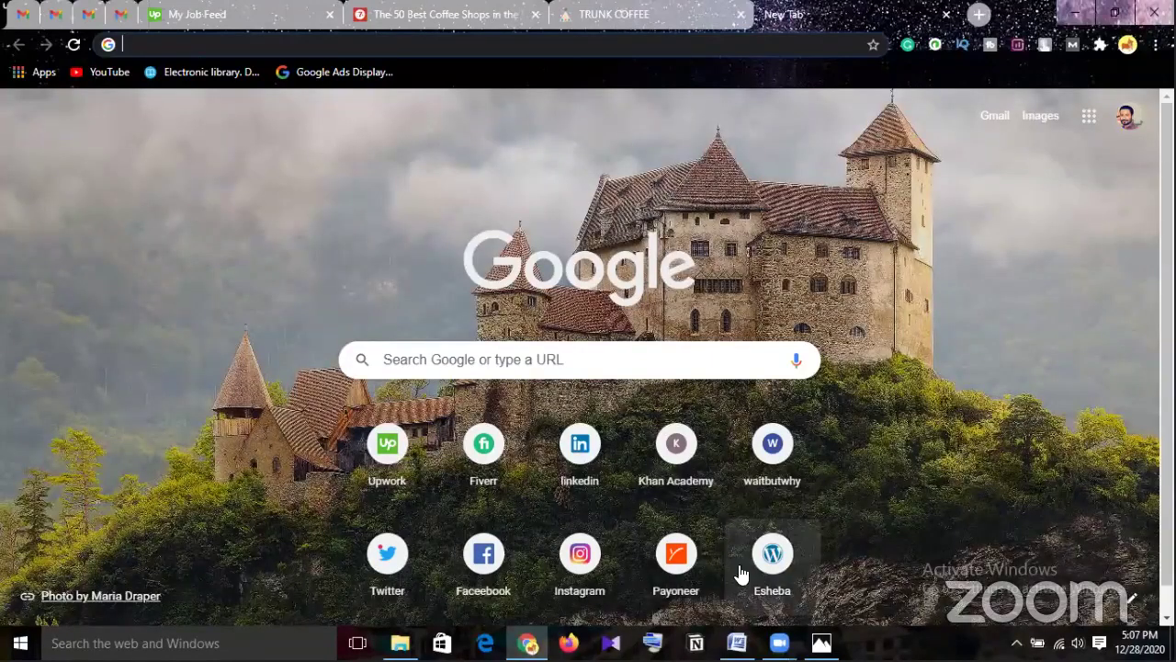
{"action": "left_click", "coordinate": [796, 524]}
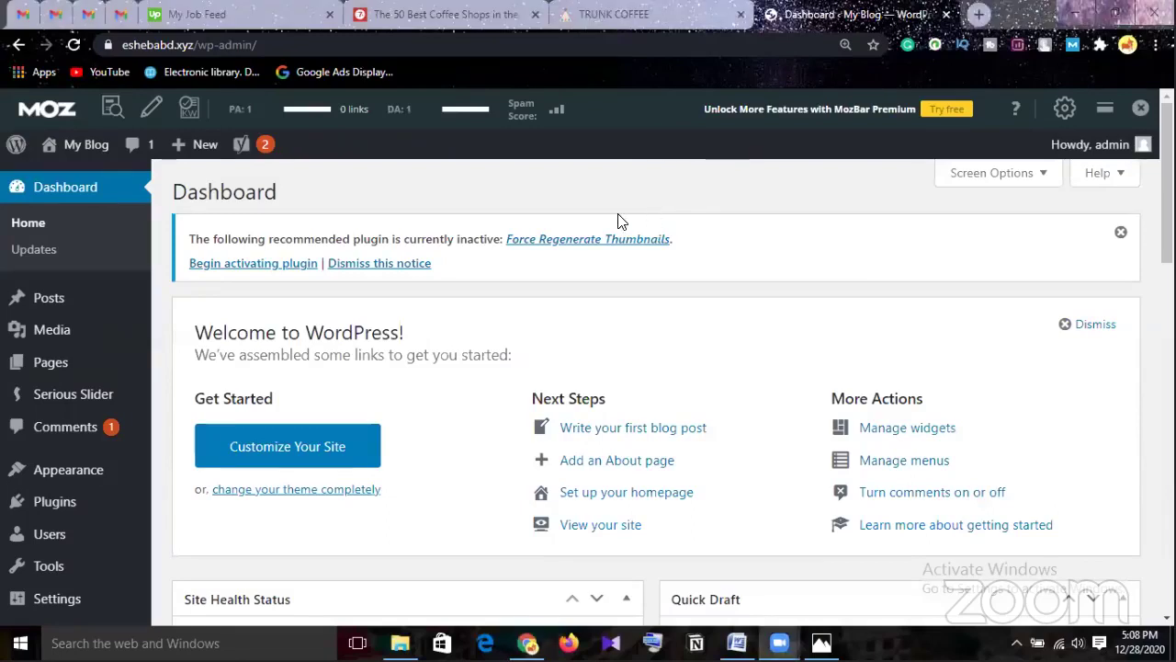
{"action": "left_click_drag", "start_coordinate": [195, 45], "coordinate": [123, 44]}
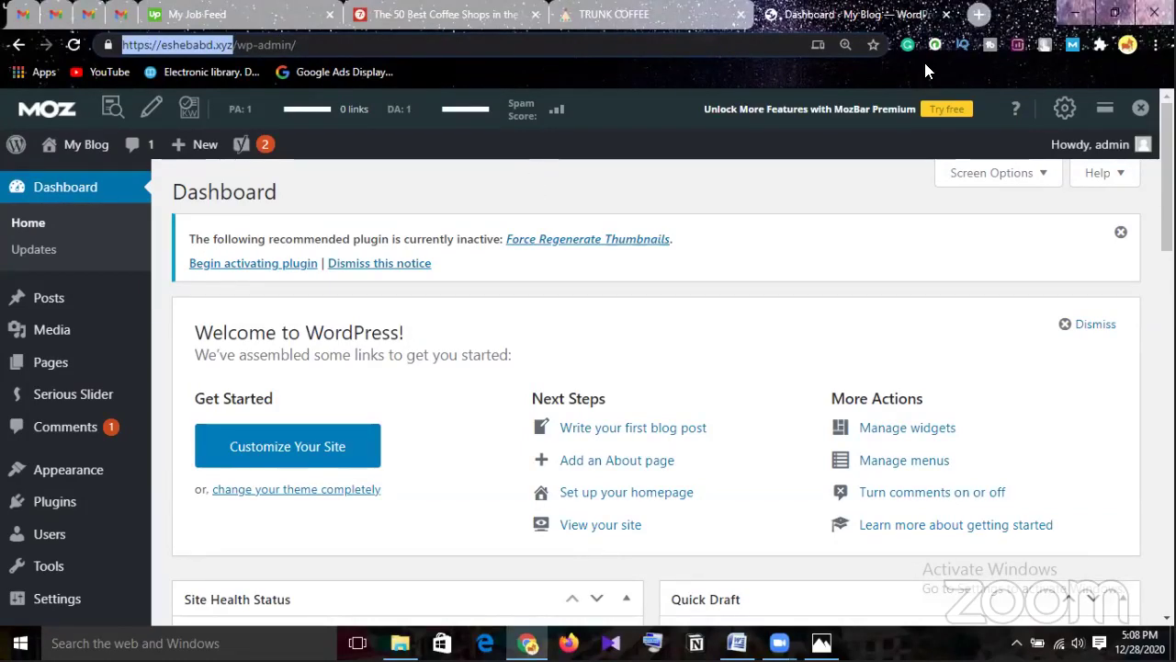
{"action": "left_click", "coordinate": [442, 14]}
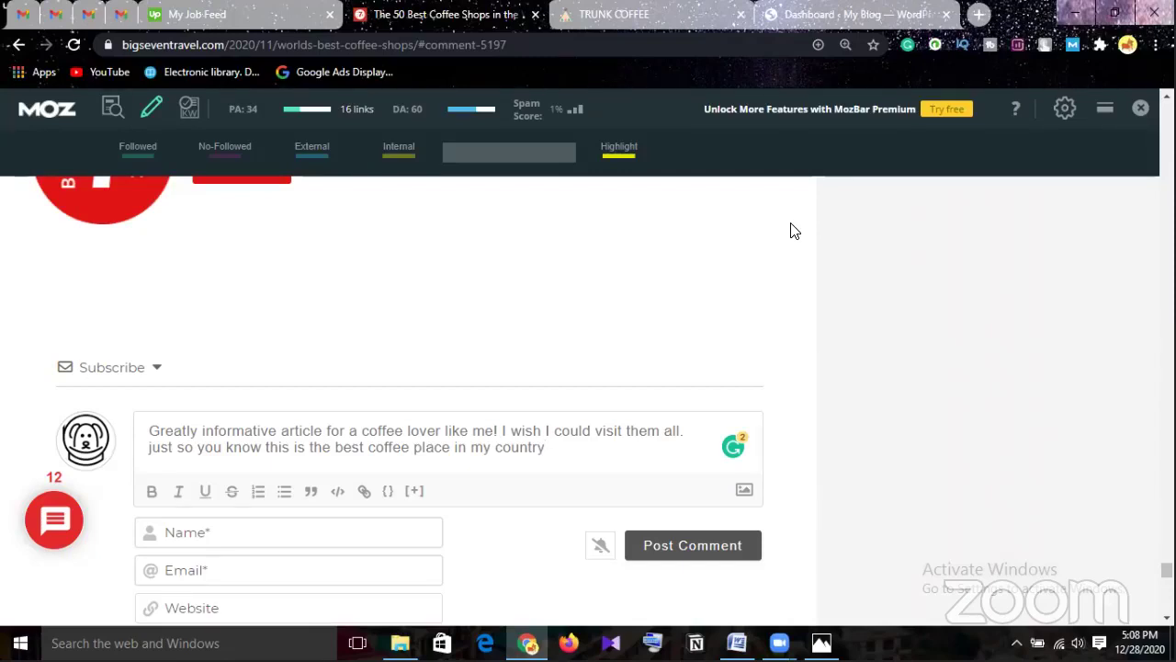
Append the domain bdledp.xyz after 'country' and save it as a hyperlink to that address.
{"action": "left_click", "coordinate": [564, 452]}
{"action": "type", "text": "boredp.xyz"}
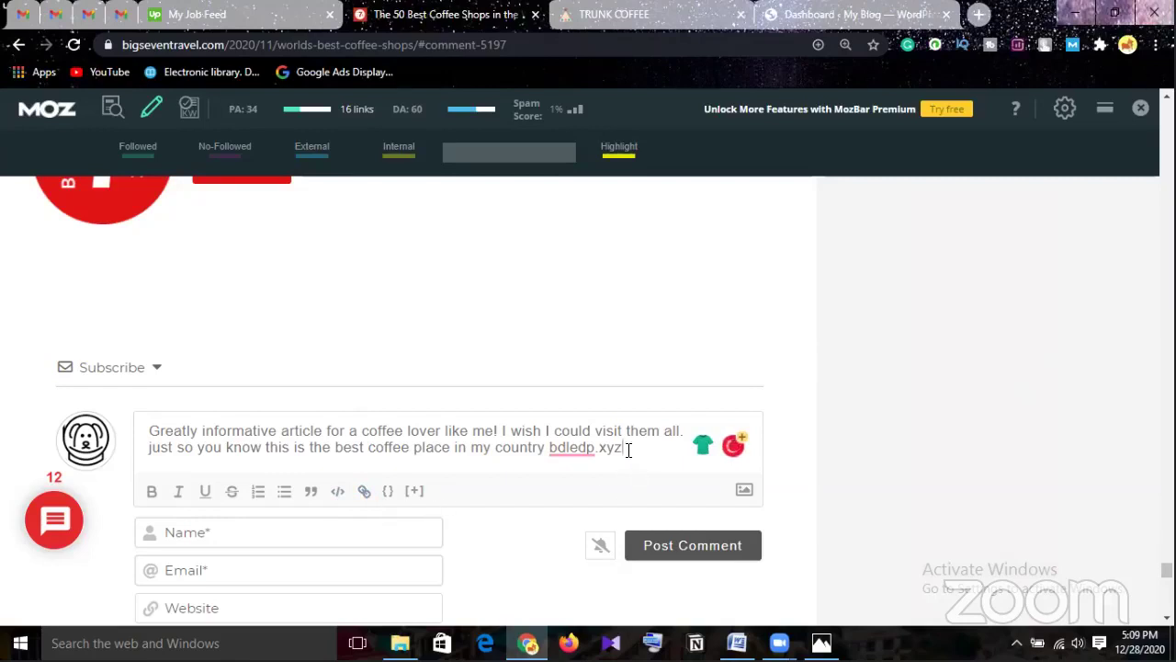
{"action": "left_click_drag", "start_coordinate": [625, 448], "coordinate": [549, 449]}
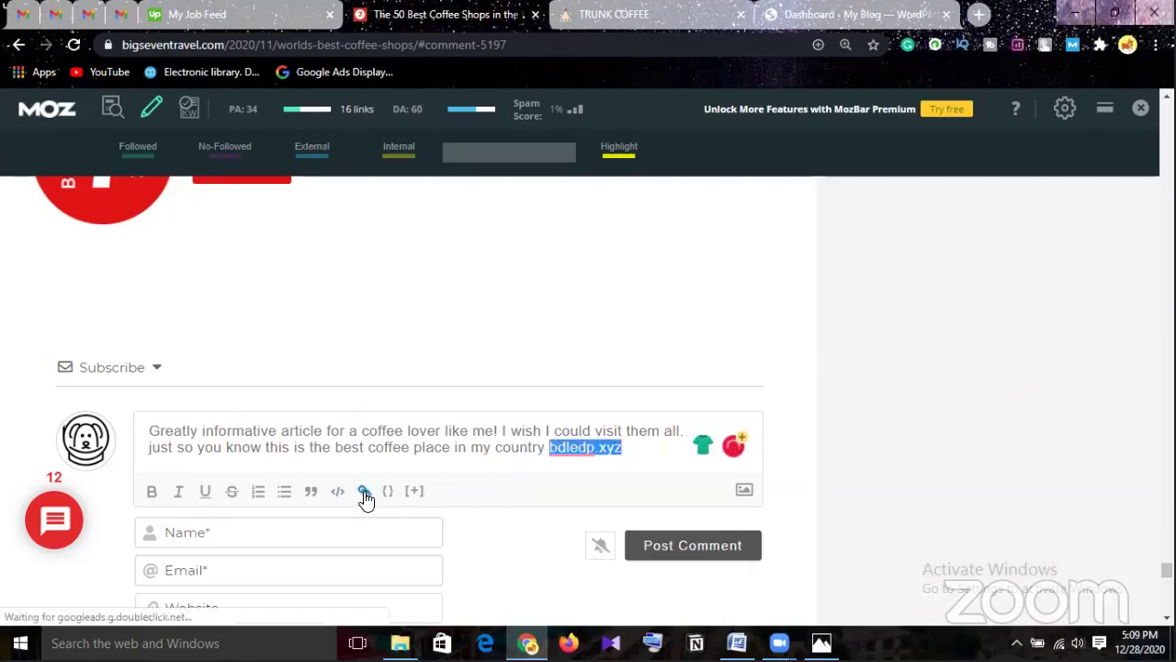
{"action": "mouse_move", "coordinate": [537, 452]}
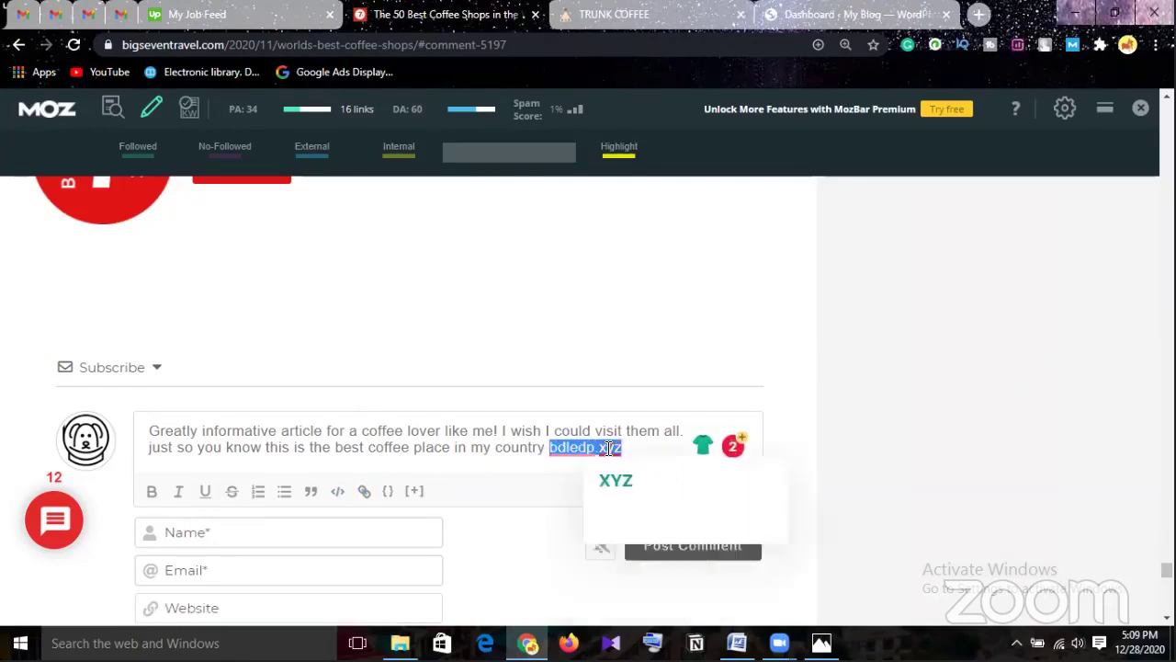
{"action": "left_click", "coordinate": [364, 492]}
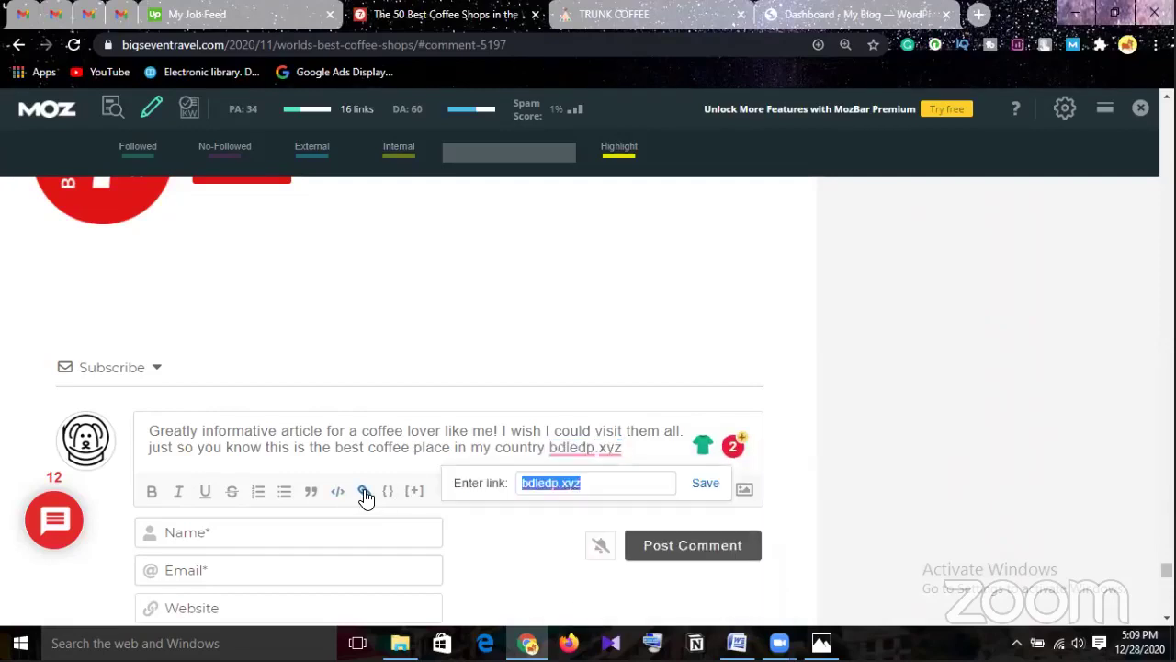
{"action": "left_click", "coordinate": [634, 488]}
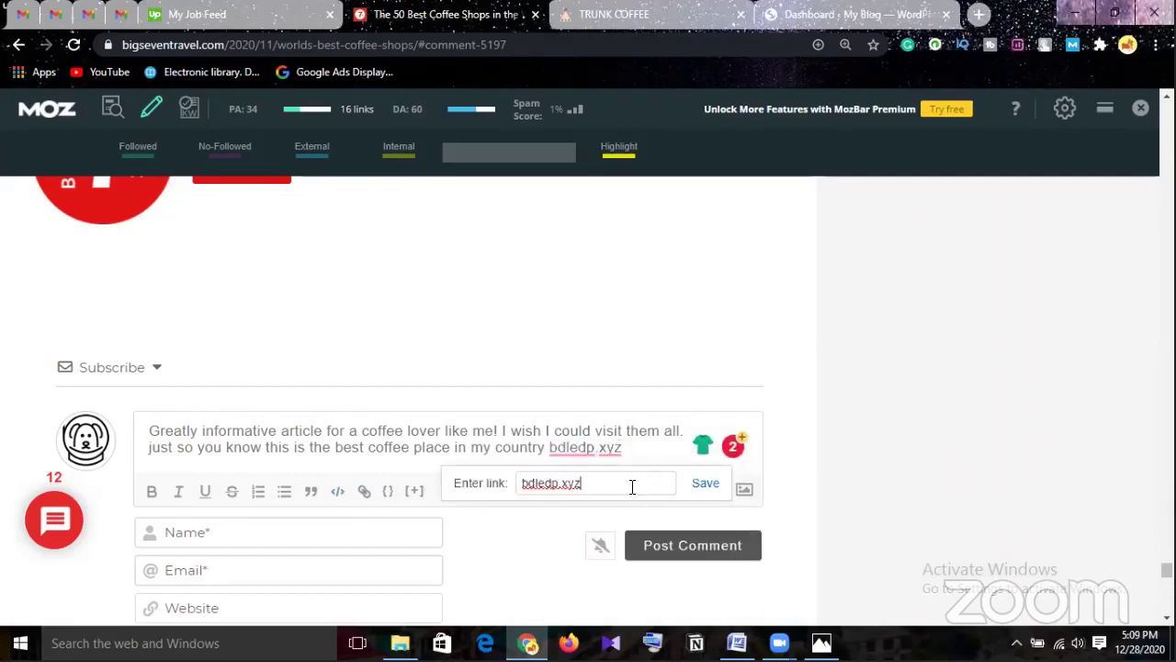
{"action": "left_click", "coordinate": [696, 491]}
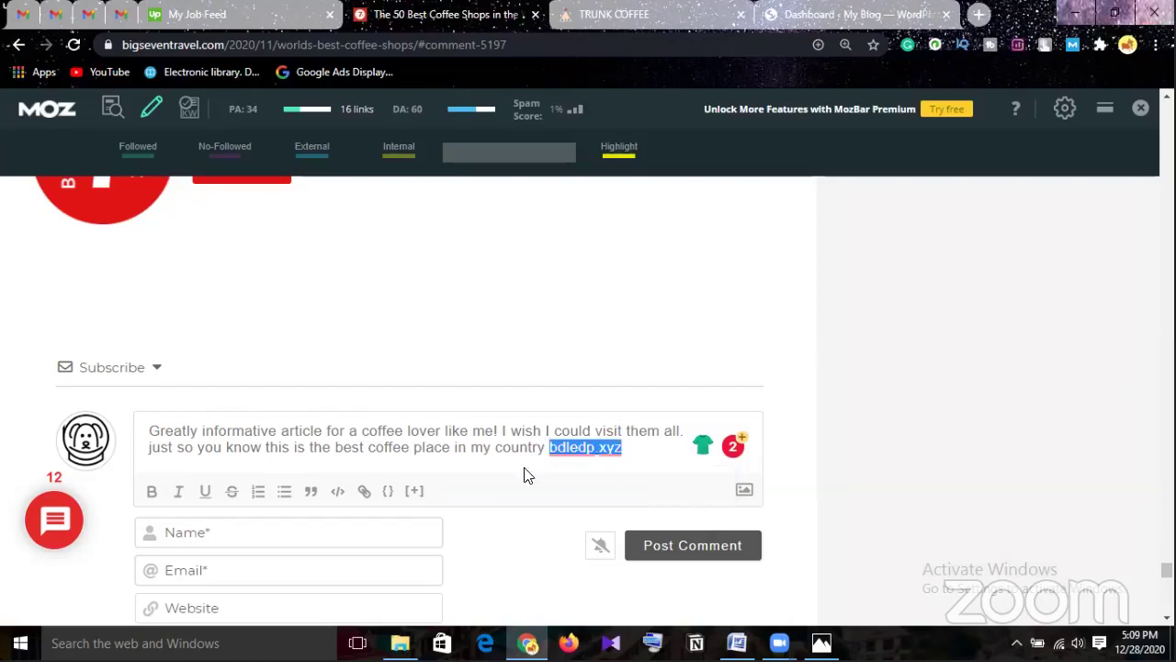
{"action": "left_click", "coordinate": [485, 450]}
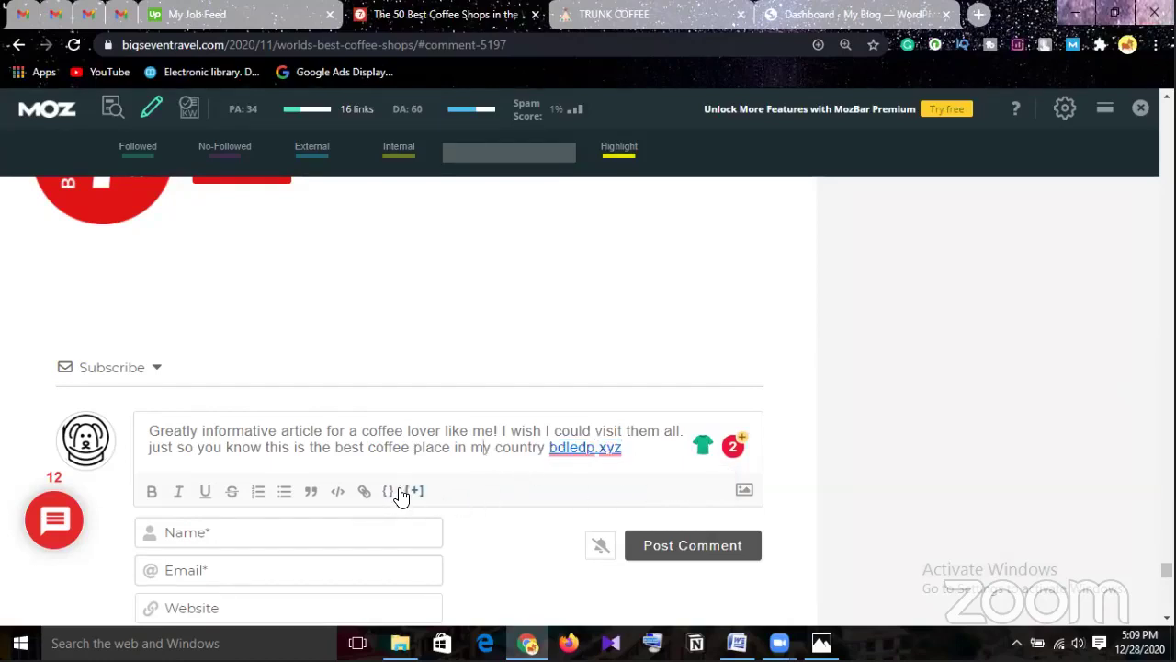
{"action": "scroll", "coordinate": [405, 496], "scroll_direction": "down", "scroll_amount": 1}
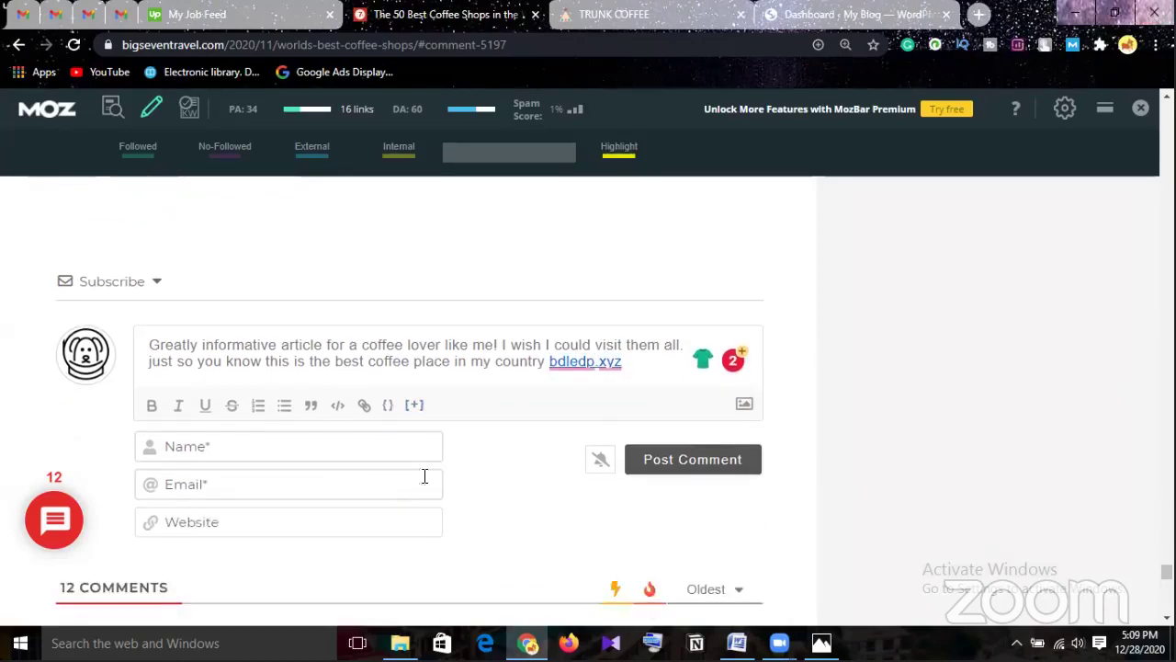
{"action": "left_click", "coordinate": [285, 449]}
{"action": "left_click", "coordinate": [250, 486]}
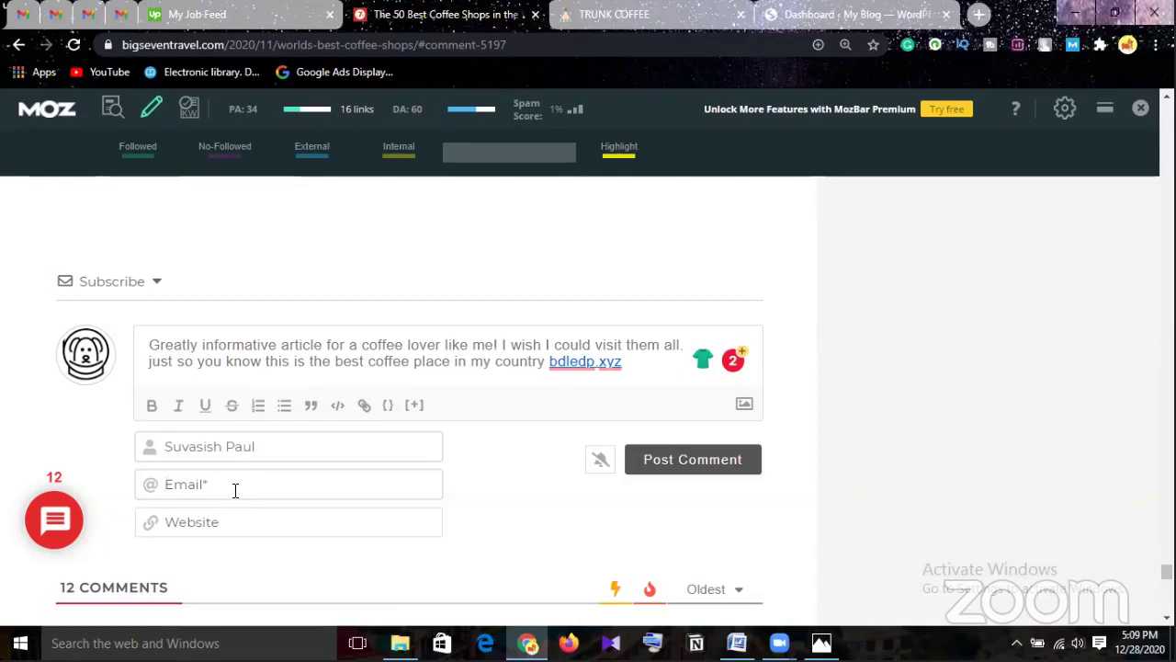
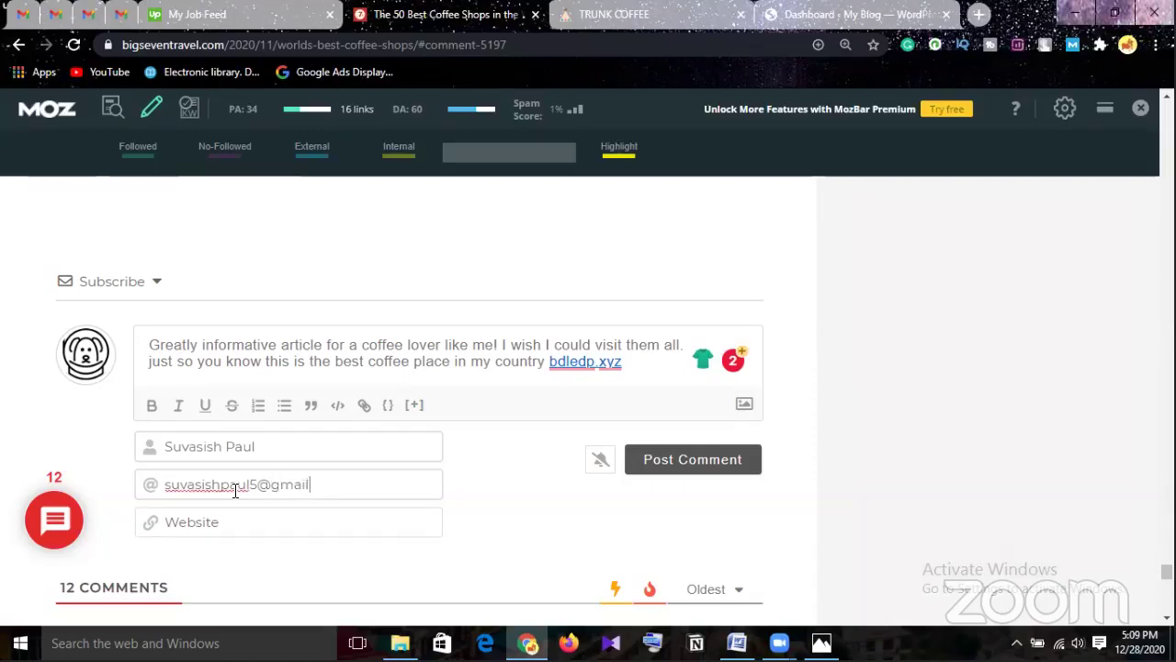
{"action": "left_click", "coordinate": [257, 526]}
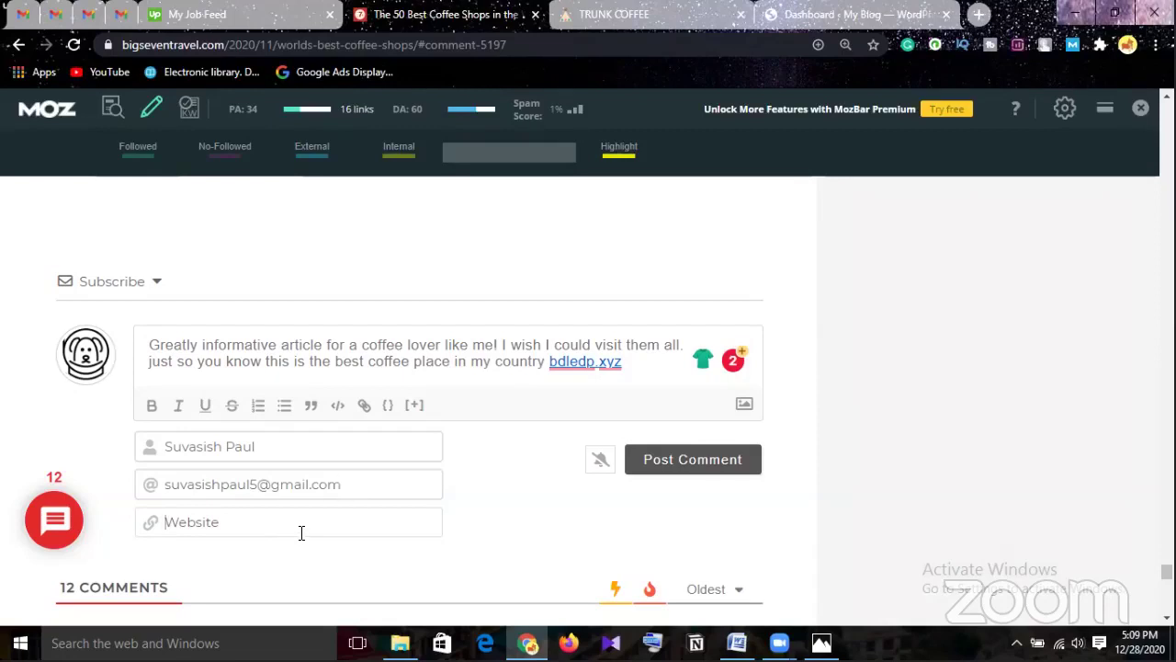
{"action": "type", "text": "https://eshebabd.xyz/"}
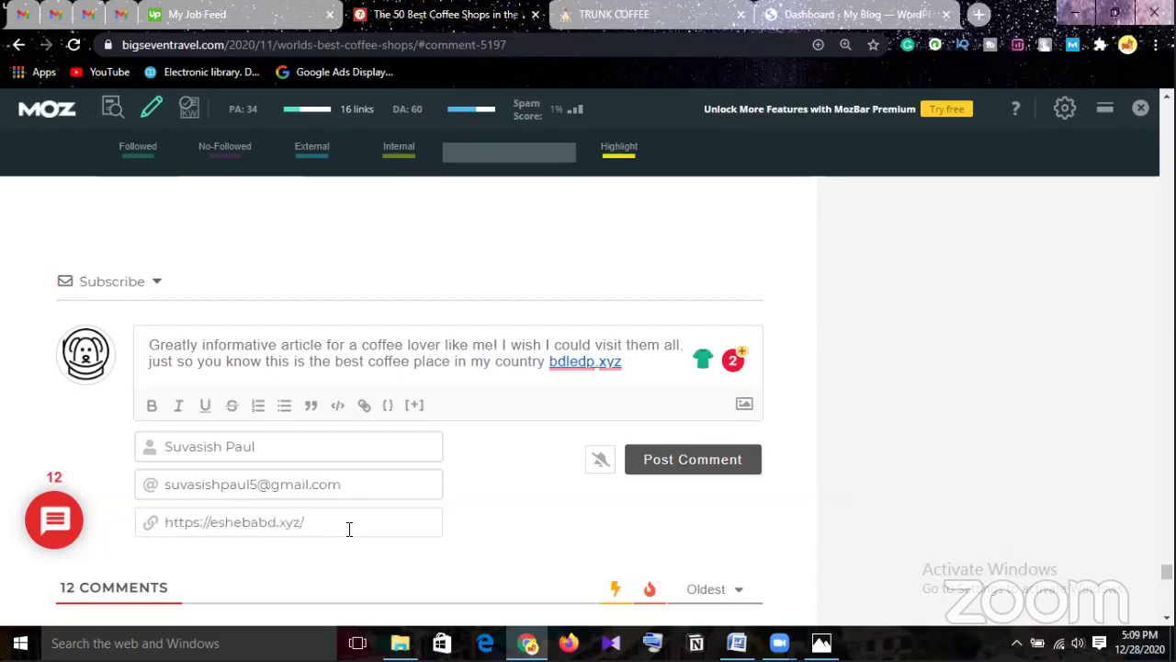
Switch on the bell notification for new replies beside Post Comment.
{"action": "scroll", "coordinate": [368, 519], "scroll_direction": "down", "scroll_amount": 1}
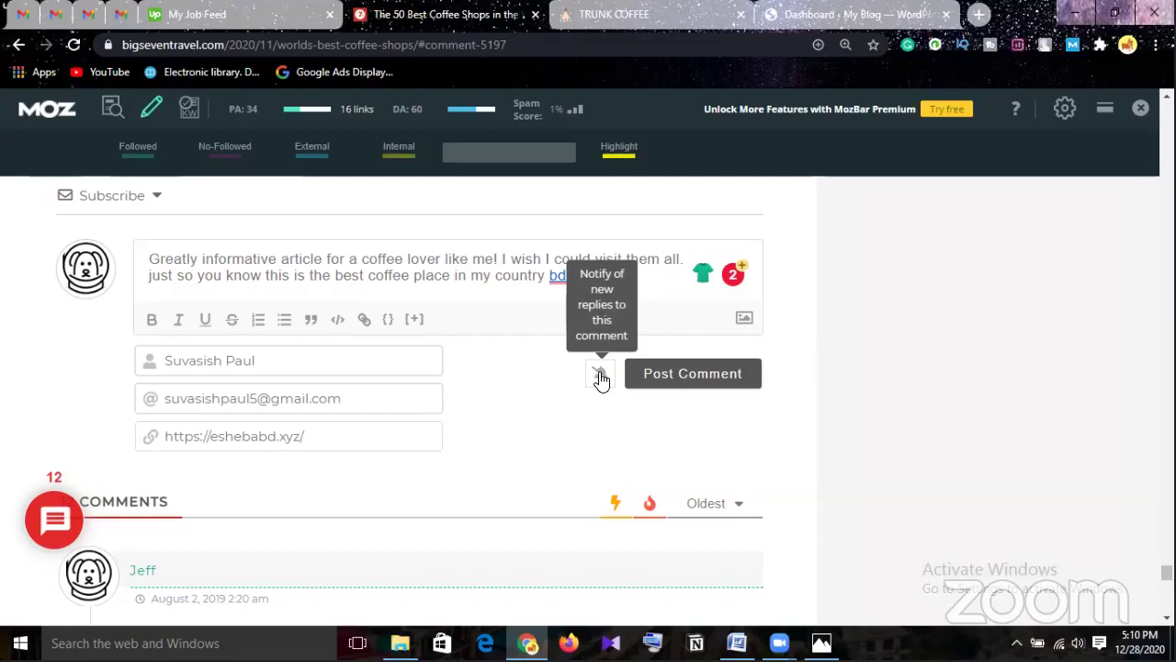
{"action": "left_click", "coordinate": [600, 377]}
Submit the comment and find it listed first, marked 'Awaiting for approval'.
{"action": "left_click", "coordinate": [708, 373]}
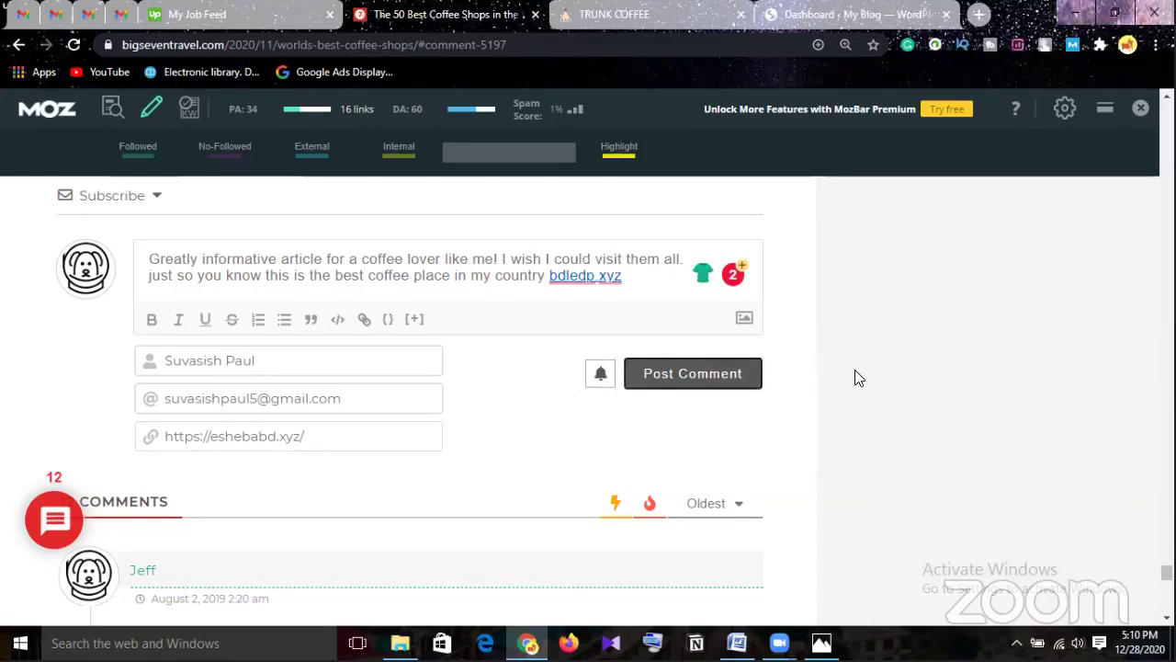
{"action": "scroll", "coordinate": [853, 387], "scroll_direction": "down", "scroll_amount": 4}
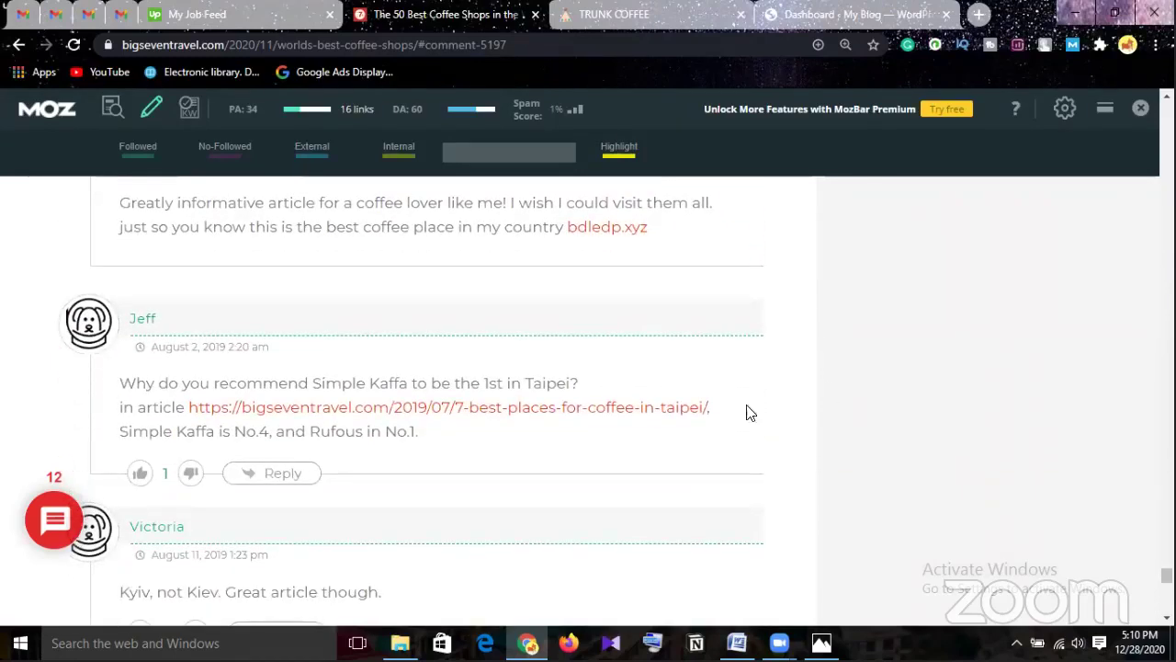
{"action": "scroll", "coordinate": [634, 415], "scroll_direction": "up", "scroll_amount": 1}
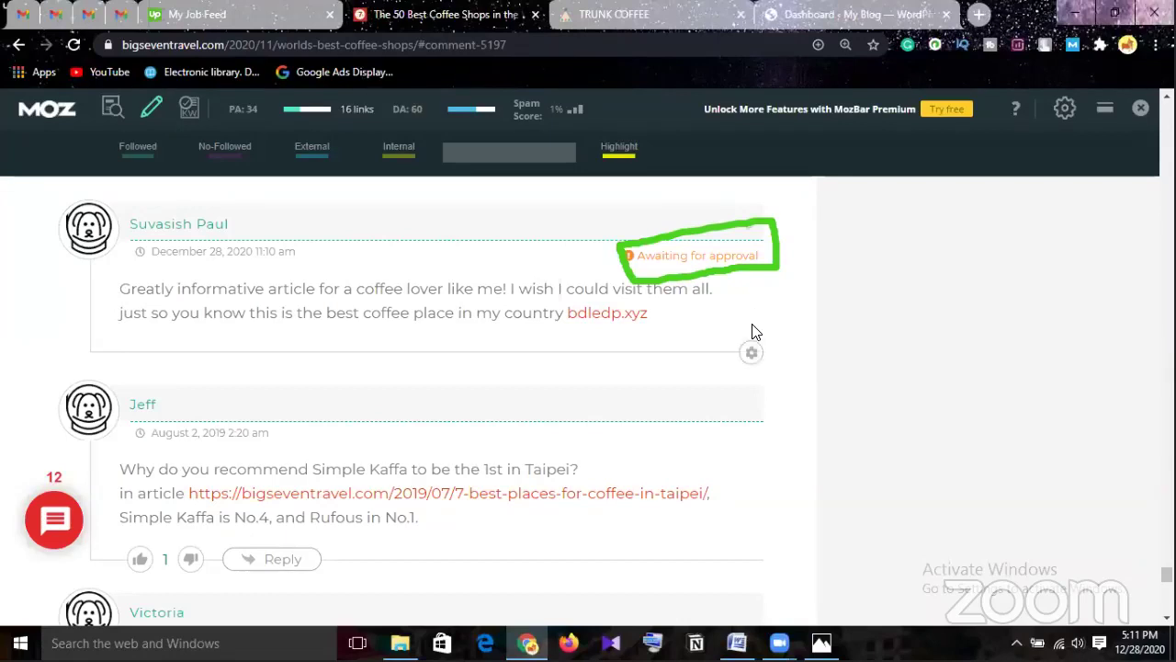
{"action": "scroll", "coordinate": [752, 334], "scroll_direction": "up", "scroll_amount": 1}
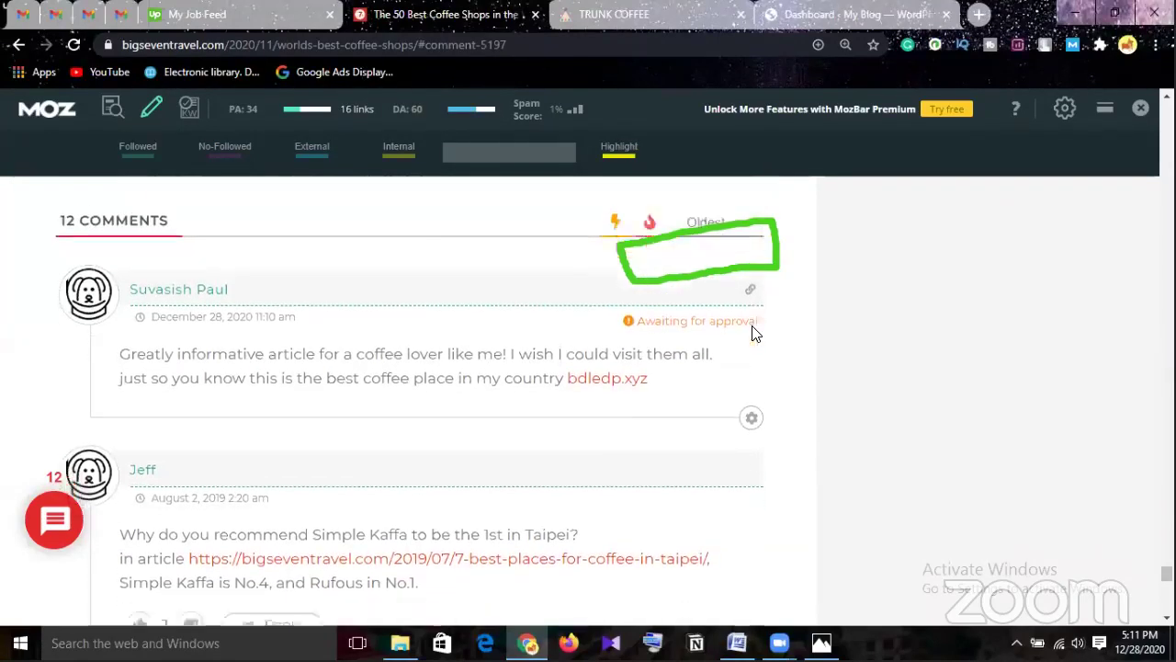
{"action": "scroll", "coordinate": [752, 334], "scroll_direction": "down", "scroll_amount": 1}
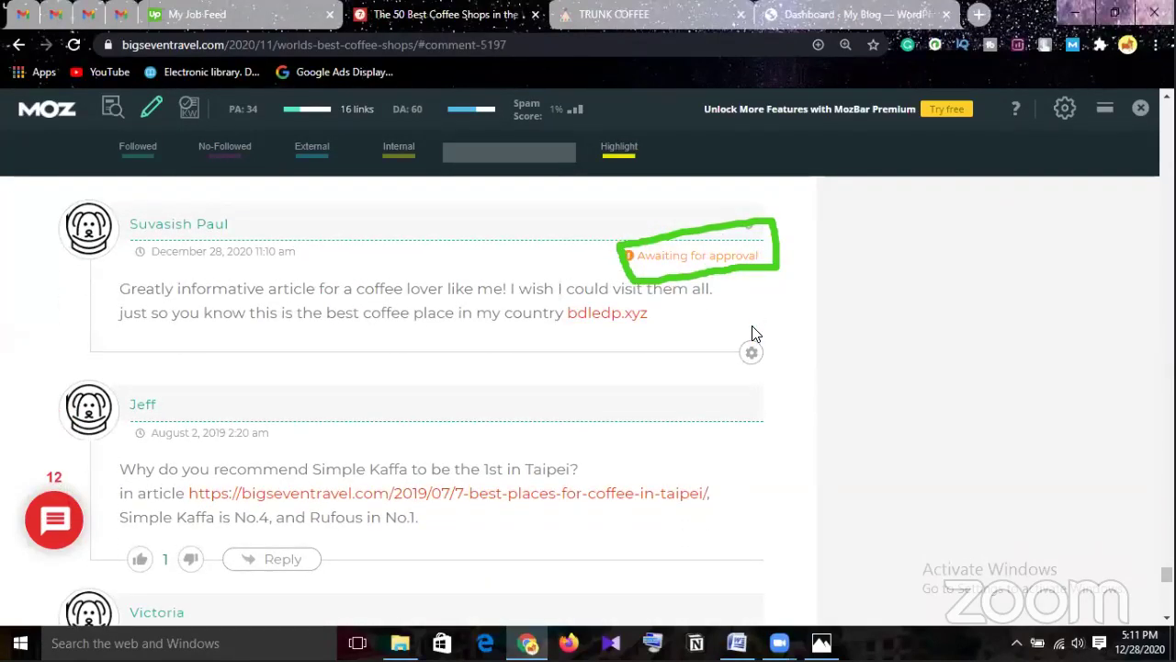
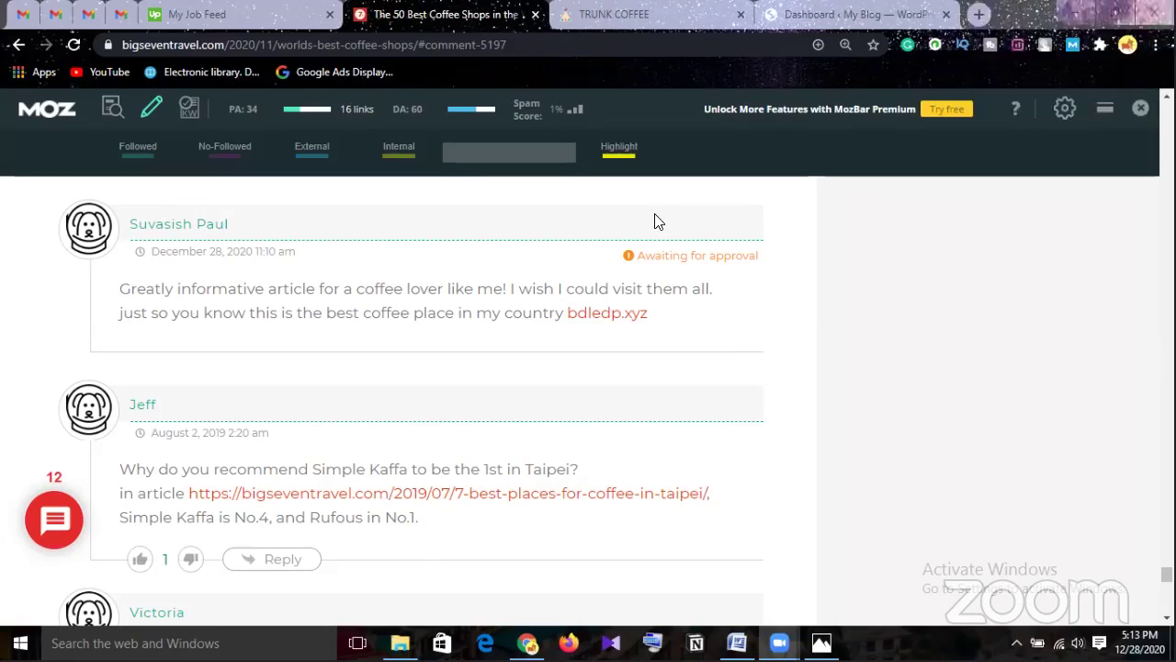
Close the 'Dashboard ‹ My Blog — WordPress' tab, leaving the coffee-shops article with the pending comment.
{"action": "left_click", "coordinate": [947, 15]}
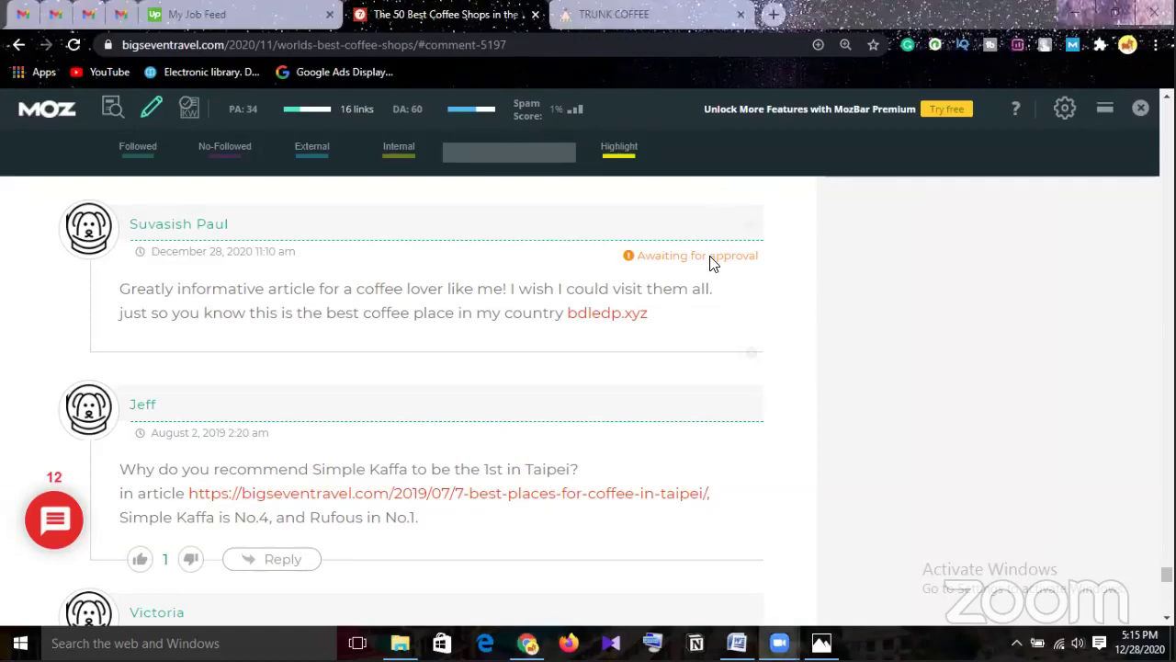
{"action": "scroll", "coordinate": [878, 330], "scroll_direction": "up", "scroll_amount": 3}
{"action": "scroll", "coordinate": [878, 330], "scroll_direction": "down", "scroll_amount": 1}
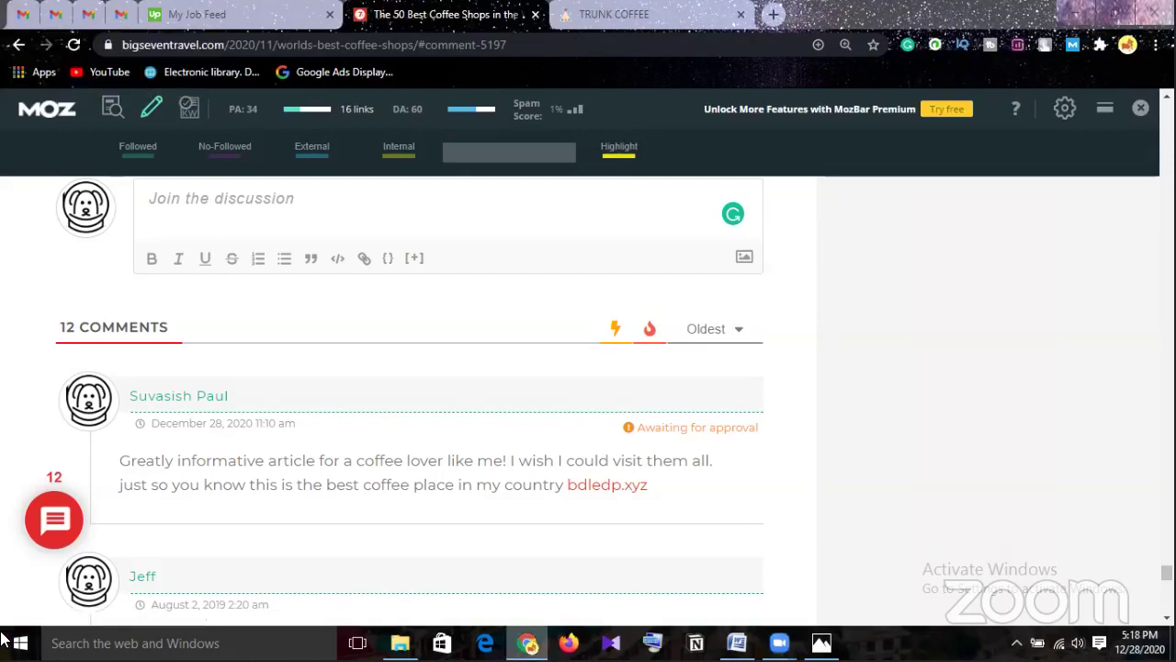
{"action": "key", "text": "super+alt+4"}
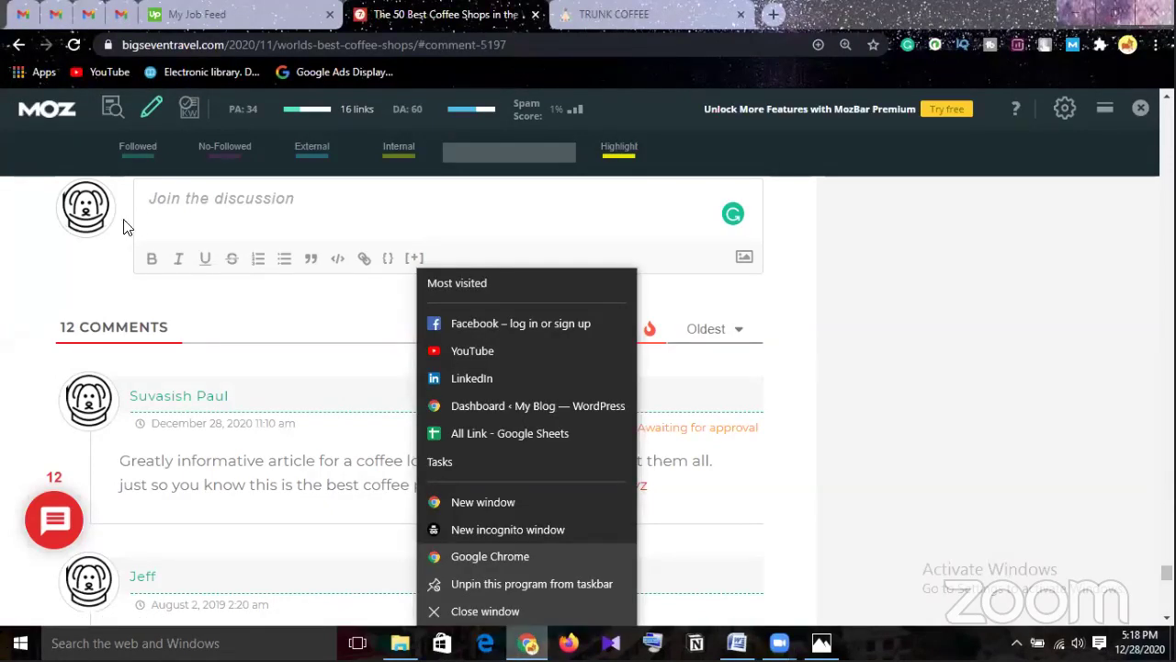
{"action": "left_click", "coordinate": [53, 294]}
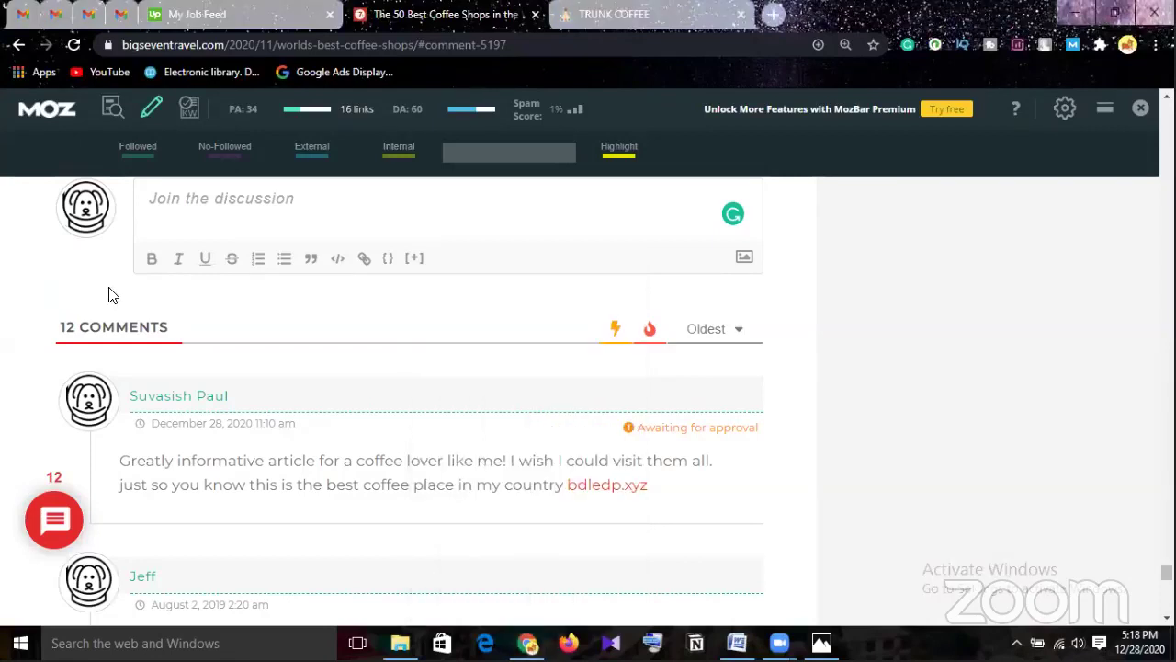
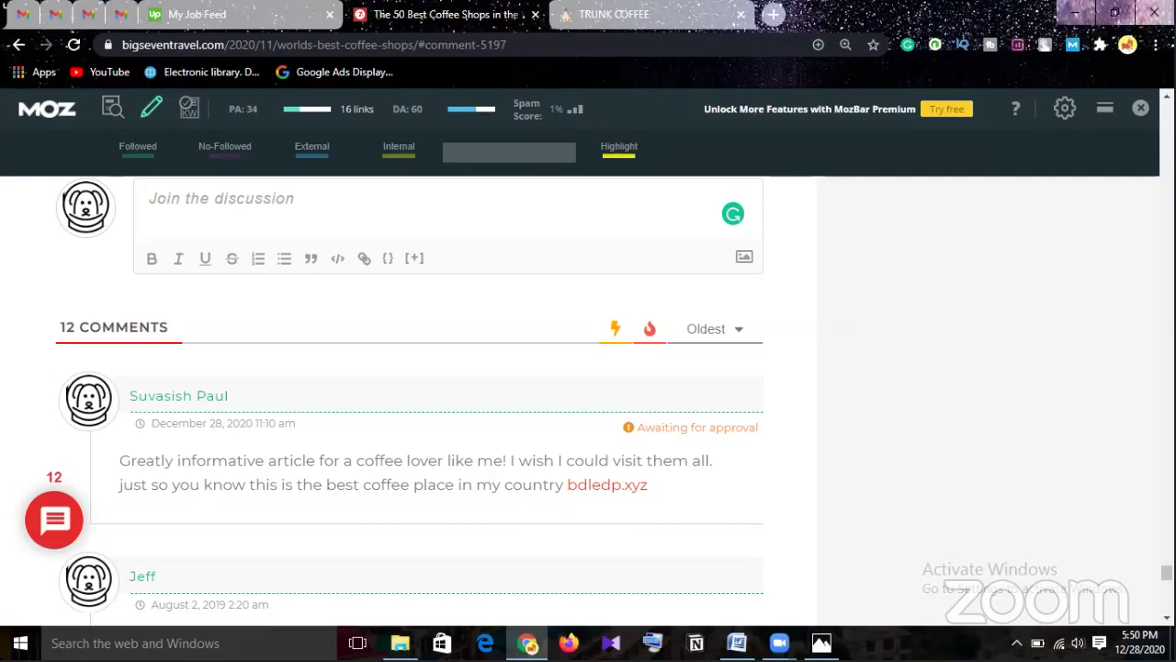
Open Fiverr in a new tab and search for 'off page seo' via the suggestion.
{"action": "left_click", "coordinate": [776, 16]}
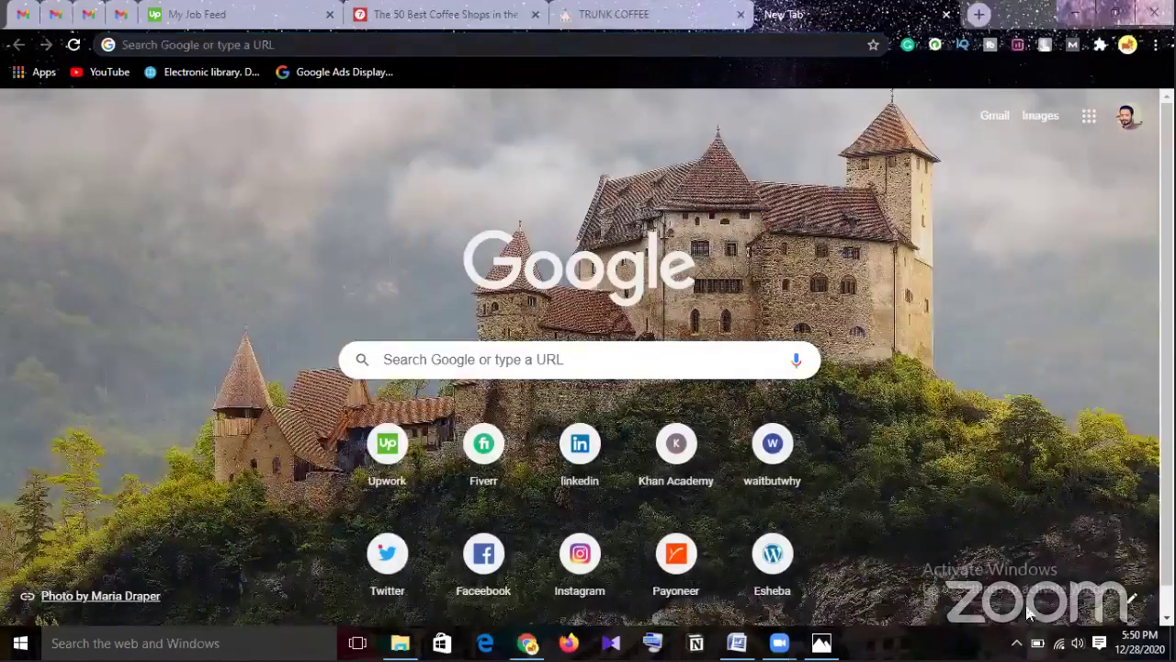
{"action": "left_click", "coordinate": [487, 459]}
{"action": "left_click", "coordinate": [1038, 643]}
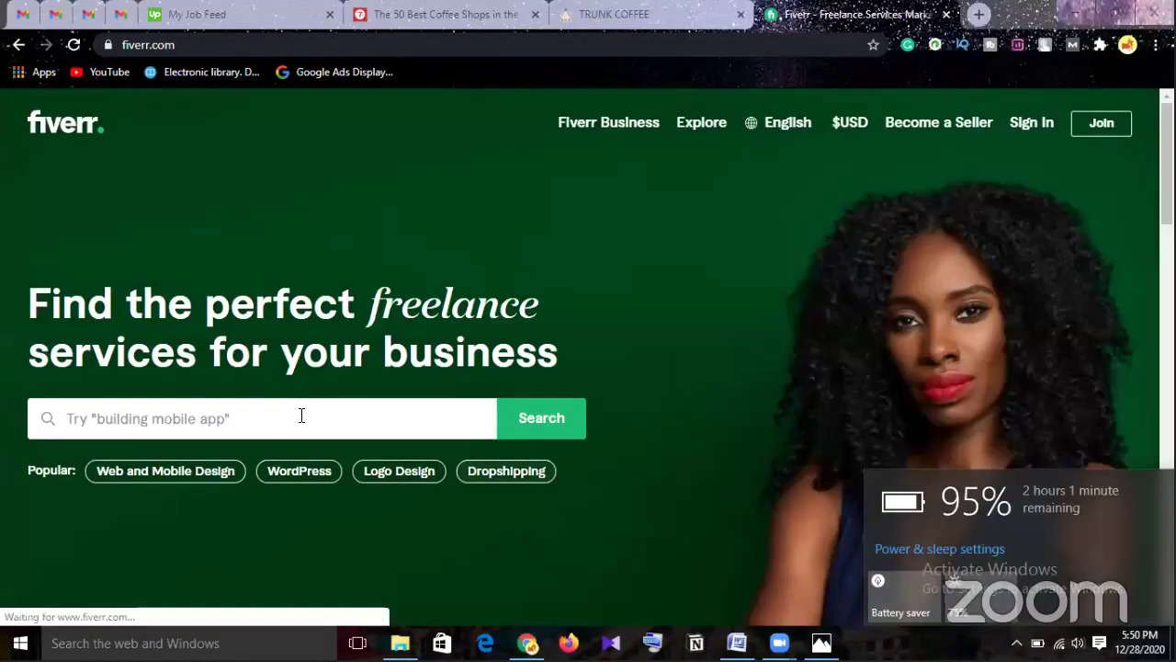
{"action": "left_click", "coordinate": [302, 415]}
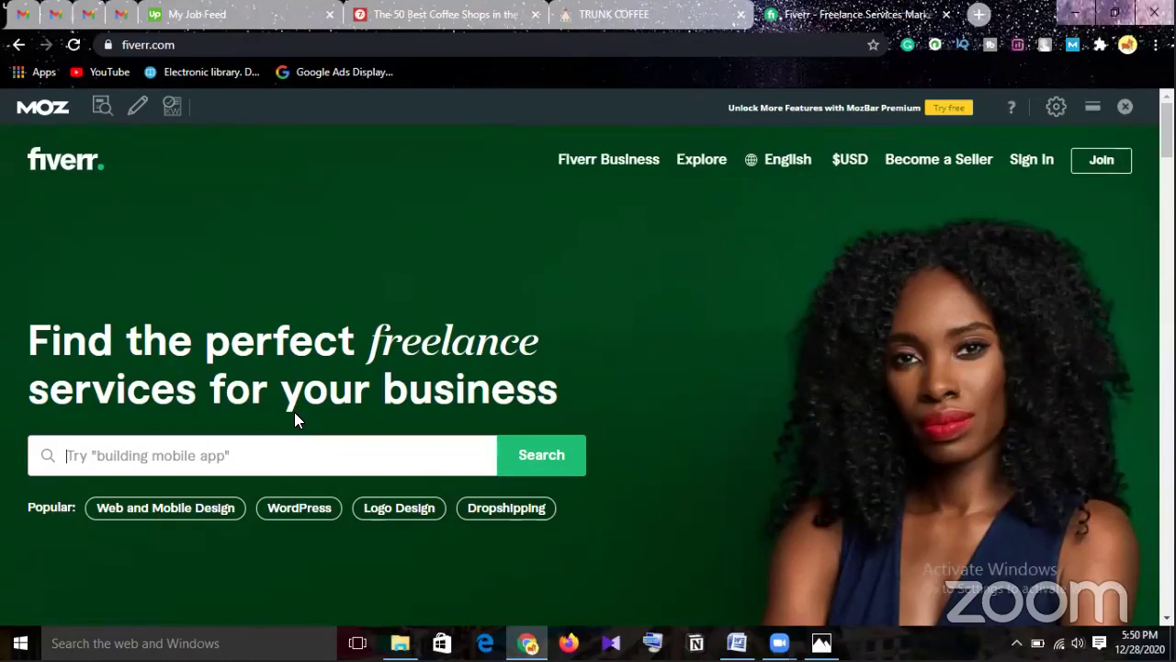
{"action": "type", "text": "off "}
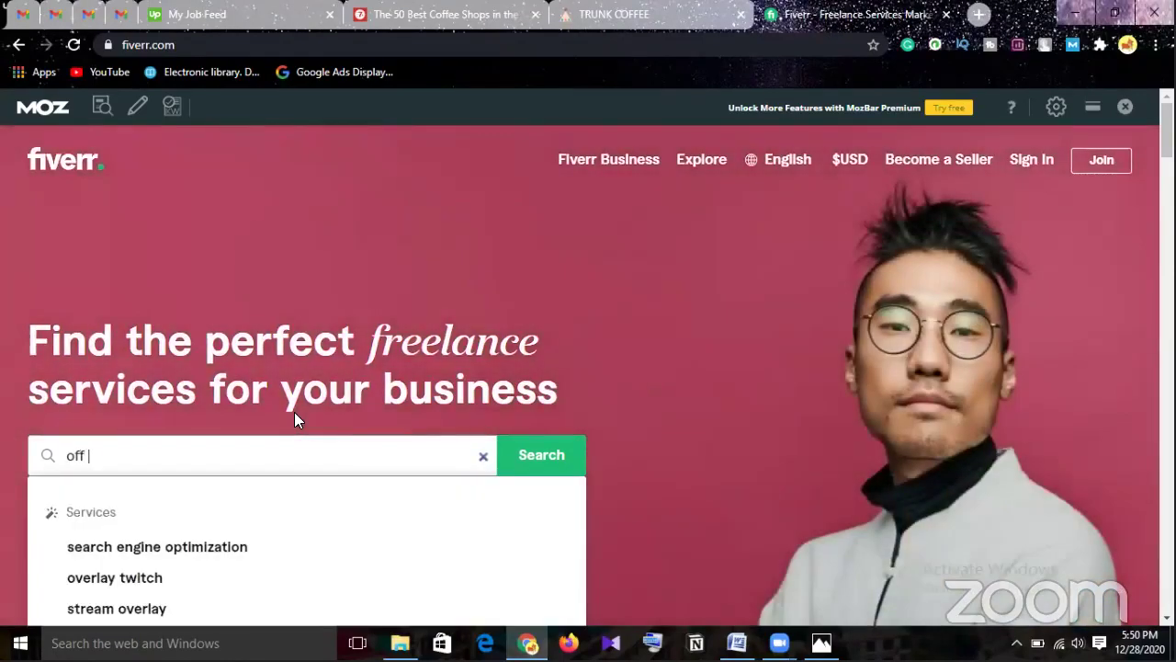
{"action": "type", "text": "pa"}
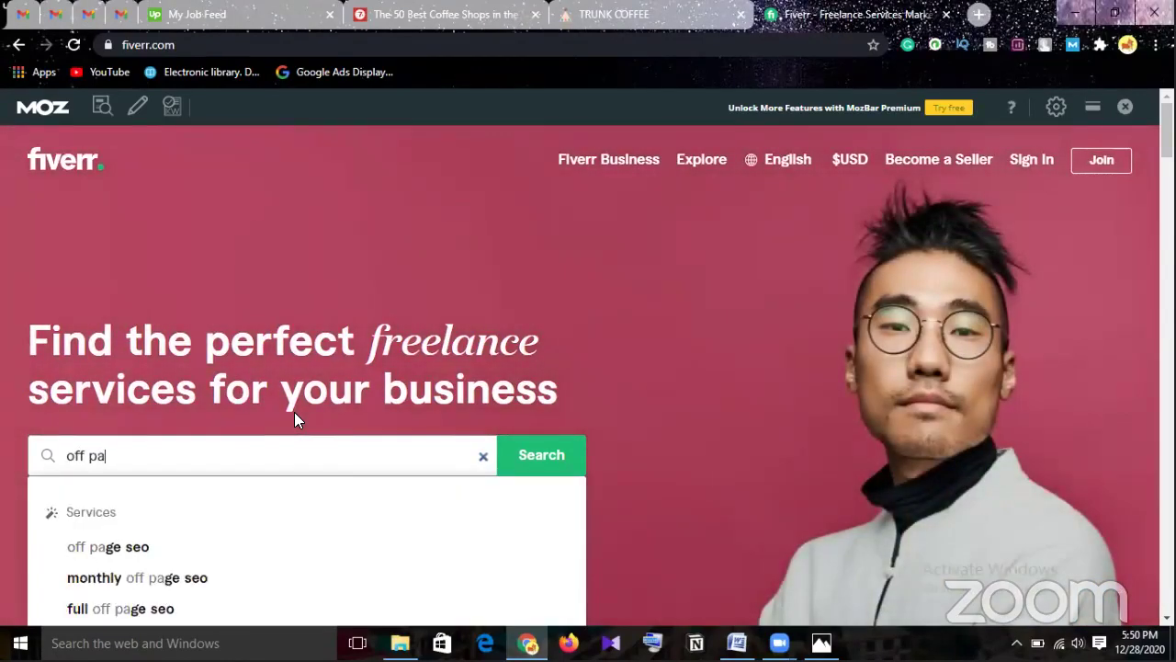
{"action": "left_click", "coordinate": [134, 546]}
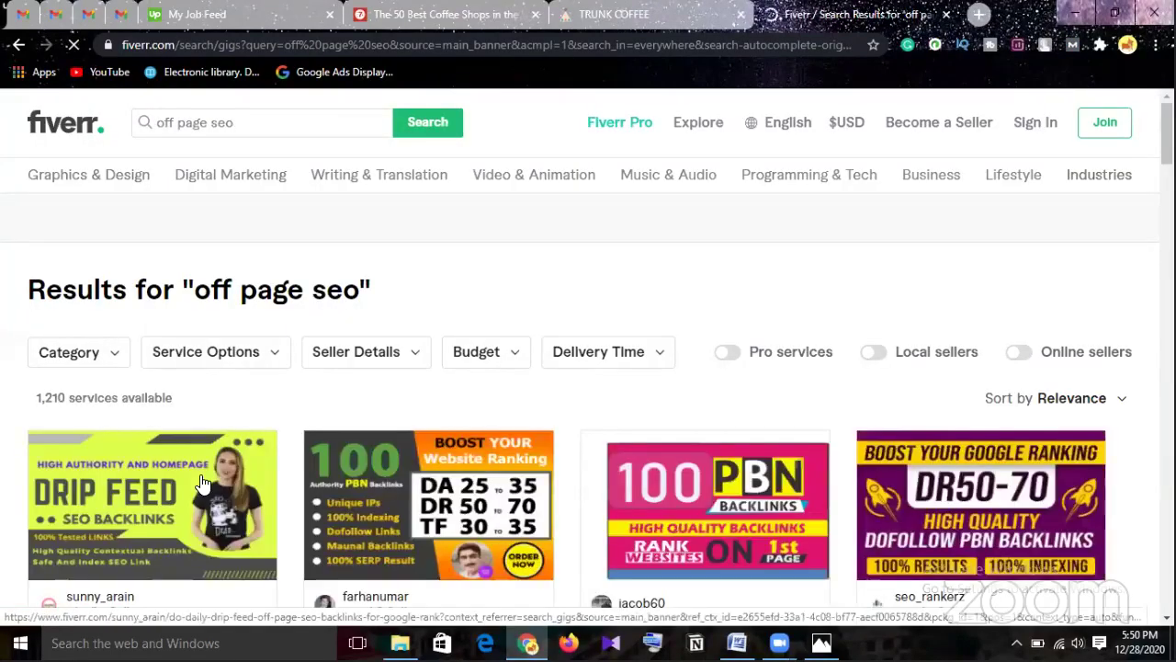
{"action": "scroll", "coordinate": [199, 476], "scroll_direction": "down", "scroll_amount": 1}
{"action": "scroll", "coordinate": [200, 483], "scroll_direction": "down", "scroll_amount": 2}
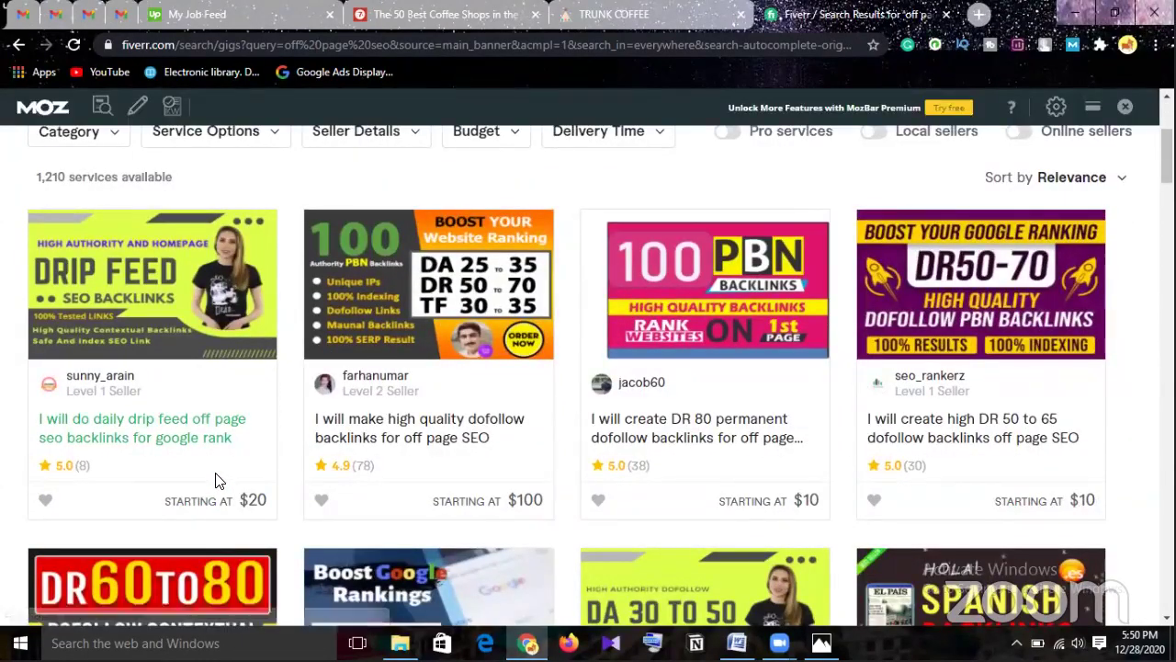
{"action": "scroll", "coordinate": [217, 480], "scroll_direction": "down", "scroll_amount": 2}
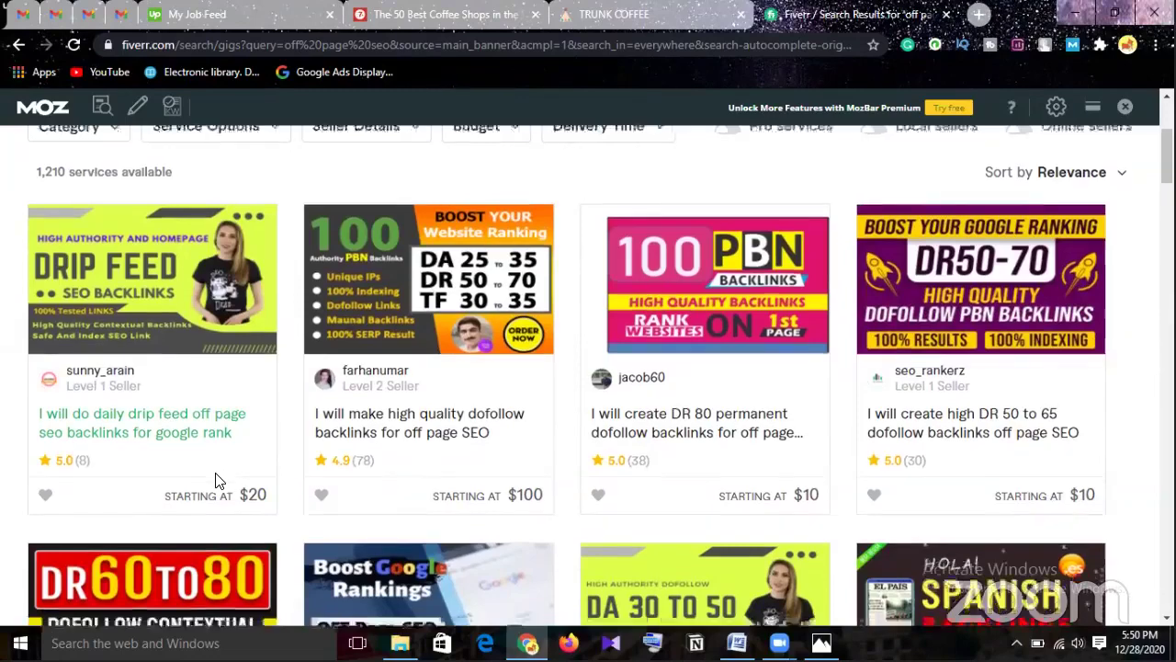
{"action": "scroll", "coordinate": [218, 480], "scroll_direction": "up", "scroll_amount": 1}
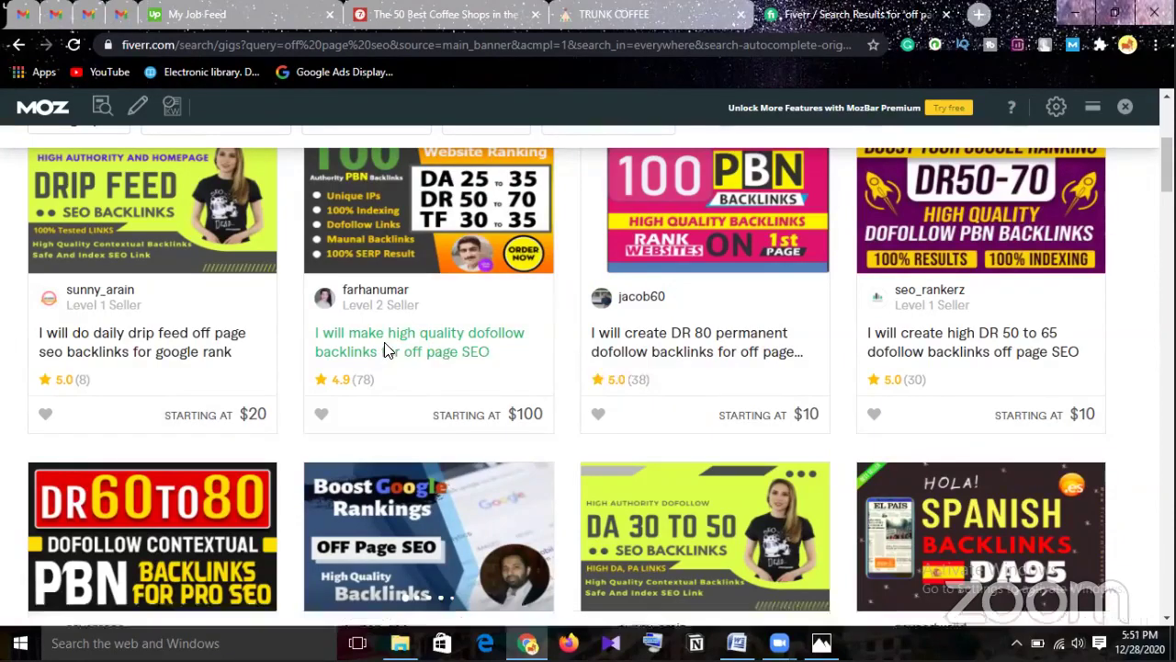
{"action": "left_click", "coordinate": [384, 342]}
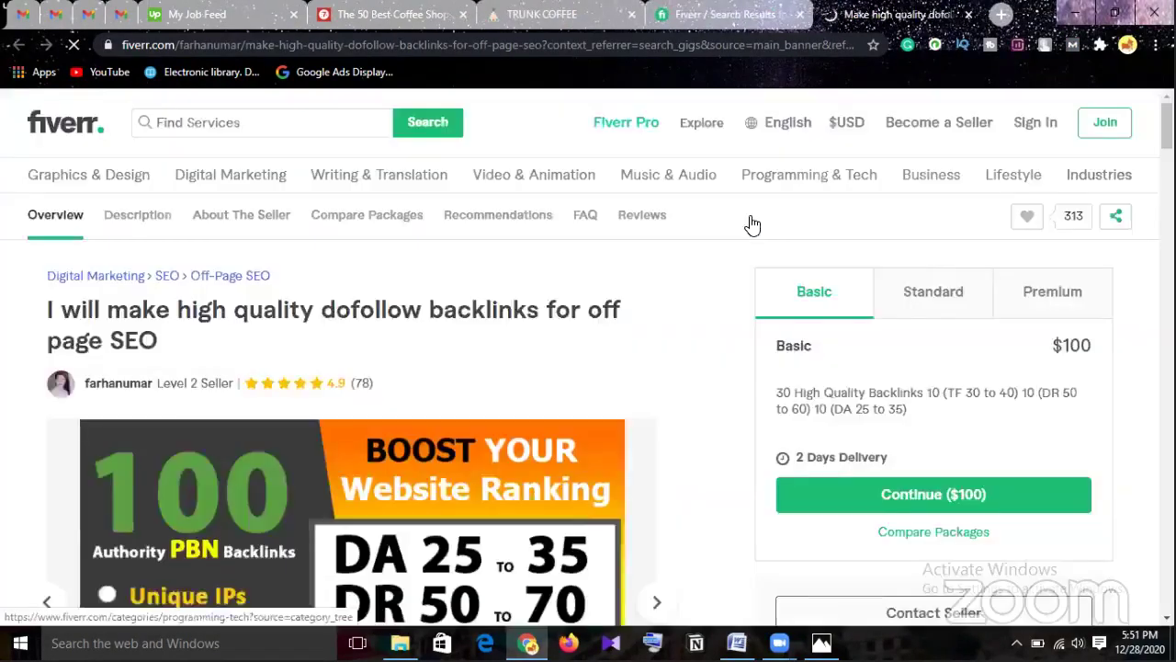
{"action": "scroll", "coordinate": [716, 257], "scroll_direction": "down", "scroll_amount": 1}
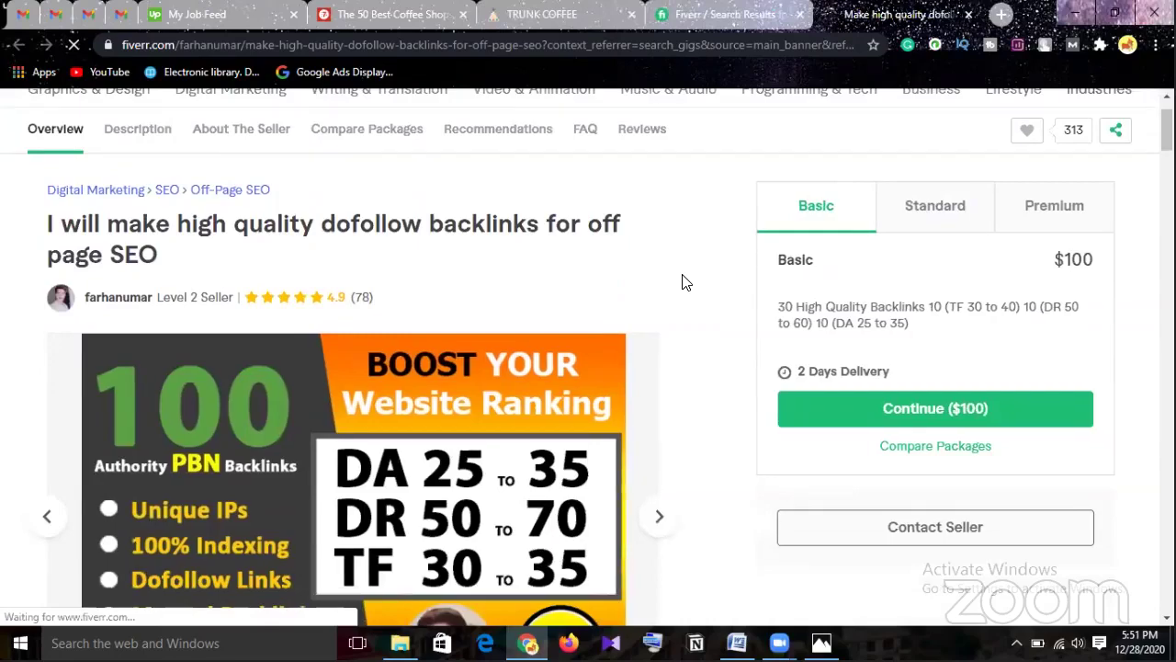
{"action": "scroll", "coordinate": [682, 316], "scroll_direction": "down", "scroll_amount": 2}
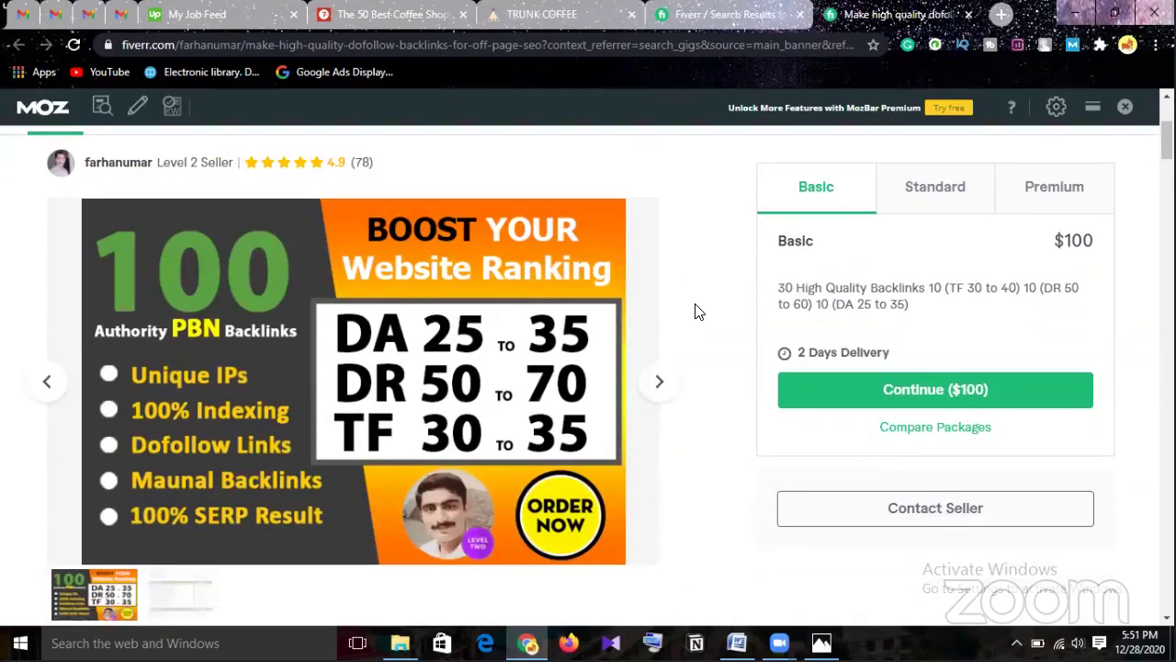
{"action": "scroll", "coordinate": [698, 312], "scroll_direction": "down", "scroll_amount": 1}
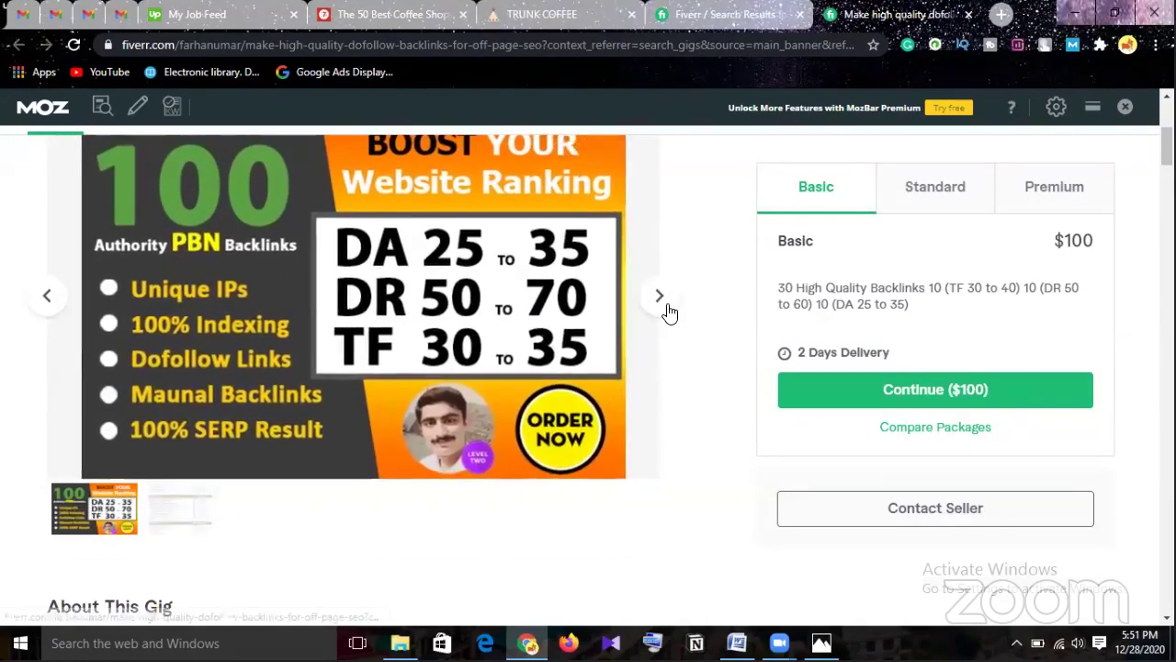
{"action": "left_click", "coordinate": [662, 304]}
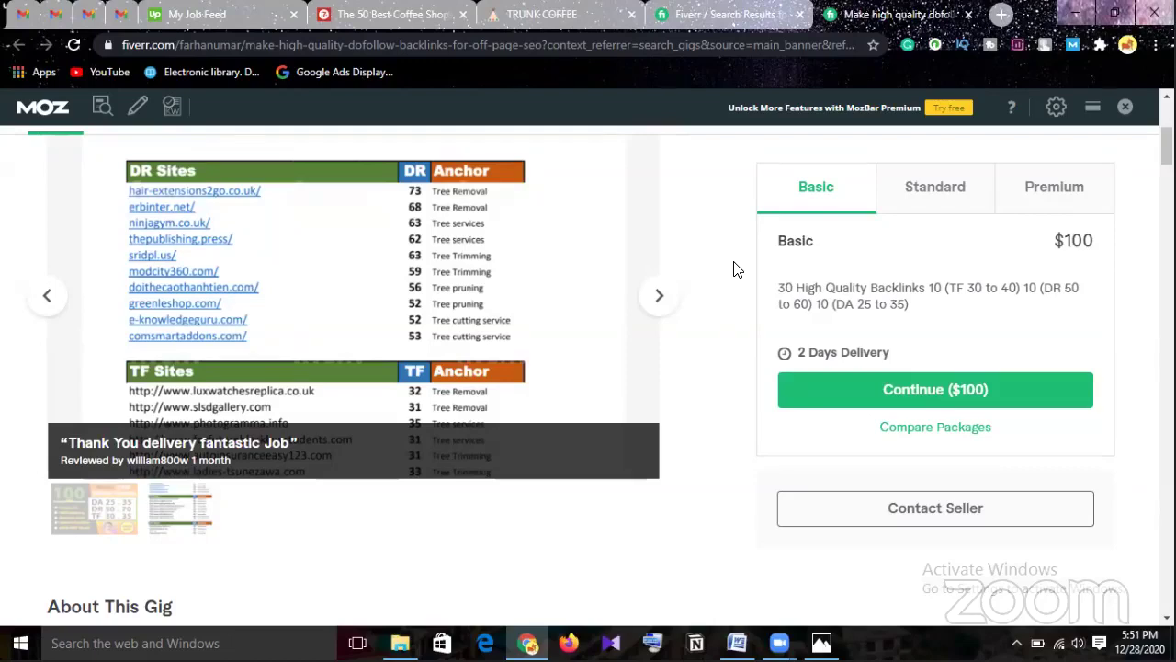
{"action": "left_click", "coordinate": [721, 16]}
{"action": "left_click", "coordinate": [969, 14]}
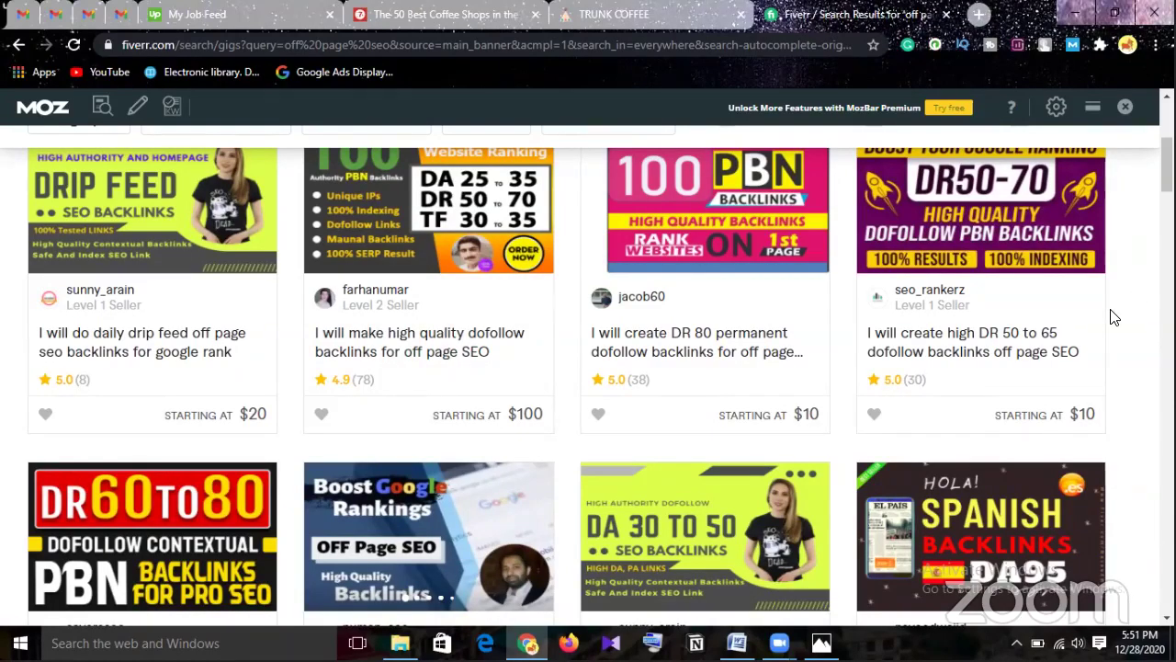
Open the monthly off page SEO gig and show the second gallery image.
{"action": "scroll", "coordinate": [409, 552], "scroll_direction": "down", "scroll_amount": 1}
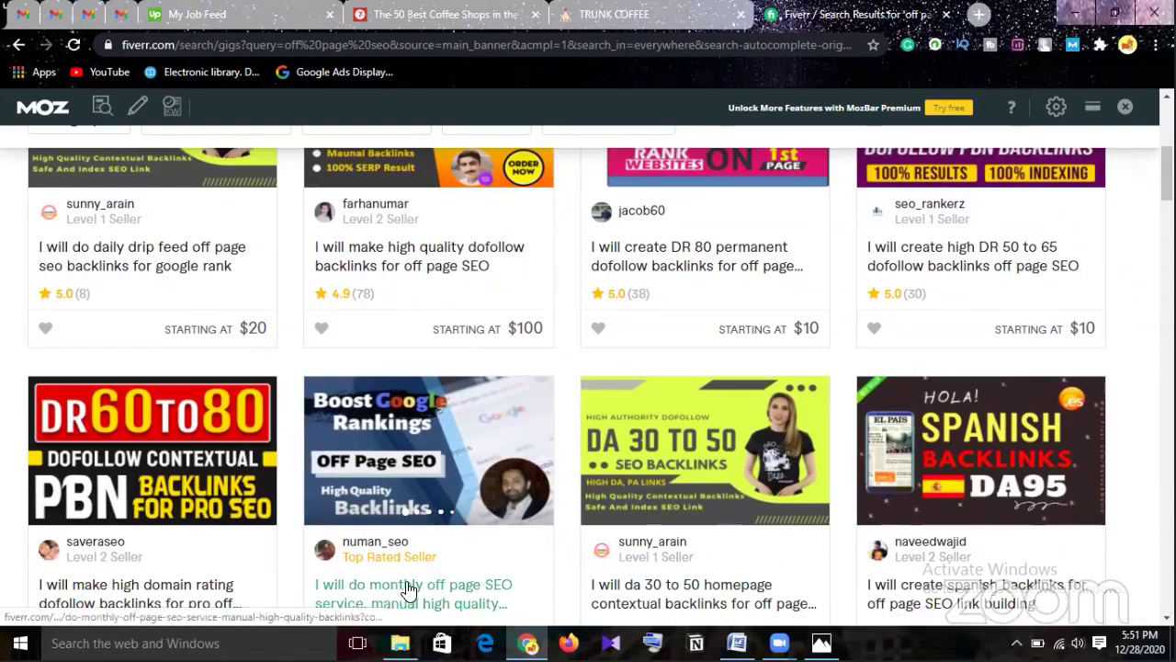
{"action": "scroll", "coordinate": [406, 519], "scroll_direction": "down", "scroll_amount": 1}
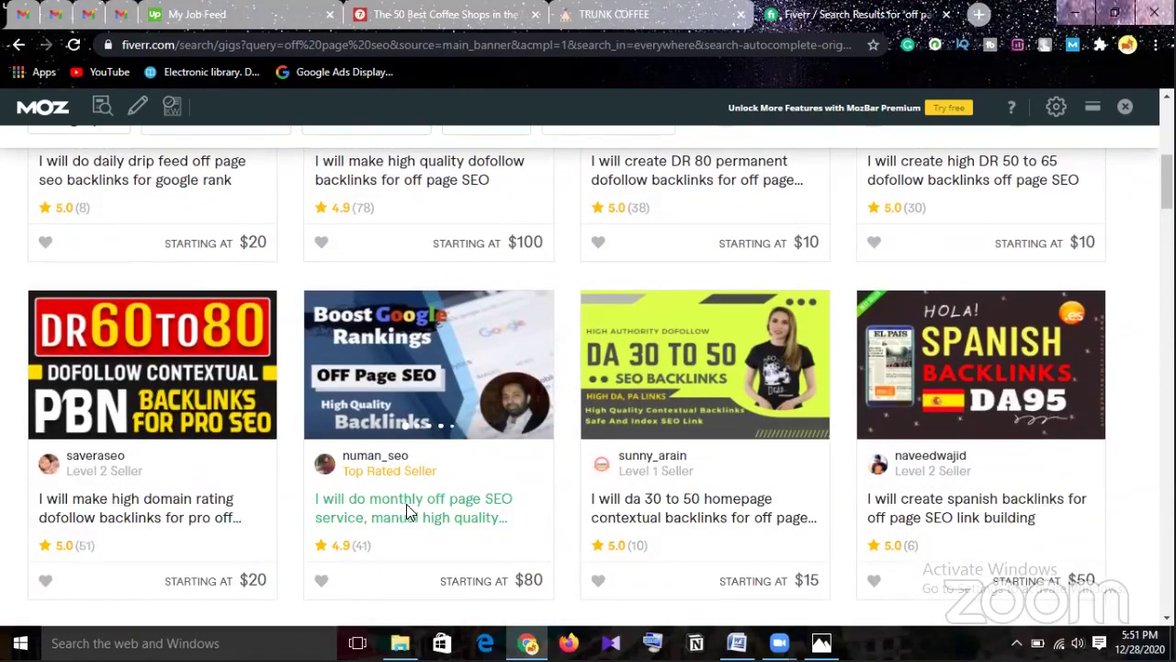
{"action": "left_click", "coordinate": [406, 521]}
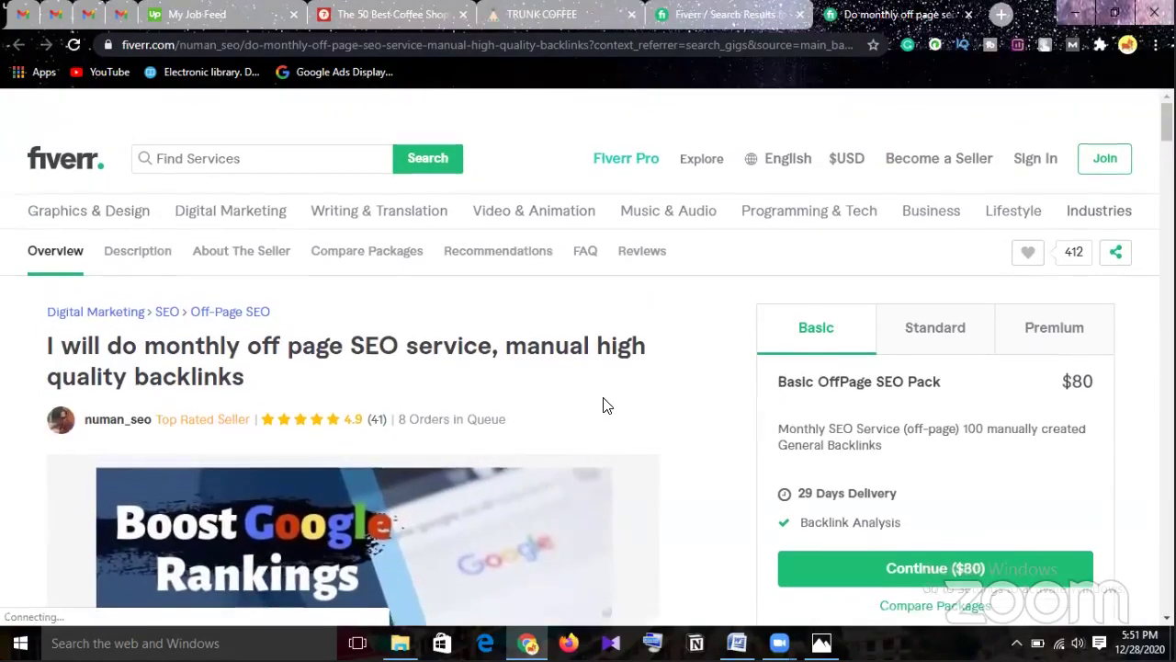
{"action": "scroll", "coordinate": [607, 404], "scroll_direction": "down", "scroll_amount": 4}
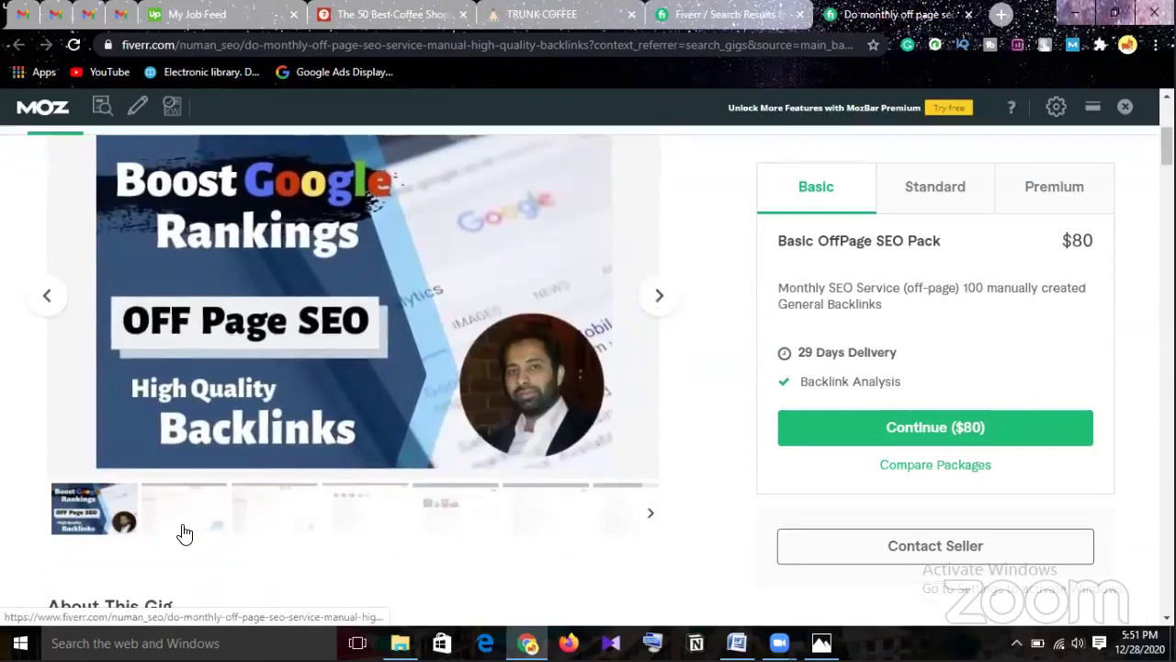
{"action": "left_click", "coordinate": [181, 530]}
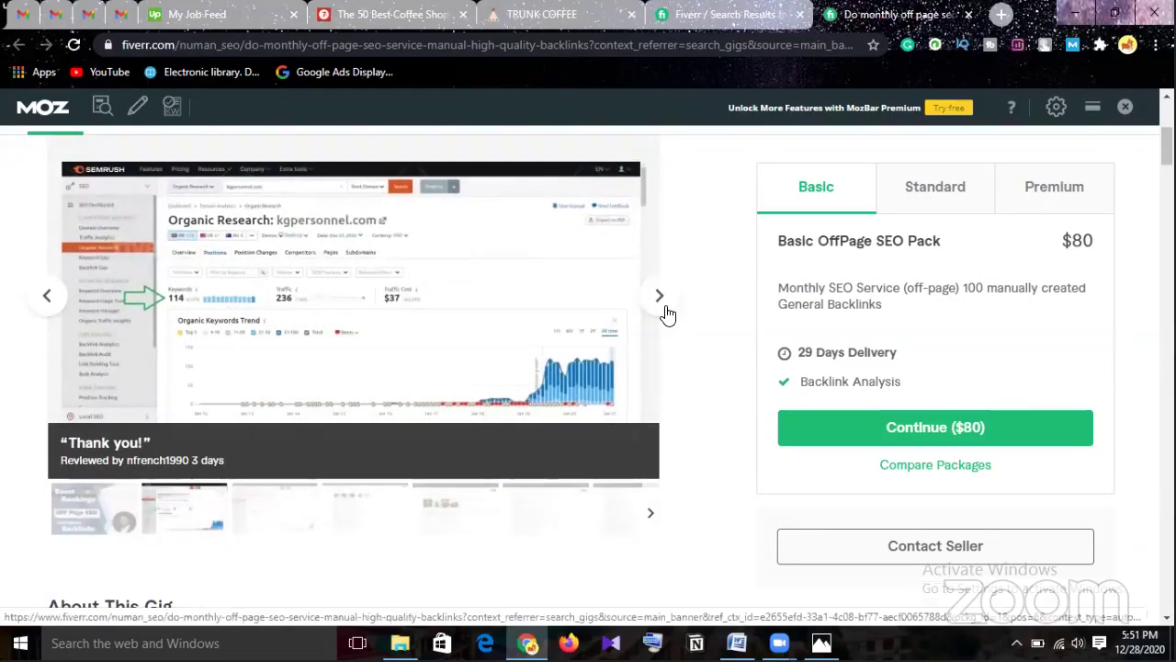
Advance through the client ranking and review slides until the gallery wraps to the first.
{"action": "left_click", "coordinate": [666, 311]}
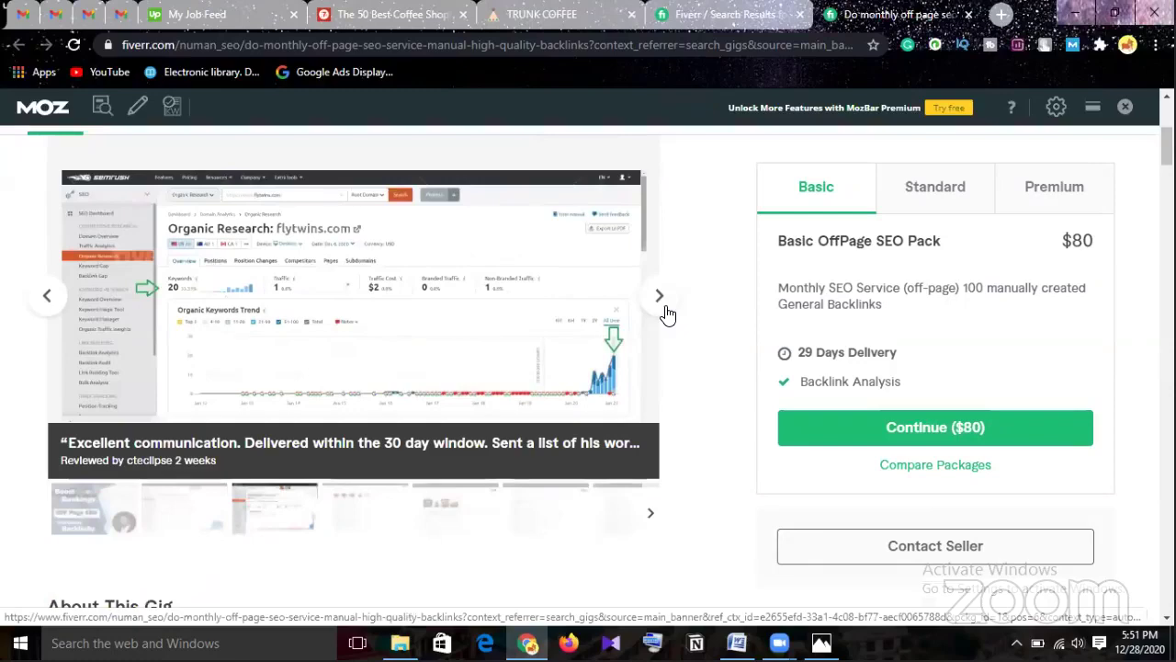
{"action": "left_click", "coordinate": [665, 311]}
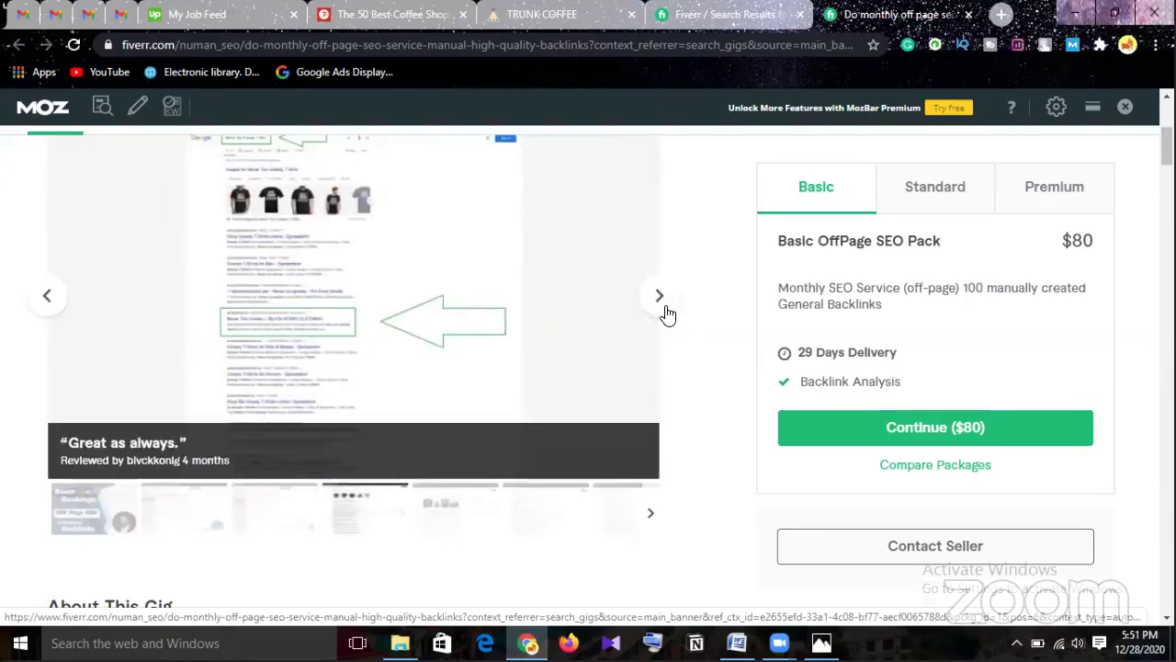
{"action": "left_click", "coordinate": [666, 310]}
{"action": "left_click", "coordinate": [666, 311]}
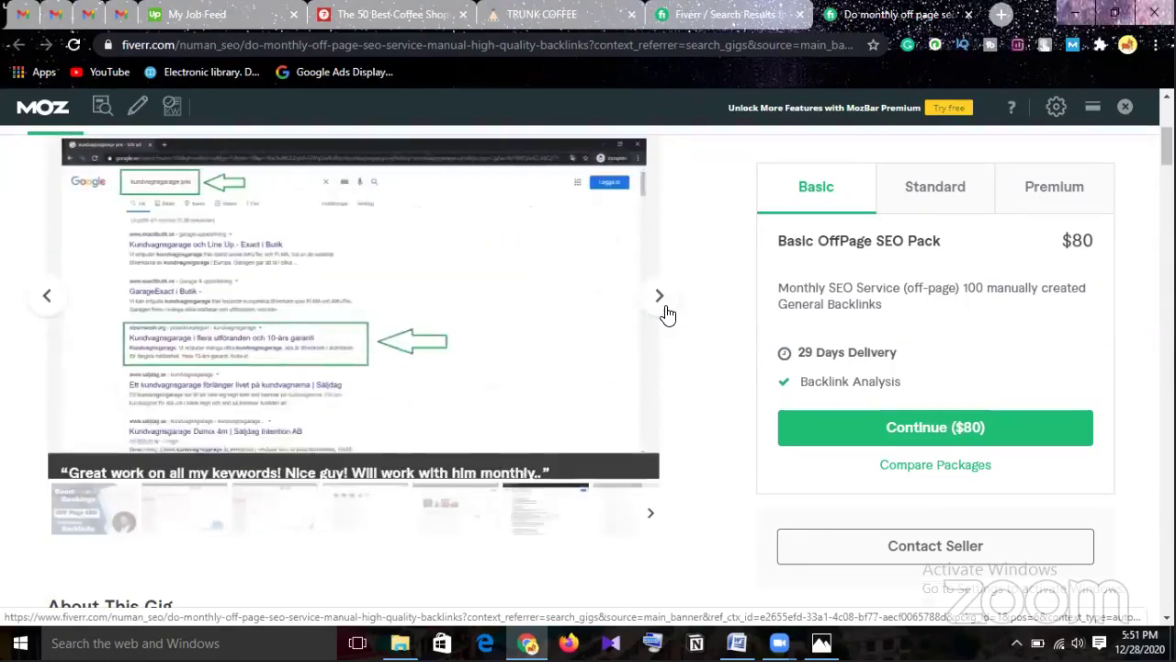
{"action": "left_click", "coordinate": [666, 311]}
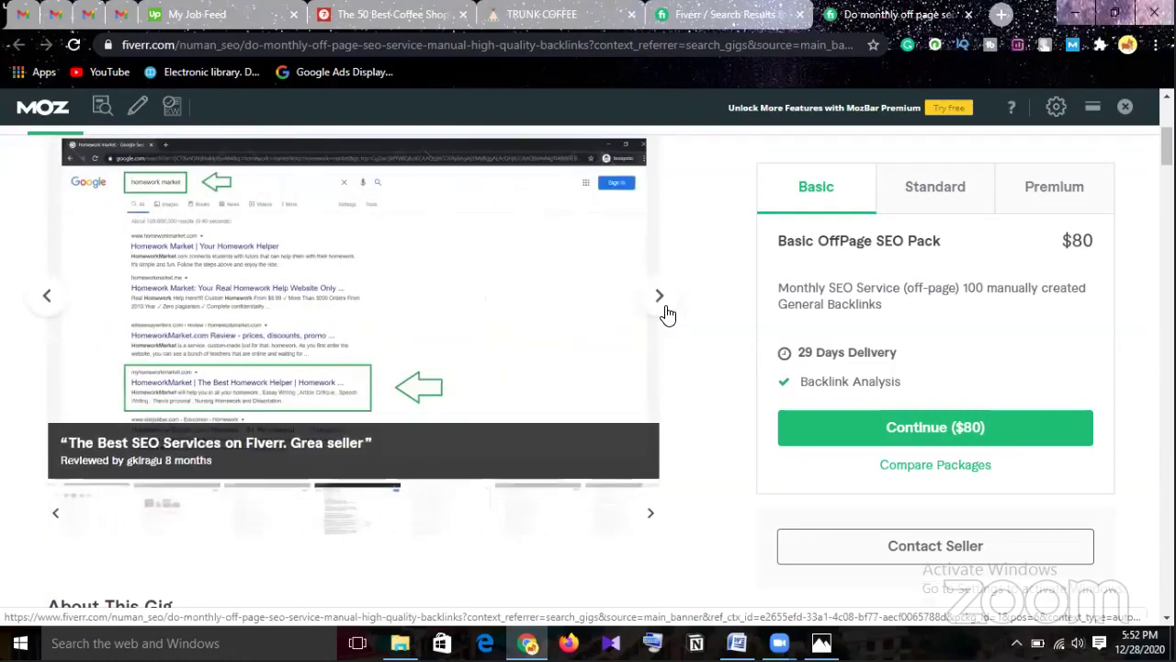
{"action": "left_click", "coordinate": [665, 311]}
{"action": "left_click", "coordinate": [665, 310]}
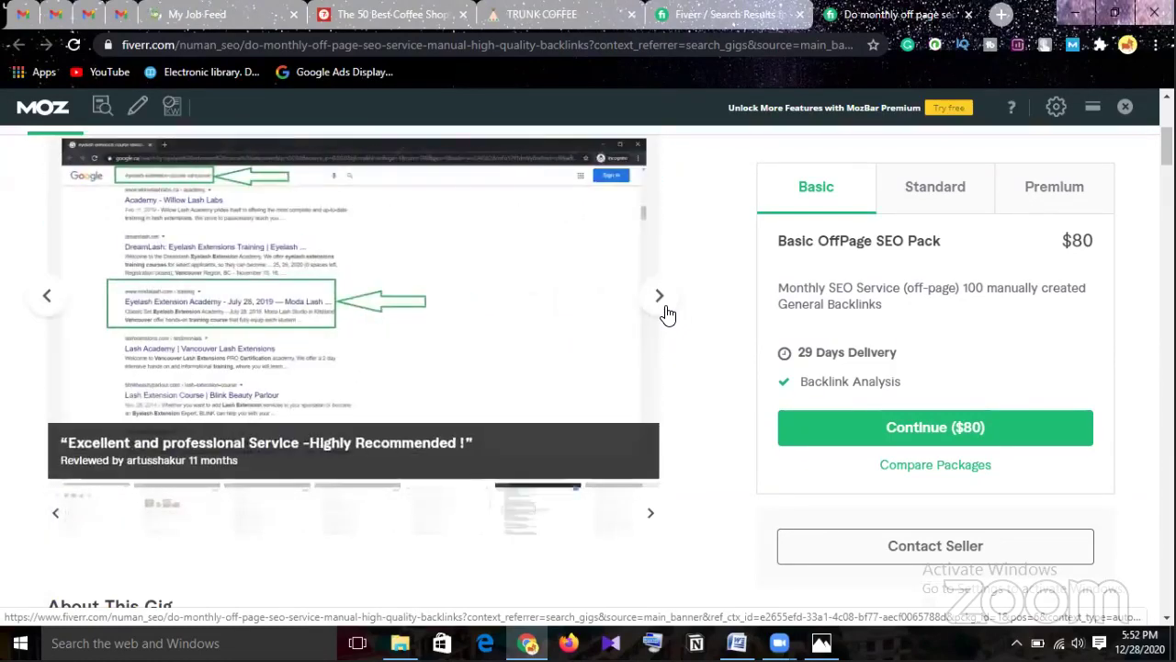
{"action": "left_click", "coordinate": [666, 310]}
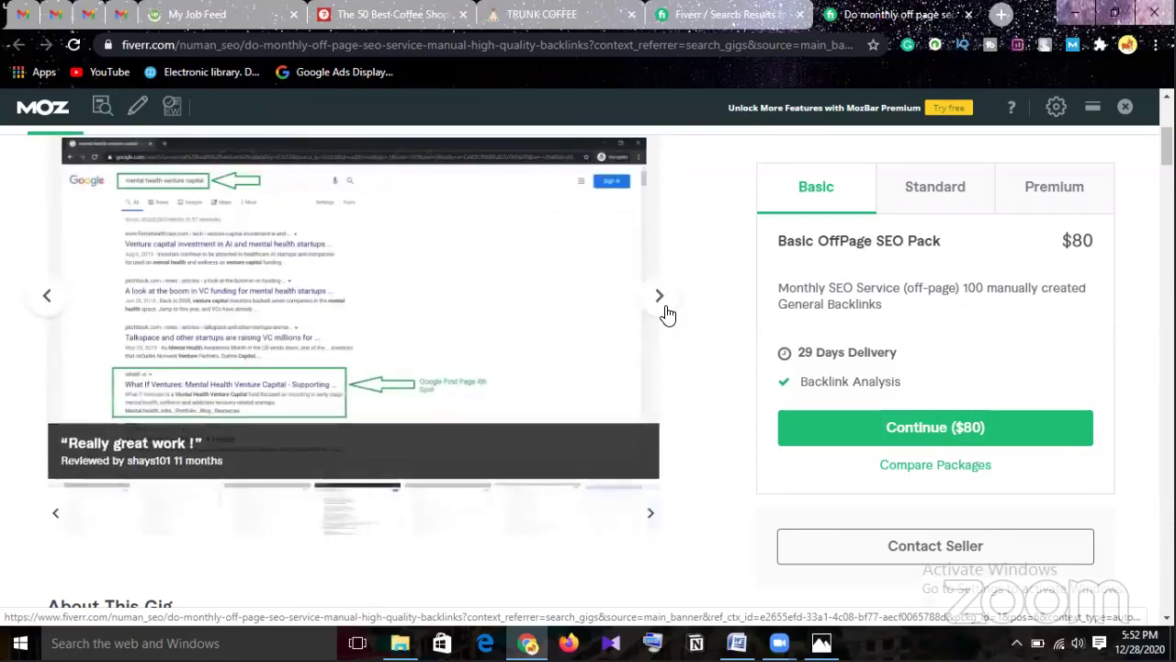
{"action": "left_click", "coordinate": [665, 311]}
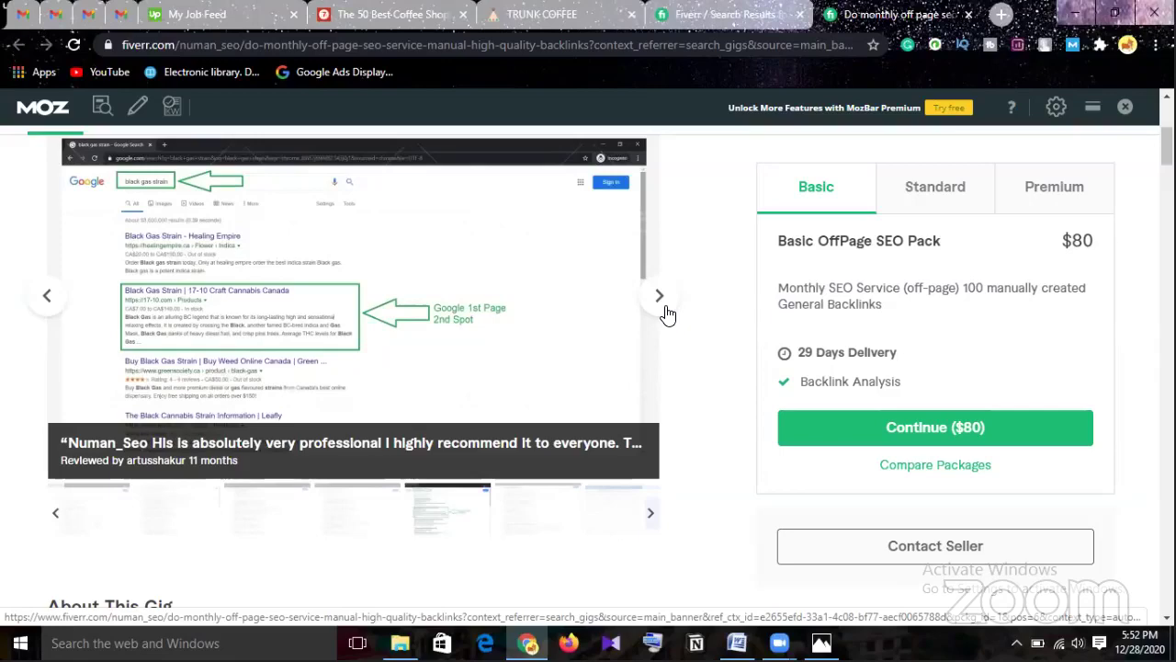
{"action": "left_click", "coordinate": [665, 313]}
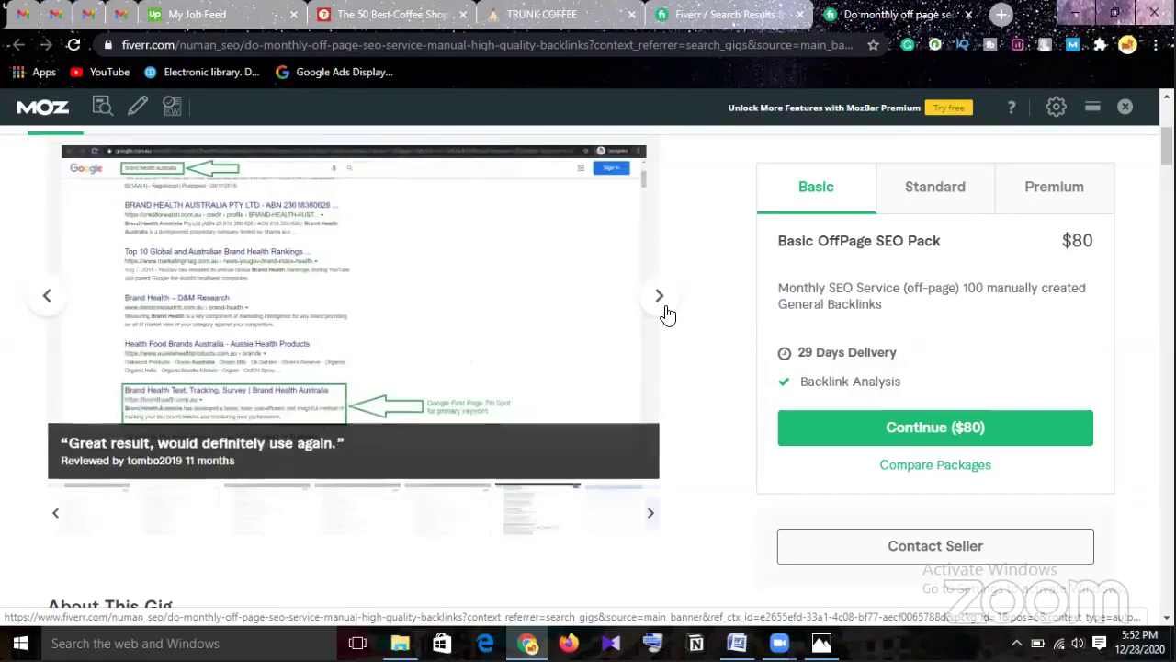
{"action": "left_click", "coordinate": [666, 310]}
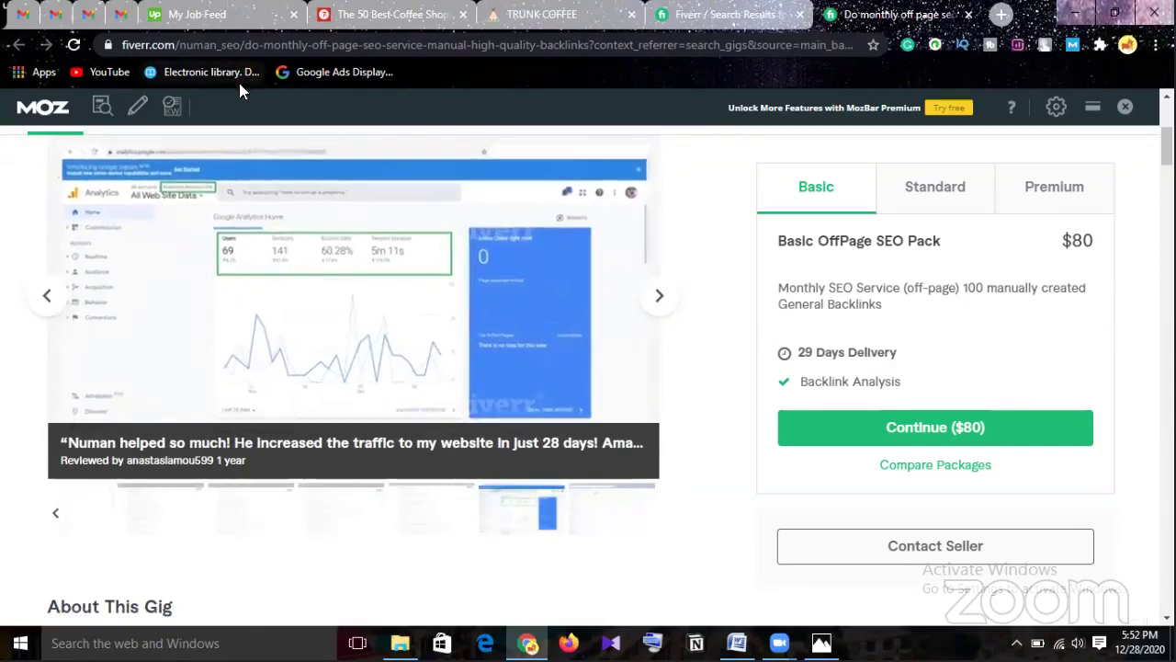
{"action": "left_click", "coordinate": [654, 301]}
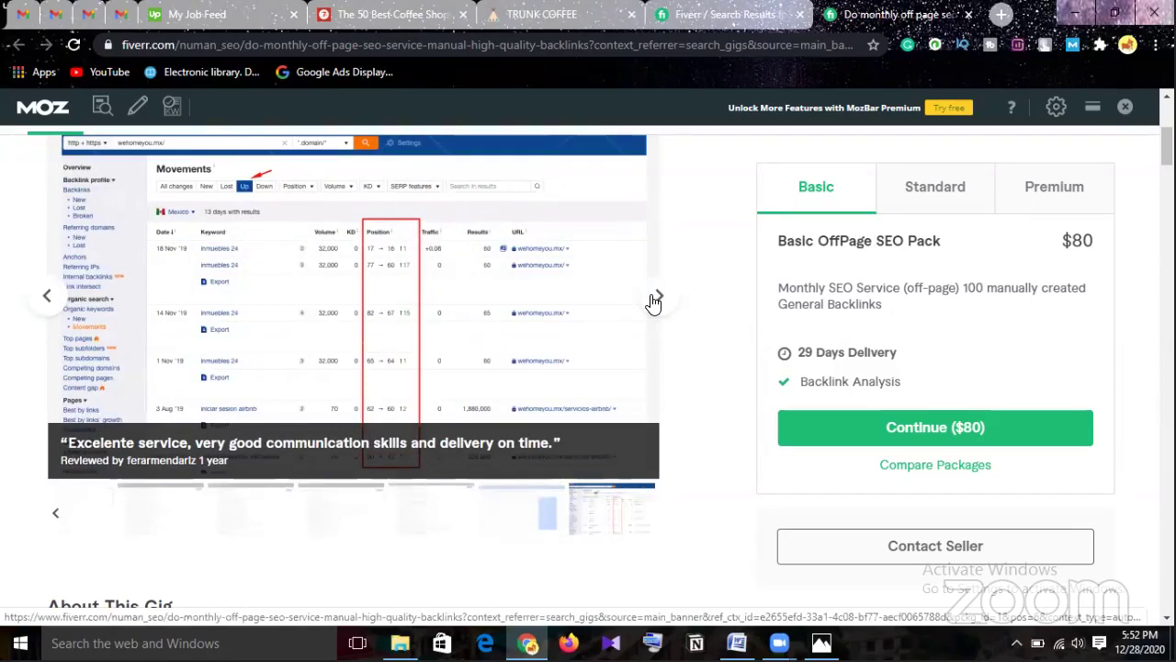
{"action": "left_click", "coordinate": [654, 300]}
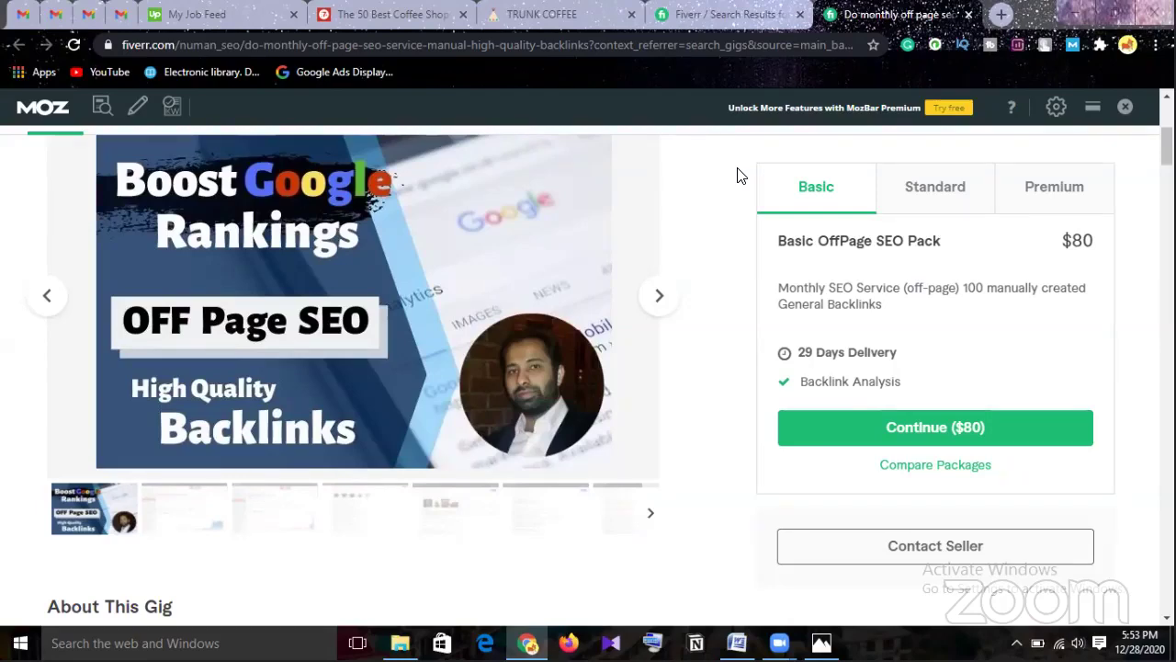
Return to the off page seo results and check the seller level badges on the backlink gigs.
{"action": "left_click", "coordinate": [708, 15]}
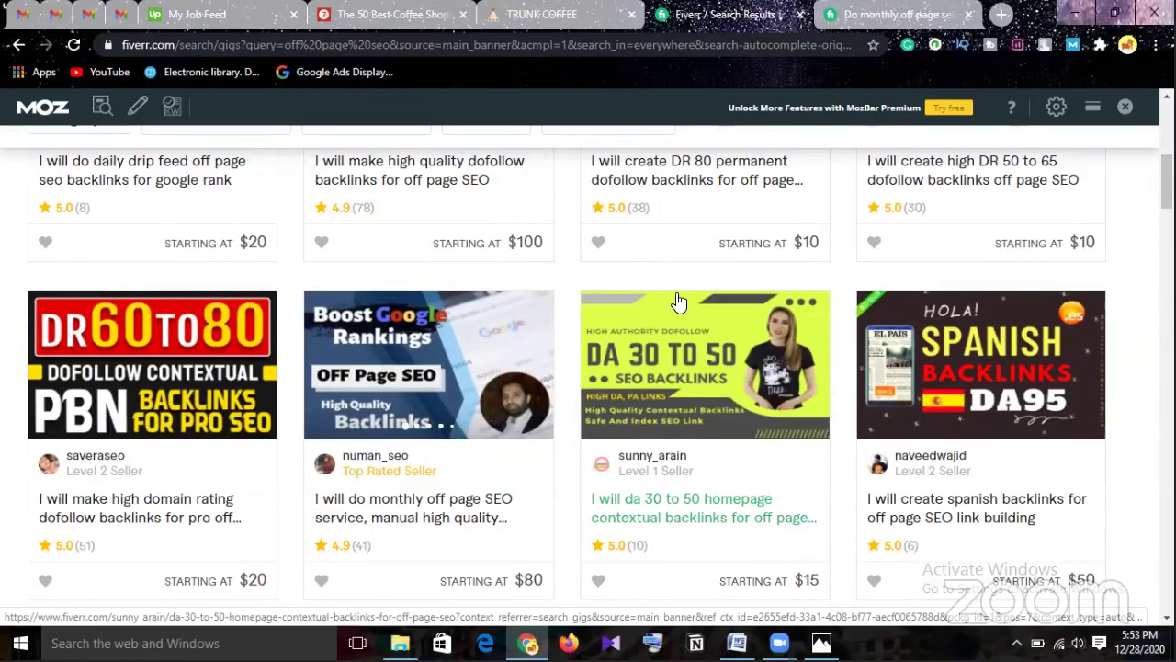
{"action": "scroll", "coordinate": [678, 301], "scroll_direction": "down", "scroll_amount": 2}
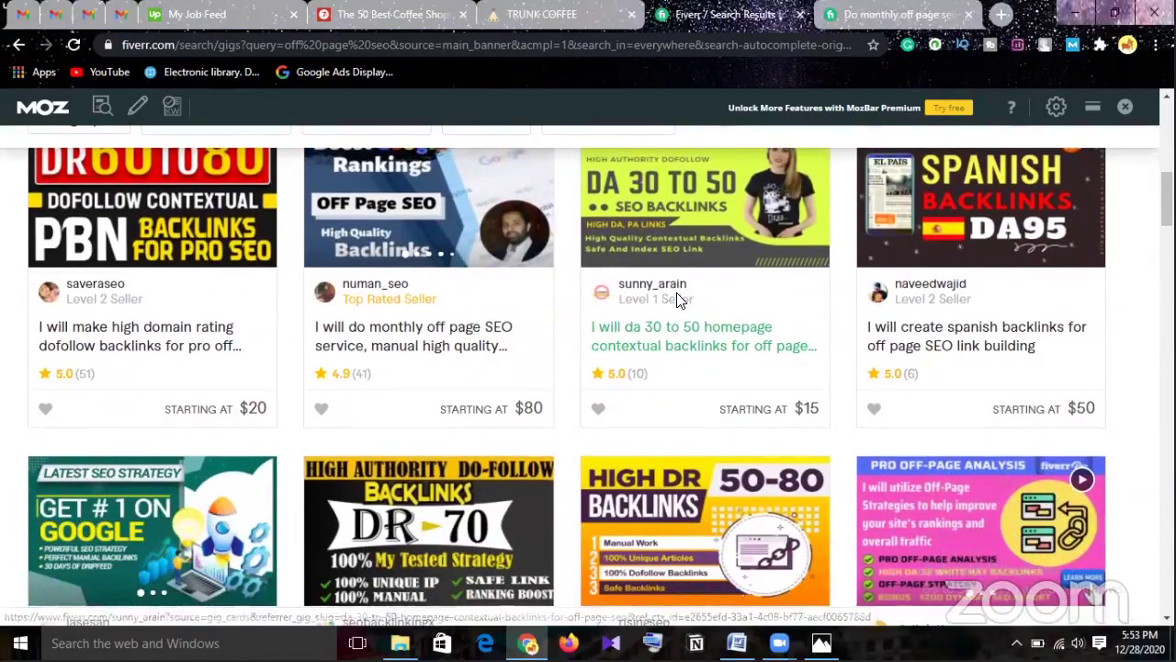
{"action": "scroll", "coordinate": [678, 302], "scroll_direction": "down", "scroll_amount": 1}
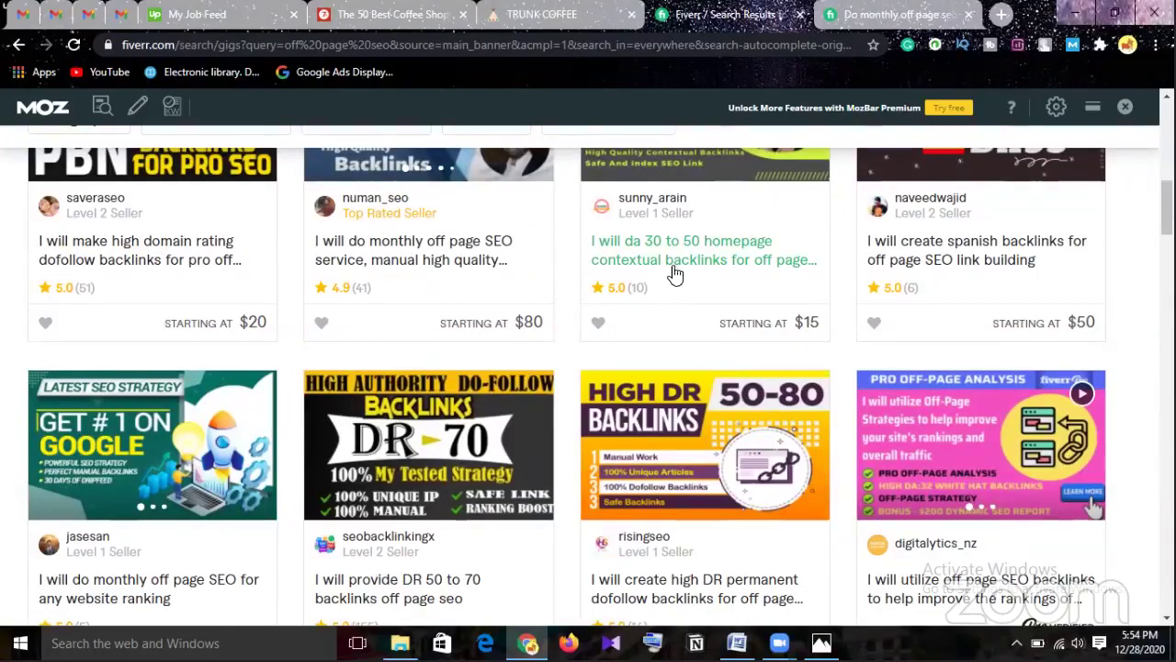
{"action": "mouse_move", "coordinate": [650, 217]}
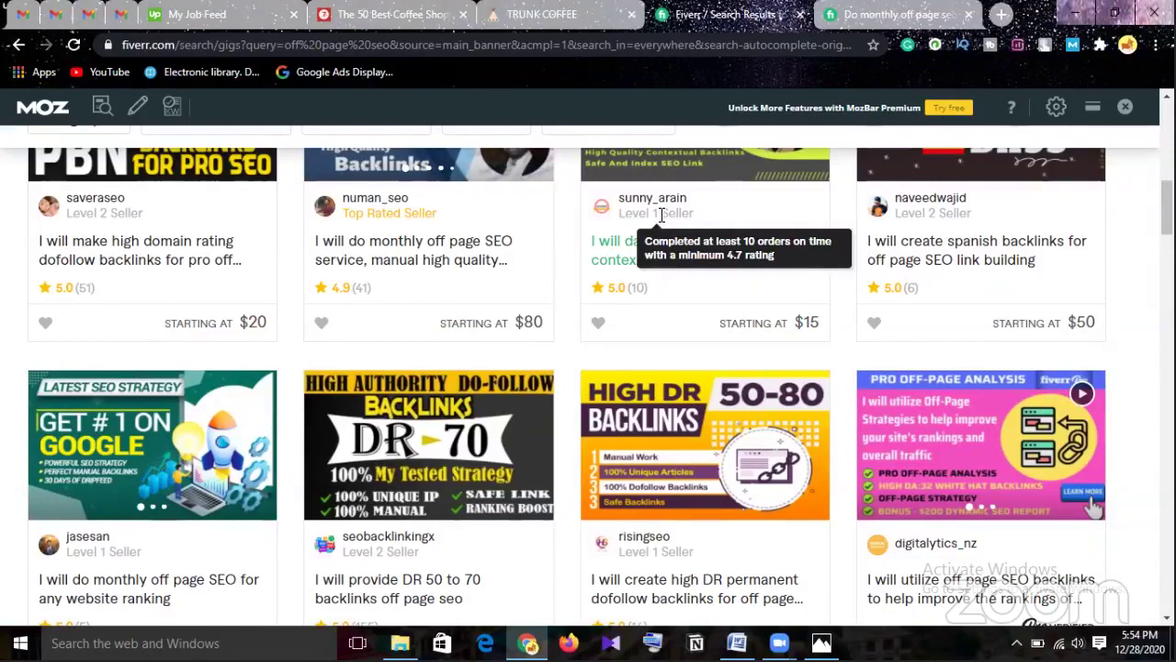
{"action": "mouse_move", "coordinate": [421, 215]}
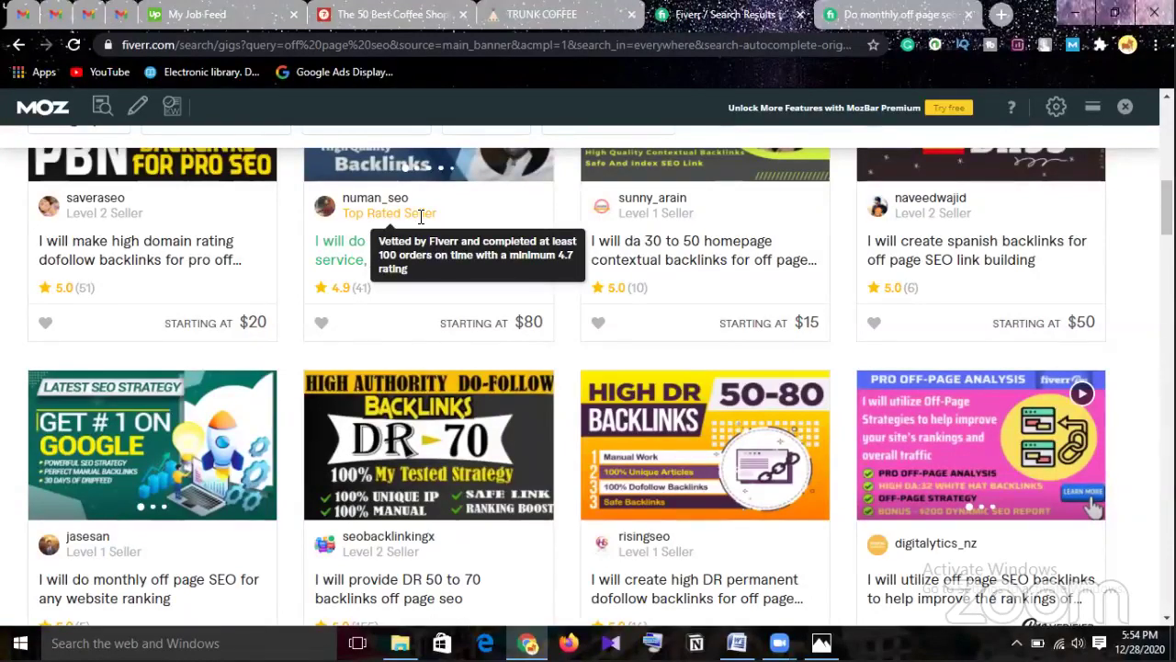
{"action": "mouse_move", "coordinate": [96, 212]}
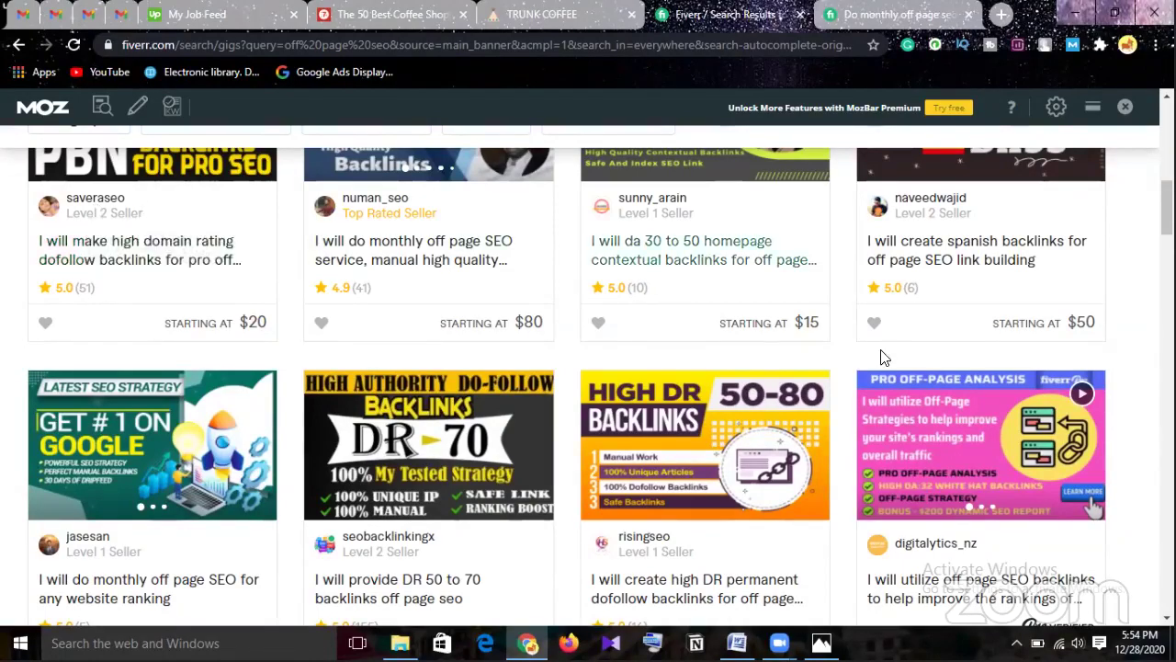
{"action": "scroll", "coordinate": [881, 354], "scroll_direction": "down", "scroll_amount": 2}
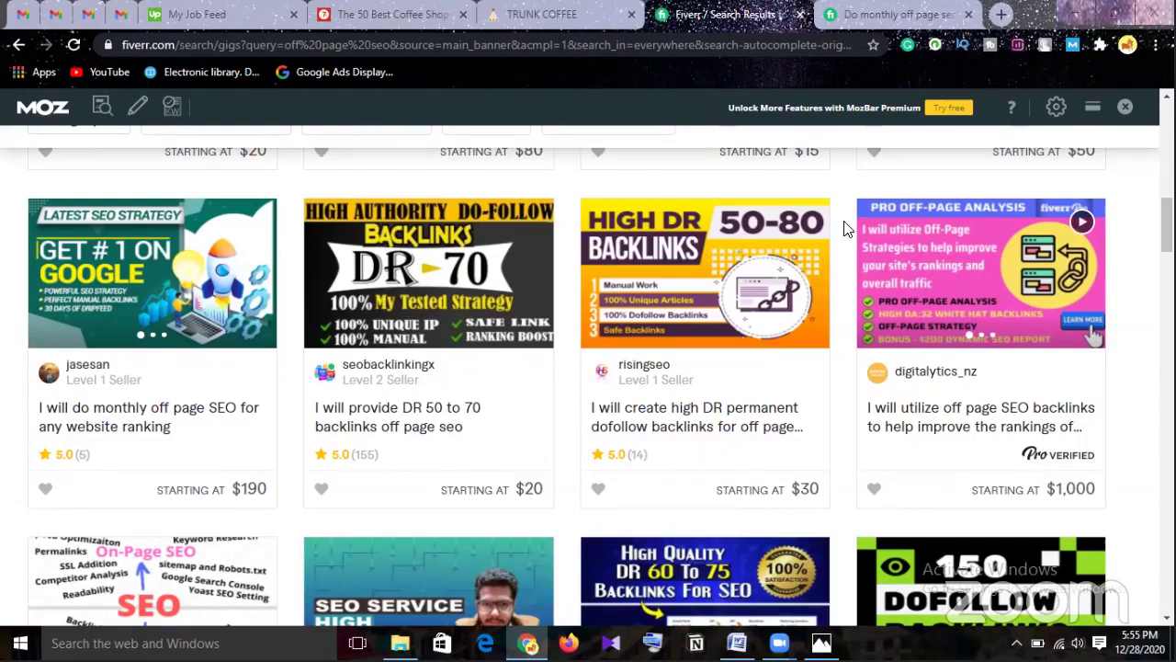
Close the gig, TRUNK COFFEE and Fiverr tabs, then open the Facebook-shared writingcooperative guest posting link.
{"action": "left_click", "coordinate": [967, 16]}
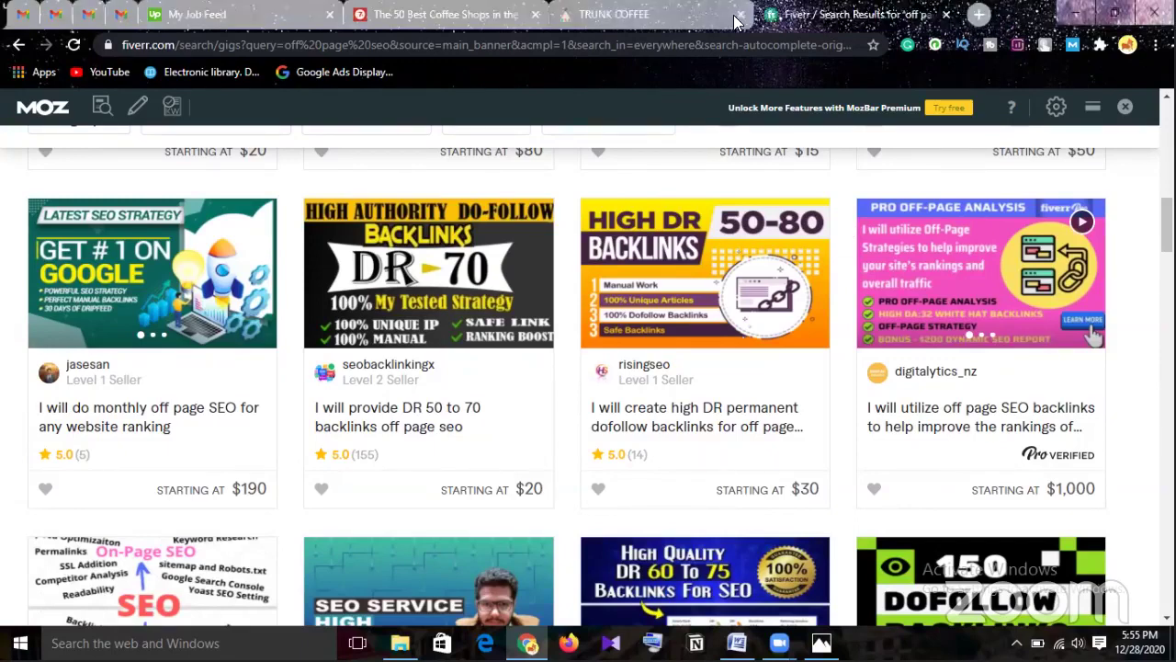
{"action": "left_click", "coordinate": [740, 19]}
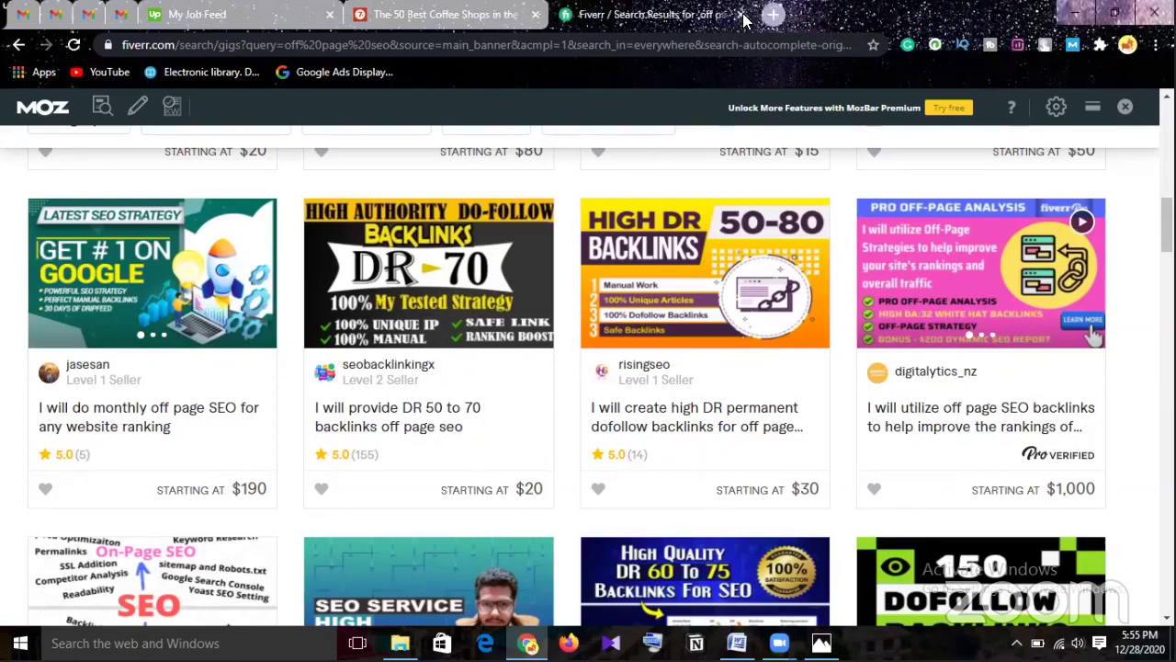
{"action": "left_click", "coordinate": [738, 18]}
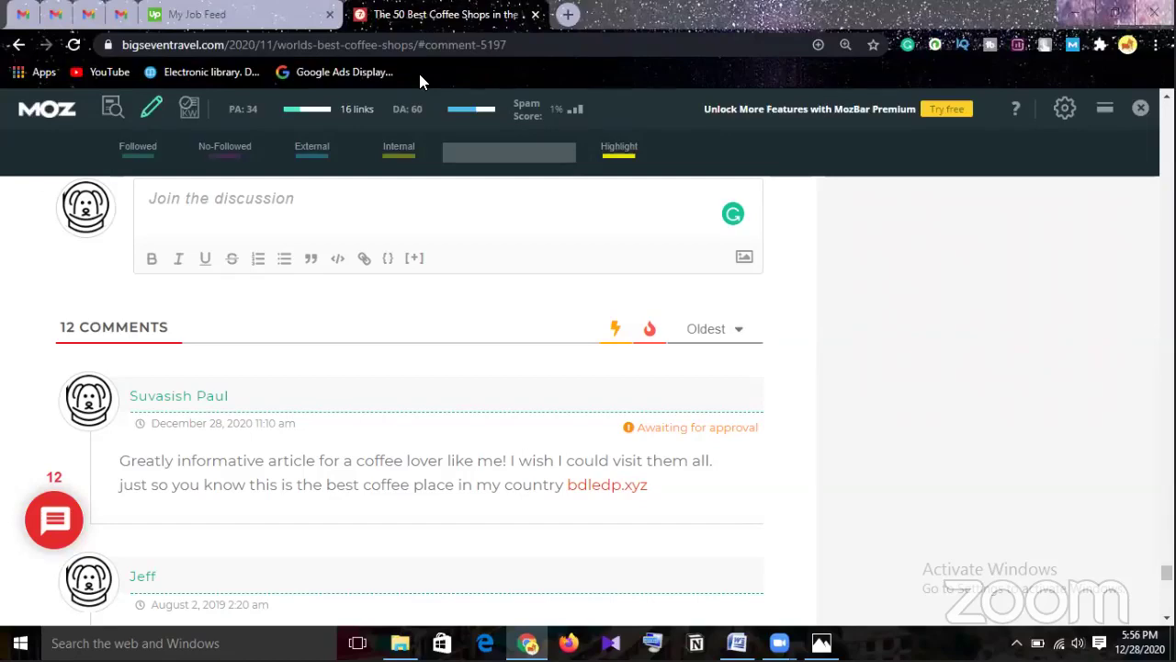
{"action": "key", "text": "ctrl+shift+t"}
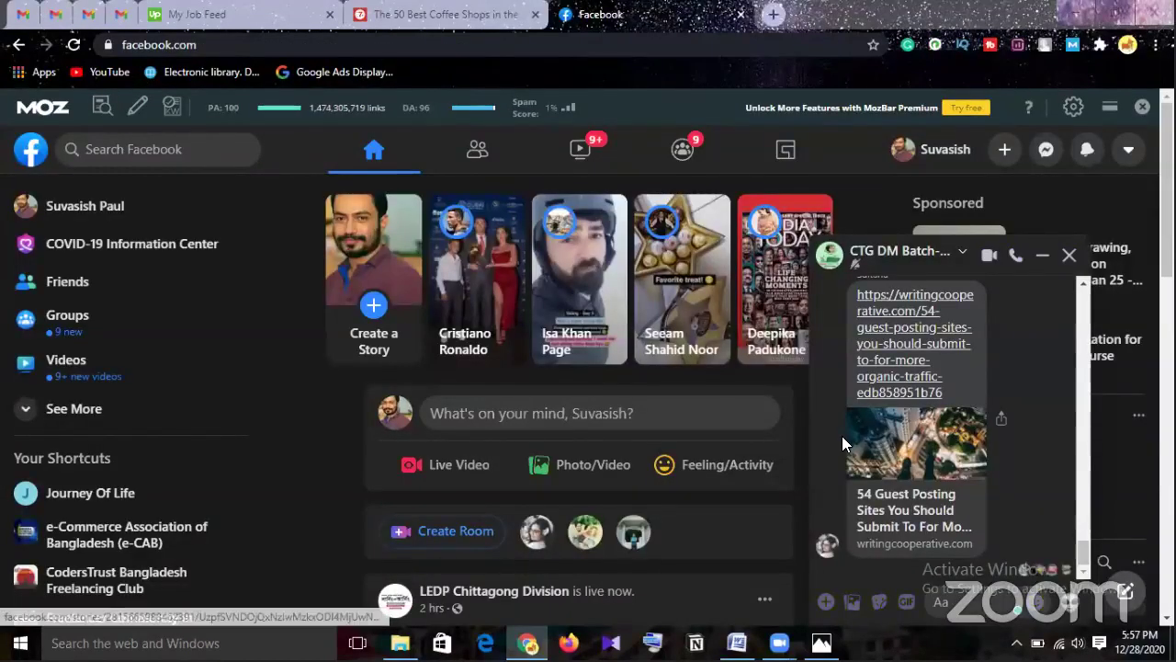
{"action": "left_click", "coordinate": [914, 516]}
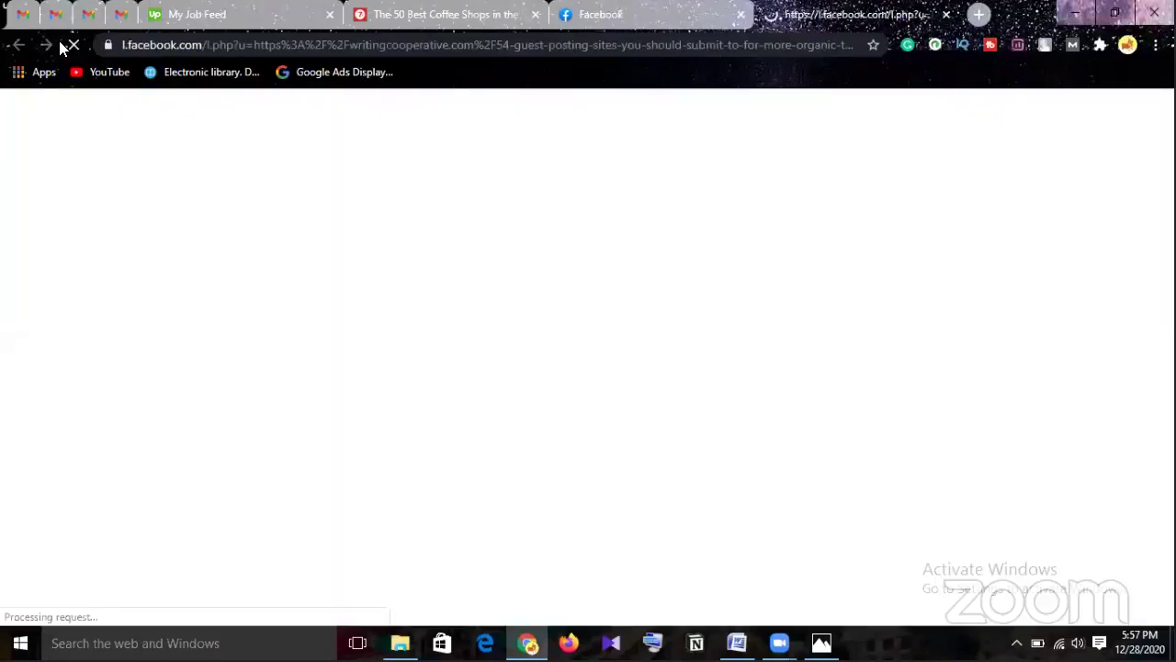